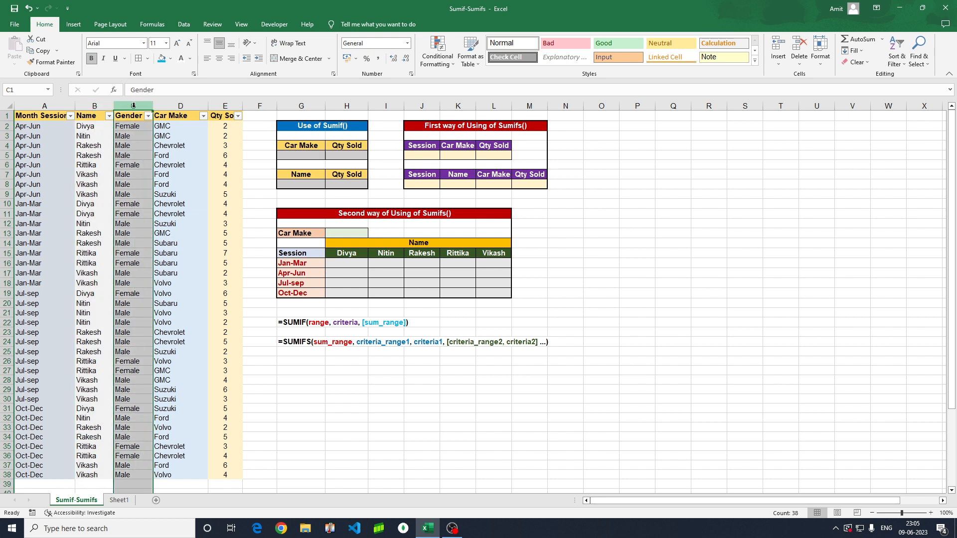
# - Examine the Month Session, Name, Car Make and Qty Sold data columns and the SUMIF syntax note below the tables
pyautogui.click(177, 106)
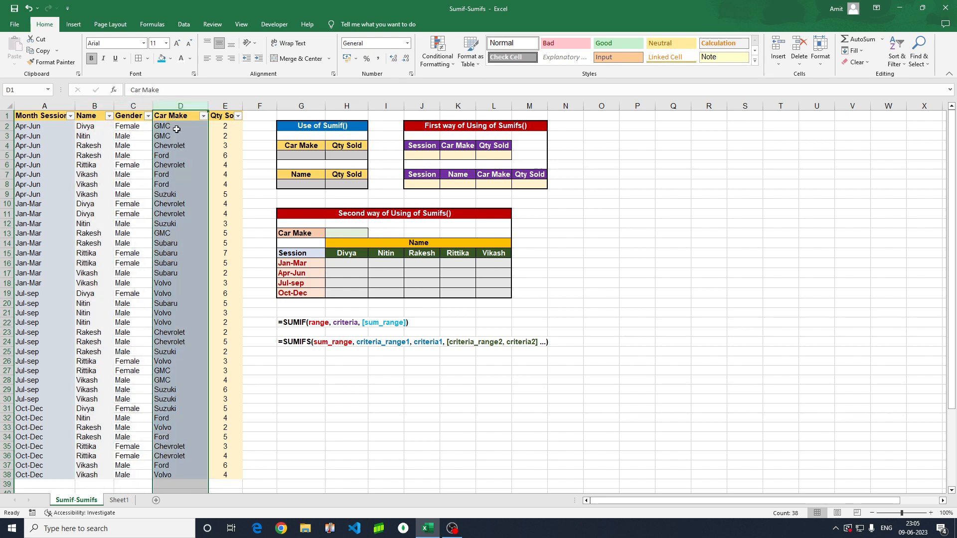
pyautogui.click(223, 105)
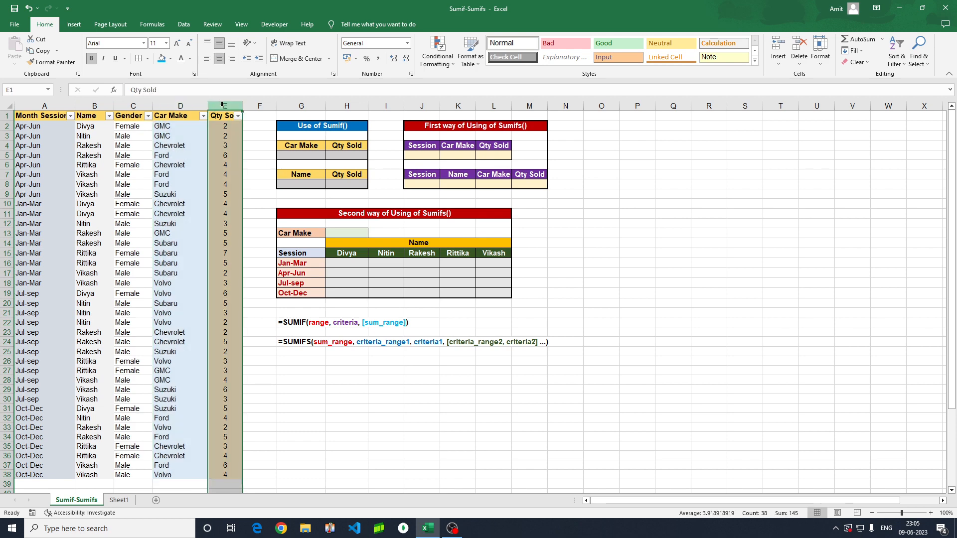
pyautogui.click(96, 128)
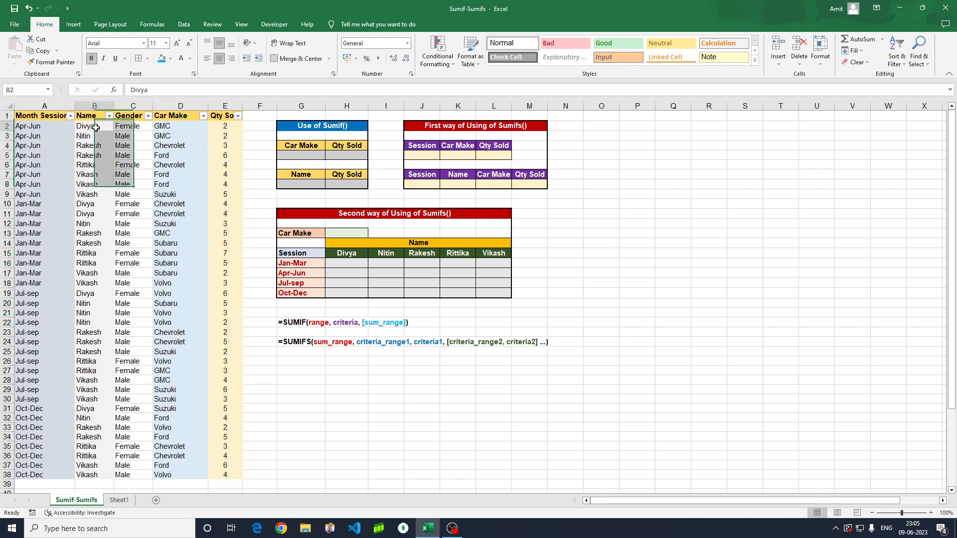
pyautogui.moveTo(96, 128); pyautogui.dragTo(93, 264)
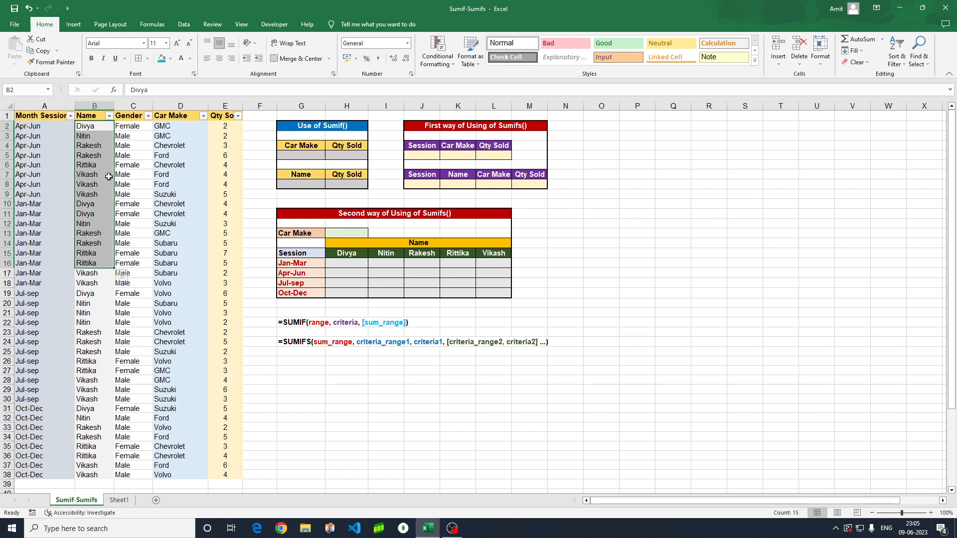
pyautogui.moveTo(40, 127); pyautogui.dragTo(75, 313)
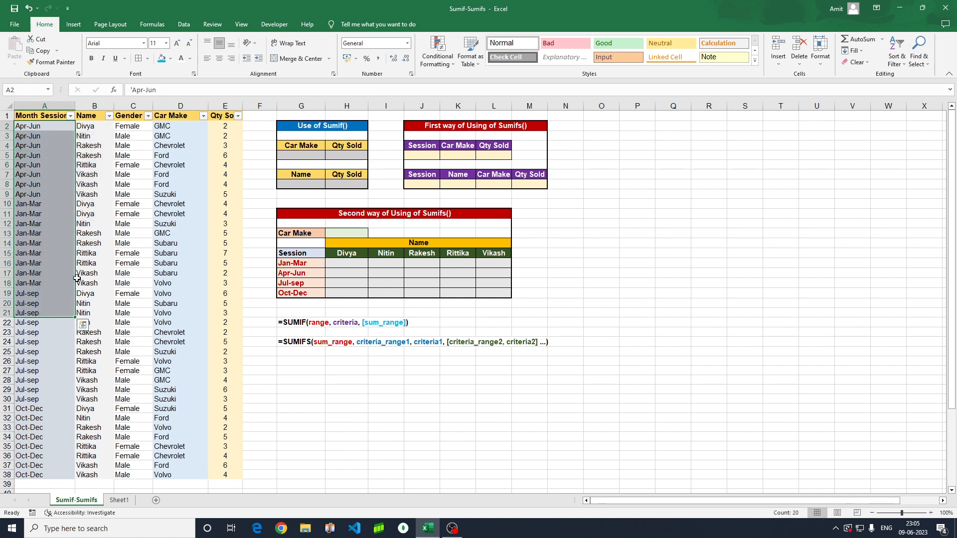
pyautogui.moveTo(173, 128); pyautogui.dragTo(166, 338)
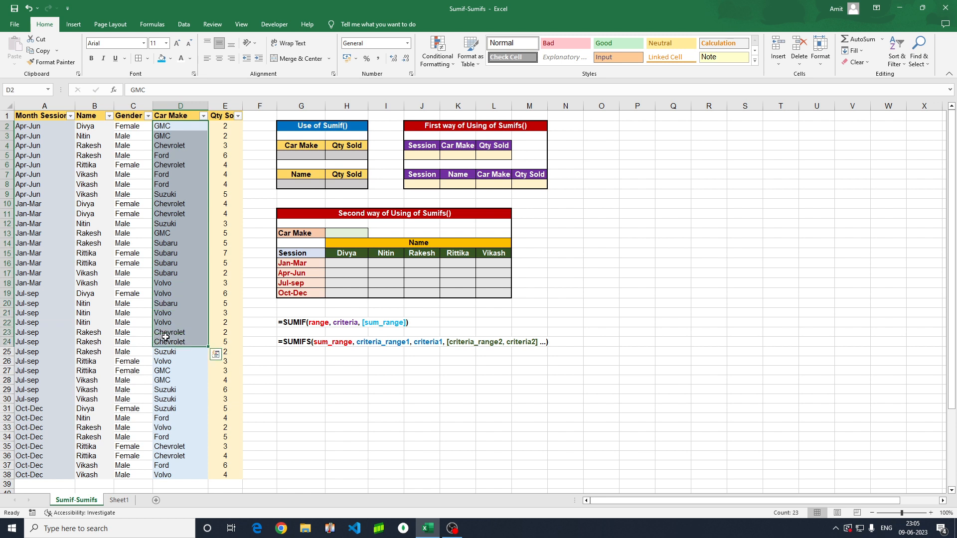
pyautogui.click(630, 282)
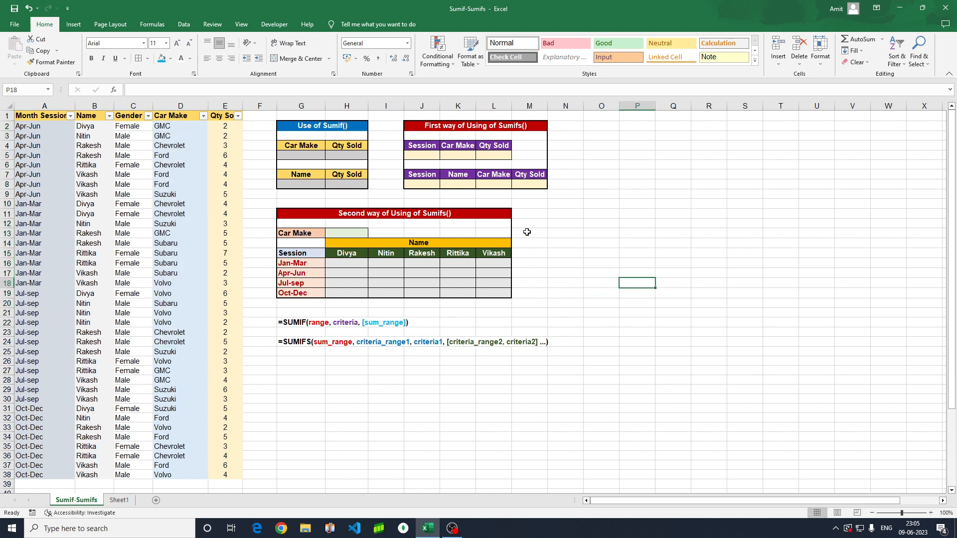
pyautogui.click(298, 323)
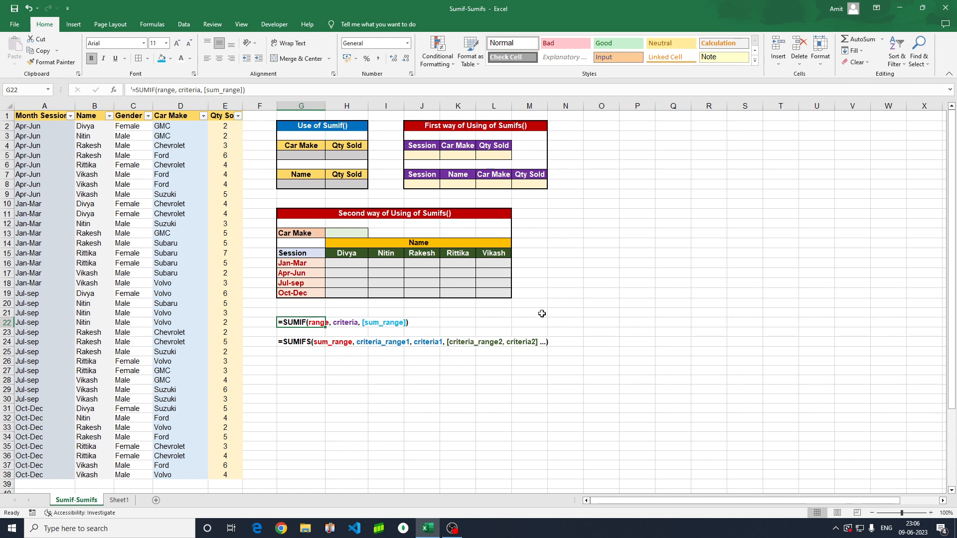
pyautogui.click(624, 282)
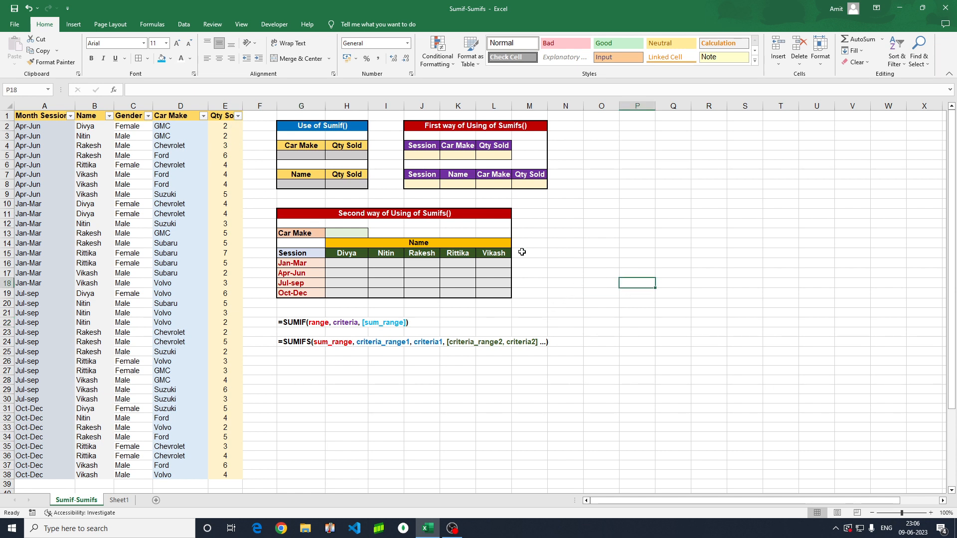
# - Review the Car Make, Name and Qty Sold cells of the Use of Sumif() table
pyautogui.click(305, 156)
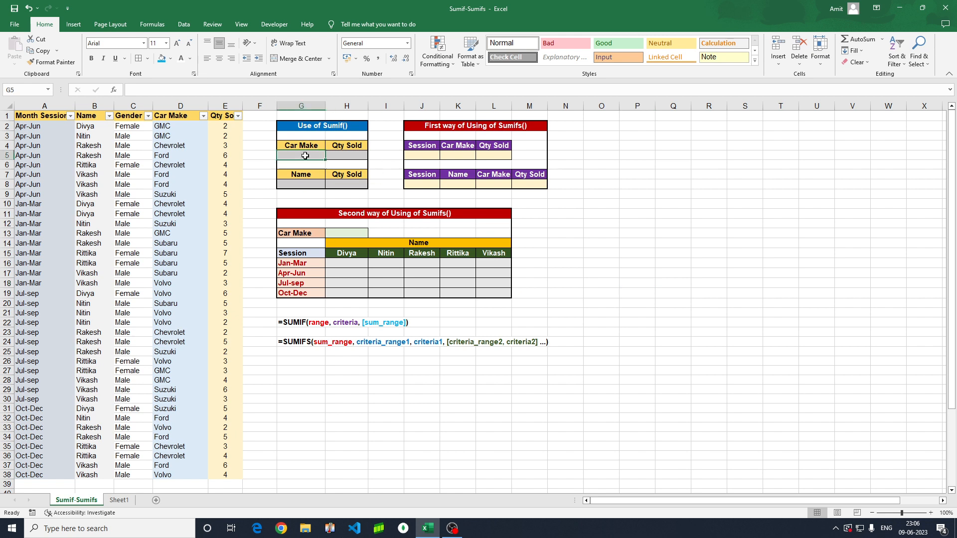
pyautogui.click(341, 156)
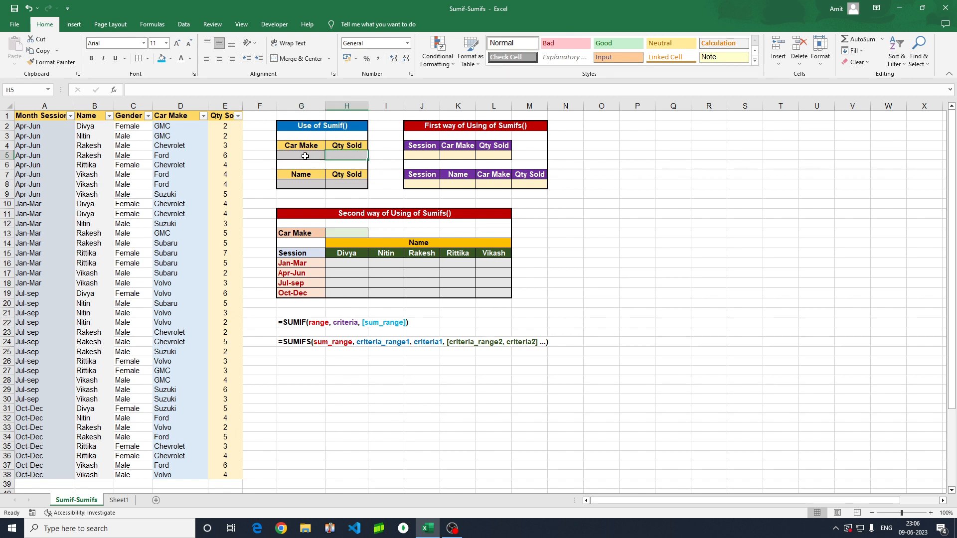
pyautogui.click(305, 156)
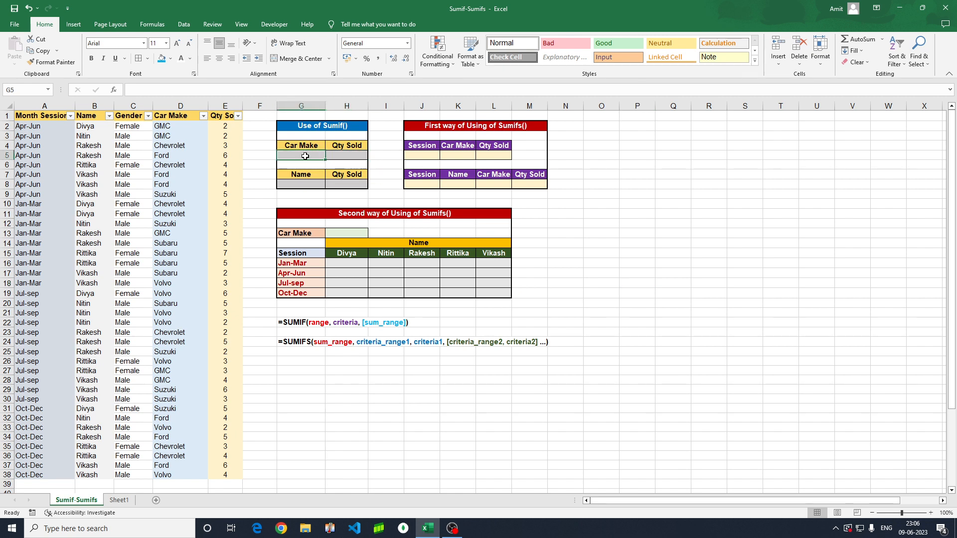
pyautogui.click(342, 156)
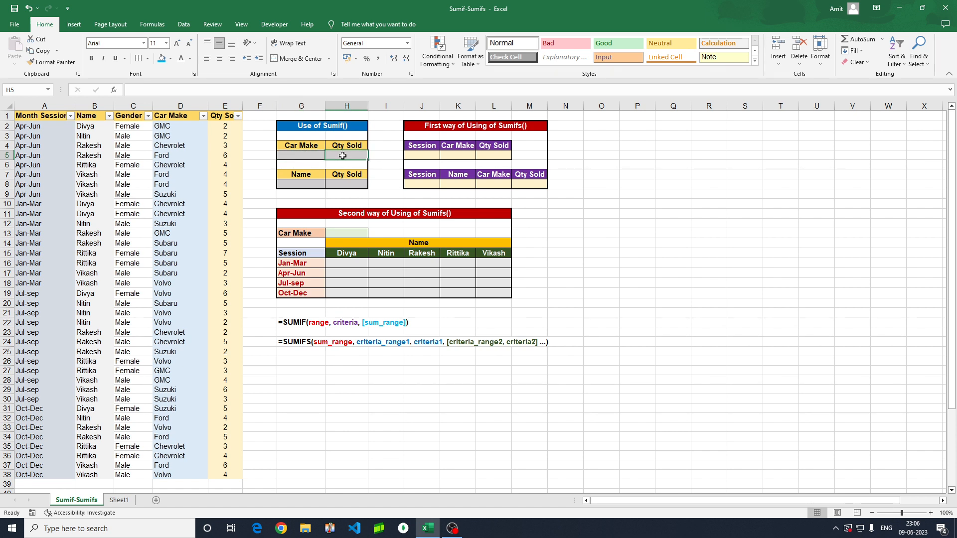
pyautogui.click(300, 156)
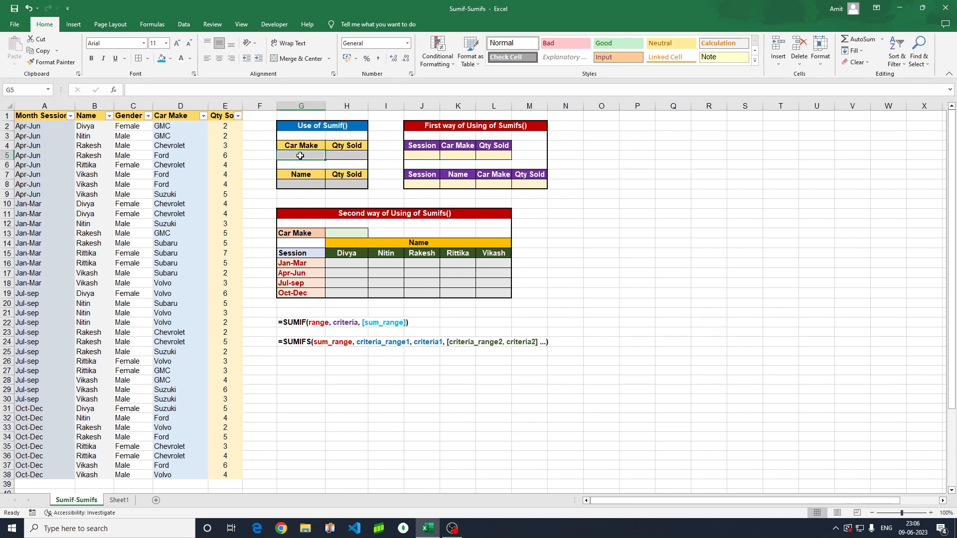
pyautogui.click(305, 183)
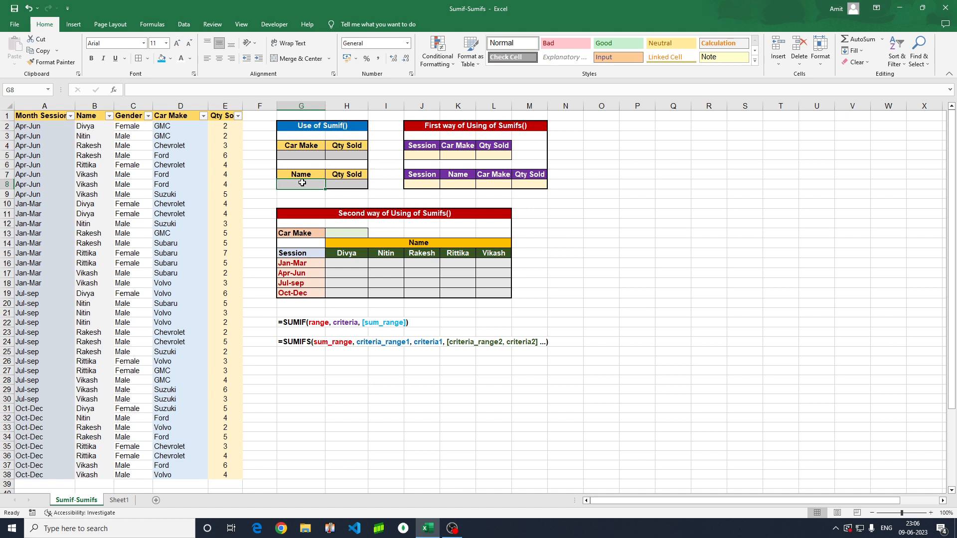
pyautogui.click(339, 184)
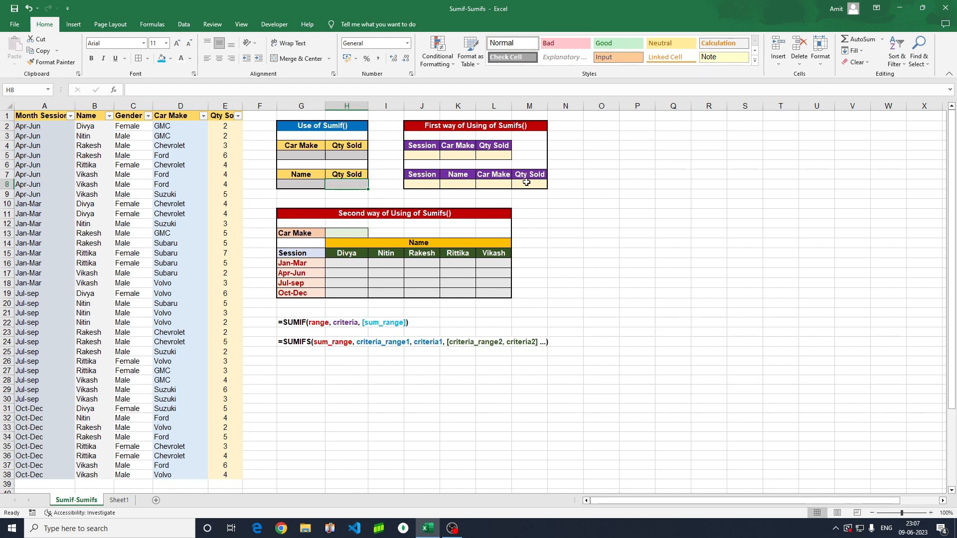
pyautogui.click(602, 183)
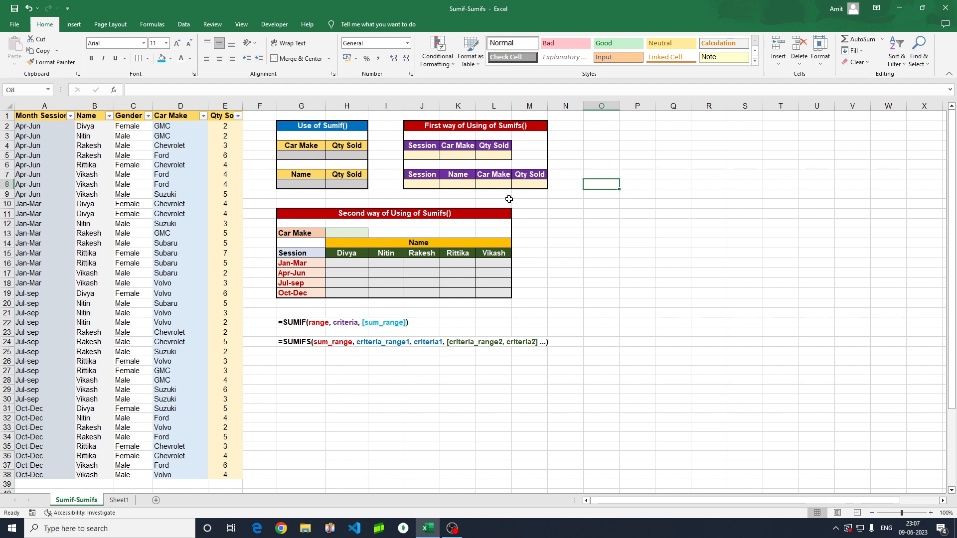
pyautogui.click(312, 156)
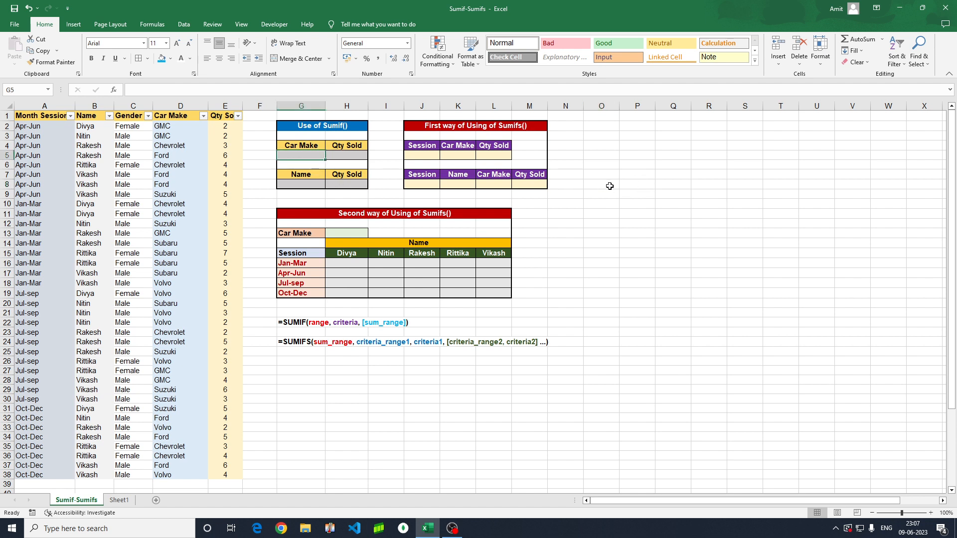
# - Copy the Car Make entries D2:D38 and paste them as values only, starting at cell Q3
pyautogui.click(172, 127)
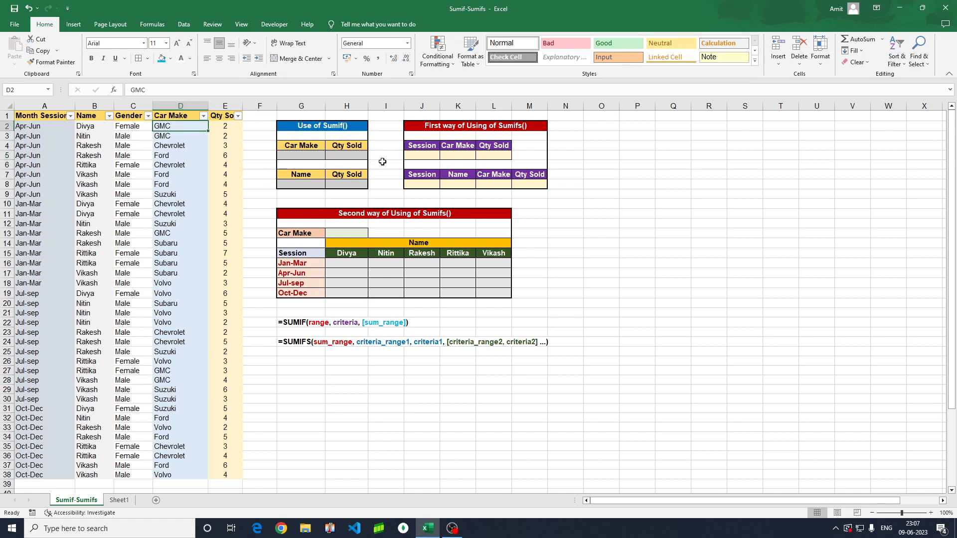
pyautogui.hotkey('ctrl', 'shift', 'Down')
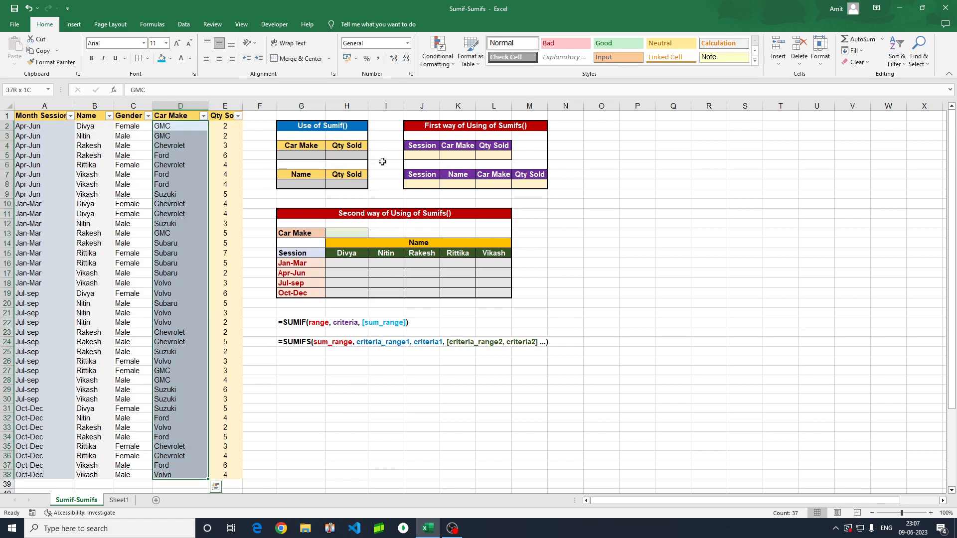
pyautogui.hotkey('ctrl', 'c')
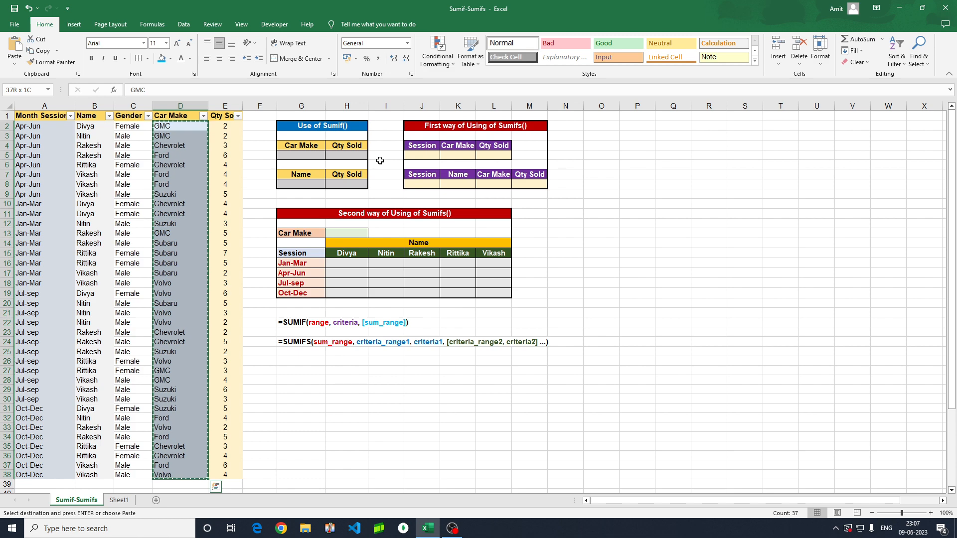
pyautogui.click(668, 137)
pyautogui.hotkey('ctrl', 'alt', 'v')
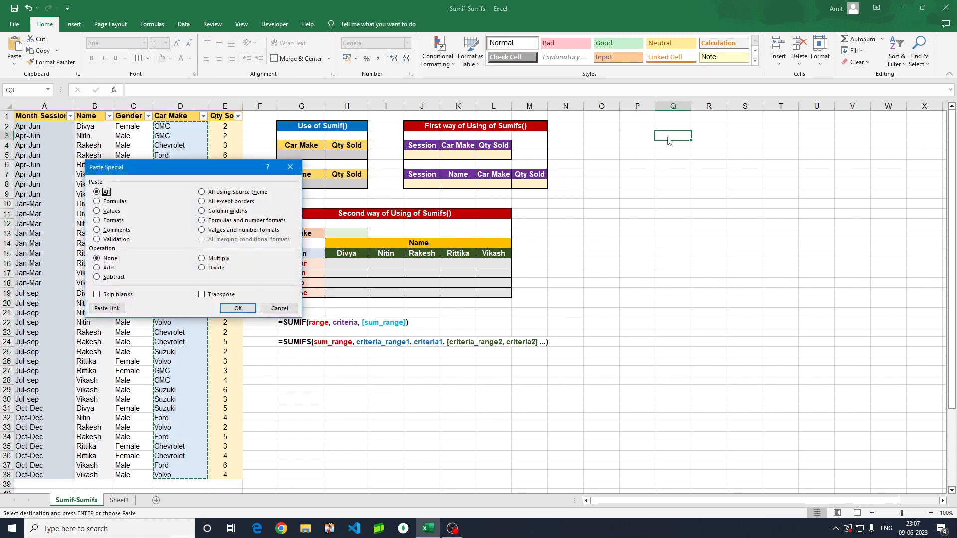
pyautogui.press('v')
pyautogui.press('Return')
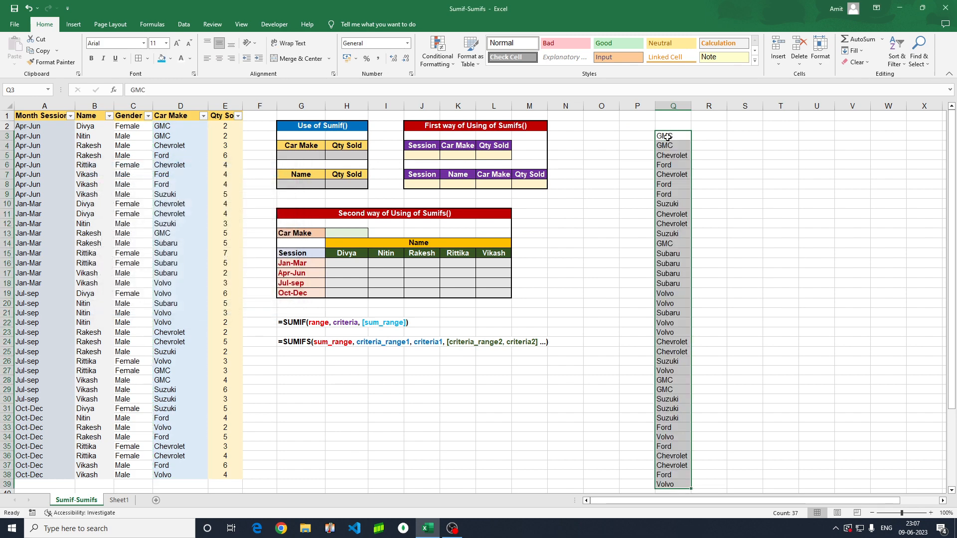
pyautogui.press('Escape')
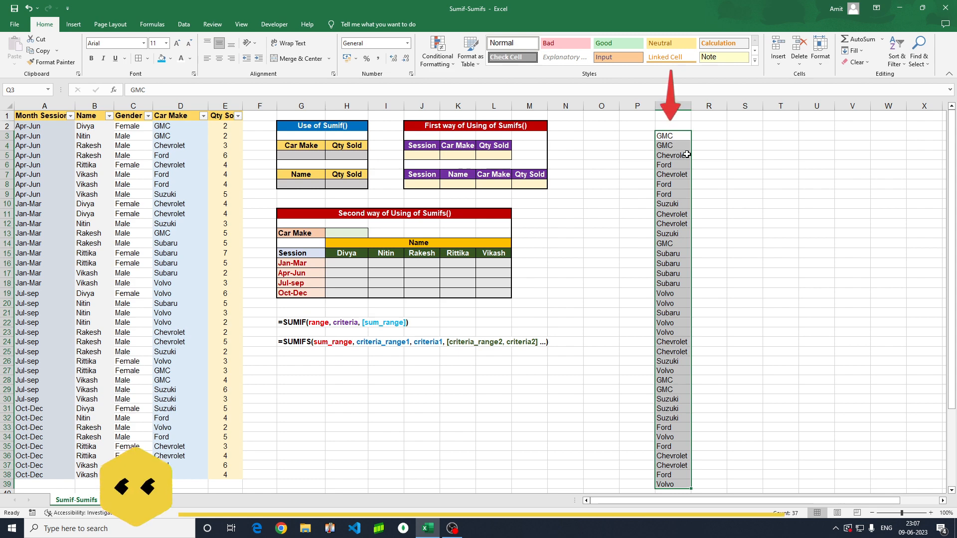
# - Remove the duplicates from the pasted car makes in column Q, treating the data as having no header
pyautogui.click(192, 25)
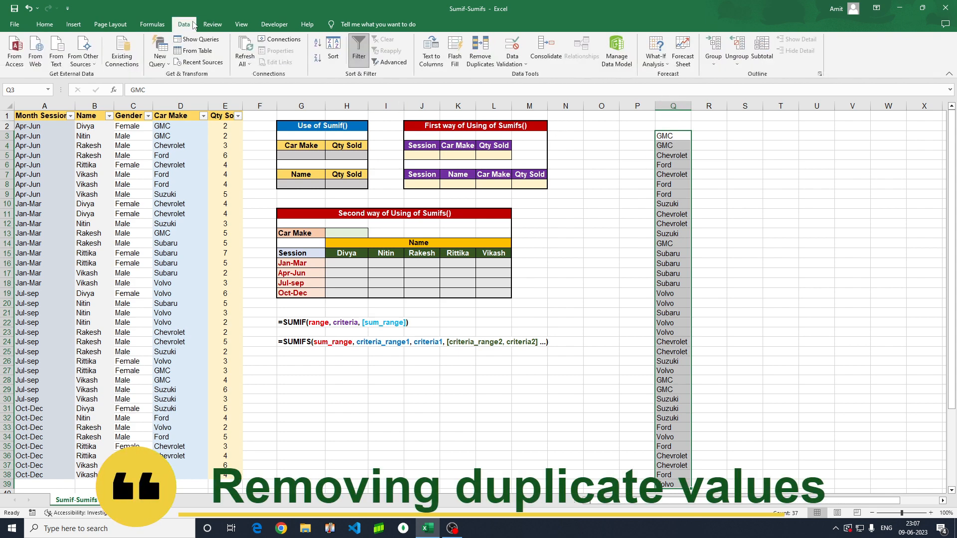
pyautogui.click(479, 50)
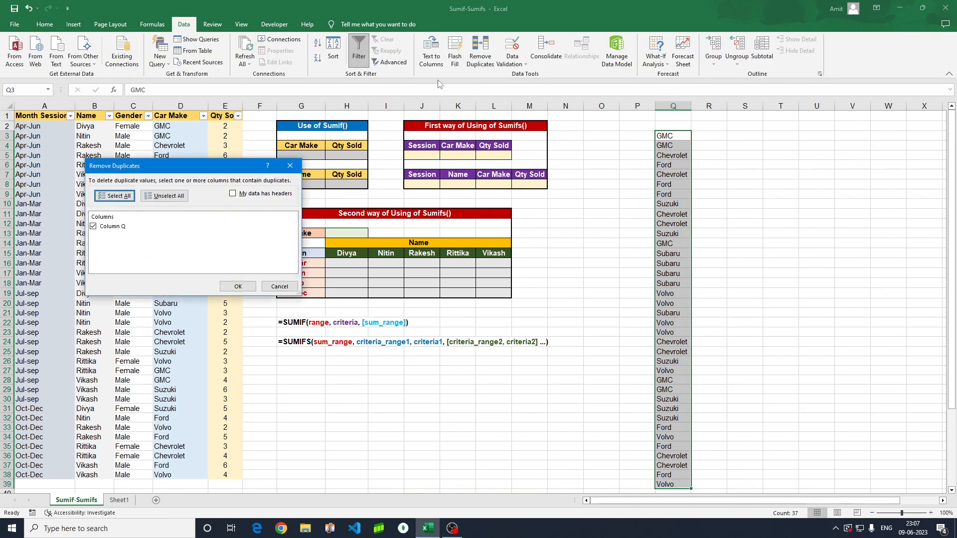
pyautogui.click(239, 287)
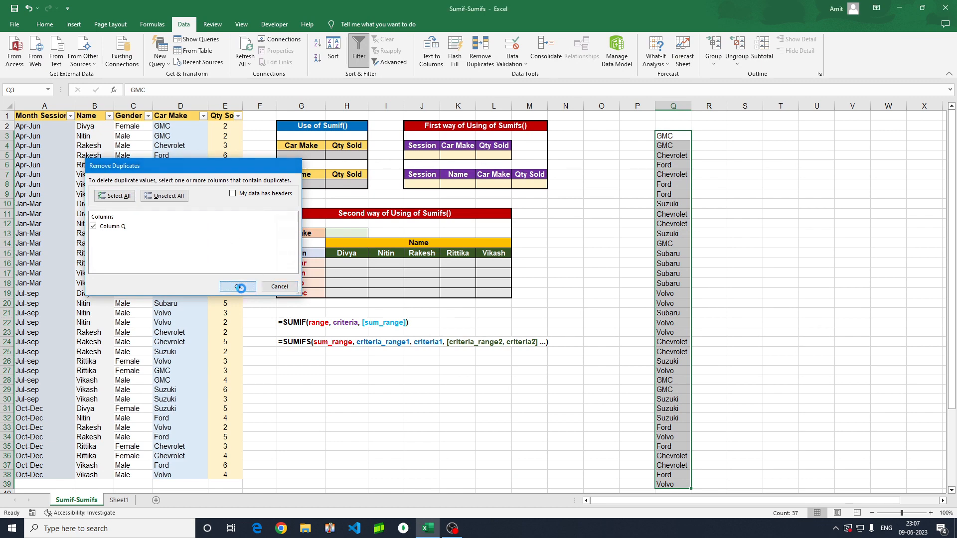
pyautogui.click(480, 294)
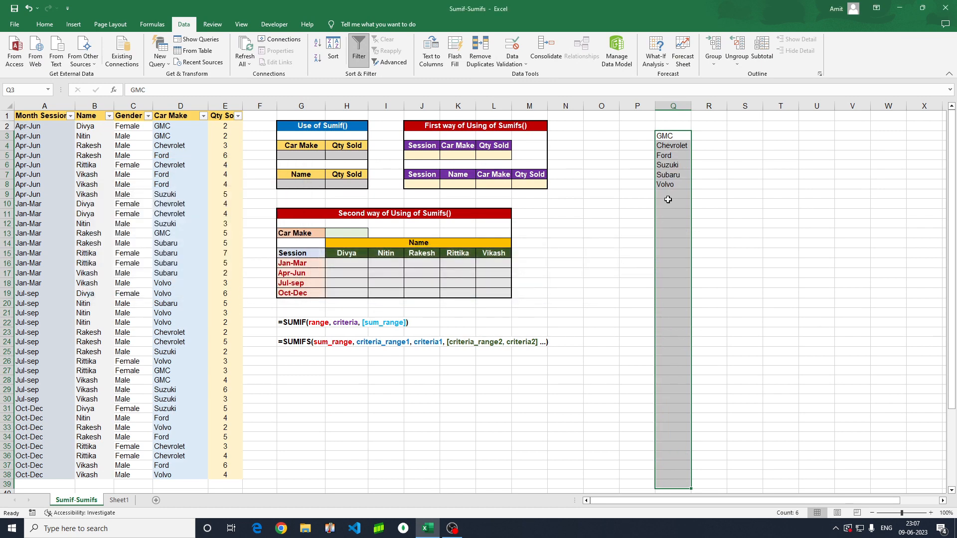
pyautogui.click(670, 138)
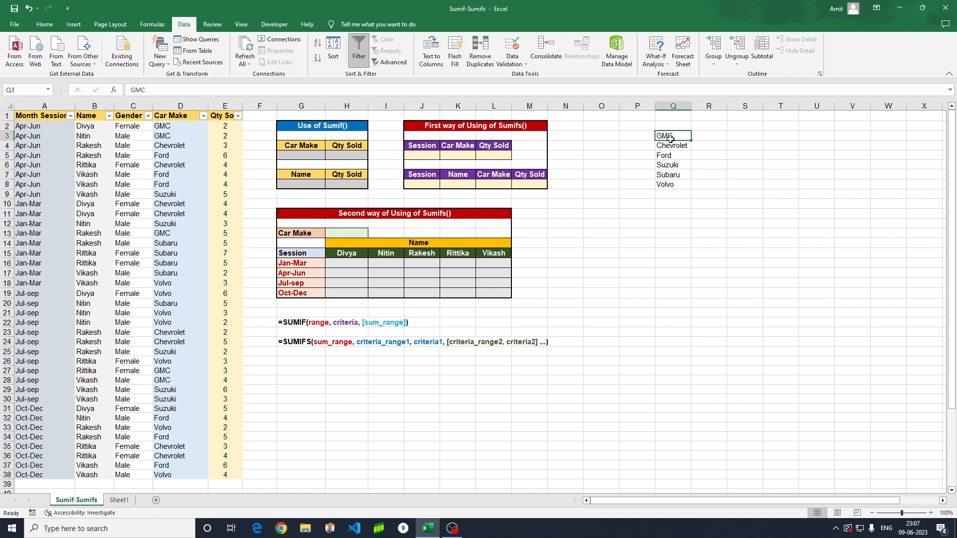
pyautogui.moveTo(671, 138); pyautogui.dragTo(667, 183)
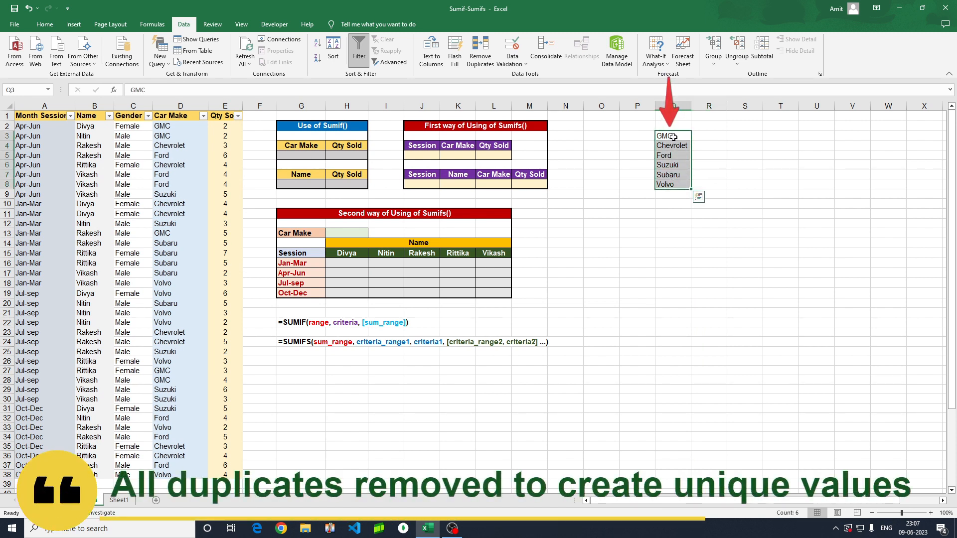
pyautogui.moveTo(673, 137); pyautogui.dragTo(668, 181)
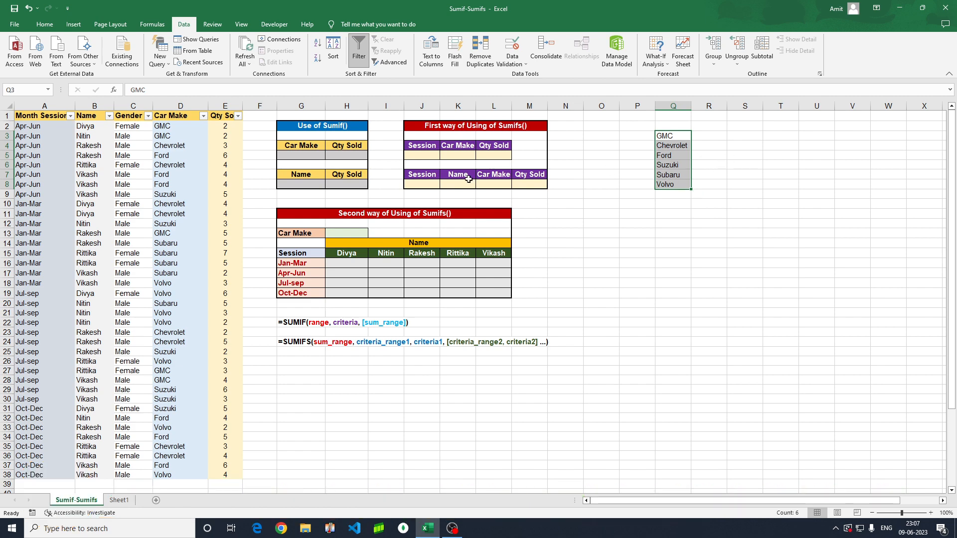
# - Add list data validation to the Car Make cell G5 of the Use of Sumif() table, with source =$Q$3:$Q$8
pyautogui.click(293, 155)
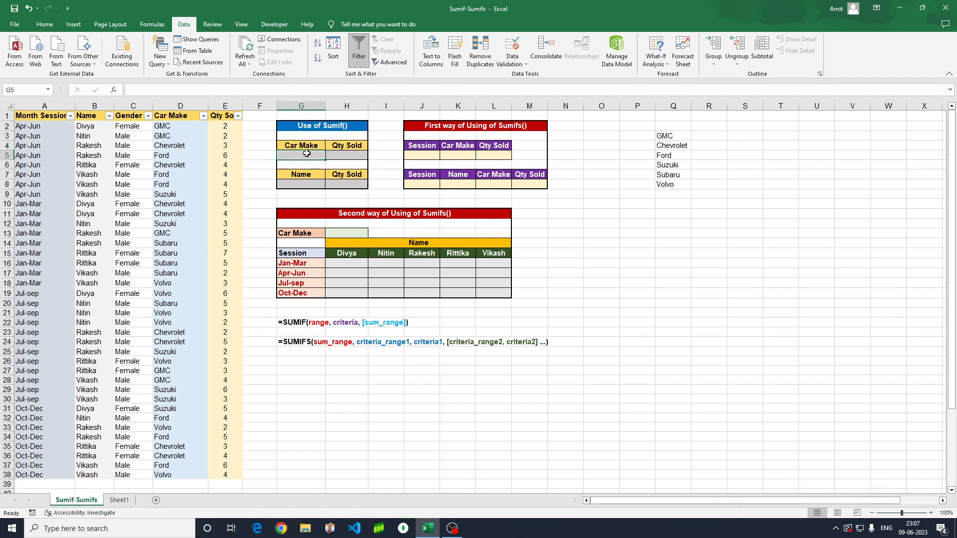
pyautogui.click(512, 47)
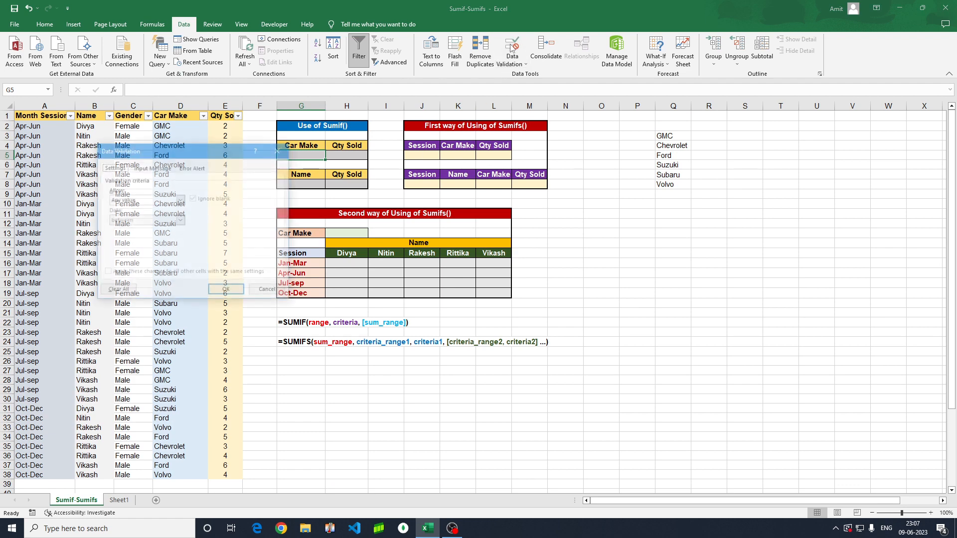
pyautogui.click(180, 199)
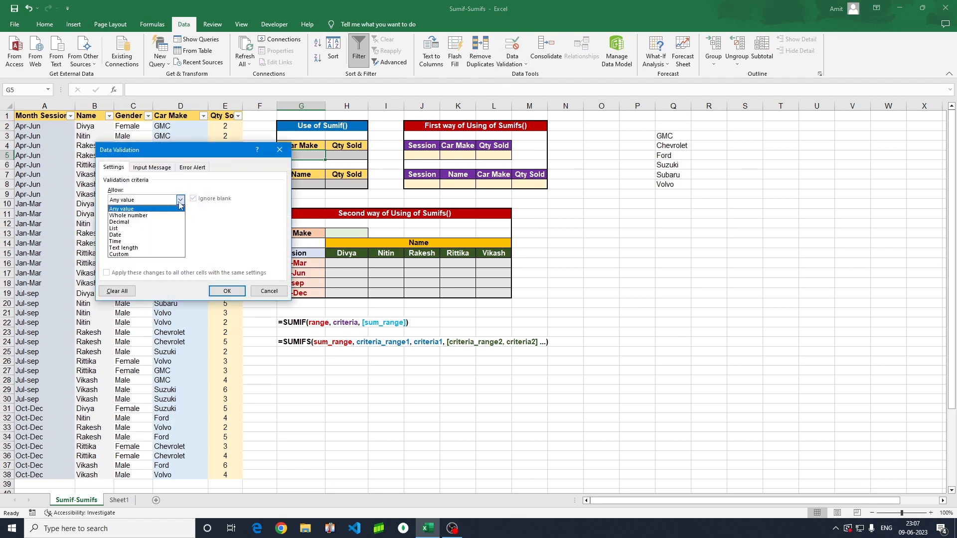
pyautogui.click(120, 228)
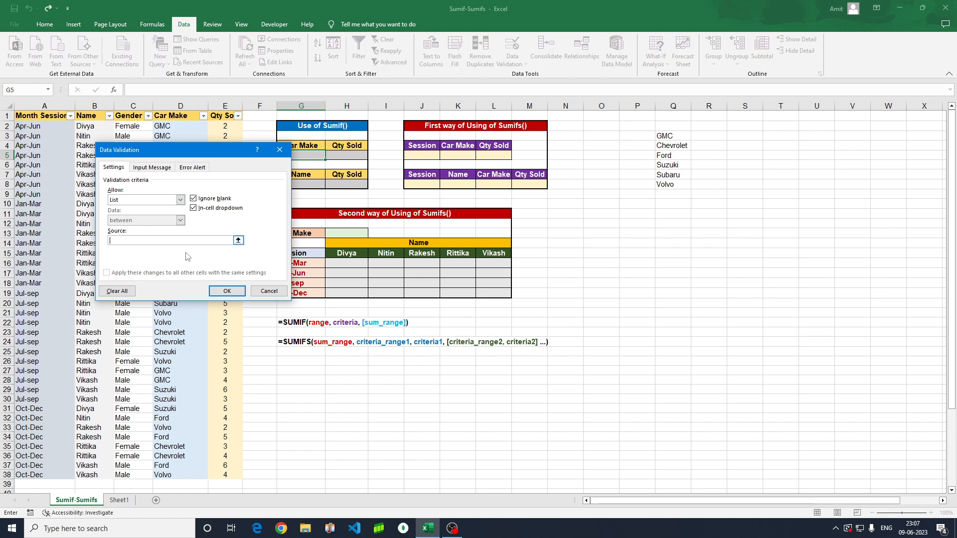
pyautogui.moveTo(663, 137); pyautogui.dragTo(664, 185)
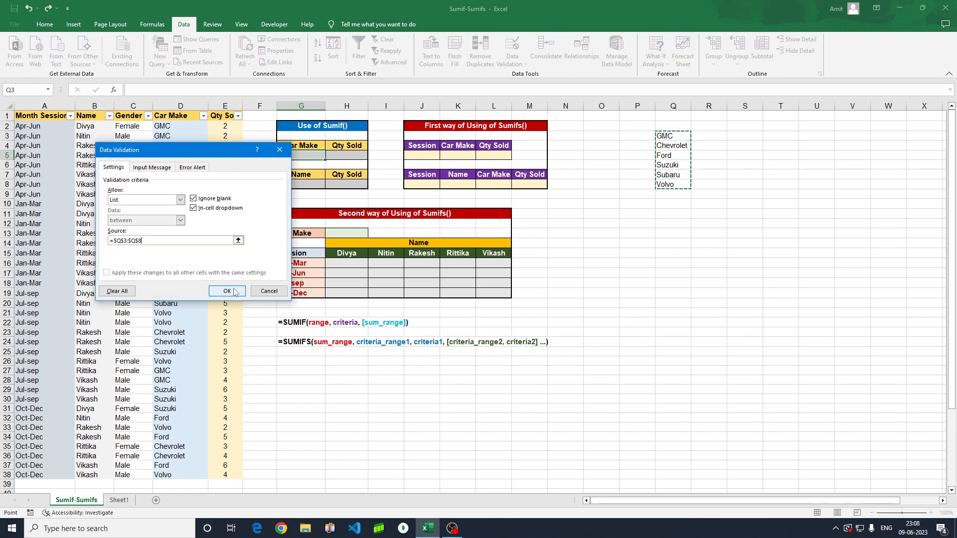
pyautogui.click(228, 291)
# - Choose Ford from the drop-down list in the Car Make cell G5
pyautogui.click(330, 156)
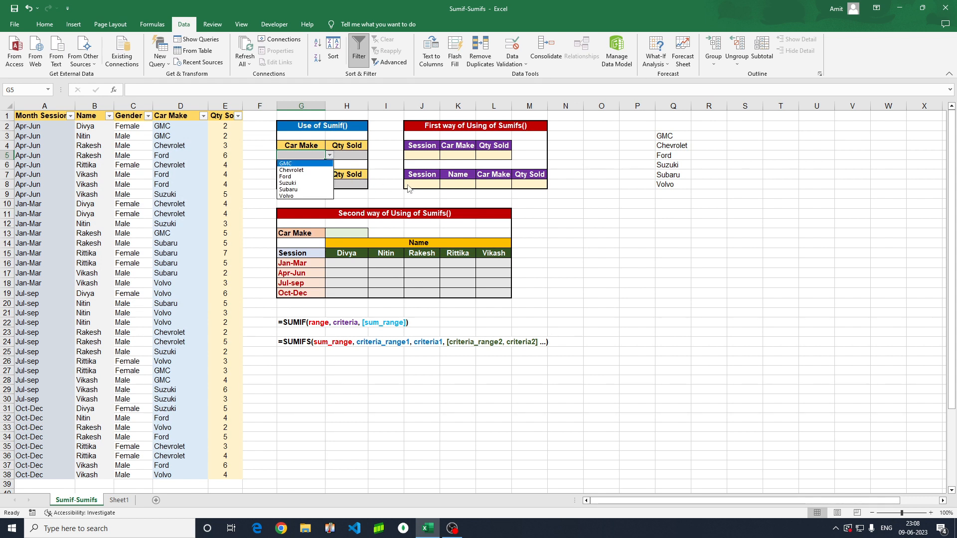
pyautogui.click(330, 157)
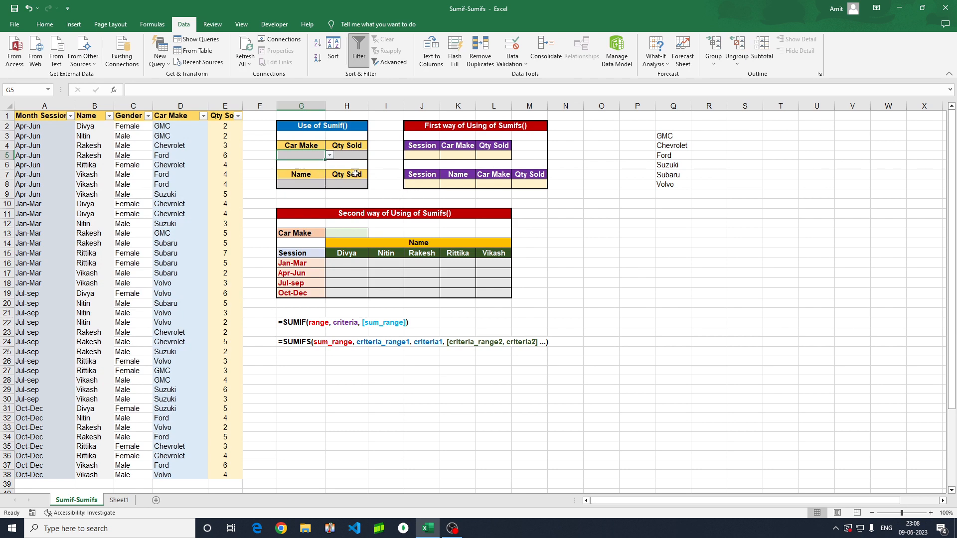
pyautogui.click(329, 156)
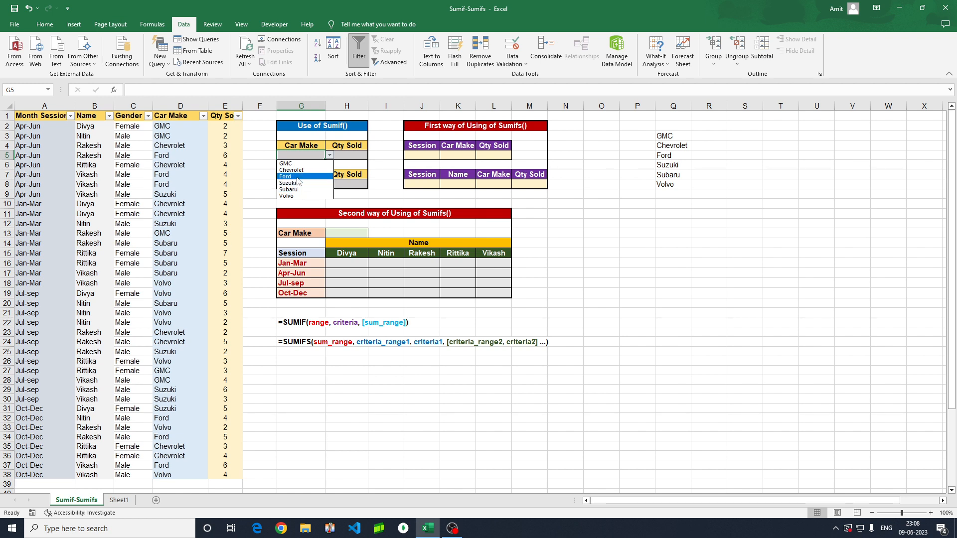
pyautogui.click(293, 177)
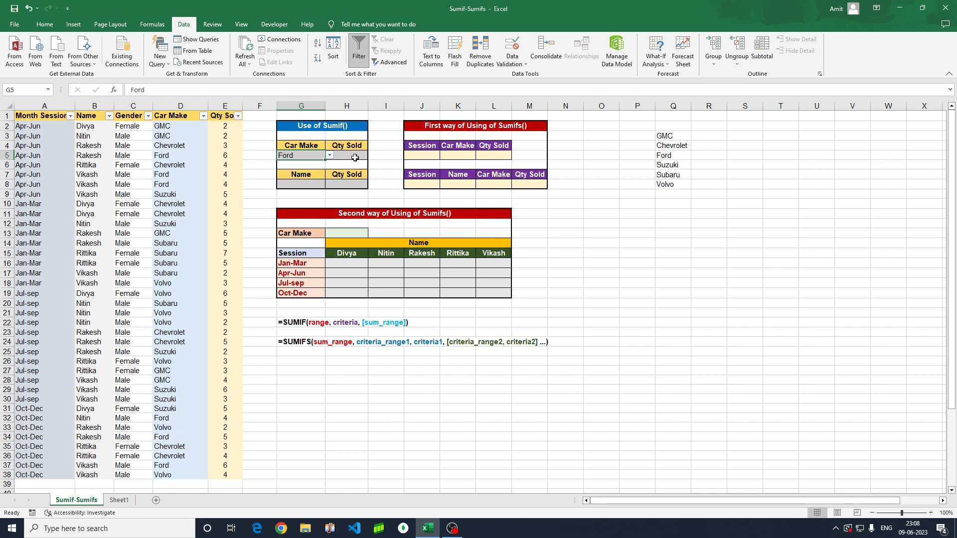
pyautogui.click(355, 157)
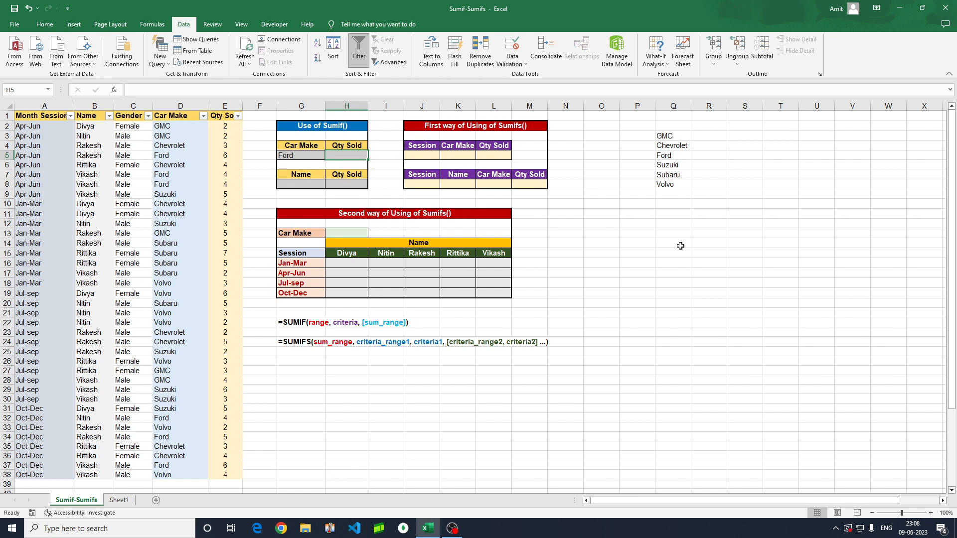
pyautogui.click(302, 156)
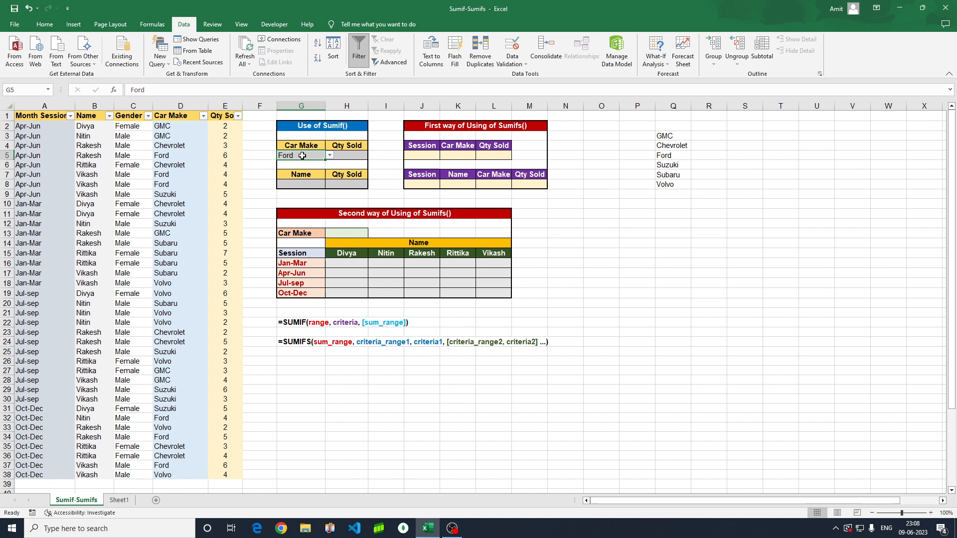
pyautogui.click(349, 156)
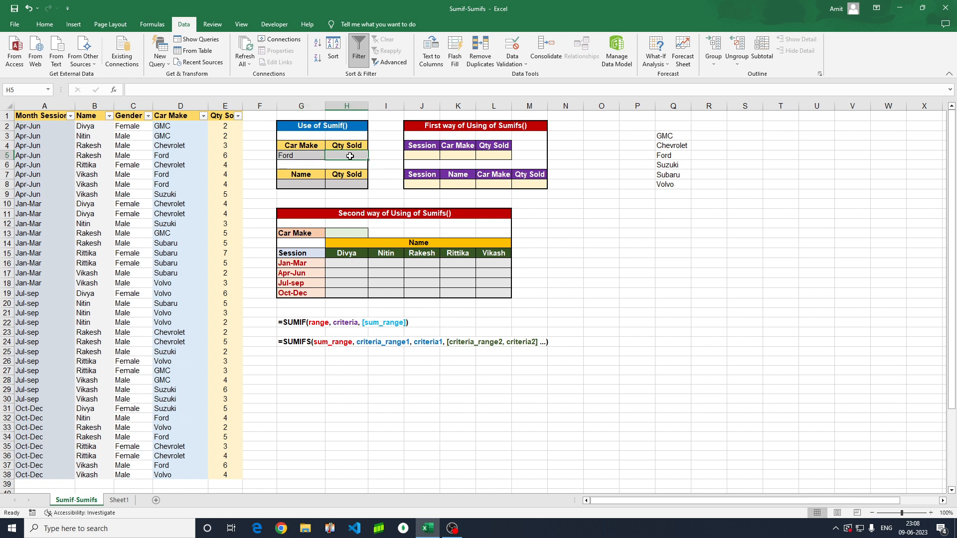
pyautogui.click(302, 156)
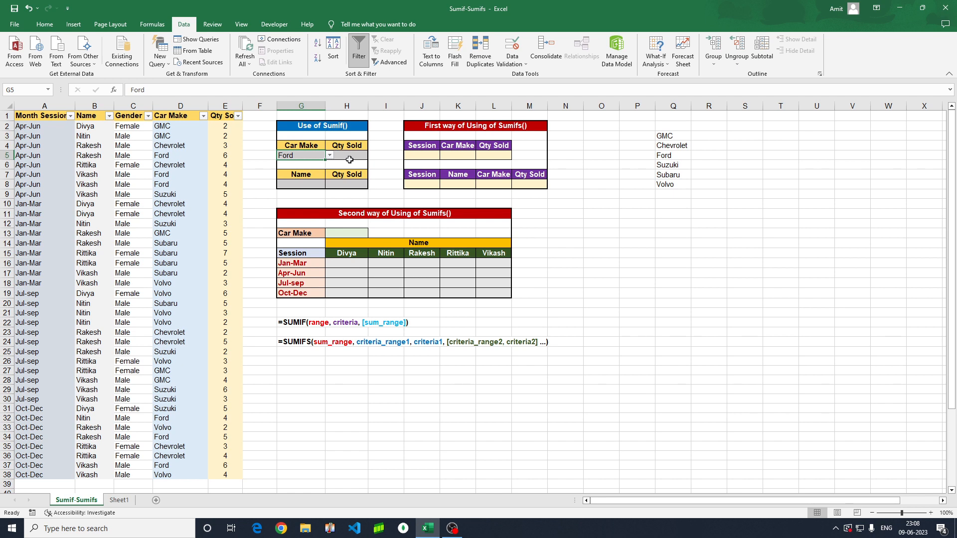
pyautogui.click(350, 158)
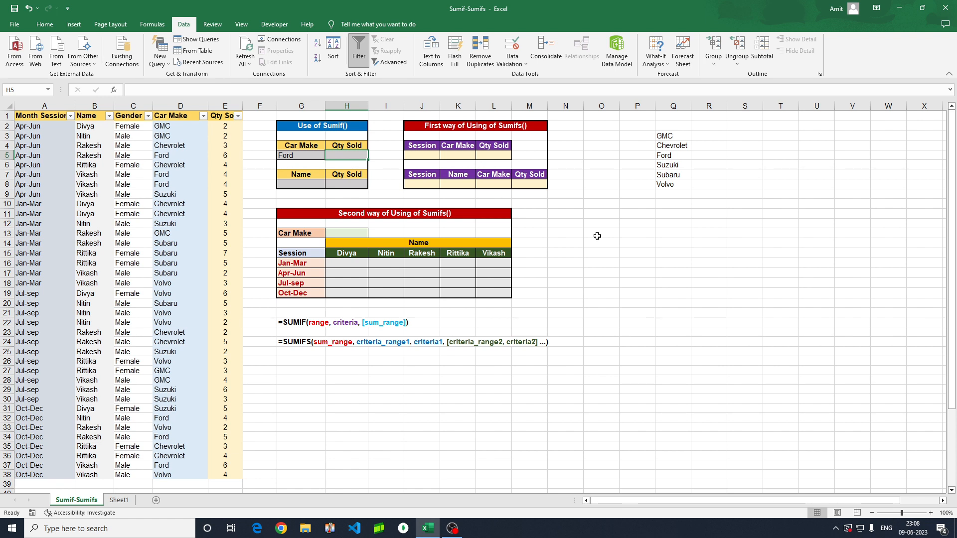
pyautogui.press('Right')
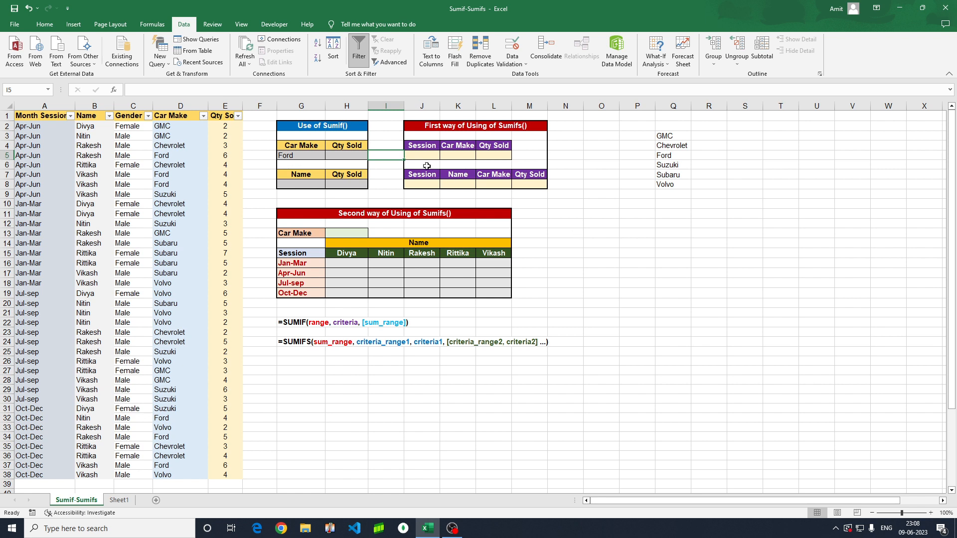
# - Enter =SUMIF(D2:D38,G5,E2:E38) in Qty Sold cell H5 to total the quantity for the selected car make
pyautogui.click(364, 156)
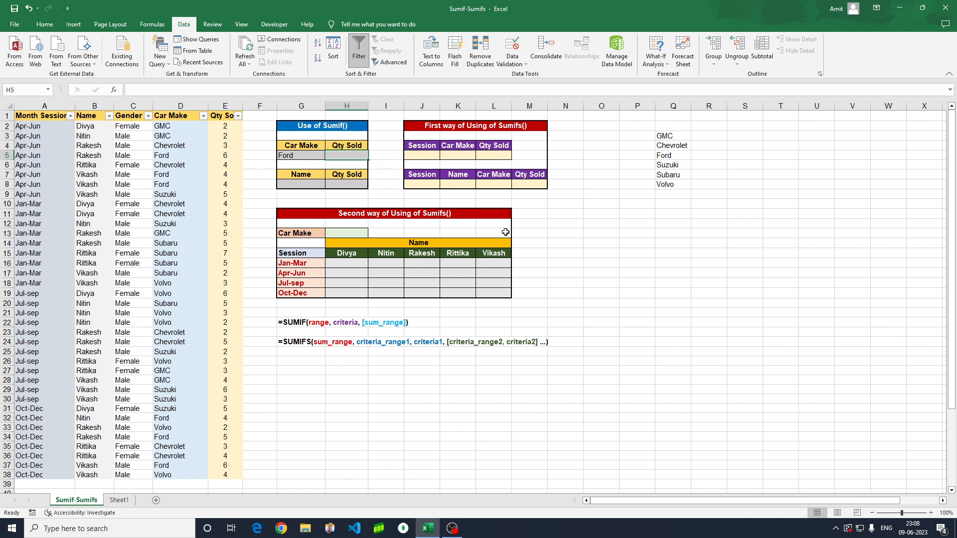
pyautogui.write('=')
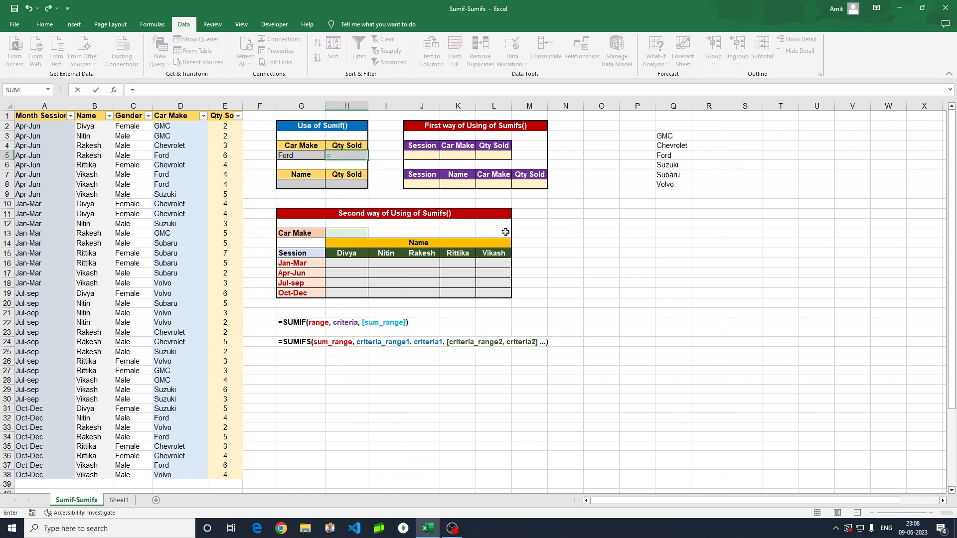
pyautogui.write('sumif')
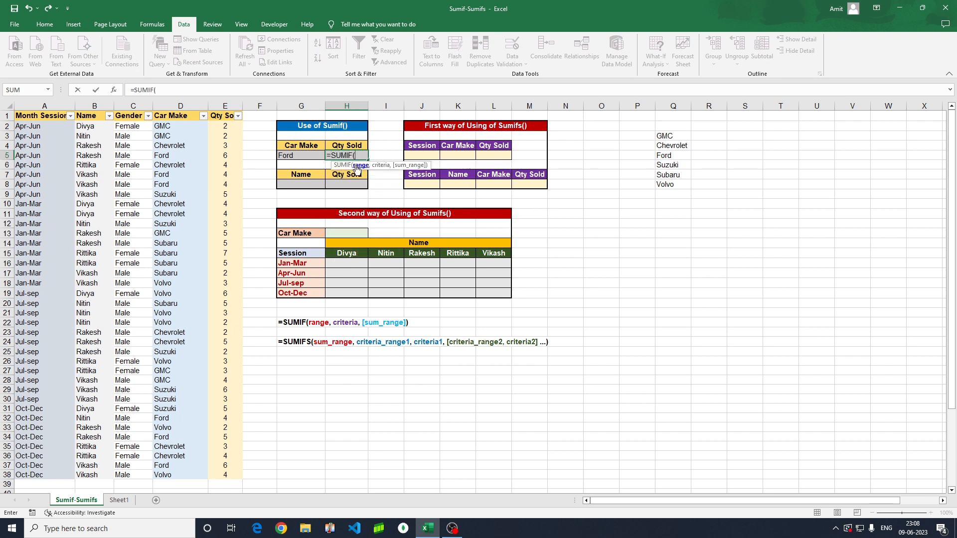
pyautogui.click(169, 125)
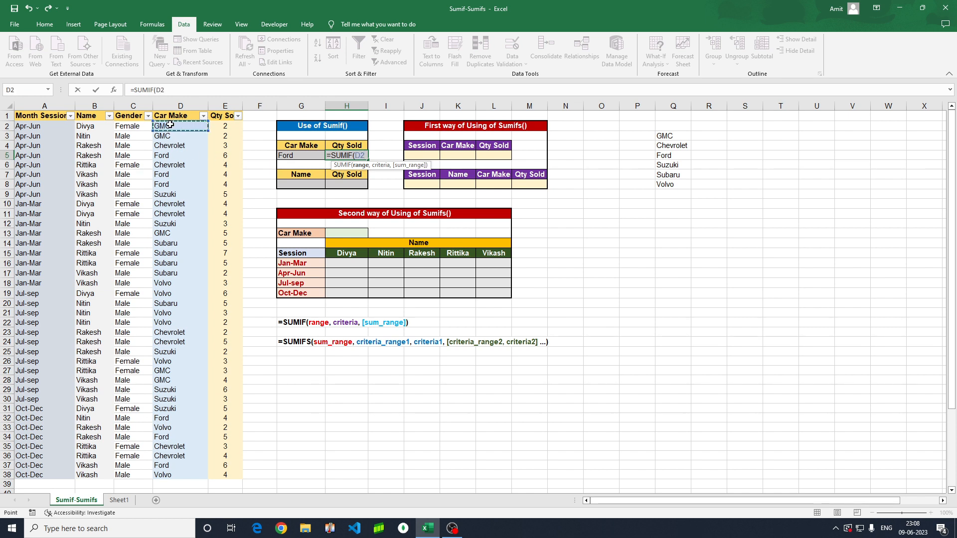
pyautogui.hotkey('ctrl', 'shift', 'Down')
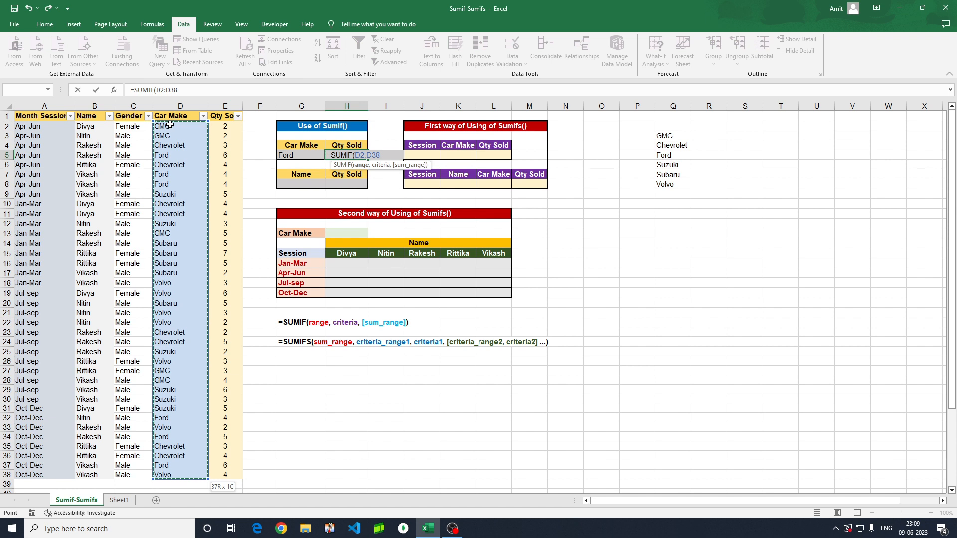
pyautogui.write(',')
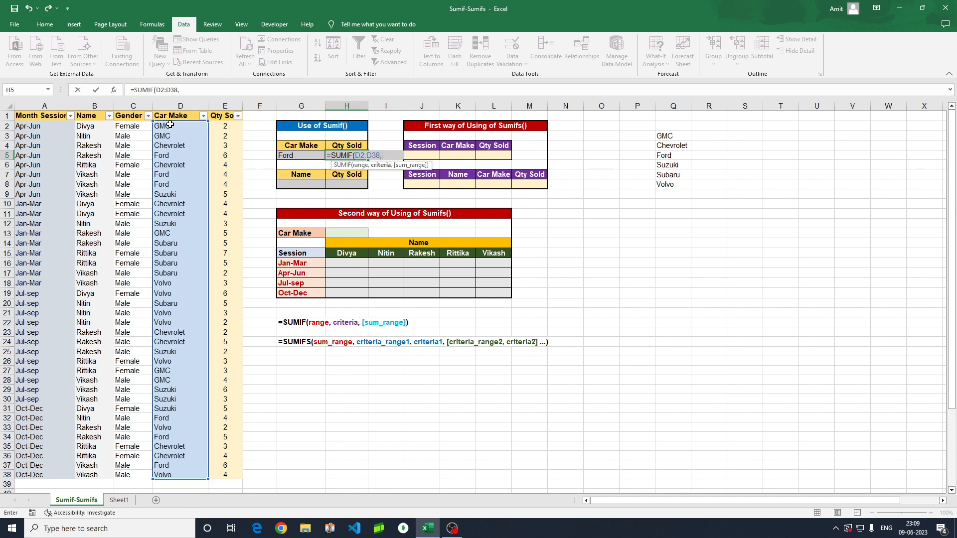
pyautogui.click(287, 155)
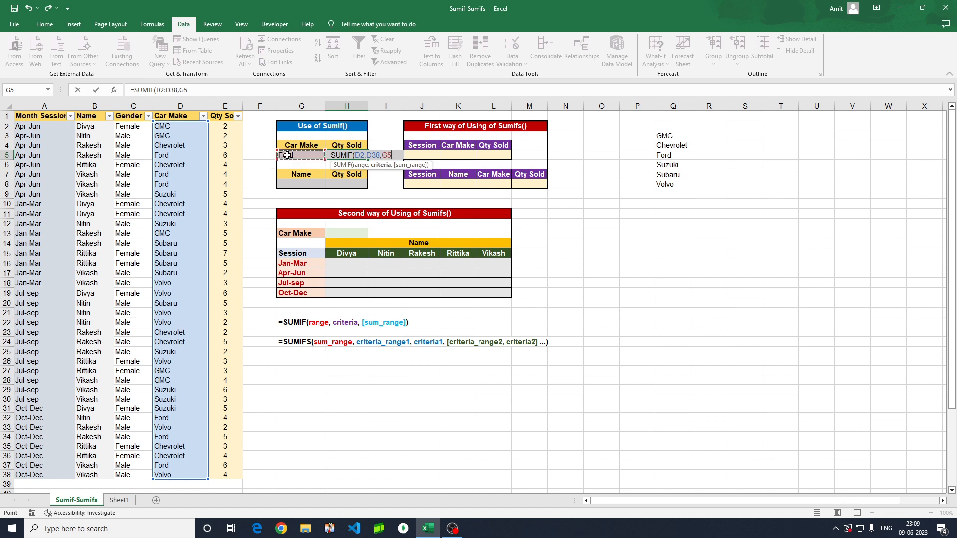
pyautogui.write(',')
pyautogui.click(219, 127)
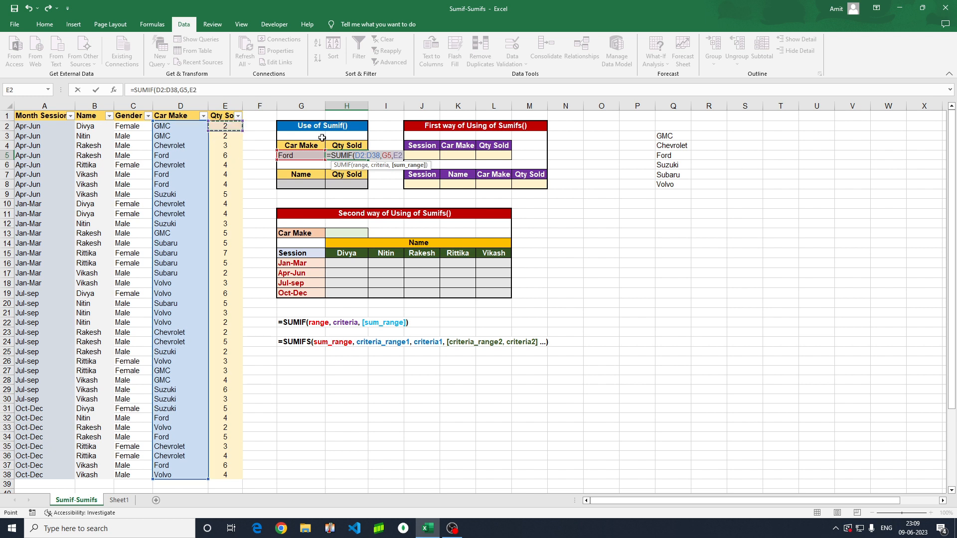
pyautogui.hotkey('ctrl', 'shift', 'Down')
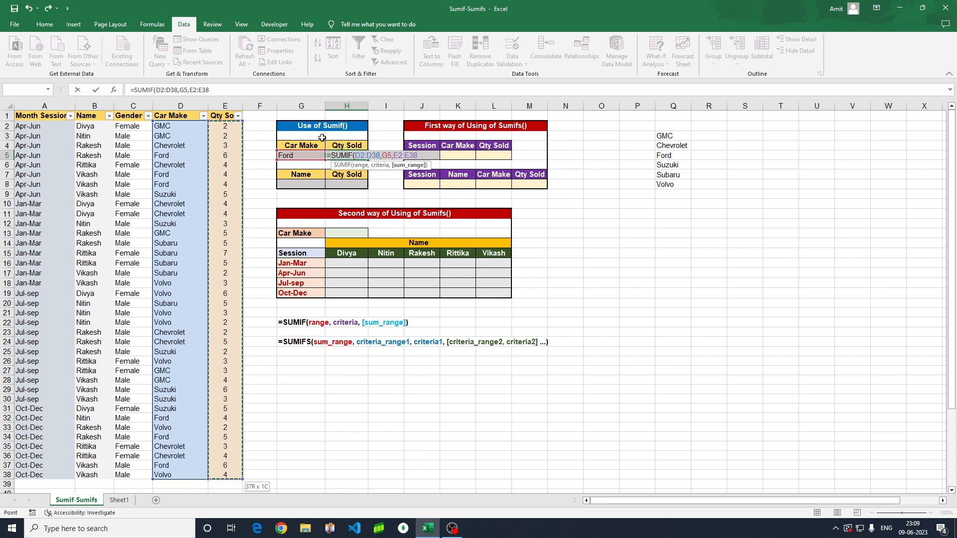
pyautogui.write(')')
pyautogui.press('Return')
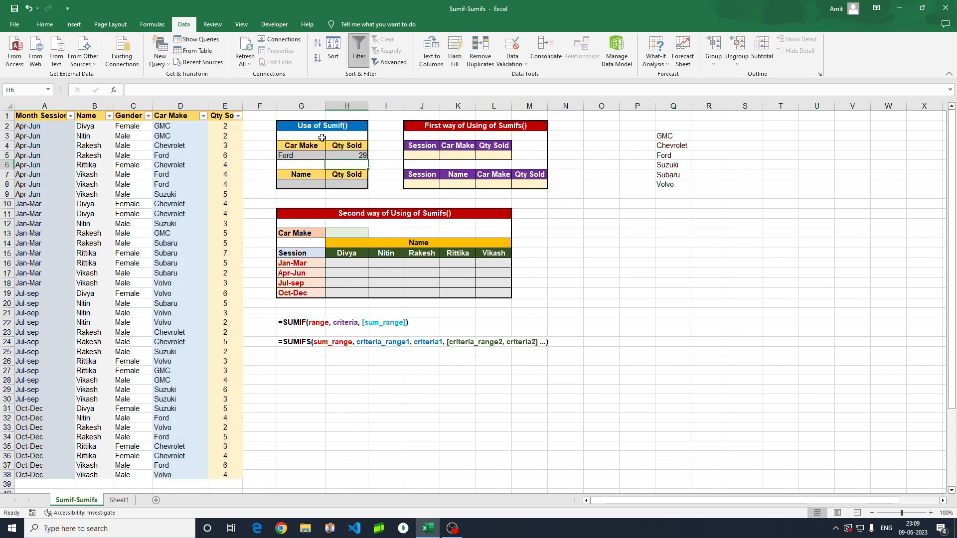
# - Filter the Car Make column to Ford only and select the visible Qty Sold values to check their sum against H5
pyautogui.click(360, 154)
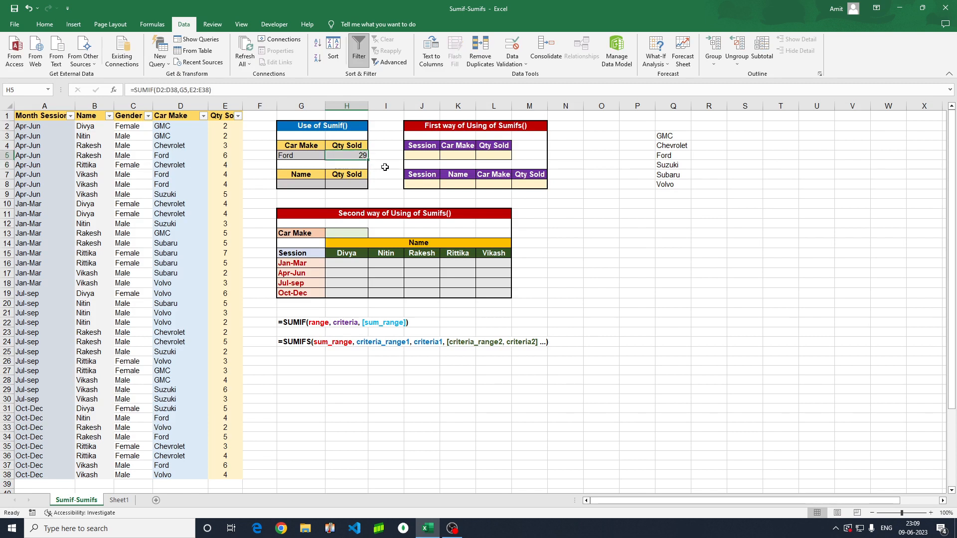
pyautogui.click(307, 157)
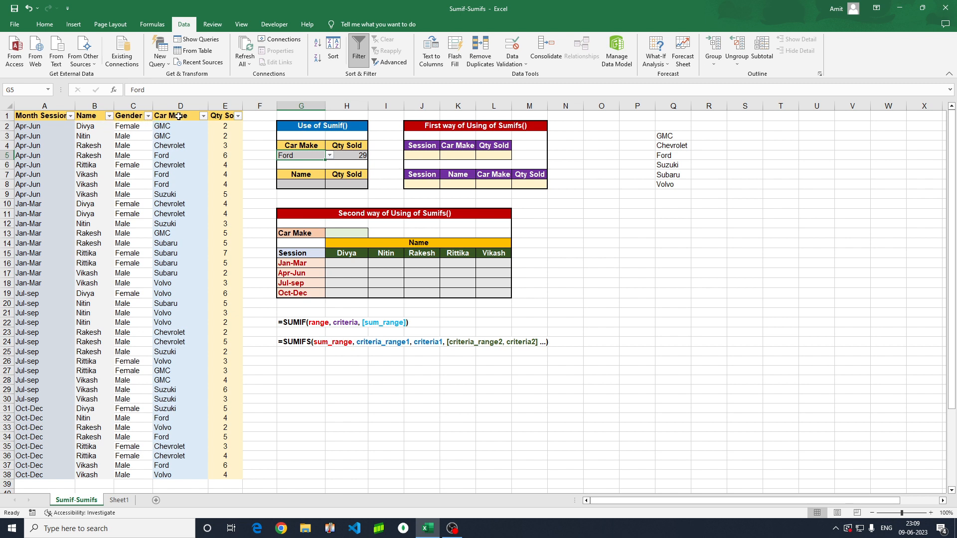
pyautogui.click(203, 116)
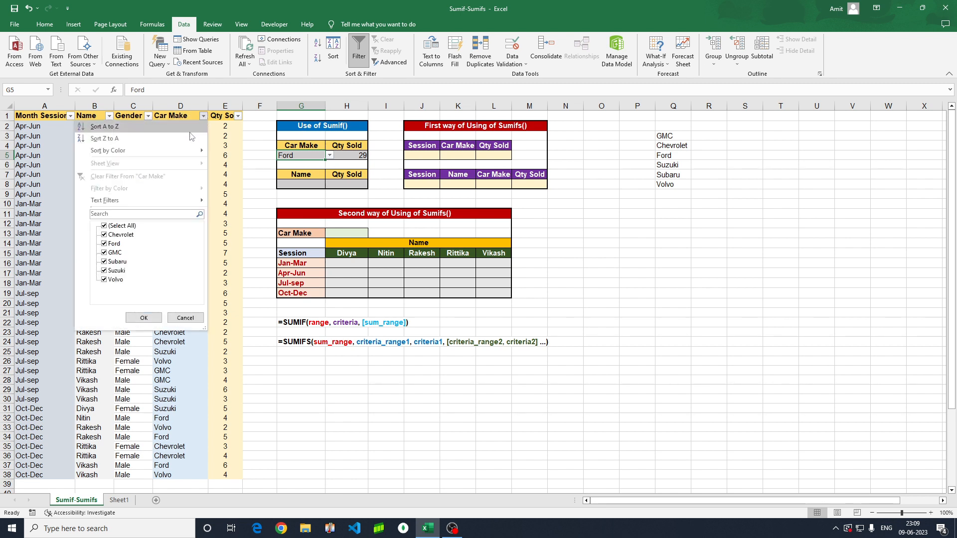
pyautogui.click(104, 225)
pyautogui.click(104, 244)
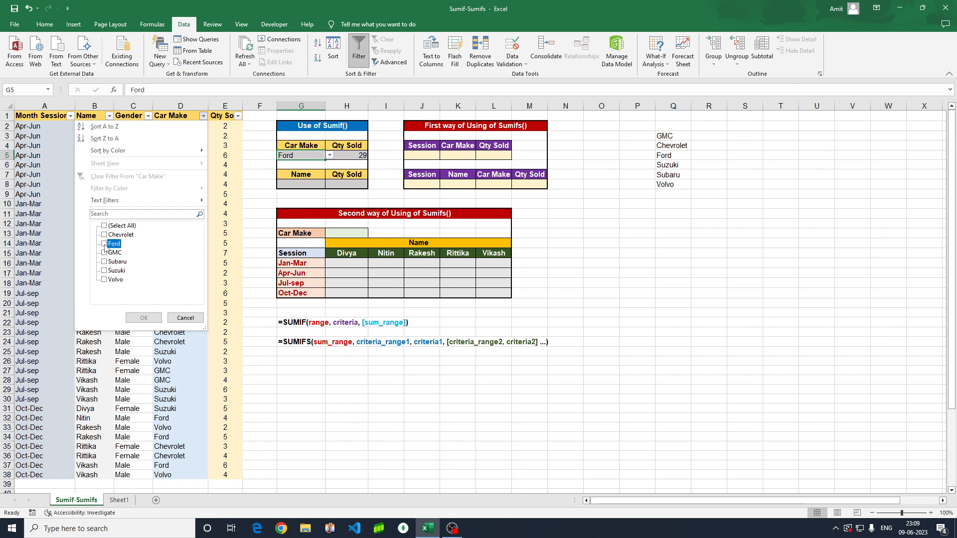
pyautogui.click(143, 318)
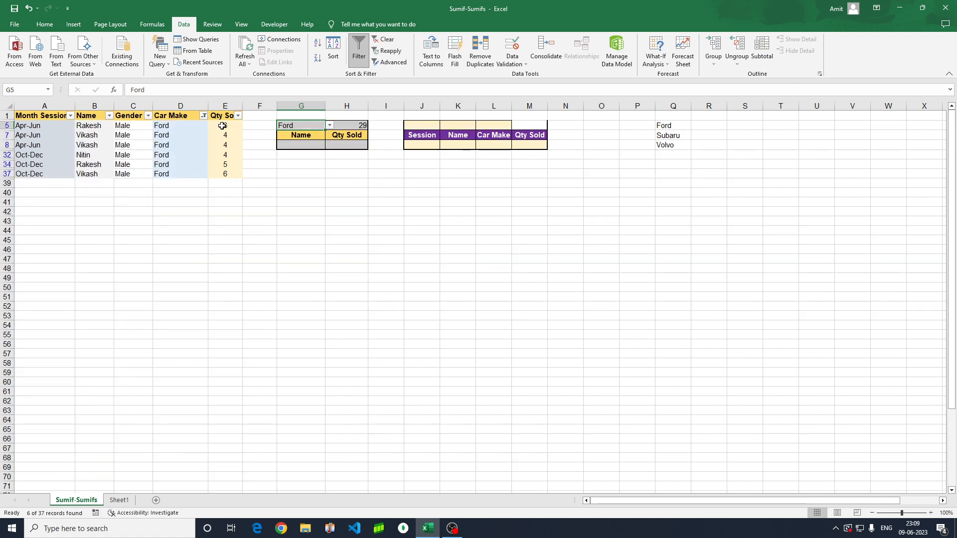
pyautogui.moveTo(224, 125); pyautogui.dragTo(225, 174)
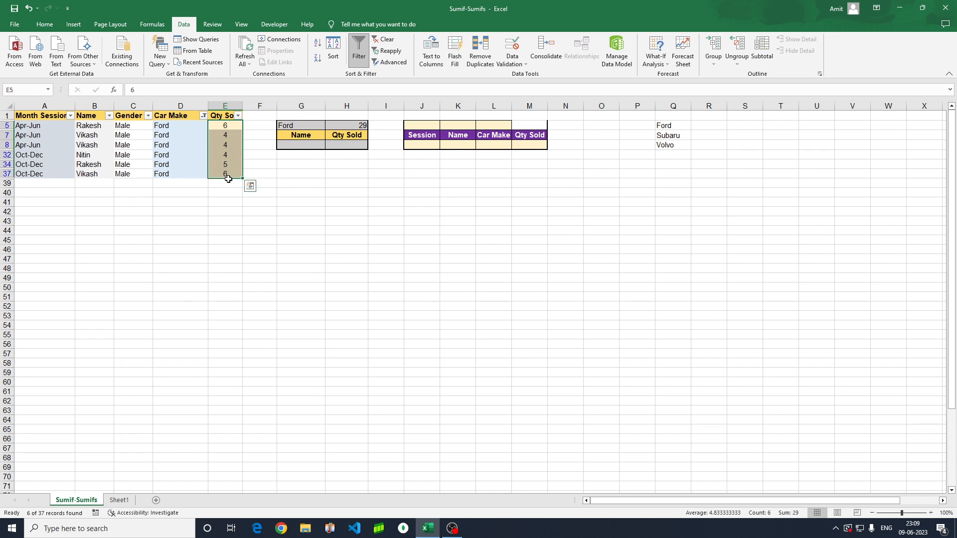
pyautogui.moveTo(798, 489)
pyautogui.mouseDown()
pyautogui.moveTo(778, 524)
pyautogui.moveTo(808, 498)
pyautogui.mouseUp()
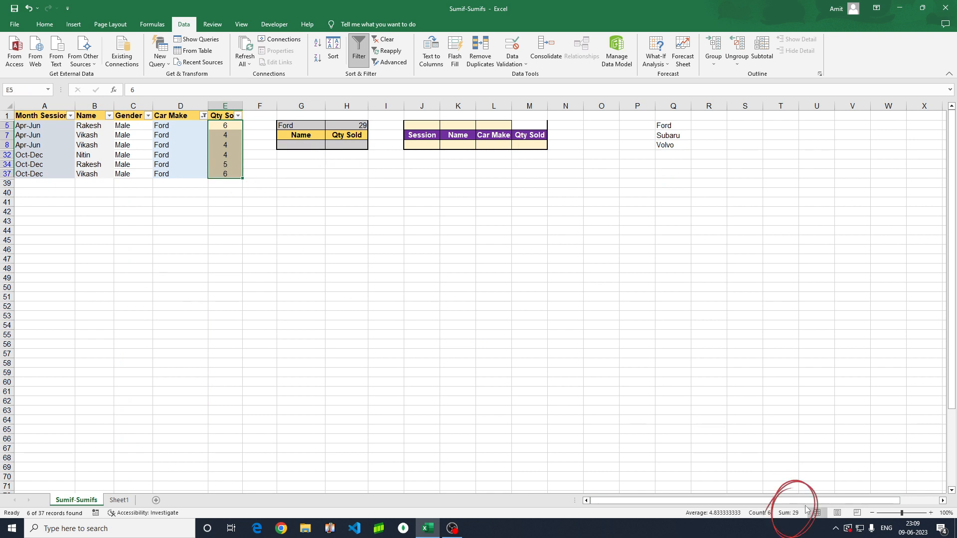
# - Show all car makes again in the Car Make column filter and deselect the Qty Sold values
pyautogui.click(203, 115)
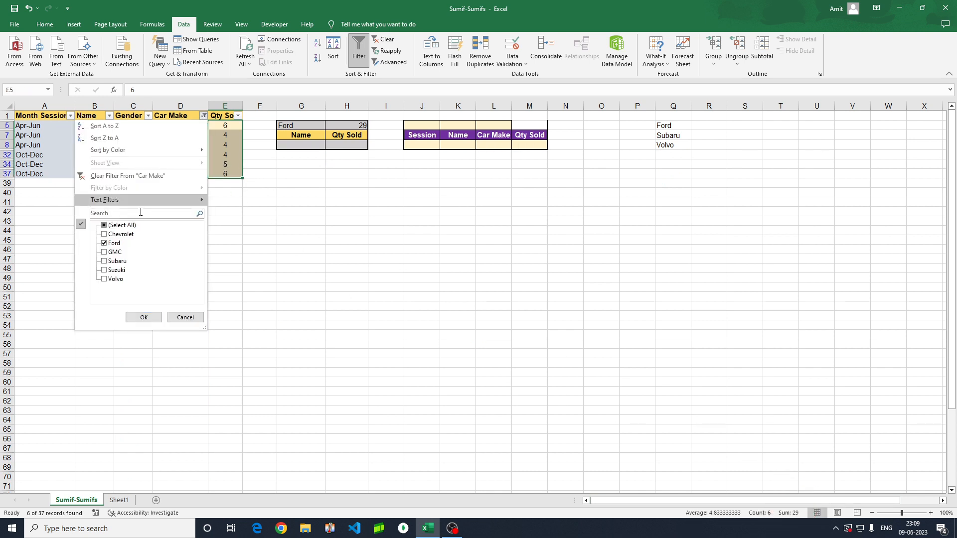
pyautogui.click(105, 225)
pyautogui.click(143, 317)
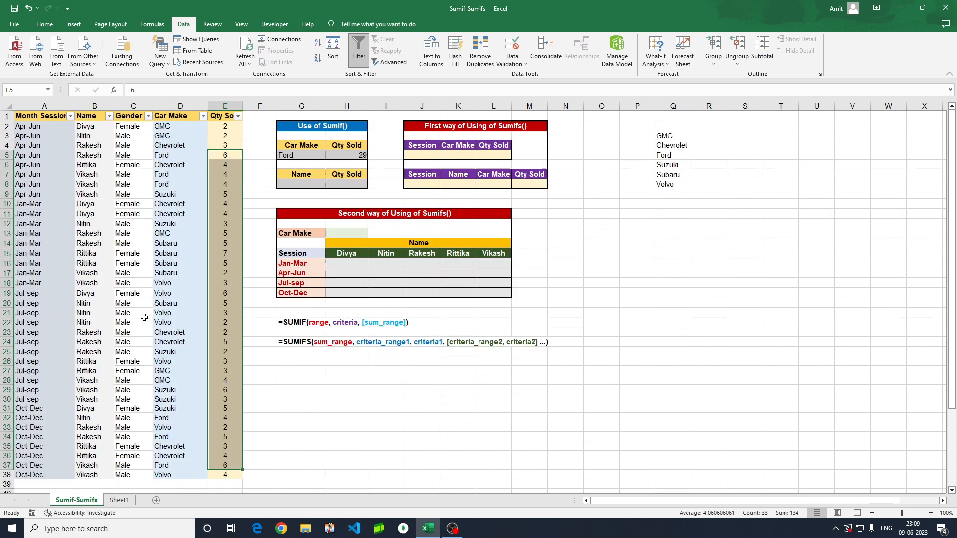
pyautogui.click(595, 222)
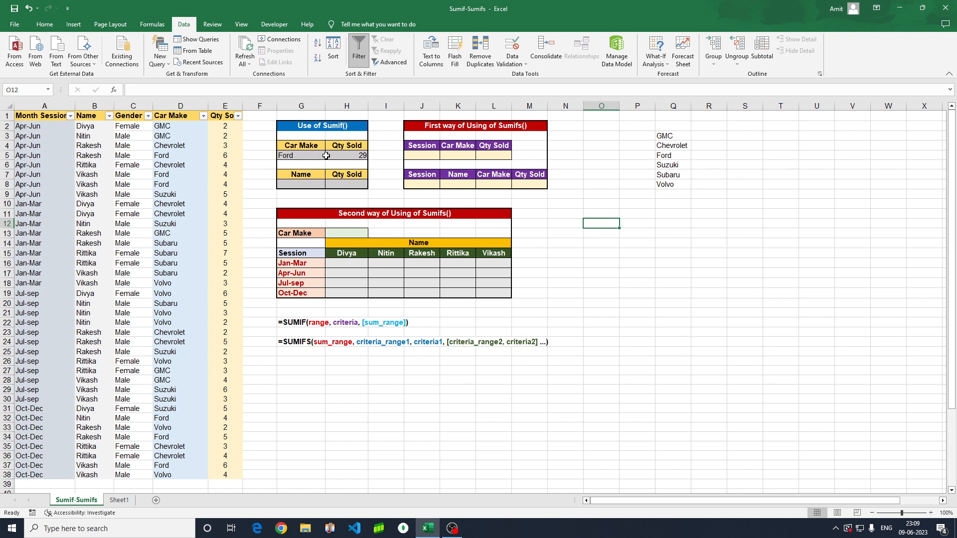
# - Review the SUMIF formula in Qty Sold cell H5 together with its criteria cell G5 and Car Make range D2:D38
pyautogui.click(306, 157)
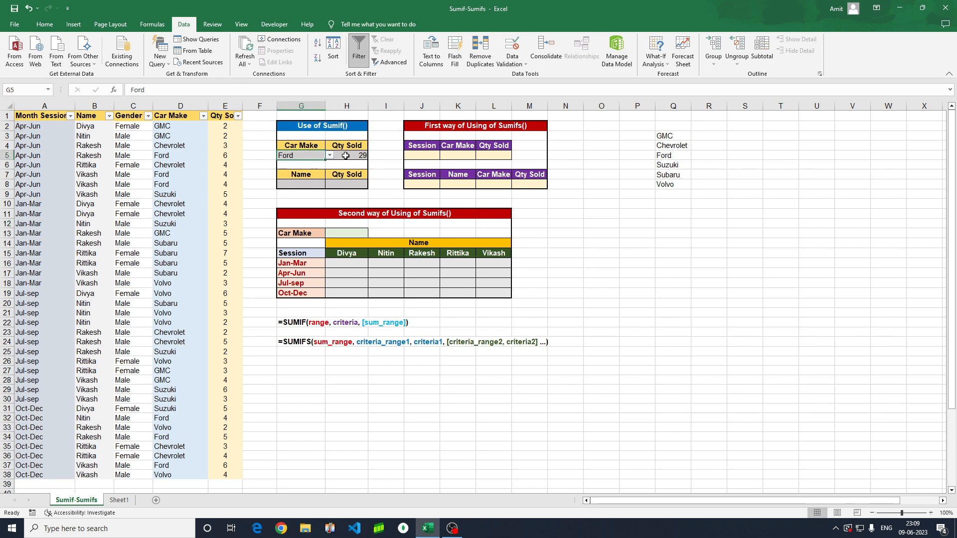
pyautogui.doubleClick(345, 156)
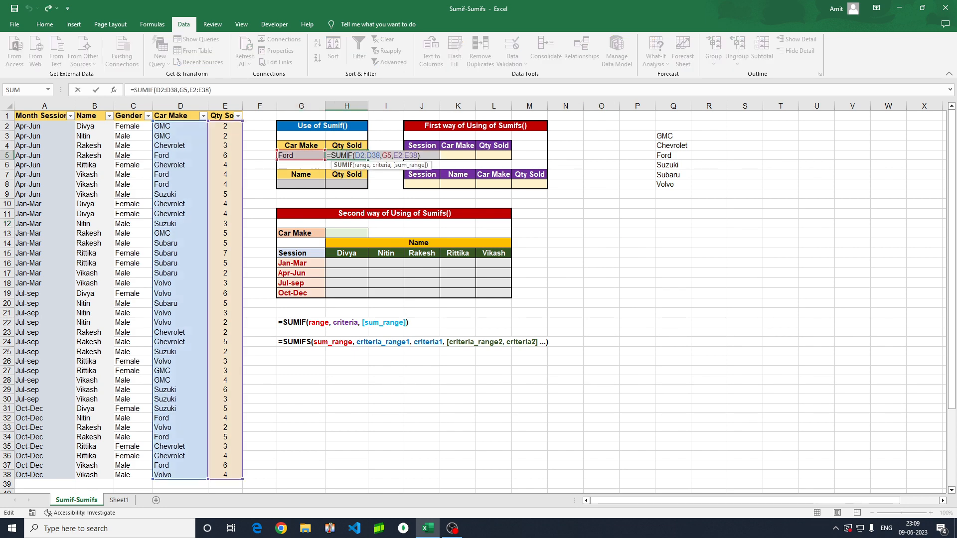
pyautogui.press('Escape')
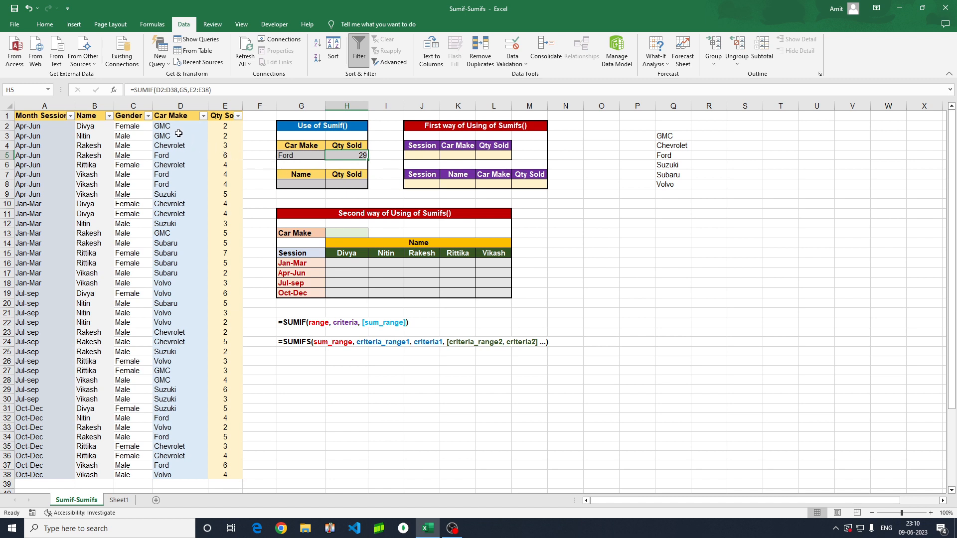
pyautogui.moveTo(172, 128); pyautogui.dragTo(172, 475)
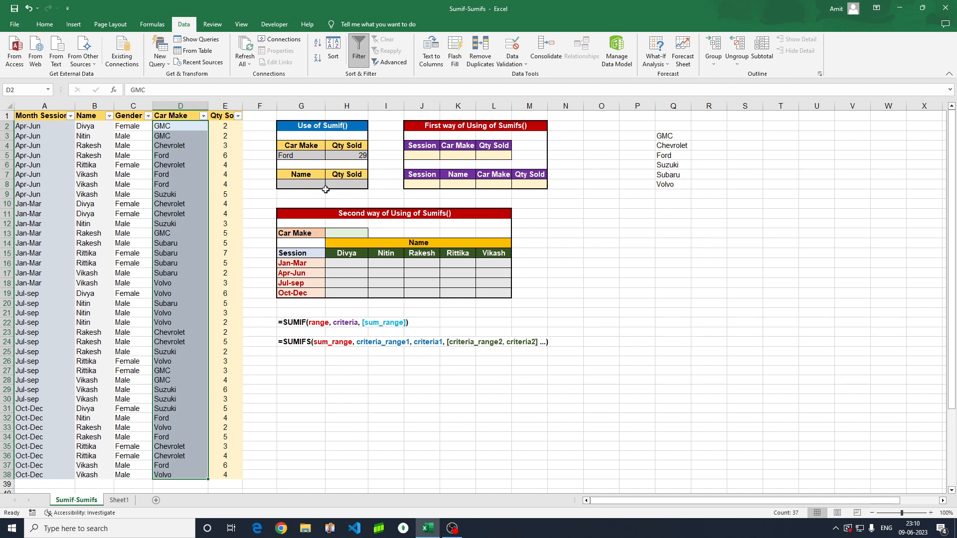
pyautogui.click(342, 157)
pyautogui.click(312, 158)
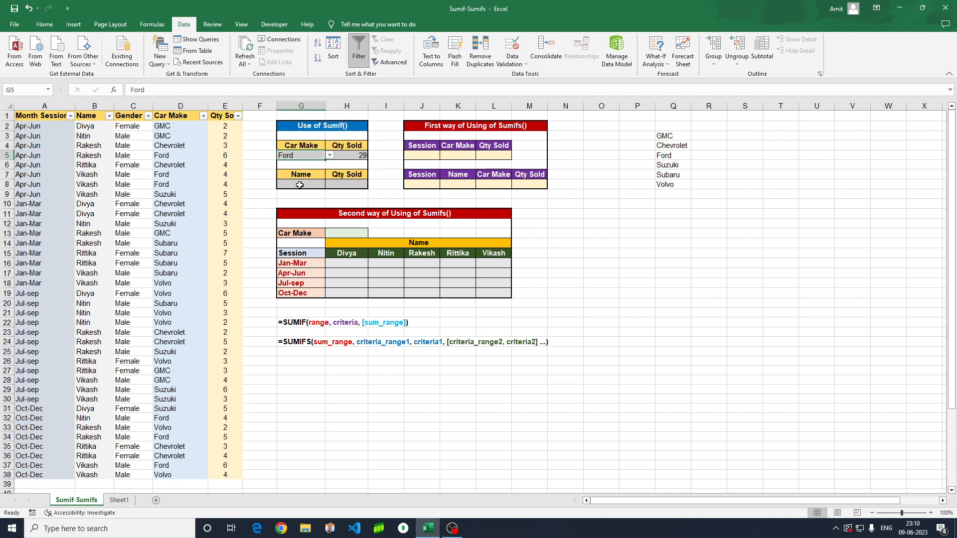
# - Copy the Name column entries B2:B38 and paste them as values only starting at cell R3
pyautogui.click(299, 185)
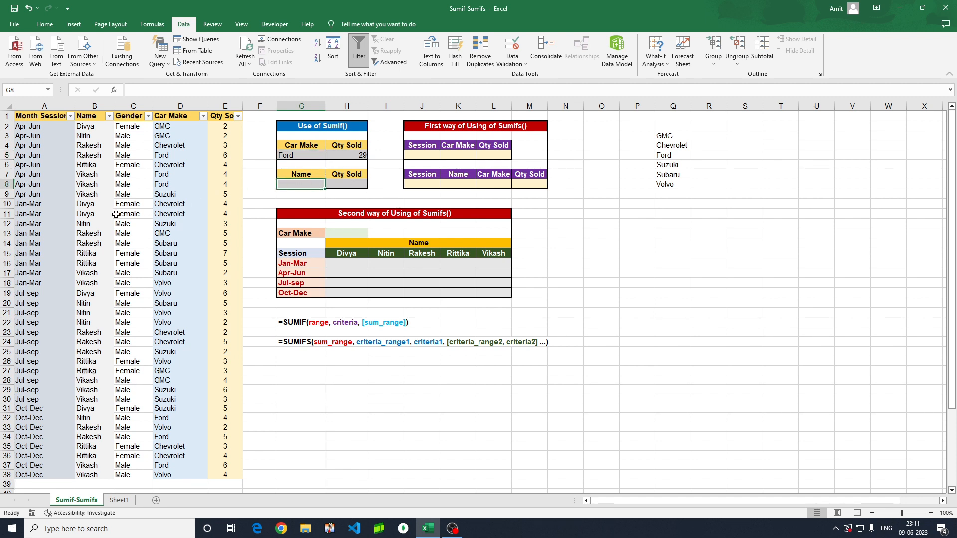
pyautogui.click(96, 127)
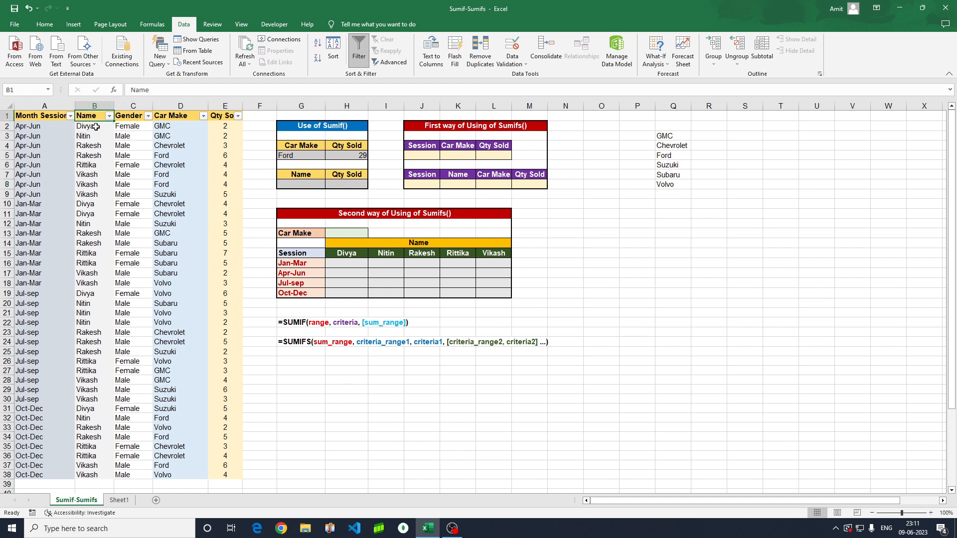
pyautogui.hotkey('ctrl', 'shift', 'Down')
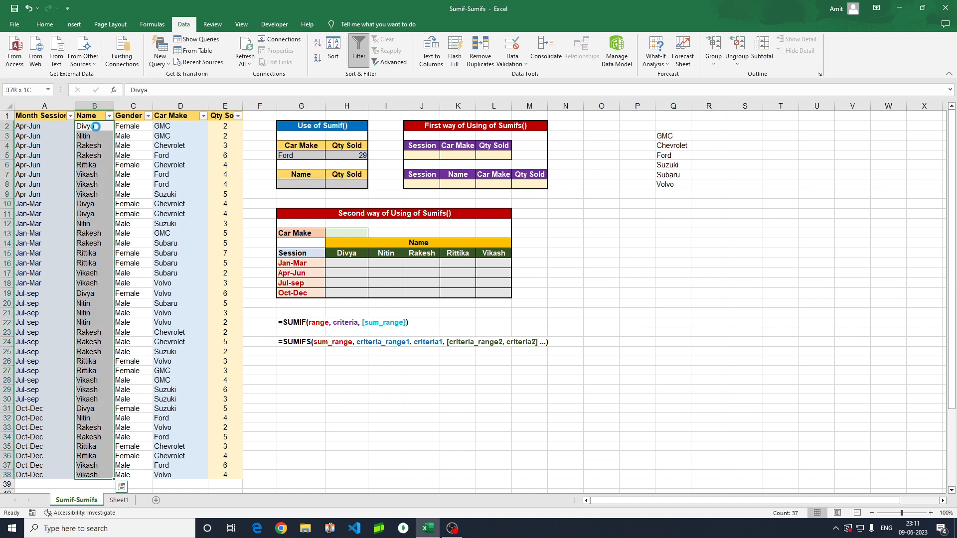
pyautogui.hotkey('ctrl', 'c')
pyautogui.click(708, 137)
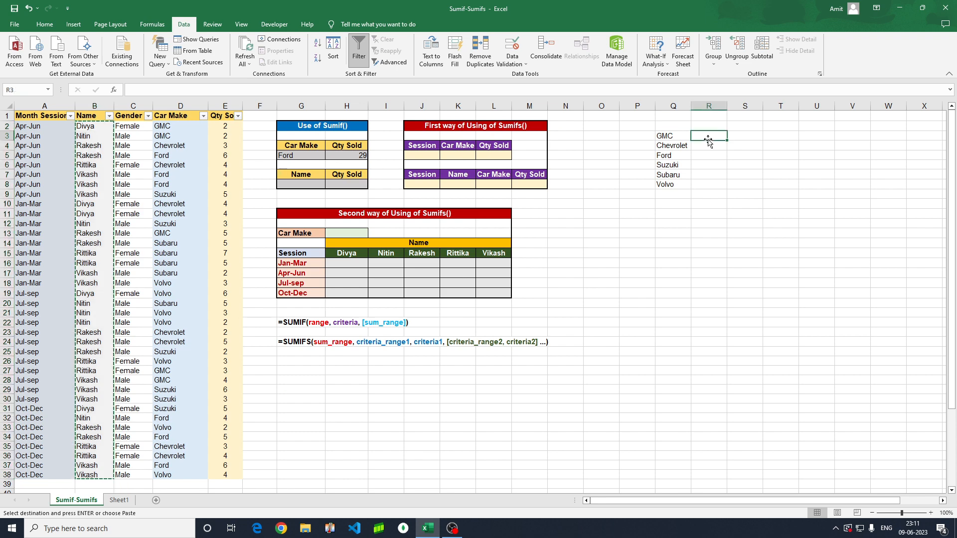
pyautogui.hotkey('ctrl', 'alt', 'v')
pyautogui.press('v')
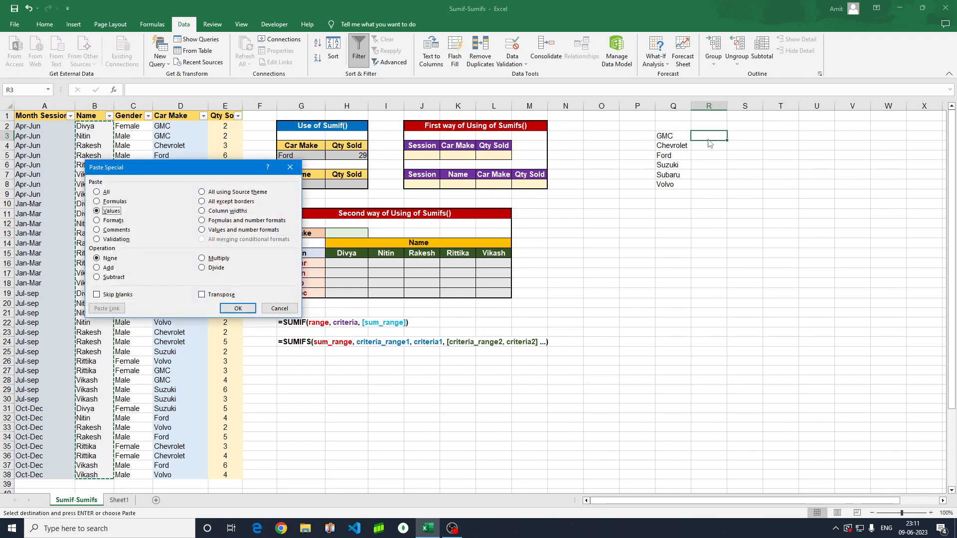
pyautogui.press('Return')
pyautogui.press('Escape')
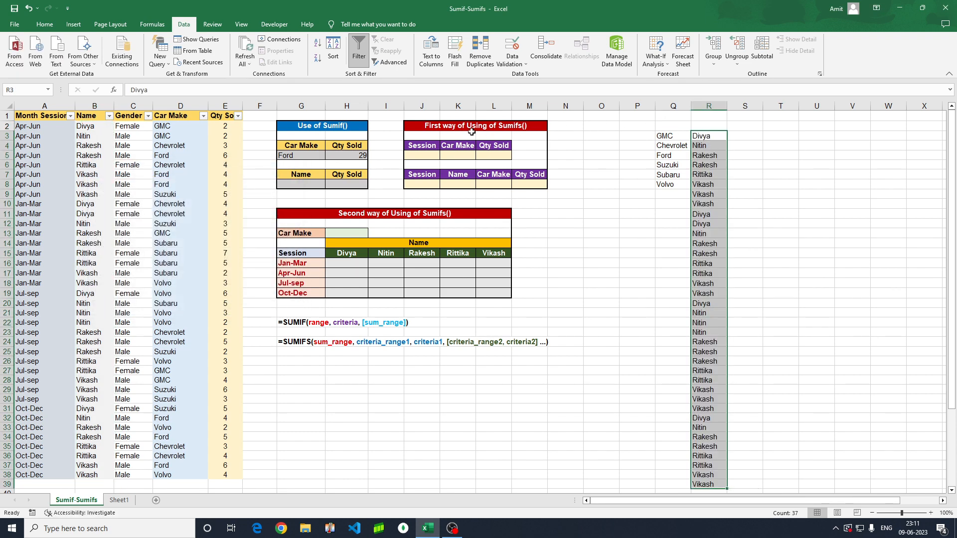
# - Remove the duplicates from the pasted names in column R, continuing with the current selection only
pyautogui.click(480, 48)
pyautogui.click(181, 239)
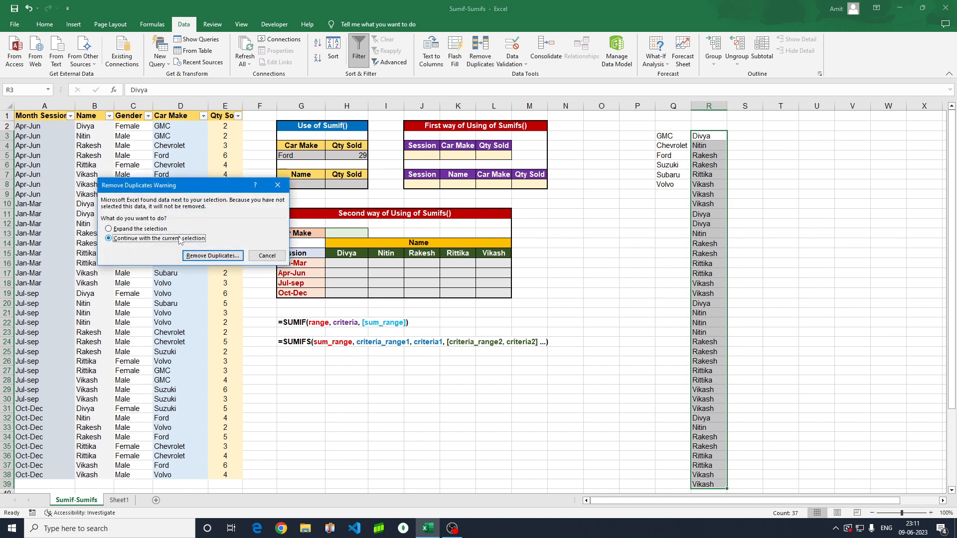
pyautogui.click(205, 255)
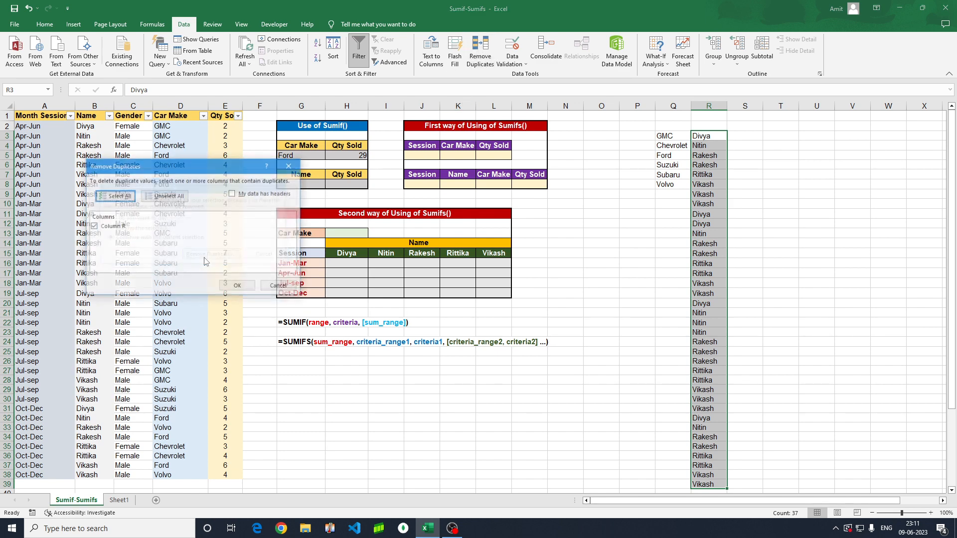
pyautogui.click(240, 289)
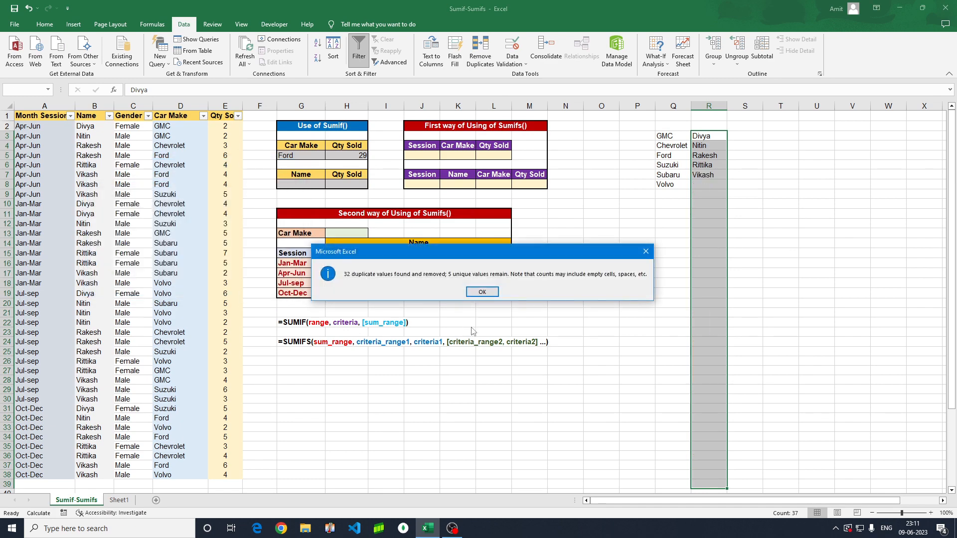
pyautogui.click(482, 292)
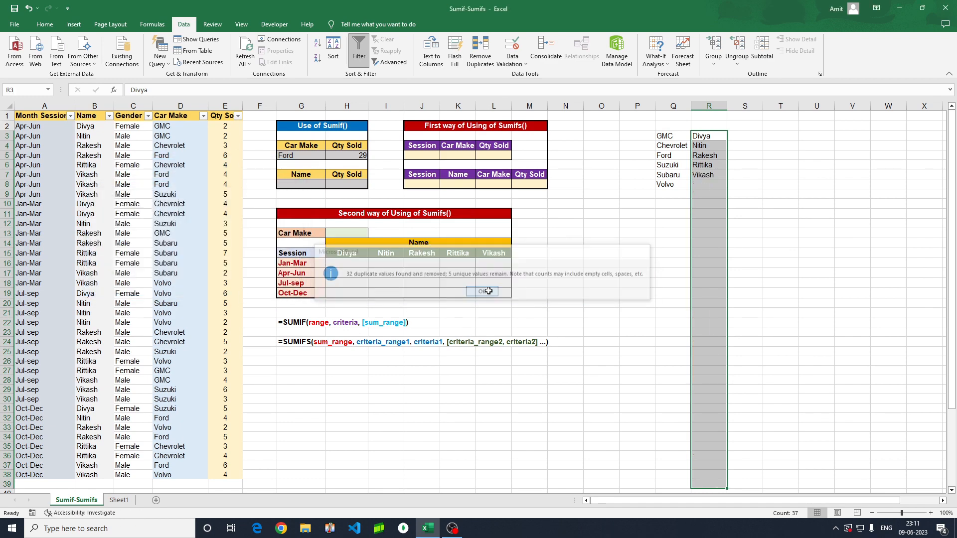
pyautogui.click(790, 167)
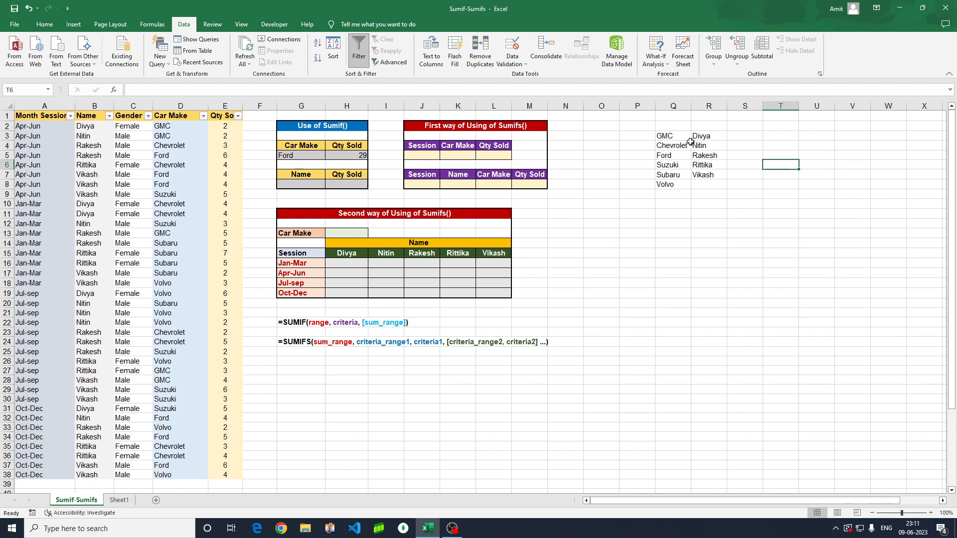
pyautogui.moveTo(697, 136); pyautogui.dragTo(708, 175)
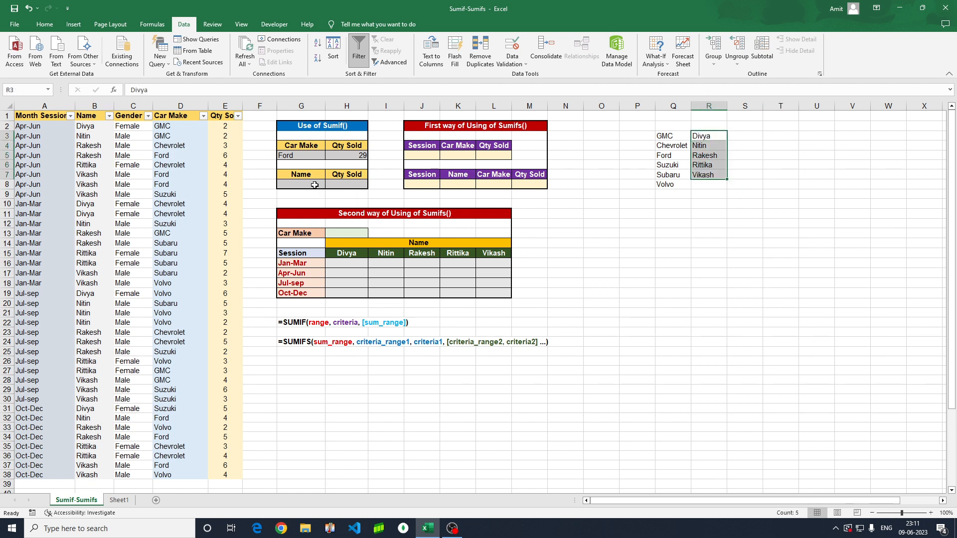
pyautogui.moveTo(313, 176); pyautogui.dragTo(351, 185)
pyautogui.click(481, 47)
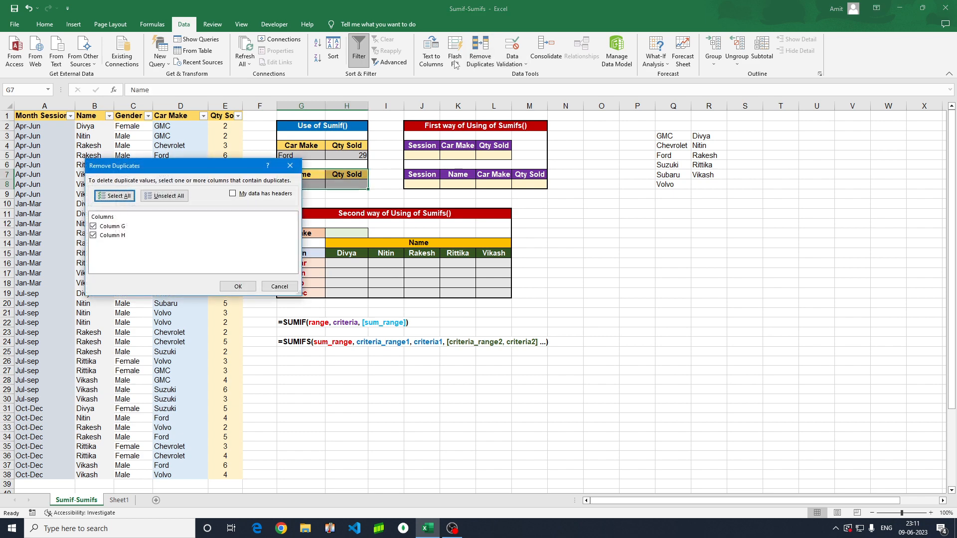
pyautogui.click(290, 166)
# - Add list data validation to Name cell G8 with =$R$3:$R$7 as the source
pyautogui.click(515, 47)
pyautogui.click(180, 199)
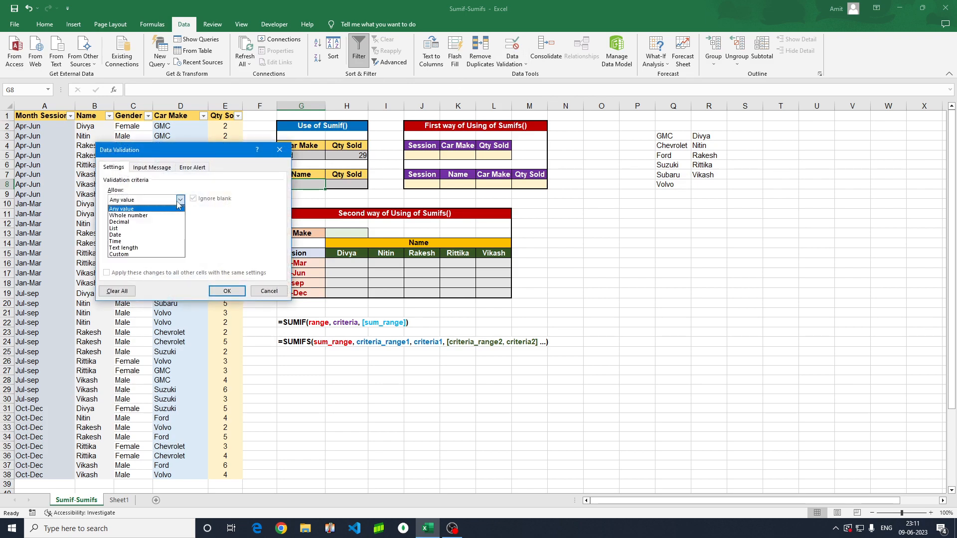
pyautogui.click(121, 229)
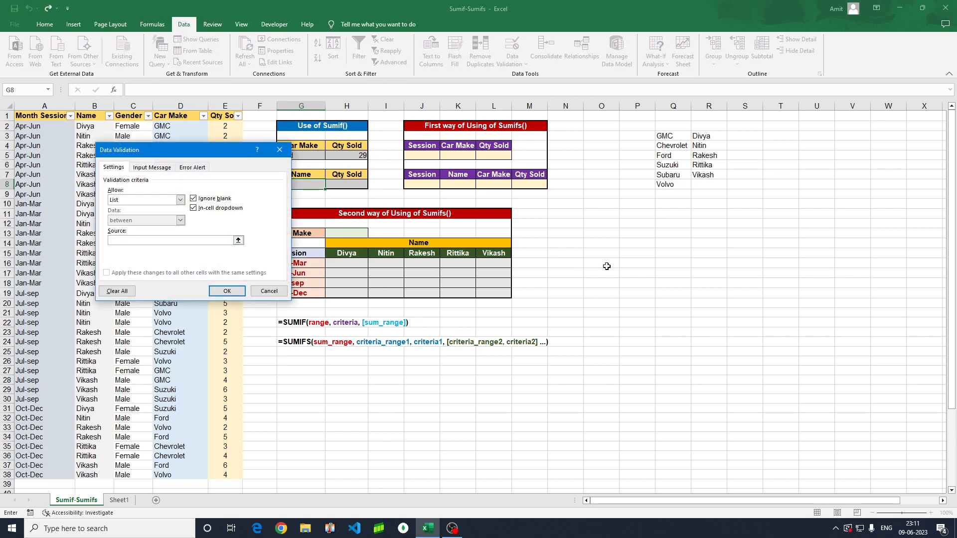
pyautogui.moveTo(704, 136); pyautogui.dragTo(705, 173)
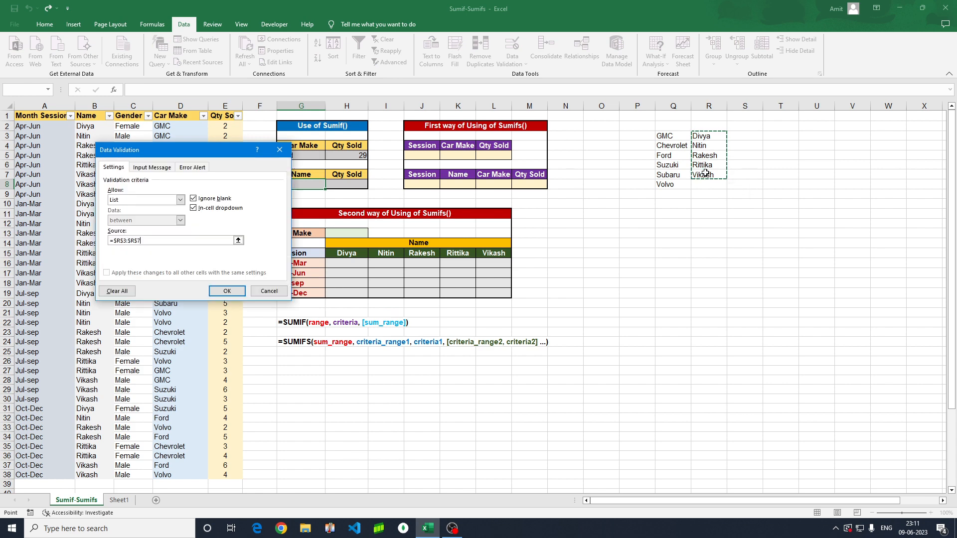
pyautogui.click(233, 291)
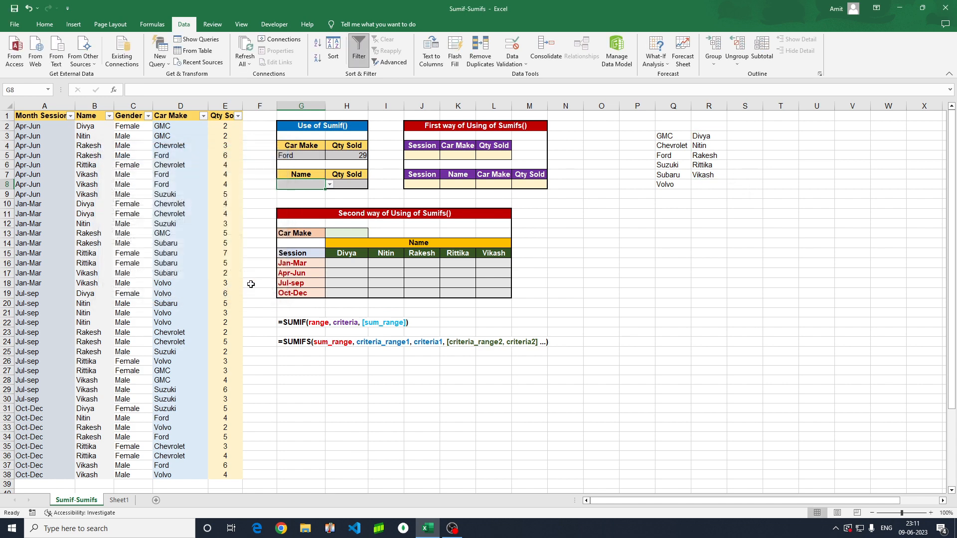
# - Choose the second name from the drop-down list in Name cell G8
pyautogui.click(329, 185)
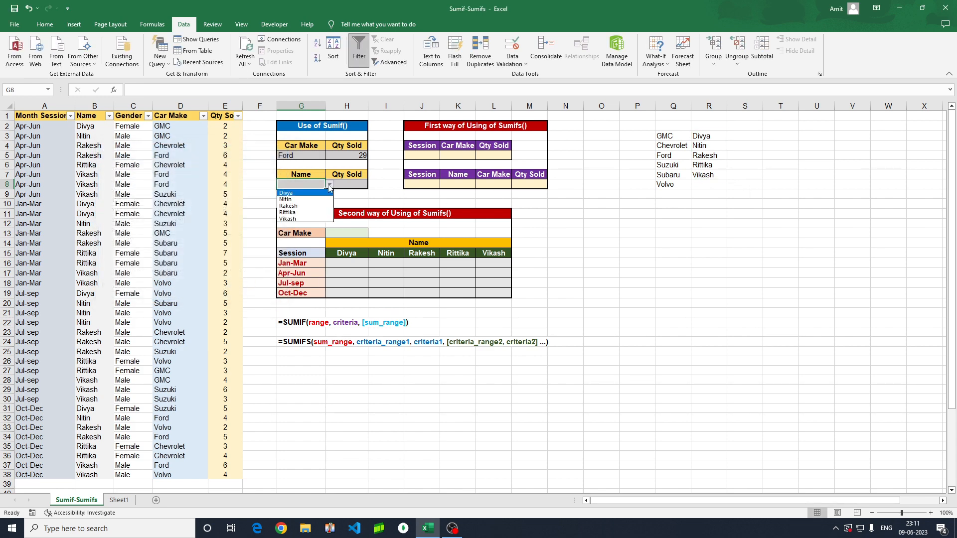
pyautogui.click(306, 187)
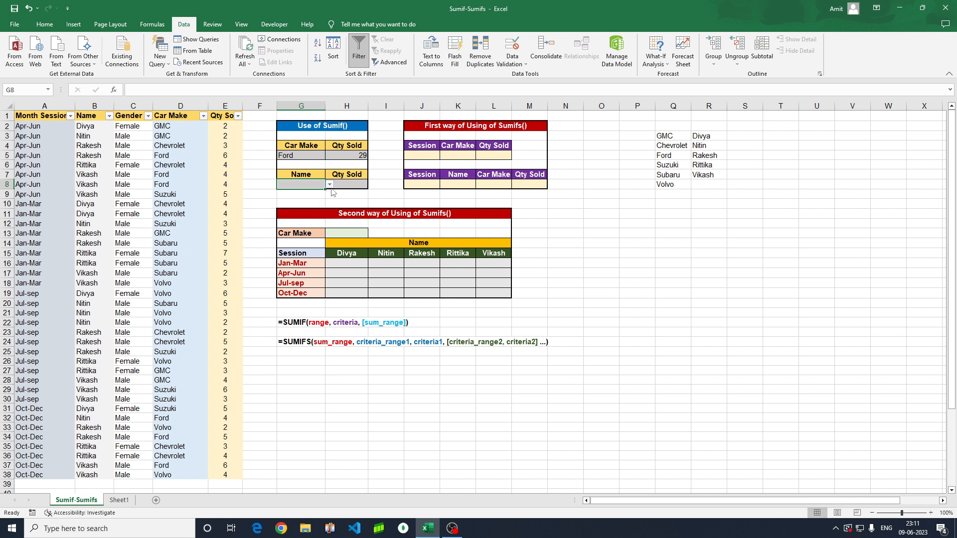
pyautogui.click(330, 186)
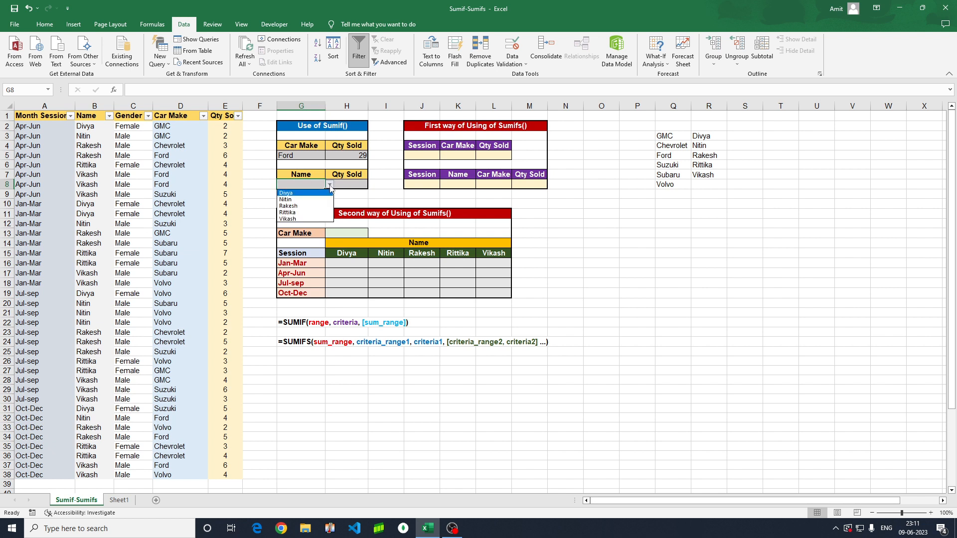
pyautogui.click(297, 200)
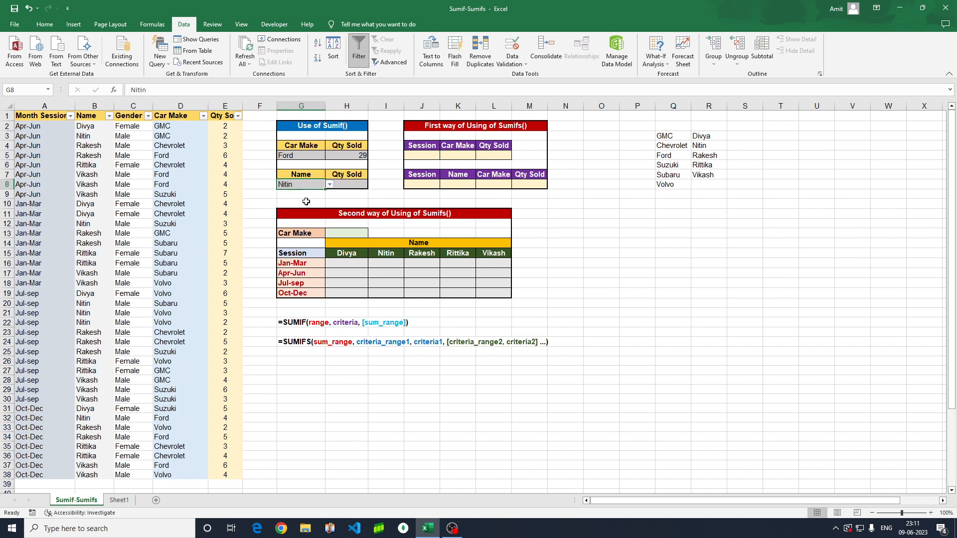
# - Enter =SUMIF(B2:B38,G8,E2:E38) in Qty Sold cell H8 to total the quantity for the chosen name
pyautogui.click(353, 185)
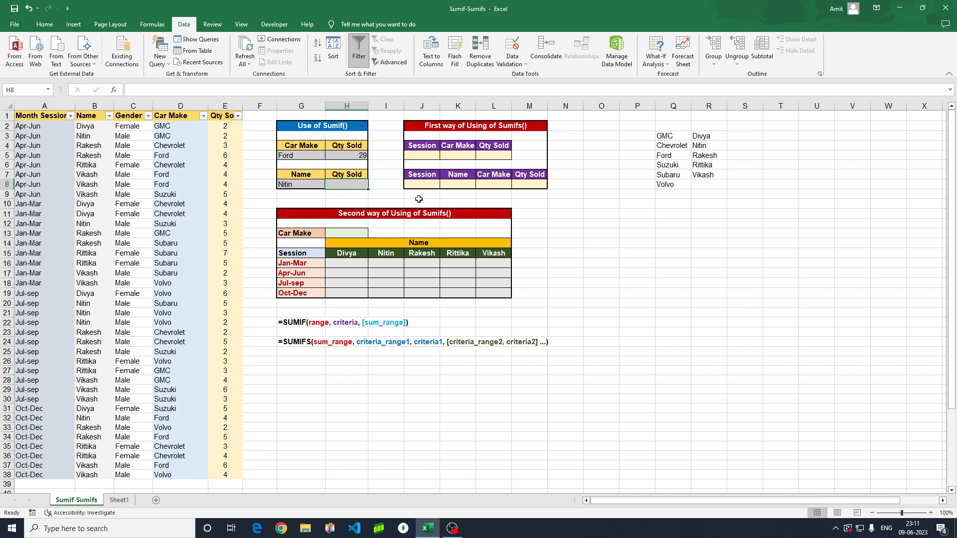
pyautogui.write('=sumif')
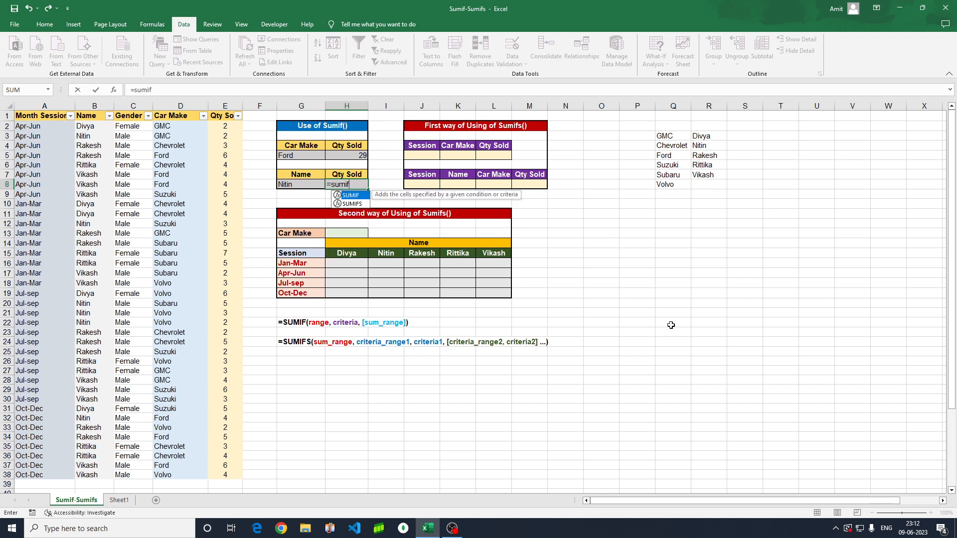
pyautogui.press('Tab')
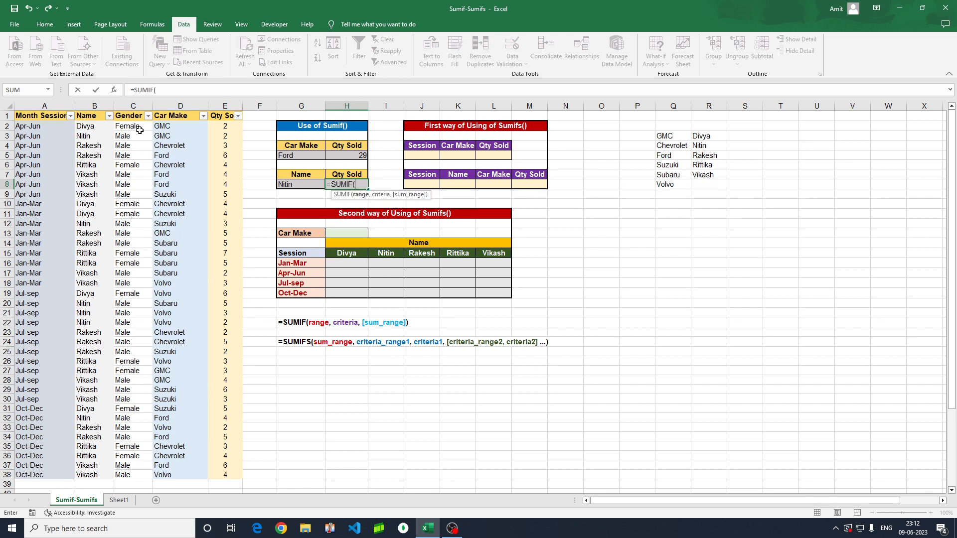
pyautogui.click(97, 125)
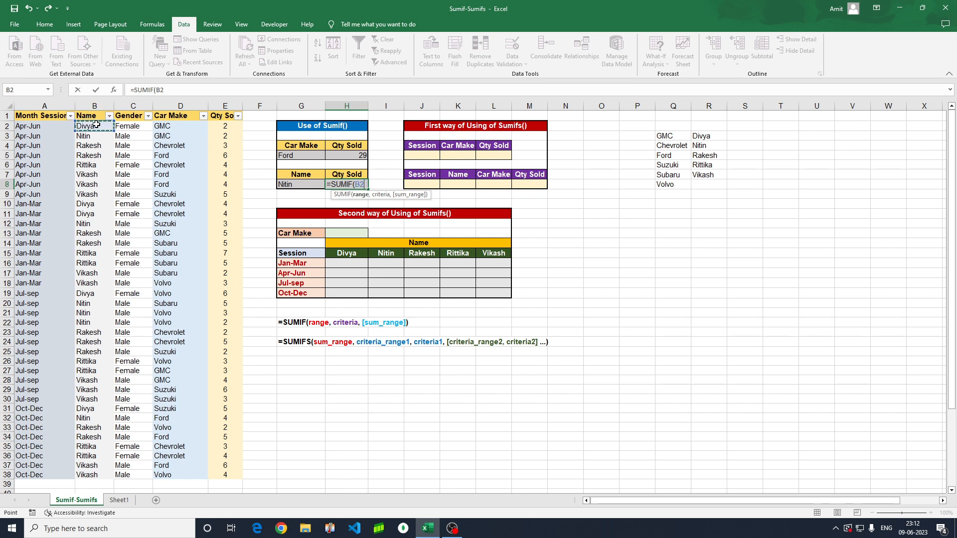
pyautogui.hotkey('ctrl', 'shift', 'Down')
pyautogui.write(',')
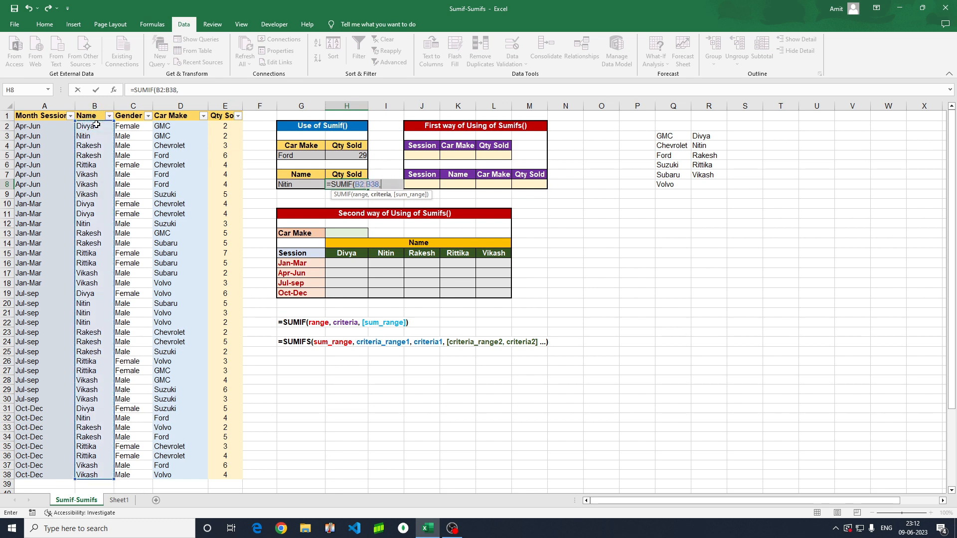
pyautogui.click(305, 184)
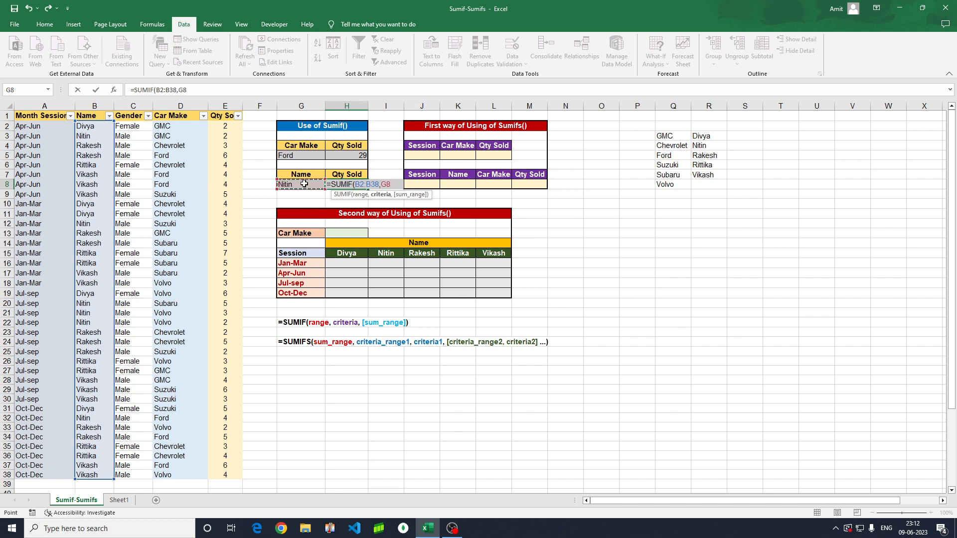
pyautogui.write(',')
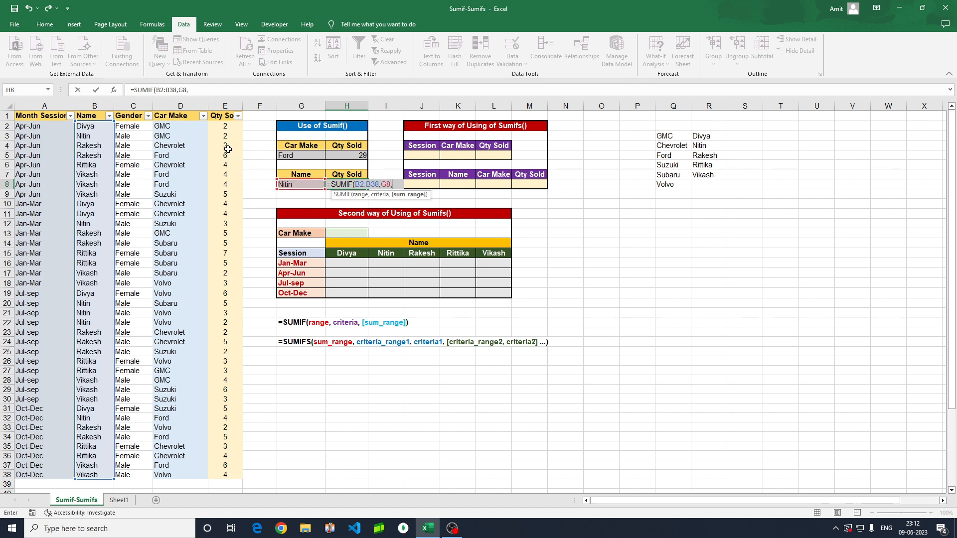
pyautogui.click(224, 126)
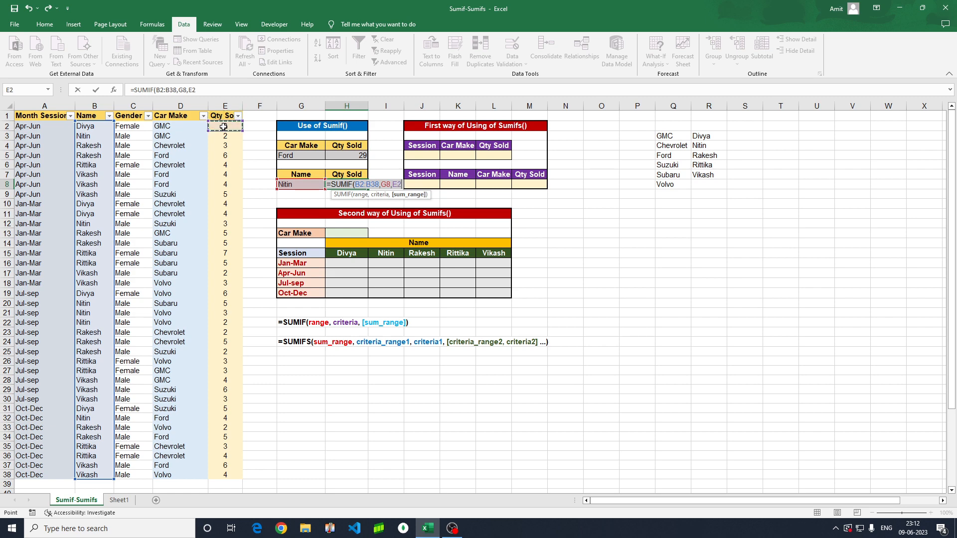
pyautogui.hotkey('ctrl', 'shift', 'Down')
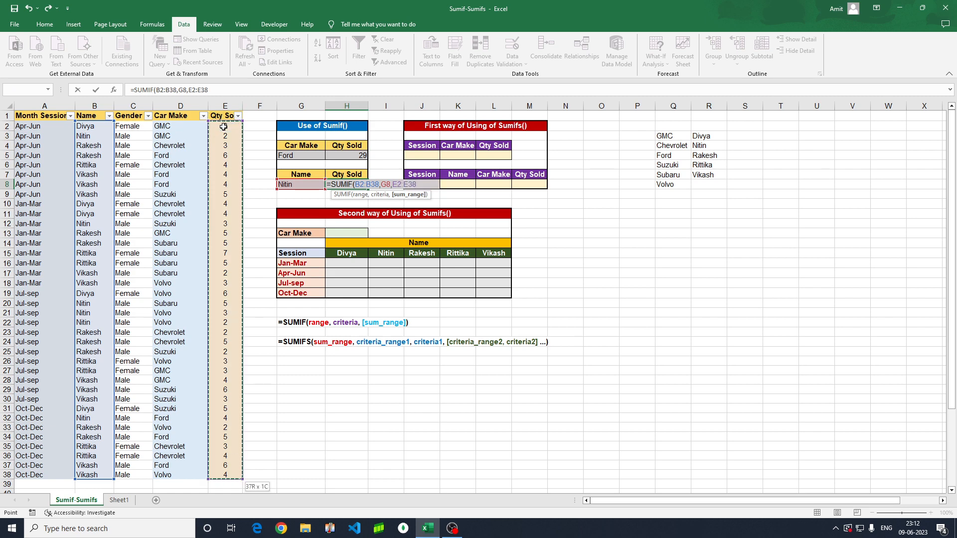
pyautogui.write(')')
pyautogui.press('Return')
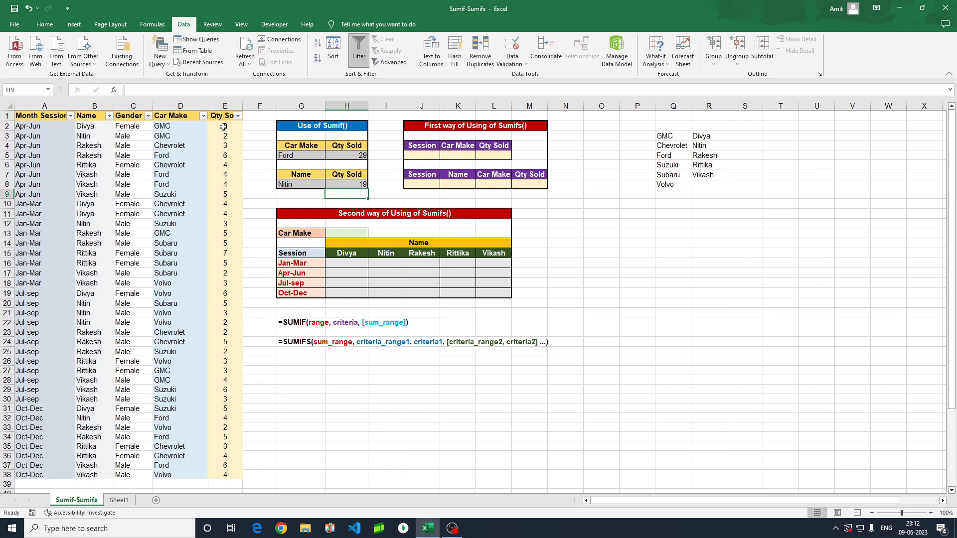
# - Filter the Name column to the name chosen in G8 and check the sum of its Qty Sold entries against H8
pyautogui.click(351, 185)
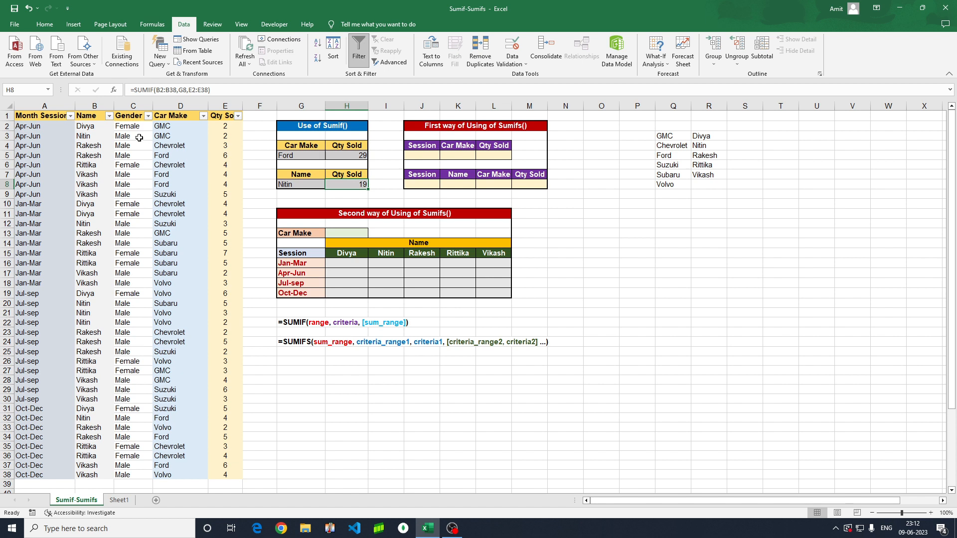
pyautogui.click(109, 117)
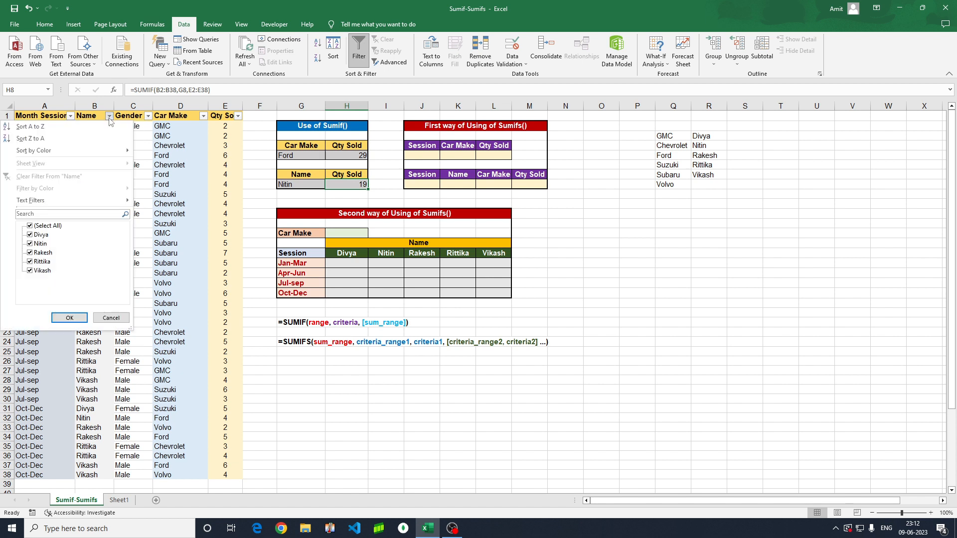
pyautogui.click(30, 226)
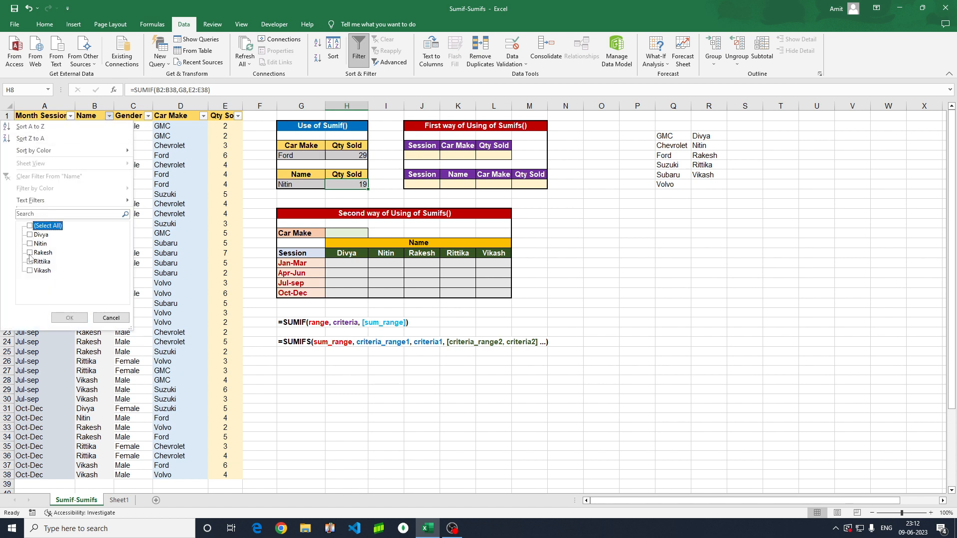
pyautogui.click(30, 244)
pyautogui.click(69, 318)
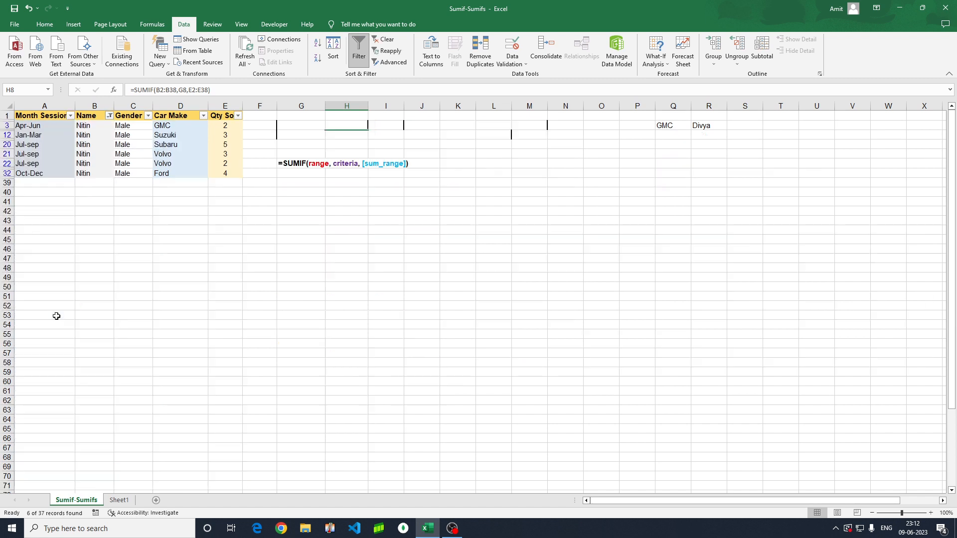
pyautogui.moveTo(230, 125); pyautogui.dragTo(229, 174)
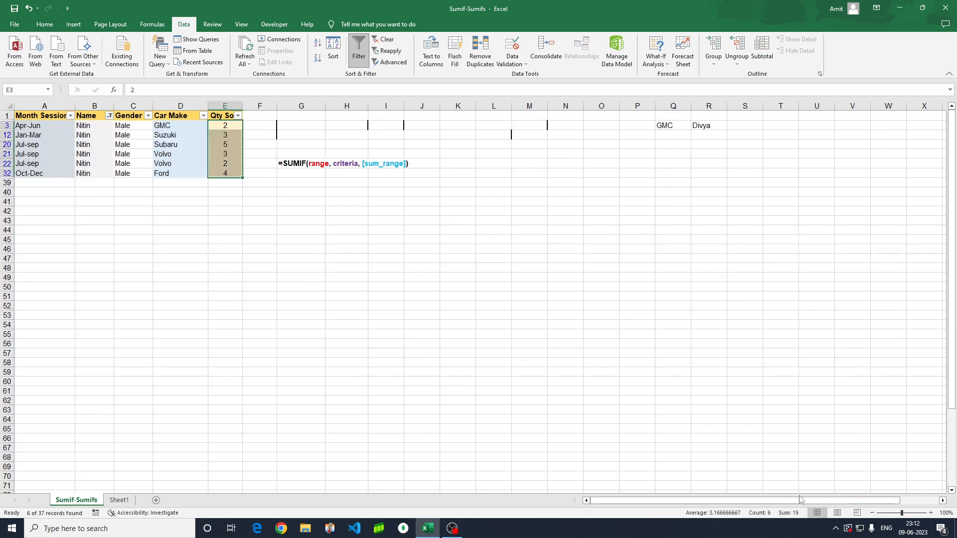
# - Reset the Name column filter to include all names
pyautogui.click(109, 115)
pyautogui.click(30, 225)
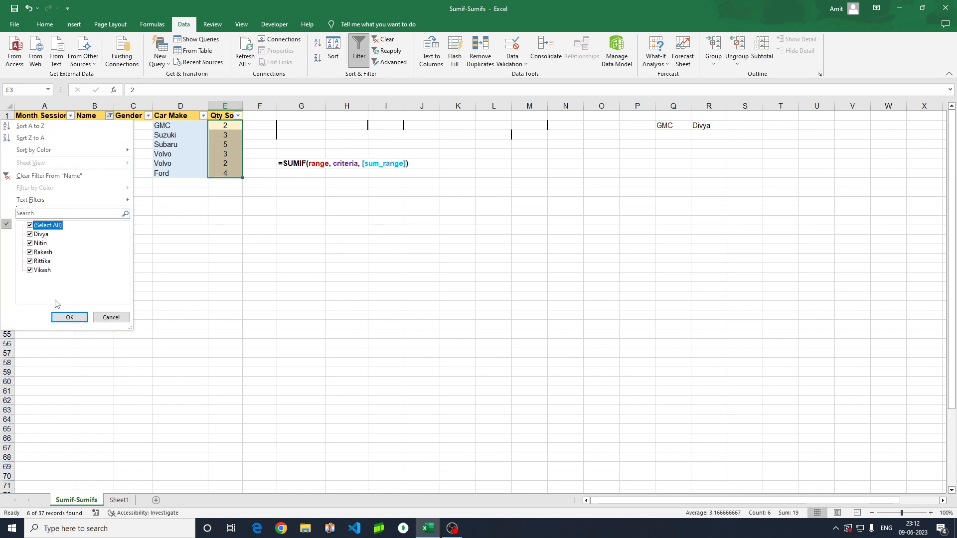
pyautogui.click(68, 318)
pyautogui.click(596, 234)
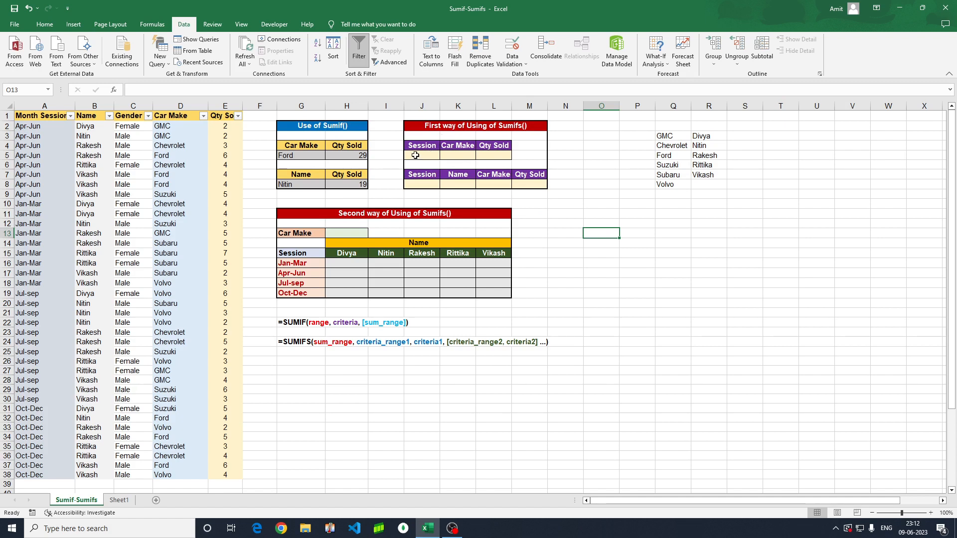
# - Examine the Session, Name and Car Make criteria cells in the two tables under First way of Using of Sumifs()
pyautogui.click(415, 156)
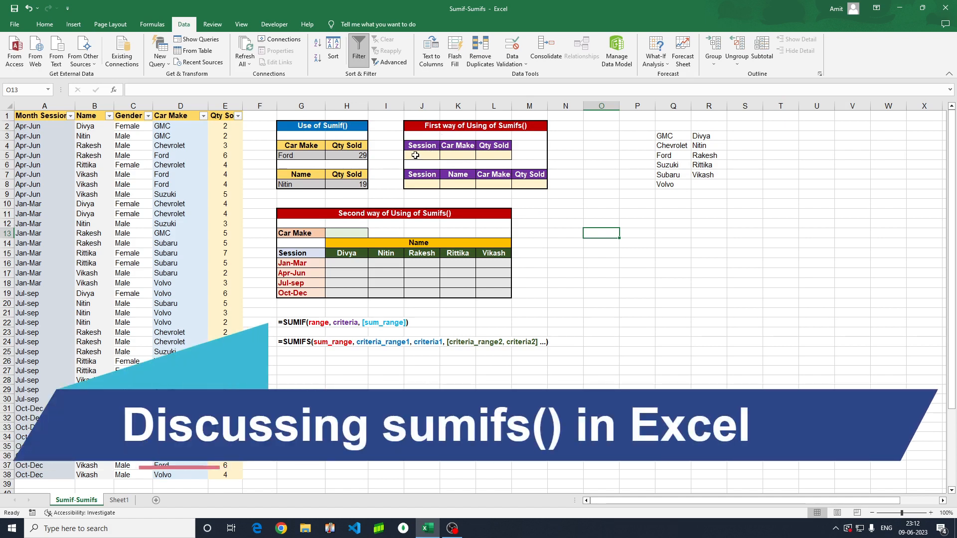
pyautogui.click(449, 156)
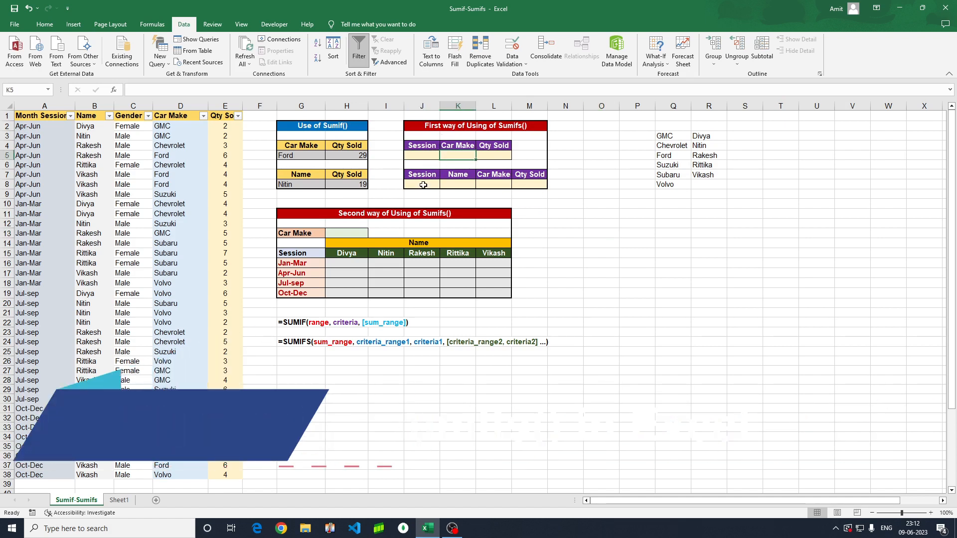
pyautogui.click(441, 185)
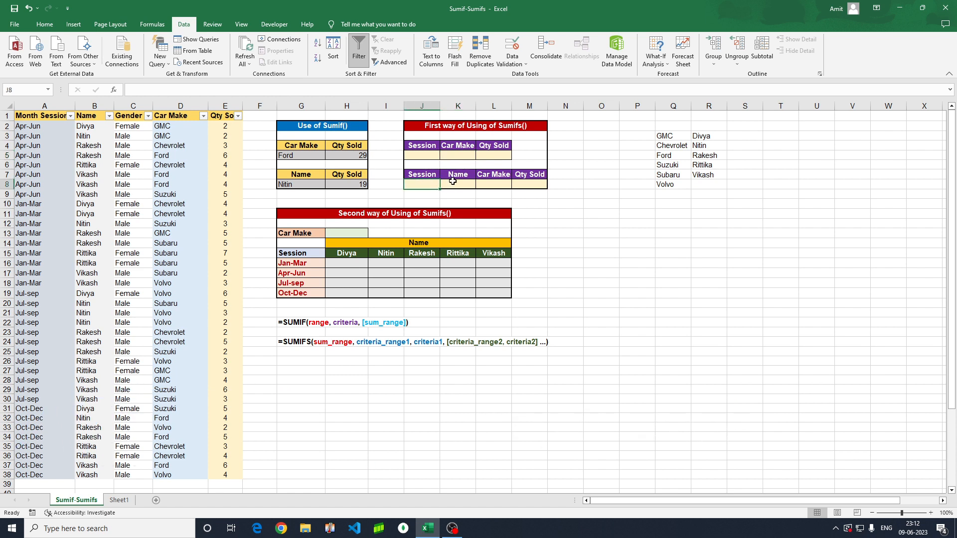
pyautogui.click(452, 182)
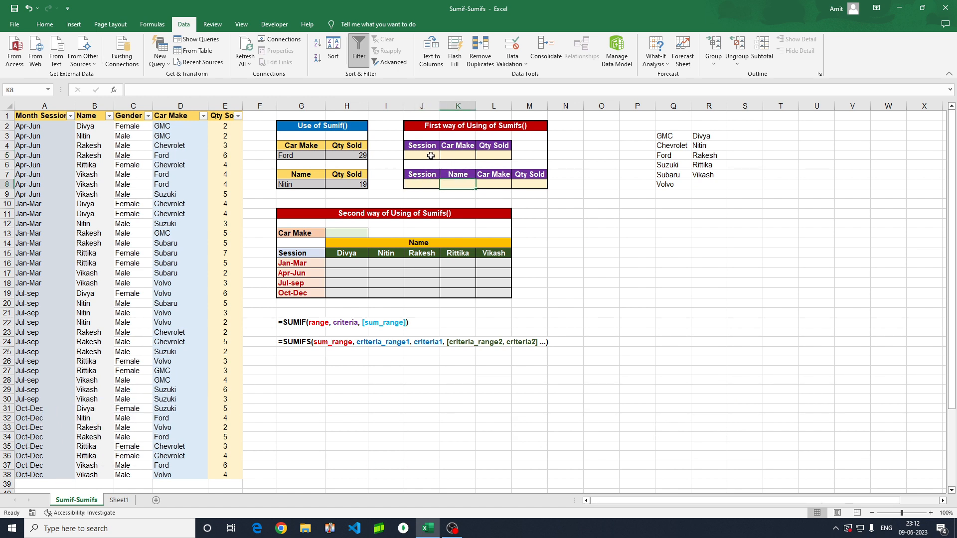
pyautogui.click(430, 156)
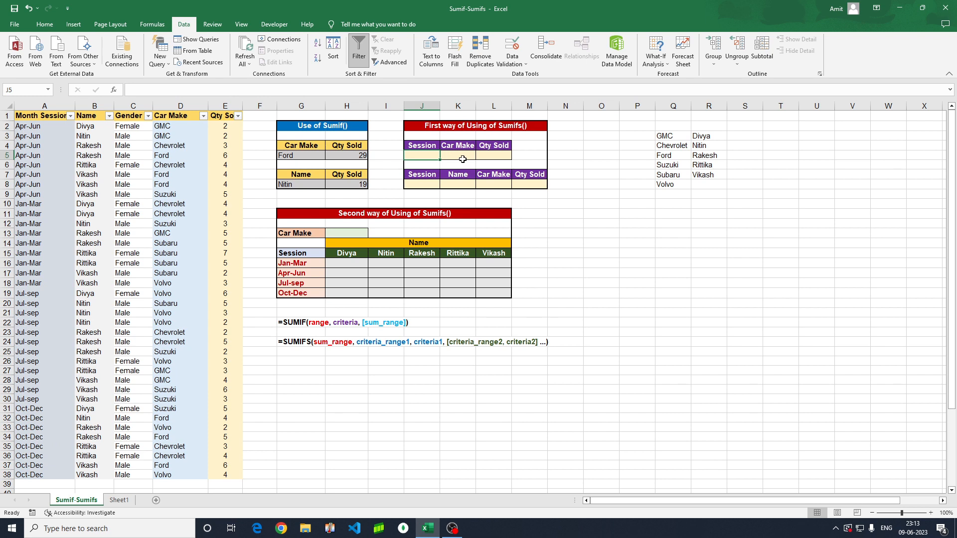
pyautogui.click(461, 157)
pyautogui.click(427, 183)
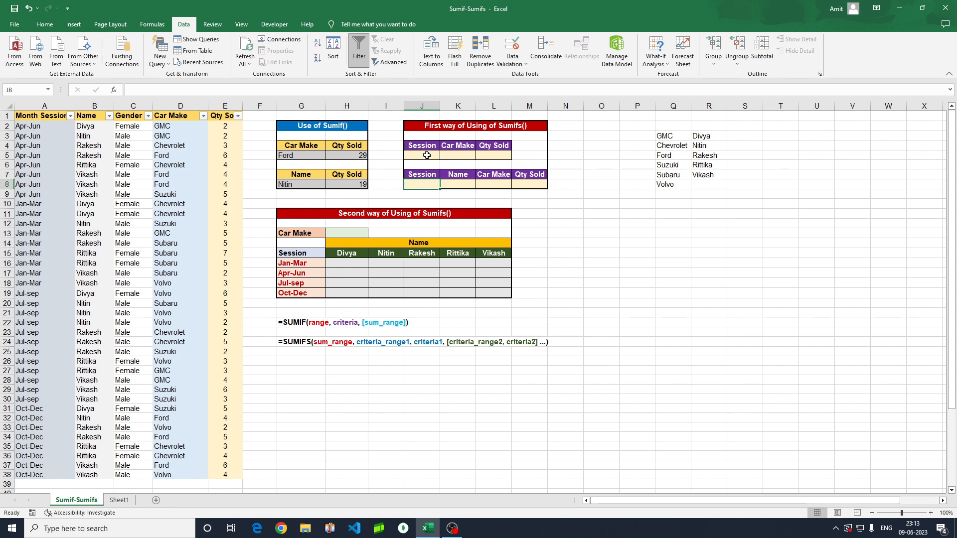
pyautogui.click(427, 155)
pyautogui.click(456, 157)
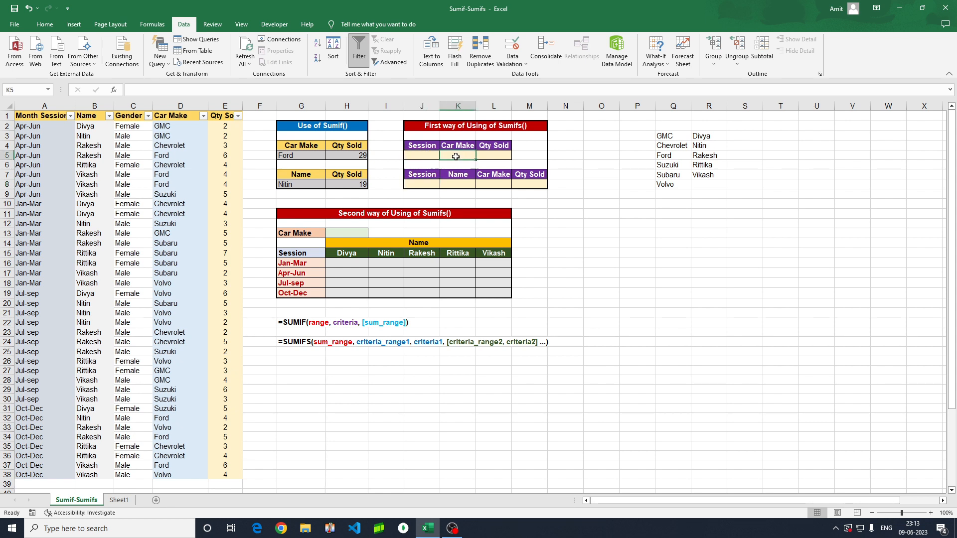
pyautogui.doubleClick(428, 184)
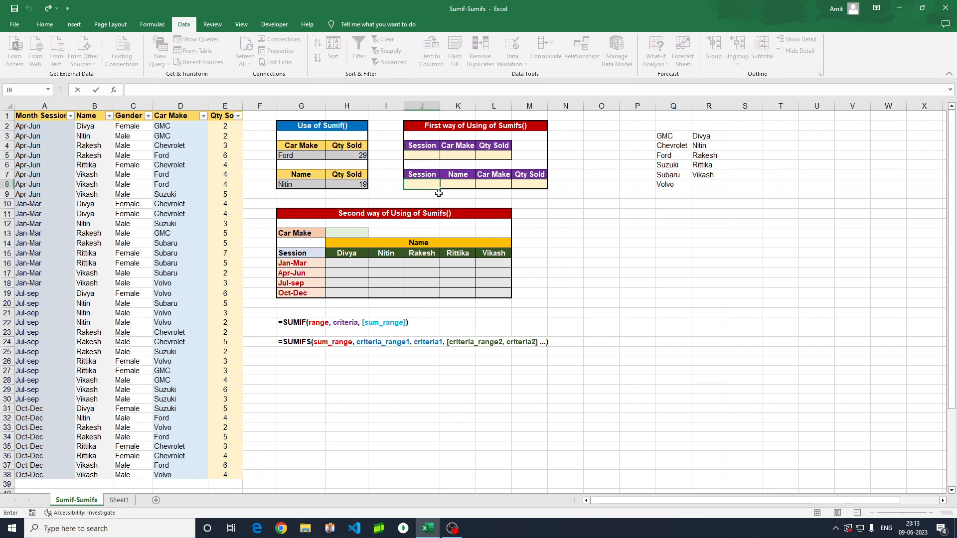
pyautogui.click(454, 185)
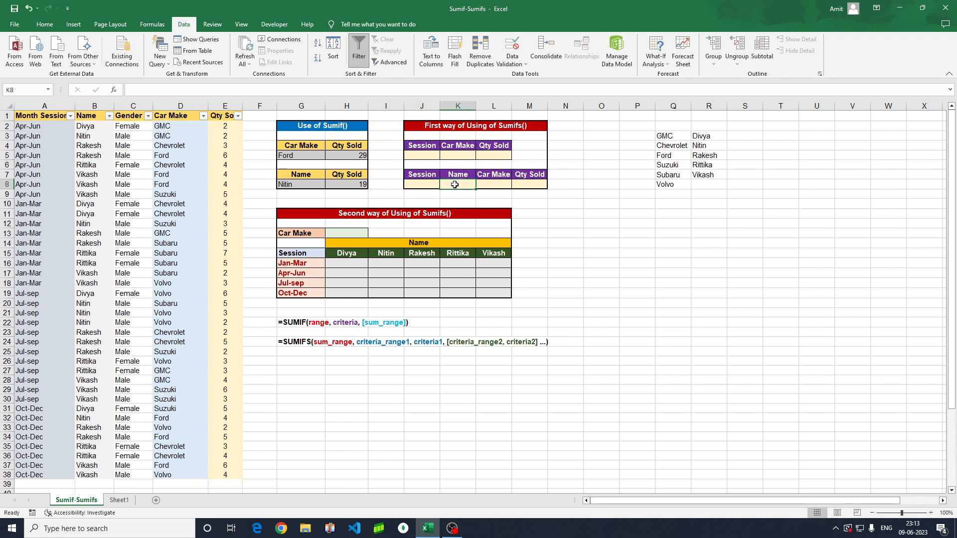
pyautogui.click(495, 185)
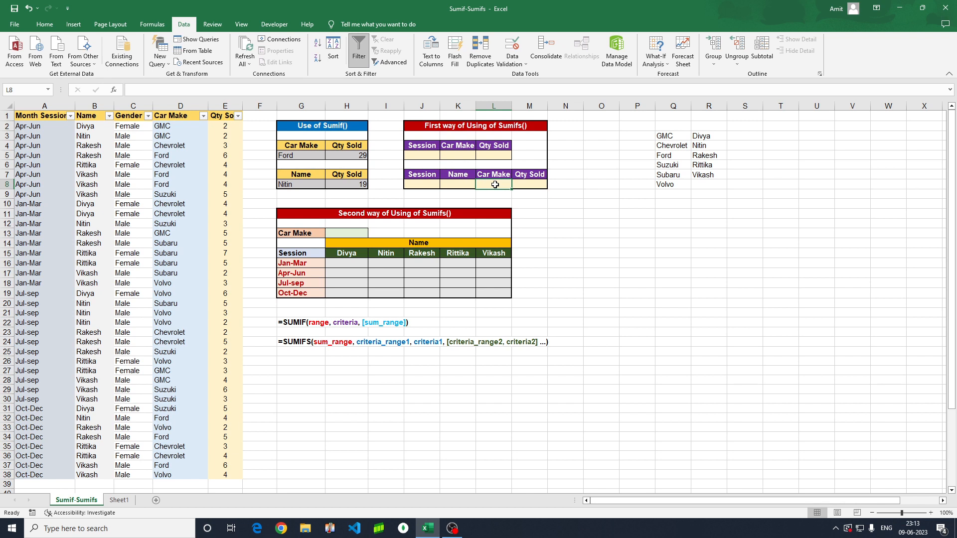
pyautogui.click(589, 216)
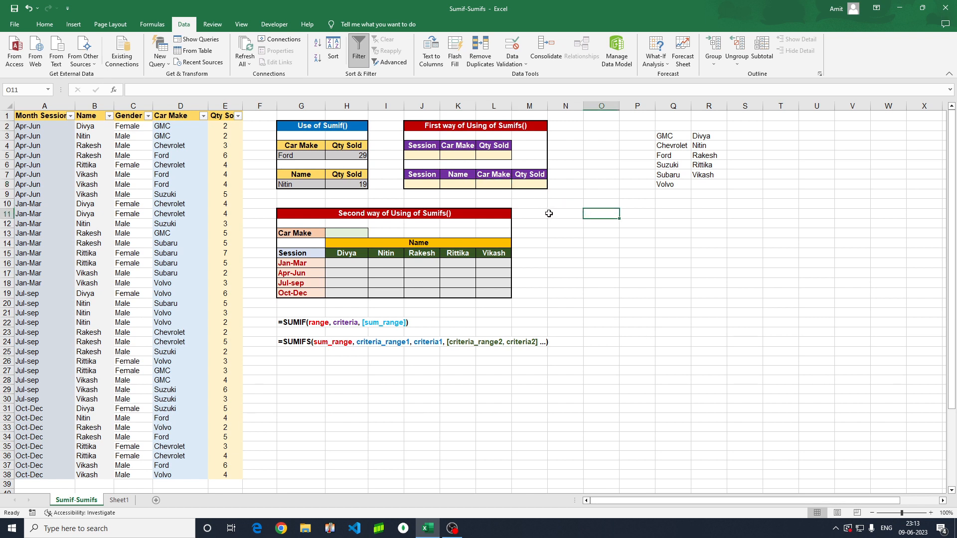
pyautogui.click(421, 156)
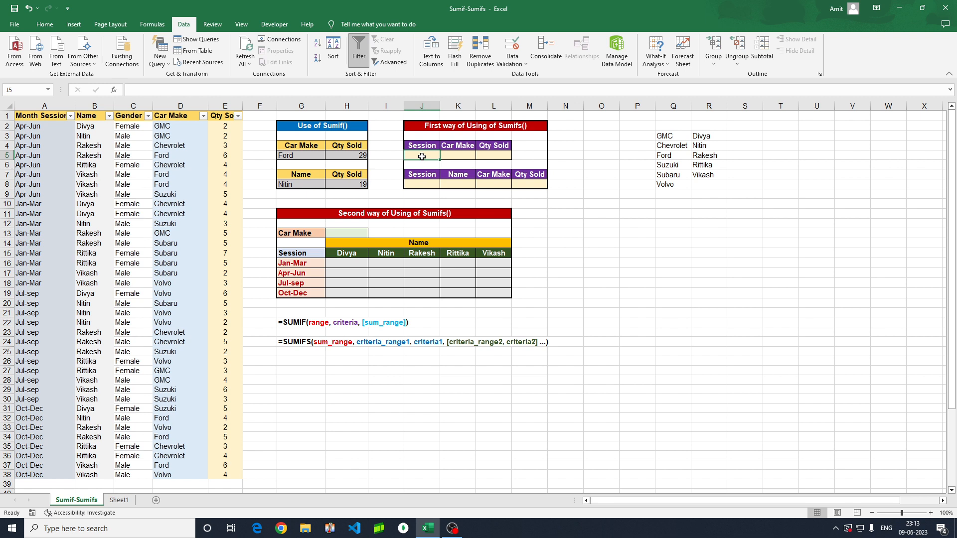
# - Copy the Month Session entries A2:A38 and paste them as values only starting at cell S3
pyautogui.doubleClick(44, 127)
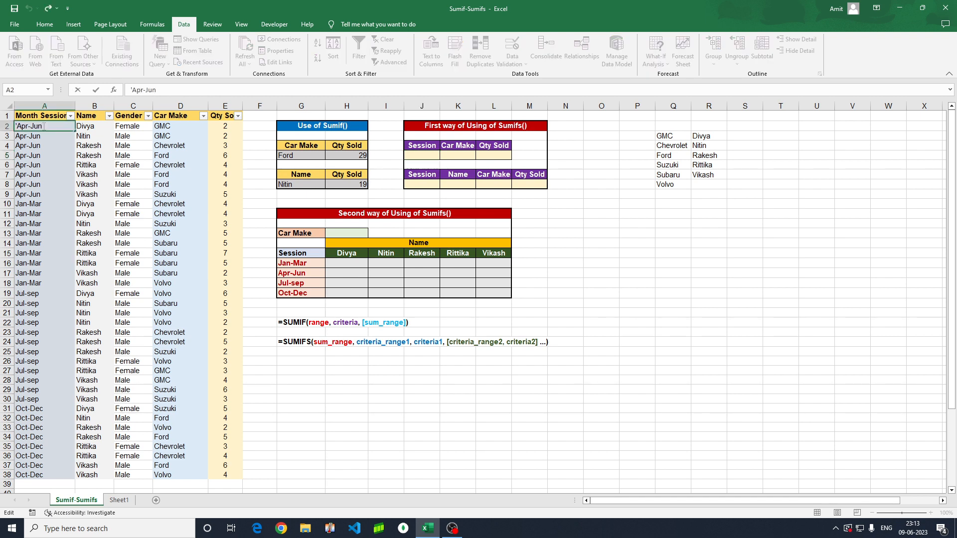
pyautogui.press('Escape')
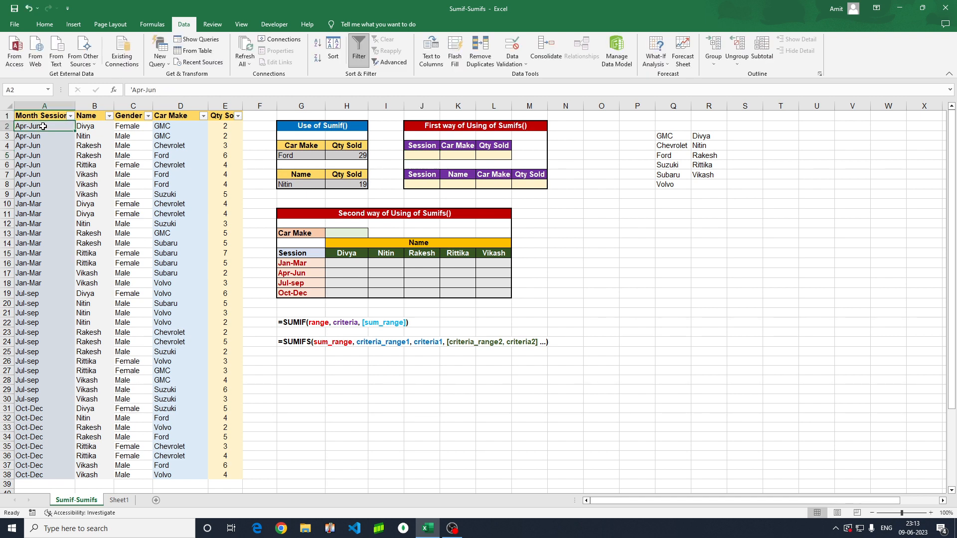
pyautogui.hotkey('ctrl', 'shift', 'Down')
pyautogui.hotkey('ctrl', 'c')
pyautogui.press('Escape')
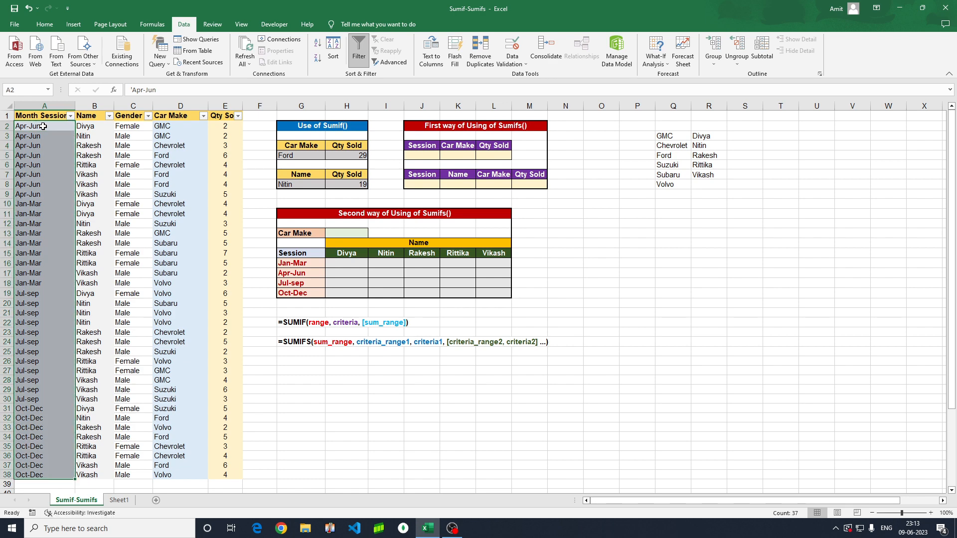
pyautogui.hotkey('ctrl', 'c')
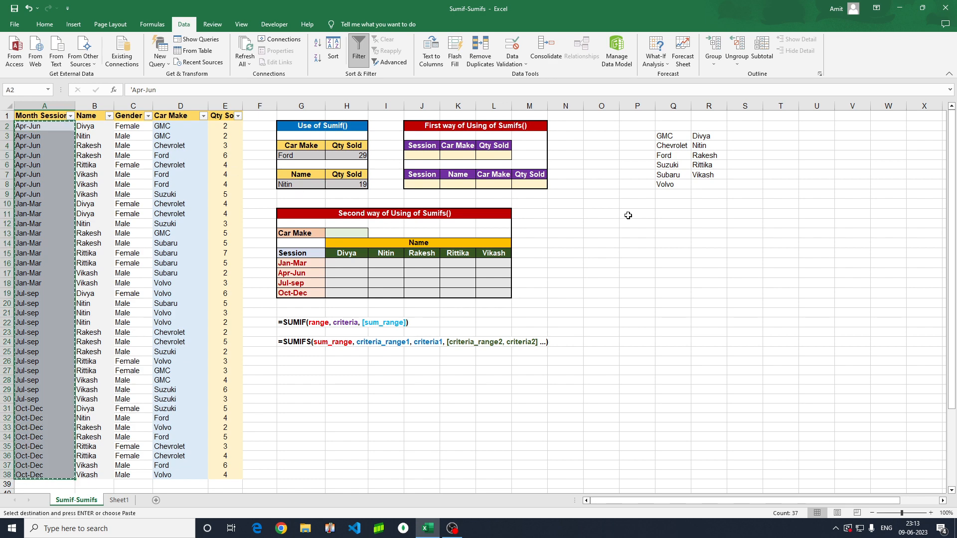
pyautogui.click(746, 137)
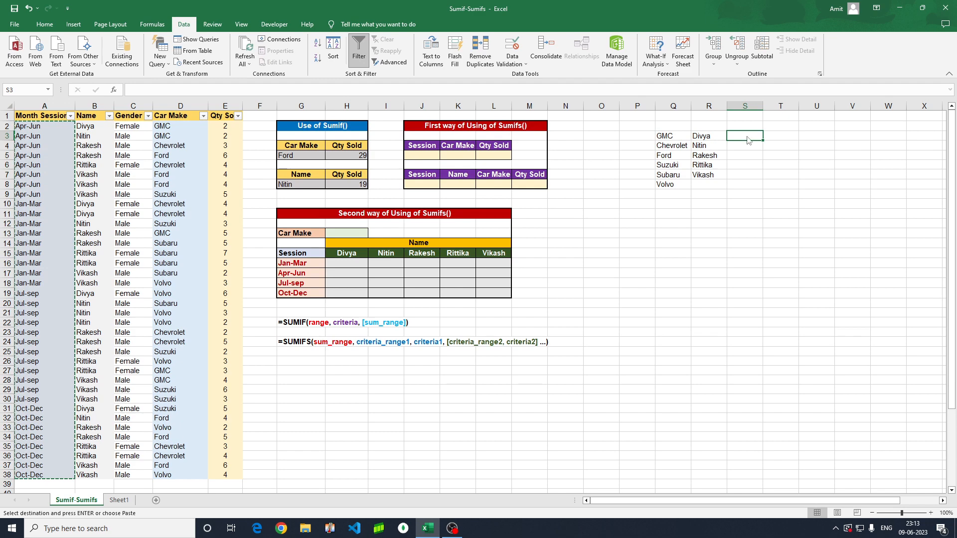
pyautogui.hotkey('ctrl', 'alt', 'v')
pyautogui.press('Return')
pyautogui.press('Escape')
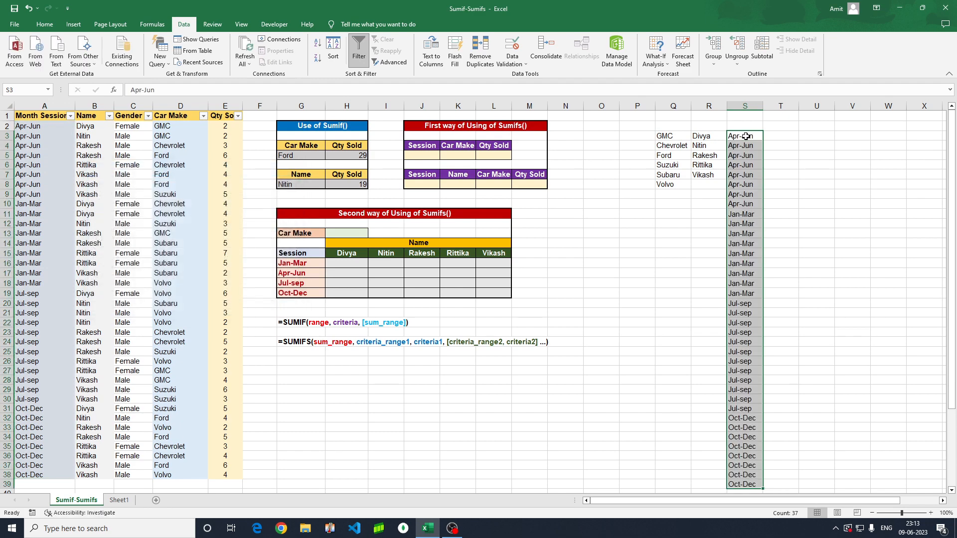
# - Remove the duplicates from the pasted session values in S3:S39, continuing with the current selection only
pyautogui.click(480, 59)
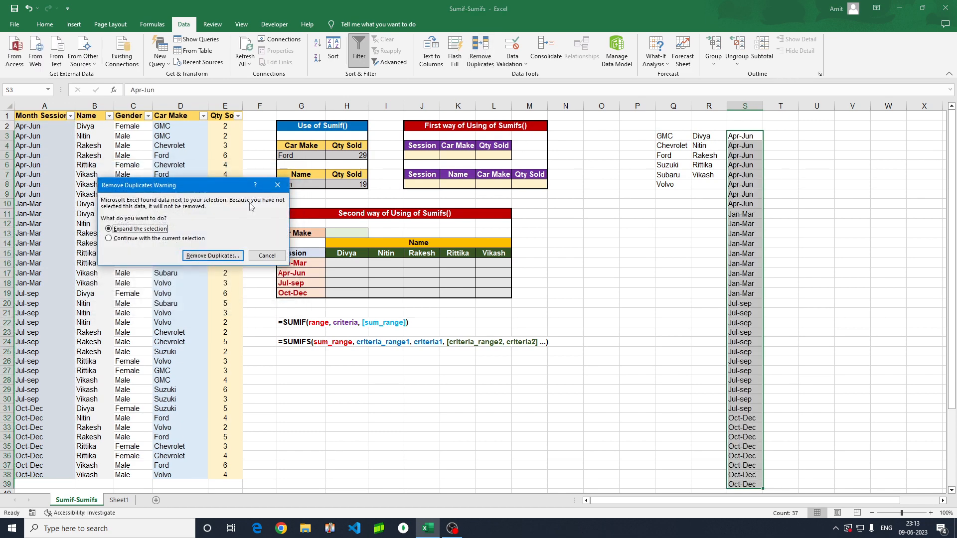
pyautogui.click(177, 240)
pyautogui.click(206, 255)
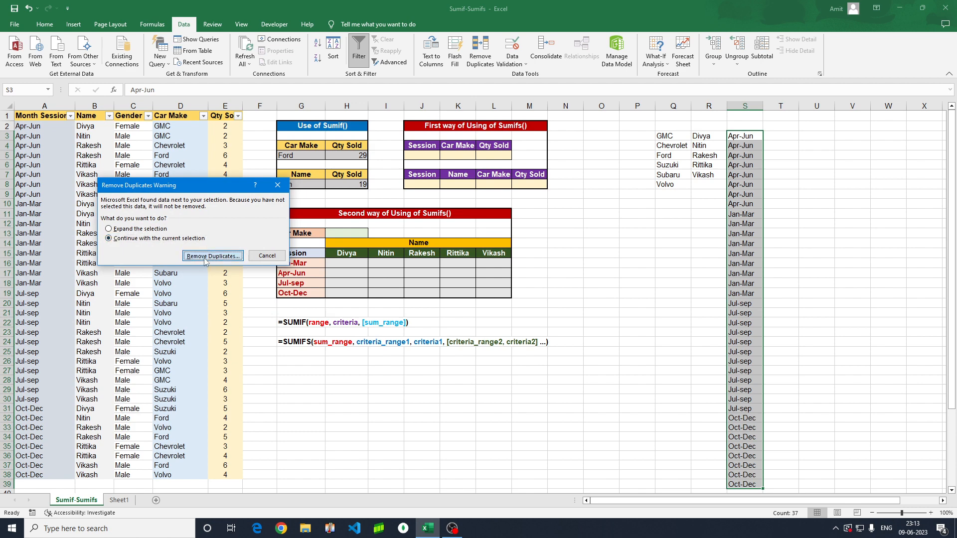
pyautogui.click(238, 286)
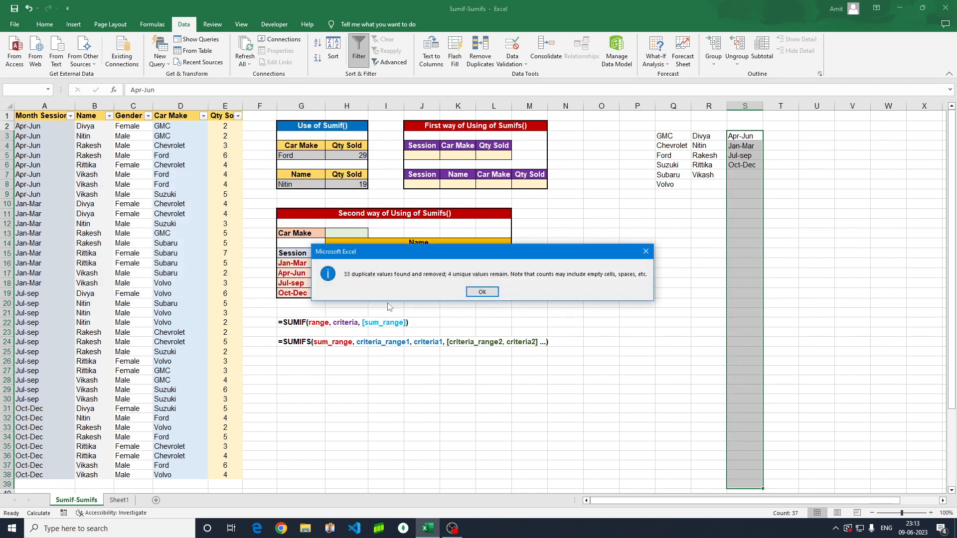
pyautogui.click(482, 292)
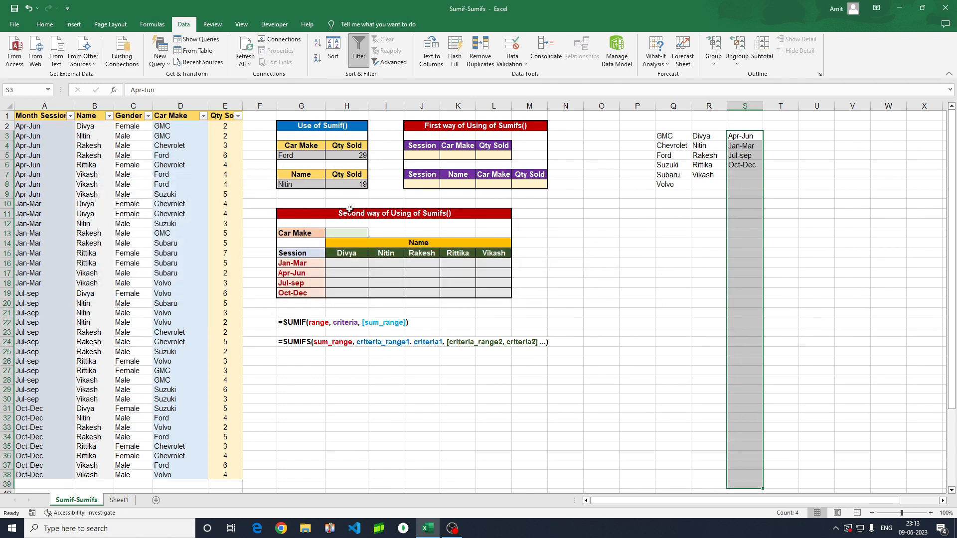
pyautogui.click(816, 204)
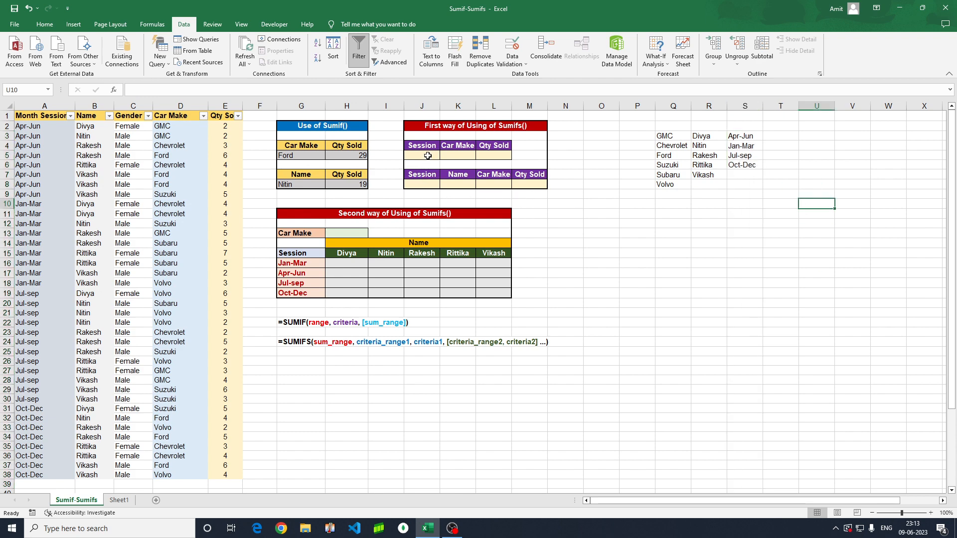
# - Add a list data validation to Session cell J5 with source =$S$3:$S$6 and check its drop-down
pyautogui.click(428, 156)
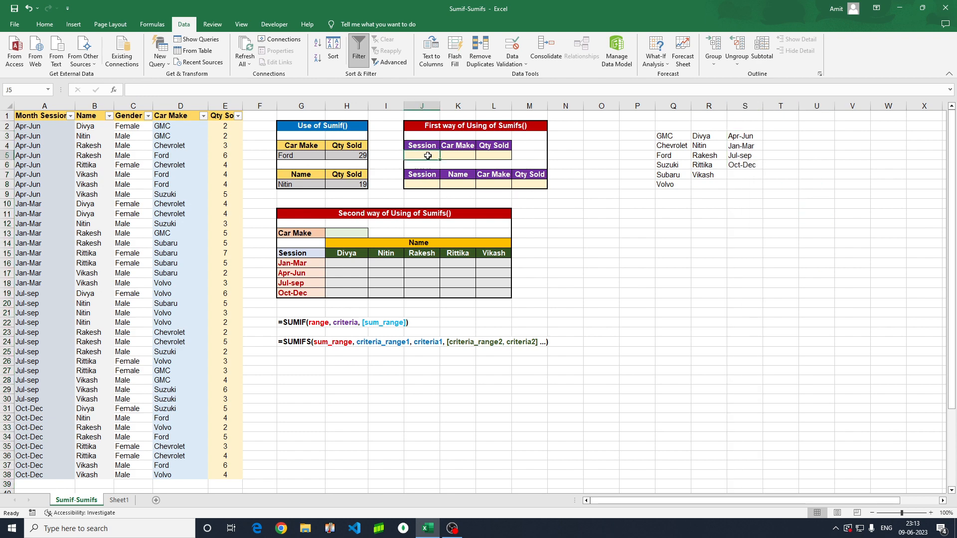
pyautogui.click(512, 46)
pyautogui.click(149, 199)
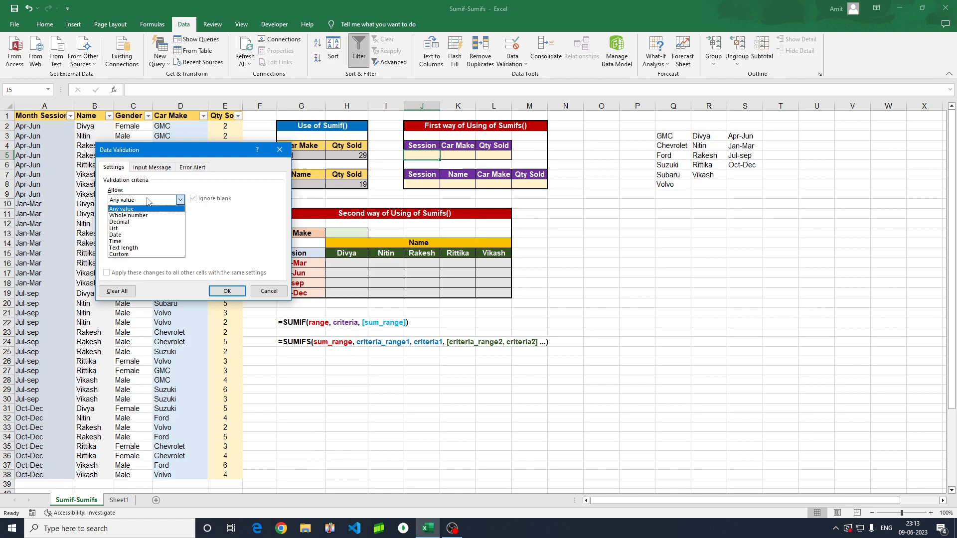
pyautogui.click(119, 234)
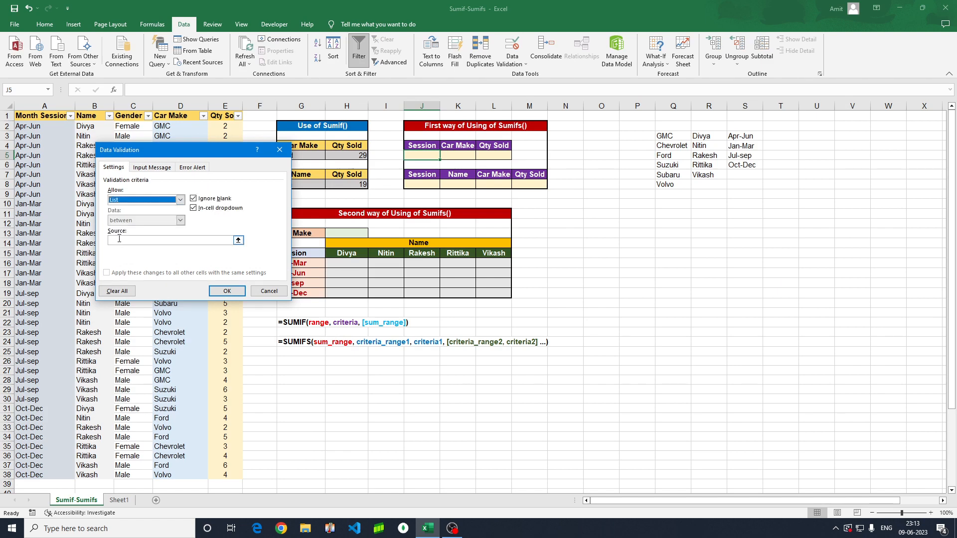
pyautogui.click(120, 240)
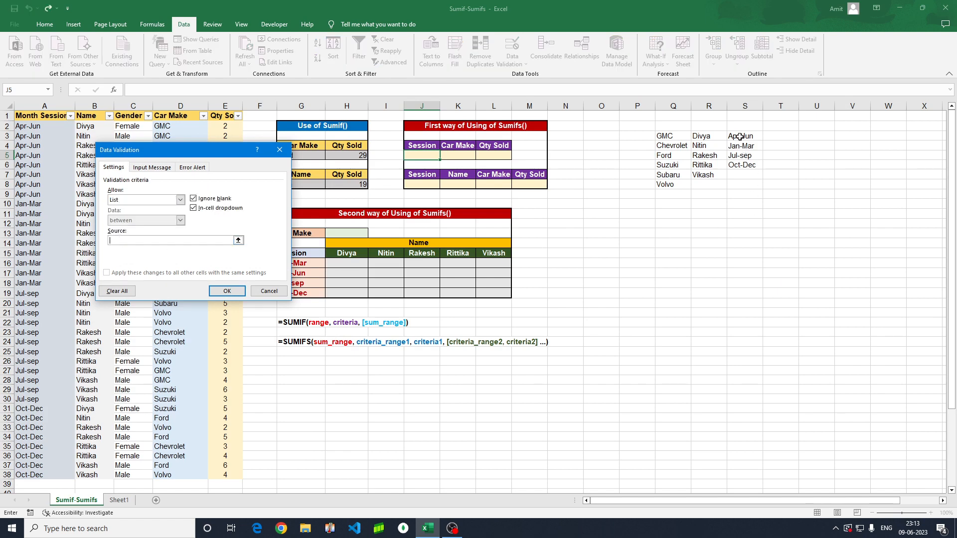
pyautogui.moveTo(740, 137); pyautogui.dragTo(743, 165)
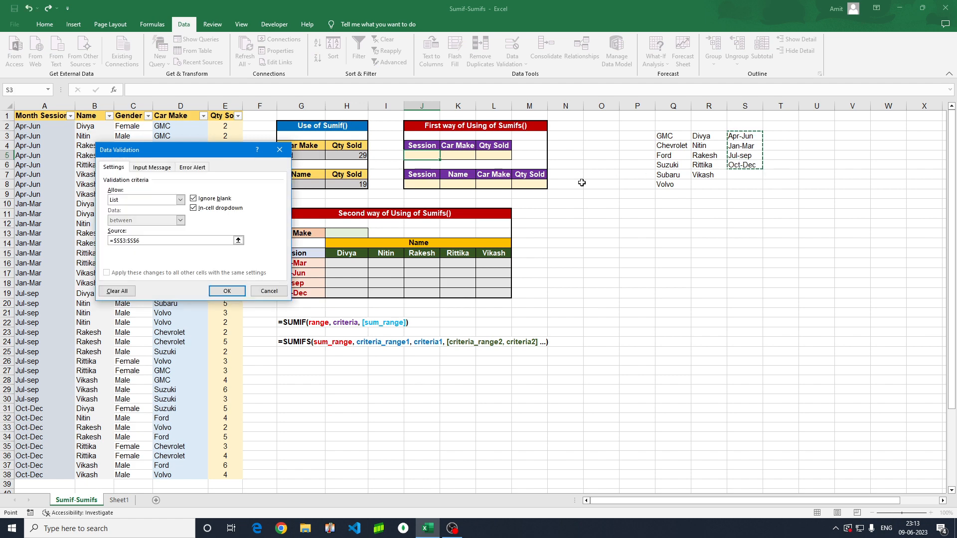
pyautogui.click(231, 292)
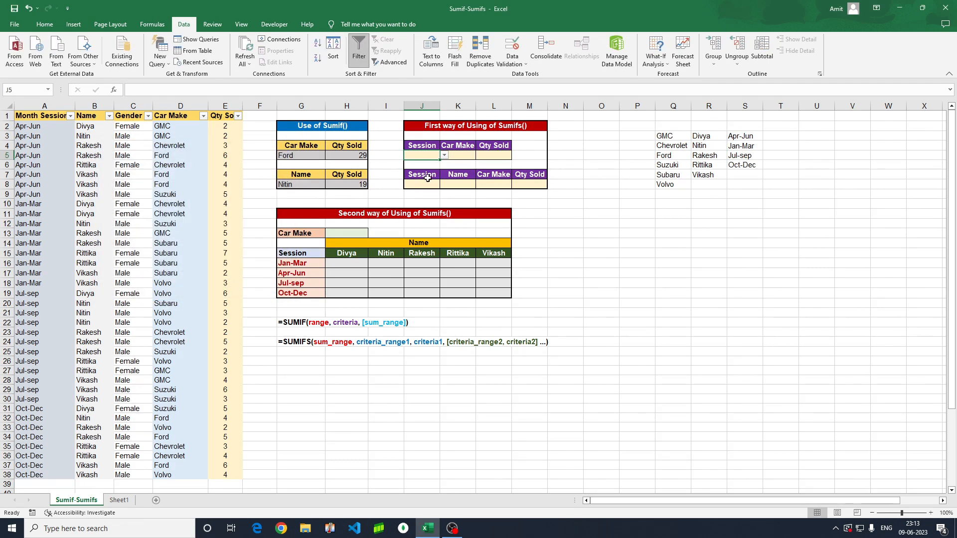
pyautogui.click(445, 155)
pyautogui.click(595, 246)
# - Examine the Car Make column and the existing unique car make list in Q3:Q8 as a source for K5
pyautogui.click(463, 157)
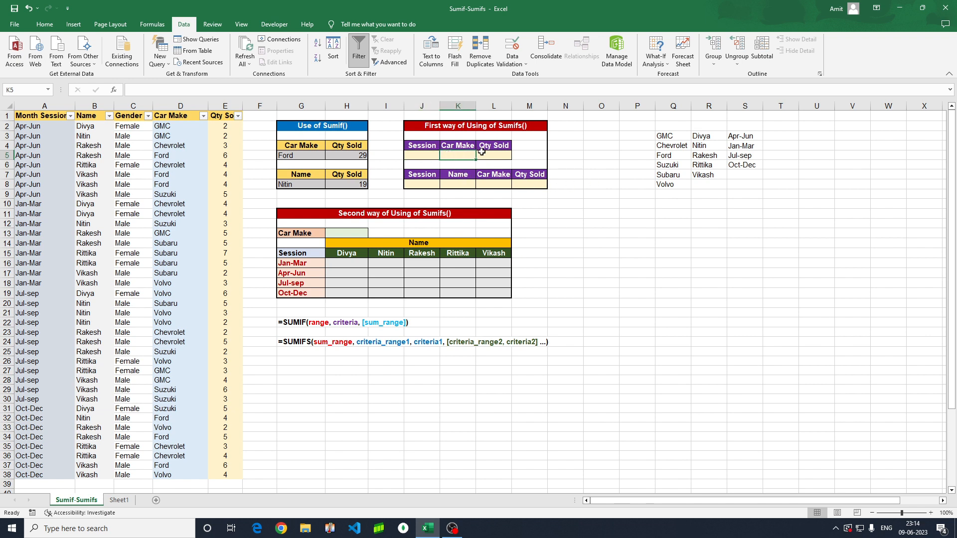
pyautogui.click(171, 126)
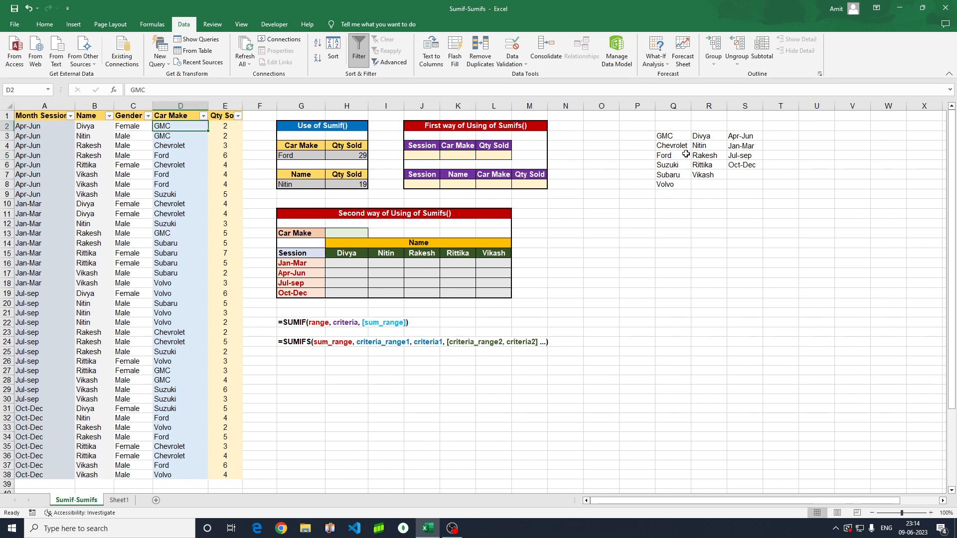
pyautogui.moveTo(671, 136); pyautogui.dragTo(672, 185)
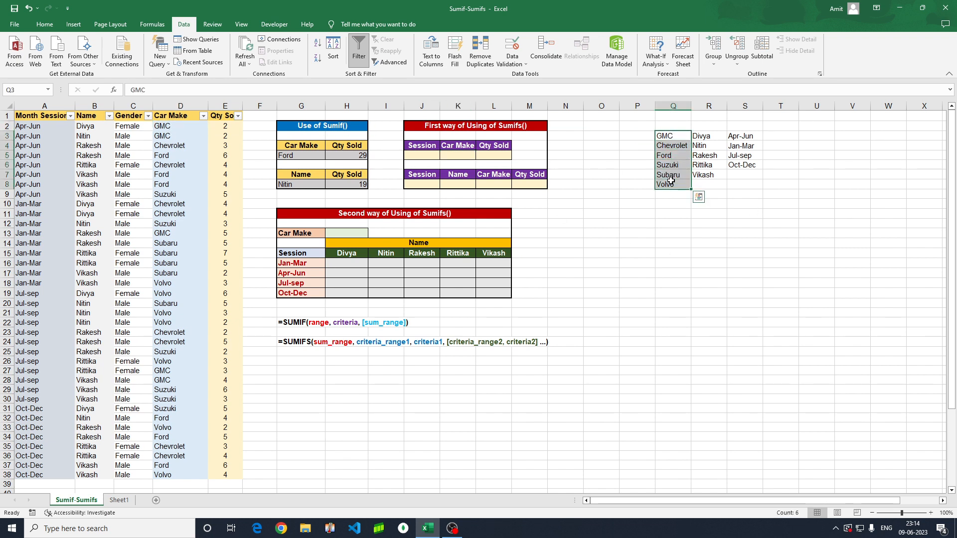
pyautogui.click(731, 201)
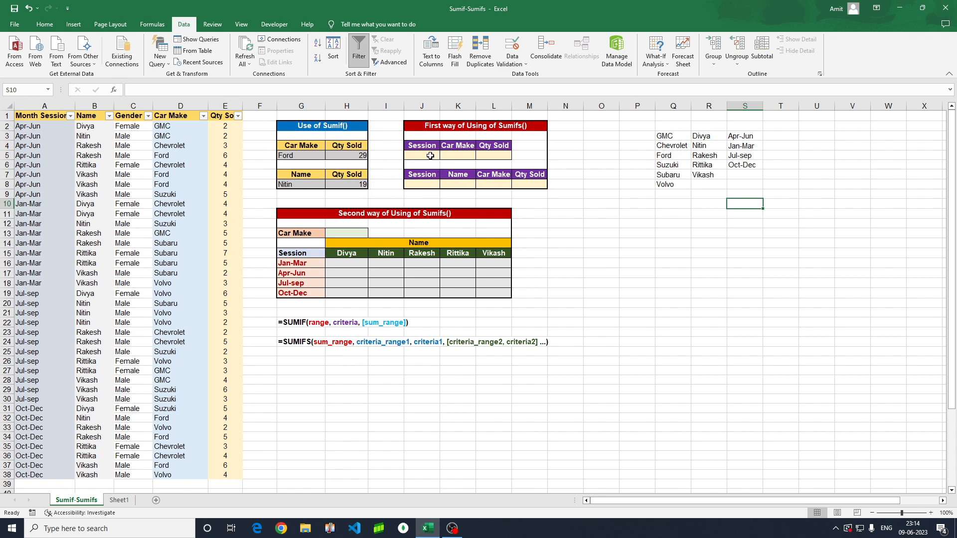
pyautogui.click(429, 155)
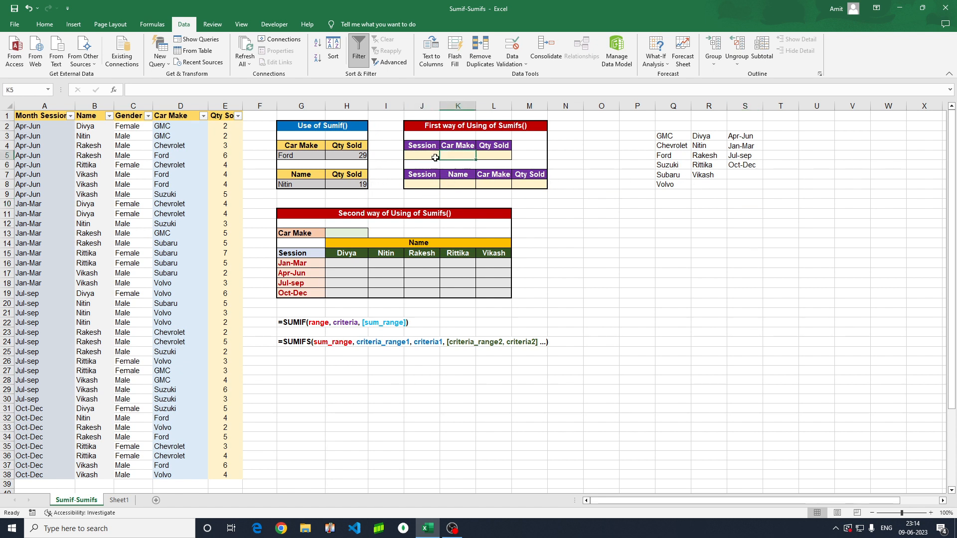
pyautogui.click(443, 155)
pyautogui.click(459, 154)
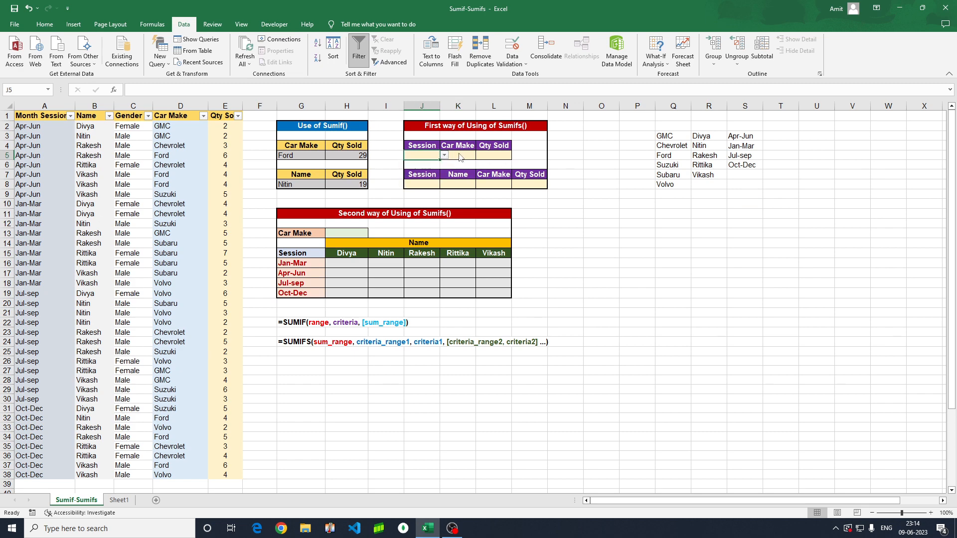
# - Add a list data validation to Car Make cell K5 with source =$Q$3:$Q$8 and check its drop-down
pyautogui.click(459, 154)
pyautogui.click(512, 48)
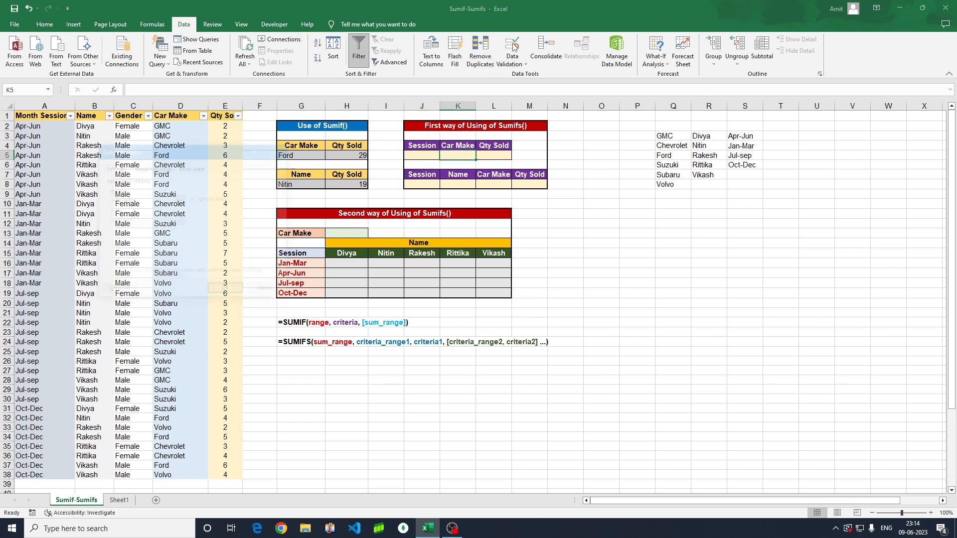
pyautogui.click(148, 204)
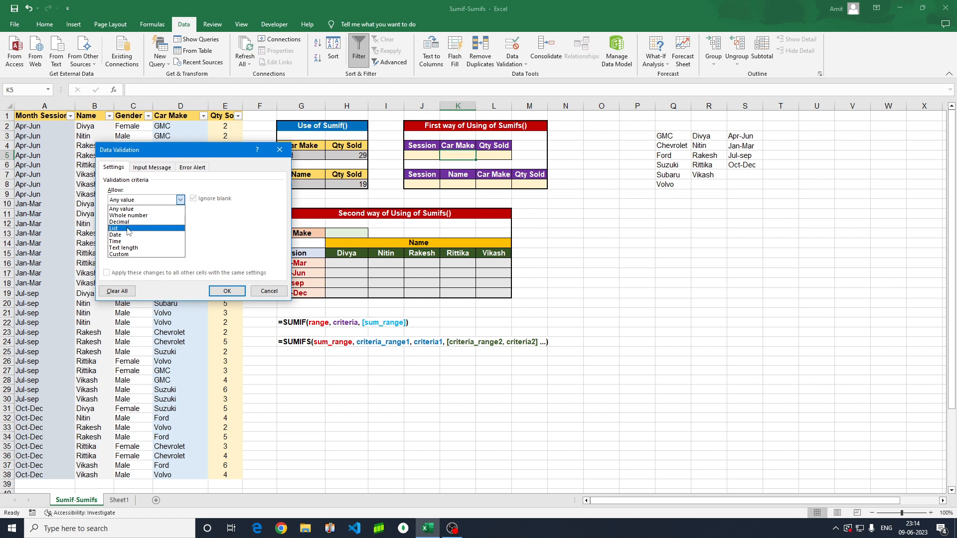
pyautogui.click(127, 228)
pyautogui.click(176, 243)
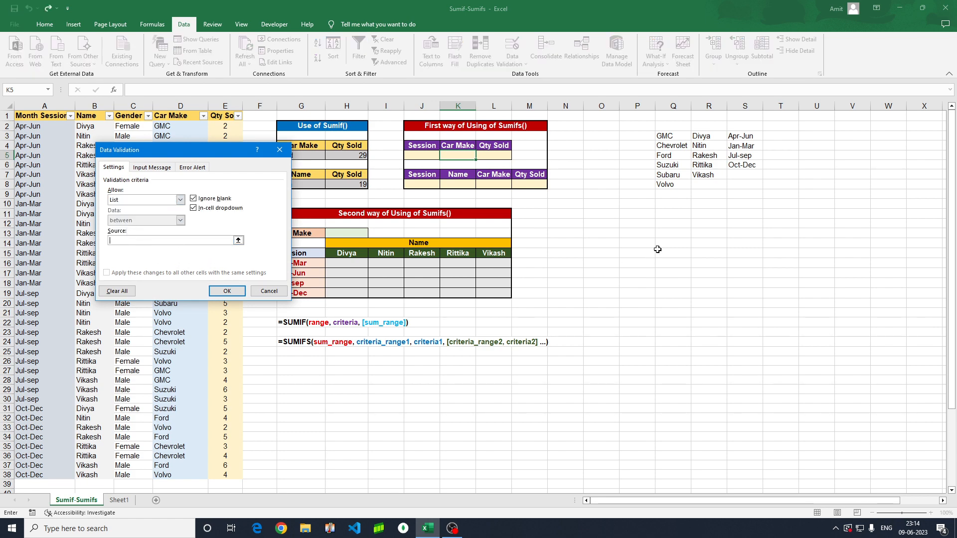
pyautogui.click(674, 136)
pyautogui.moveTo(675, 137); pyautogui.dragTo(669, 185)
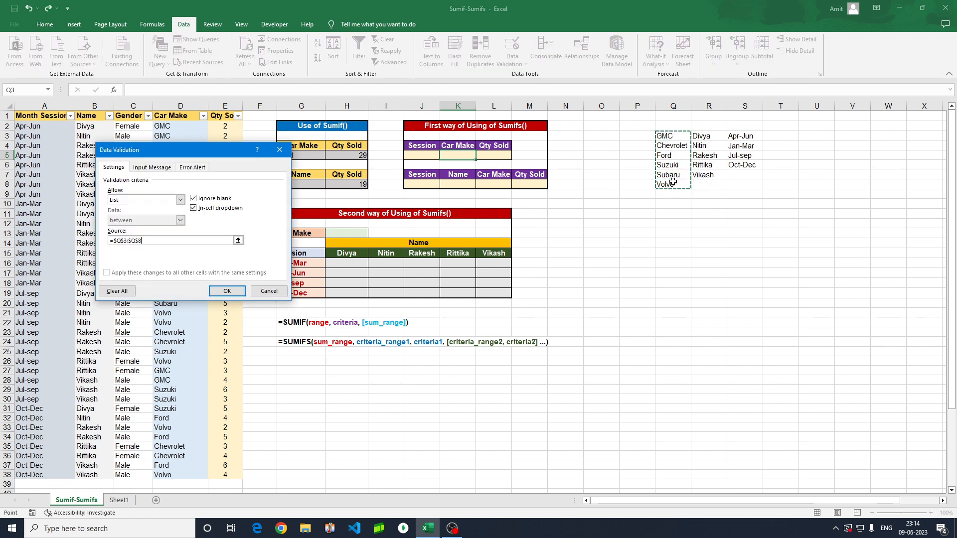
pyautogui.click(226, 292)
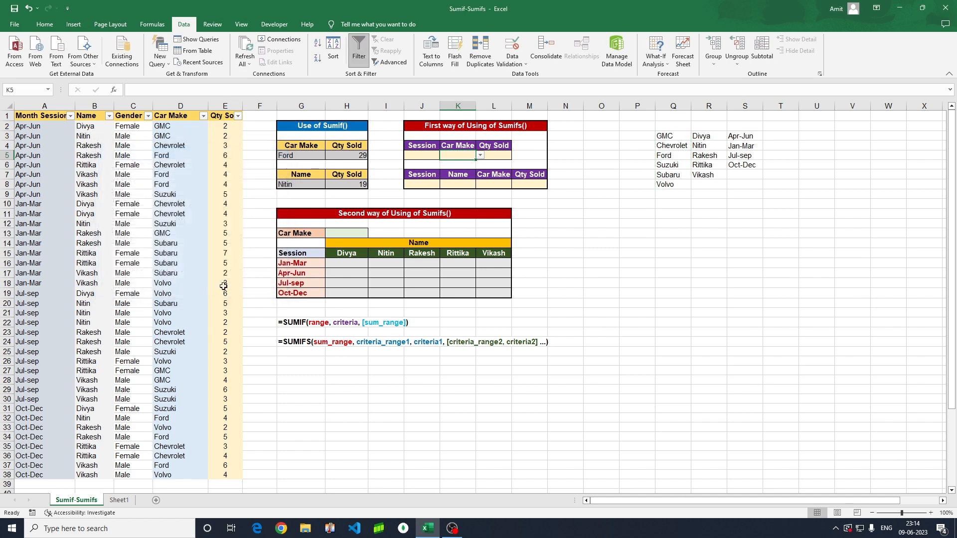
pyautogui.click(480, 156)
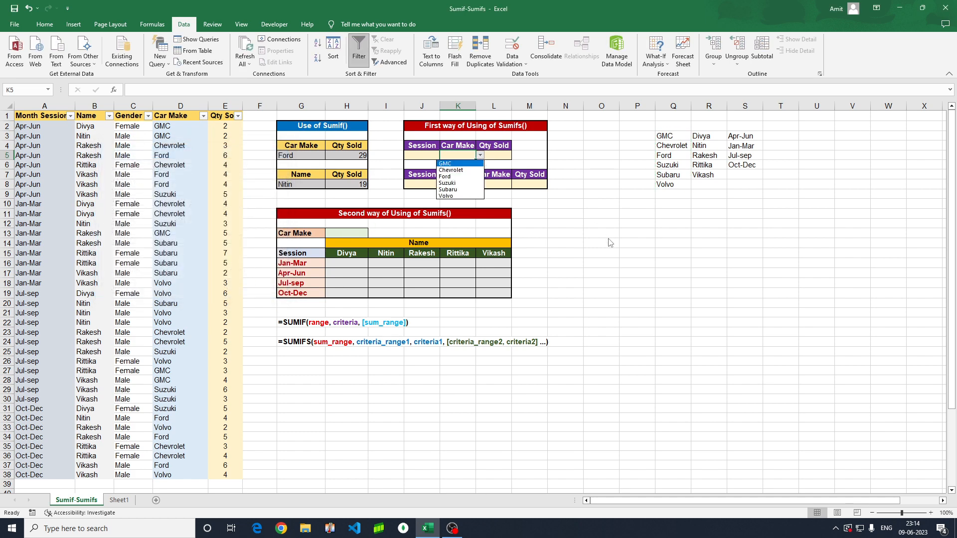
pyautogui.press('Escape')
# - Choose Jul-sep as the Session in J5 and Volvo as the Car Make in K5
pyautogui.click(499, 156)
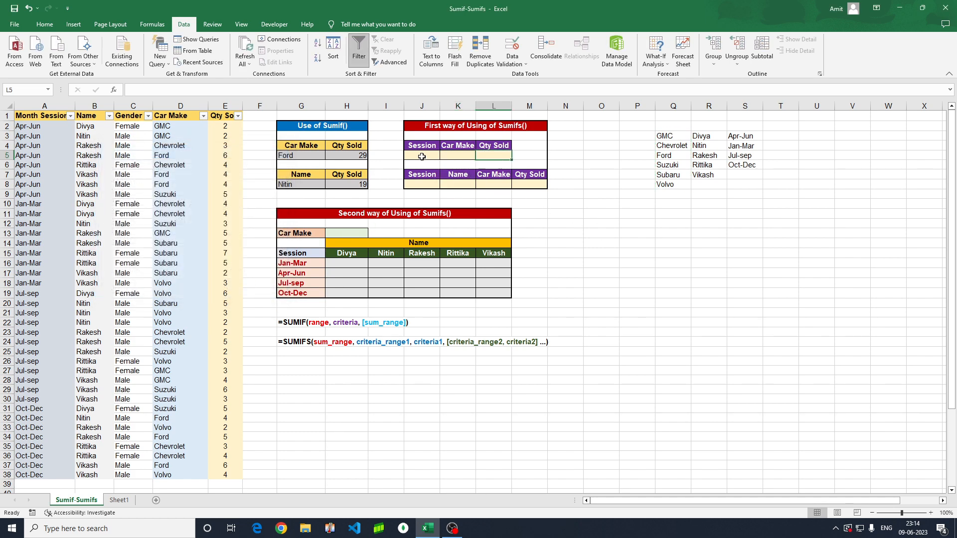
pyautogui.click(422, 157)
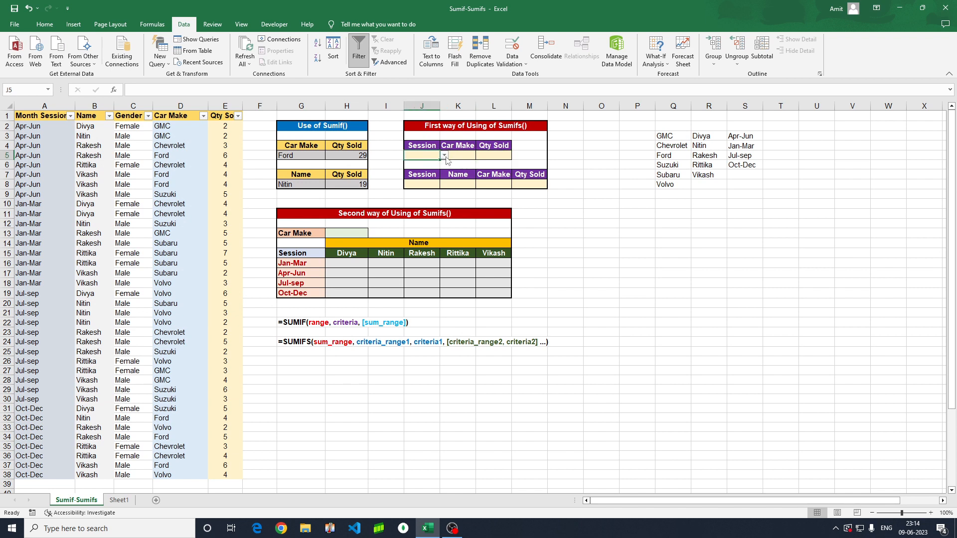
pyautogui.click(444, 156)
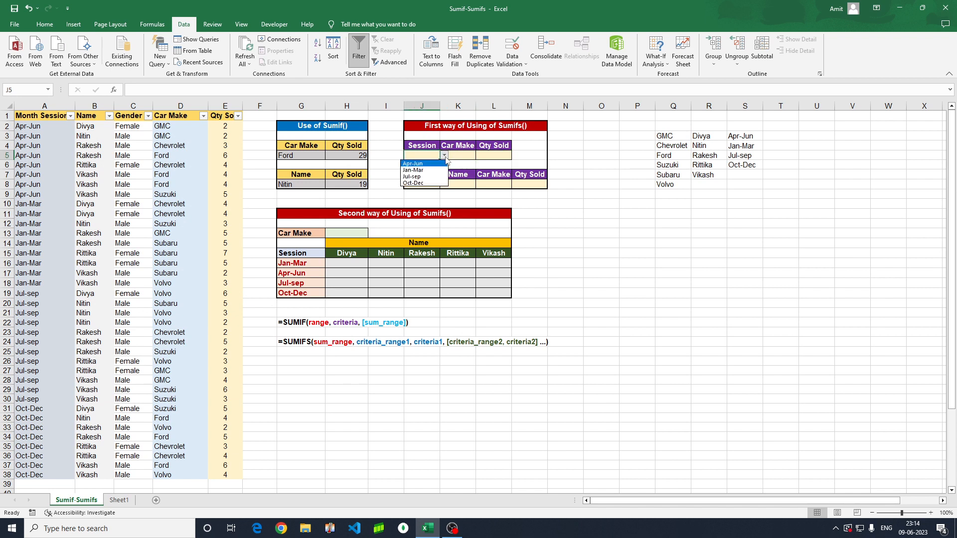
pyautogui.click(420, 177)
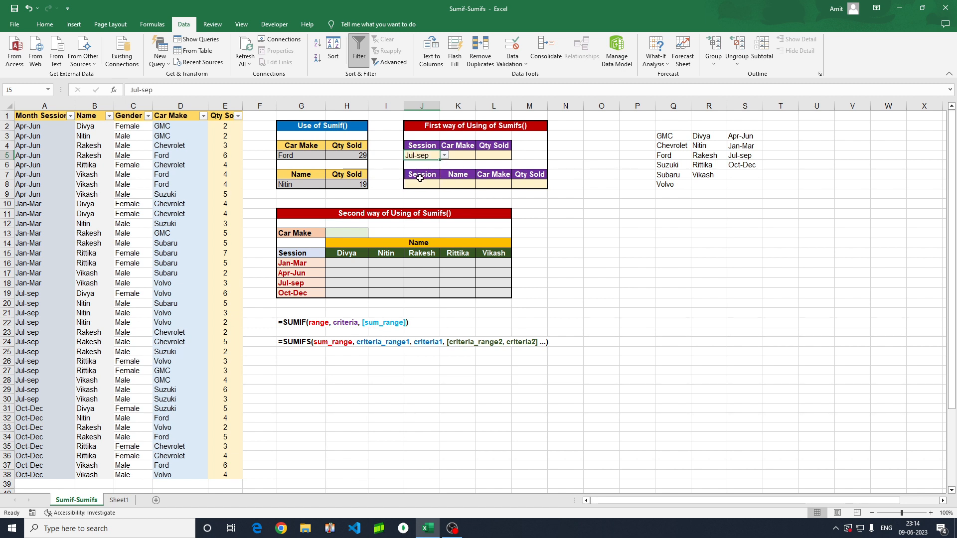
pyautogui.click(462, 155)
pyautogui.click(481, 156)
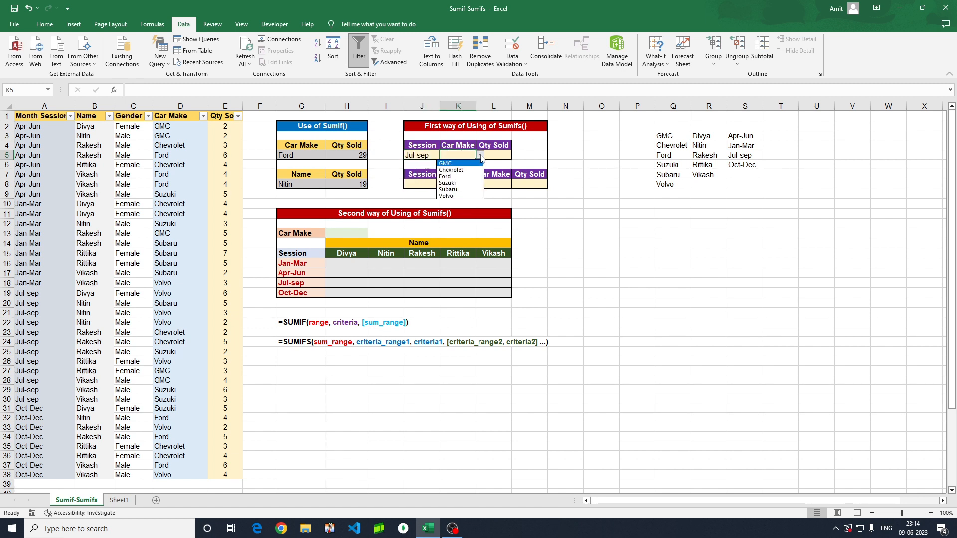
pyautogui.click(451, 195)
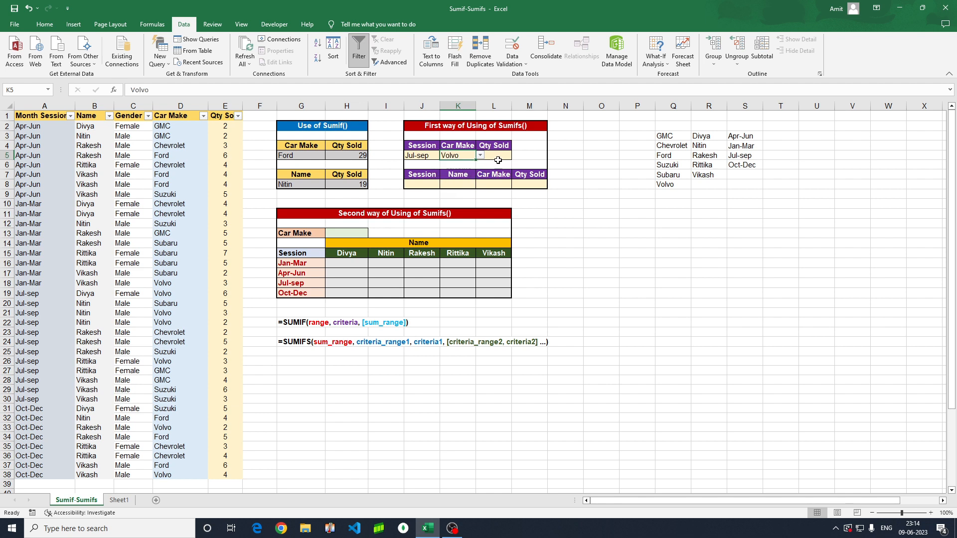
# - Start a SUMIFS formula in Qty Sold cell L5 with E2:E38 as the sum range
pyautogui.click(498, 157)
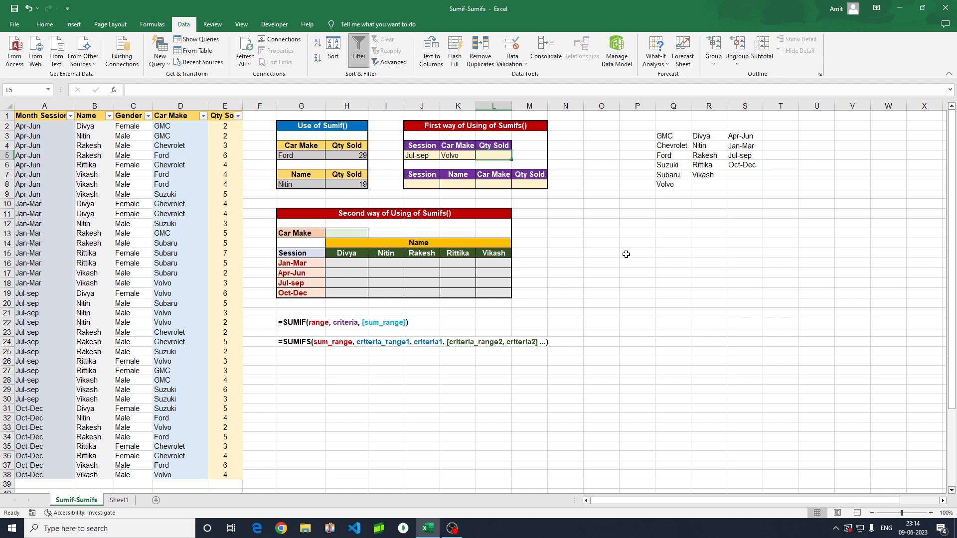
pyautogui.write('=')
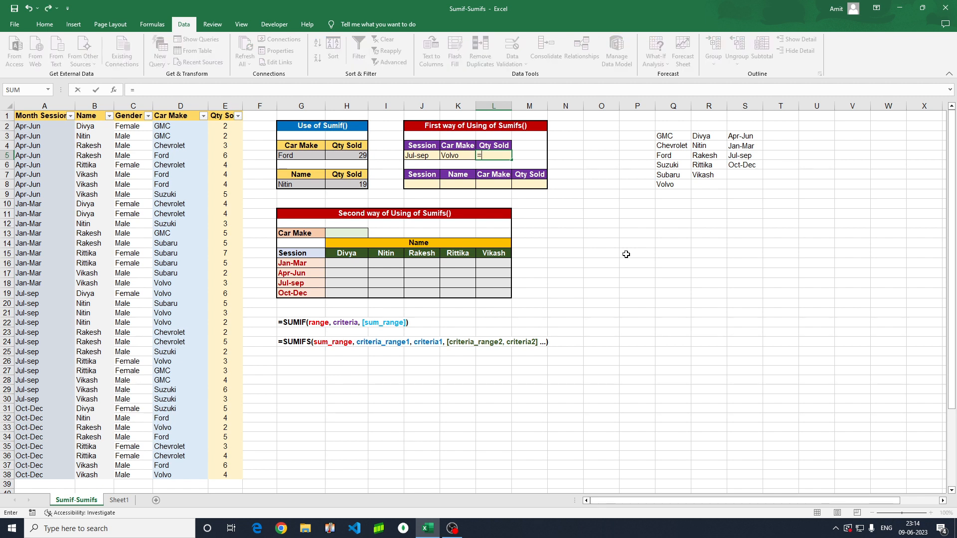
pyautogui.write('sumifs')
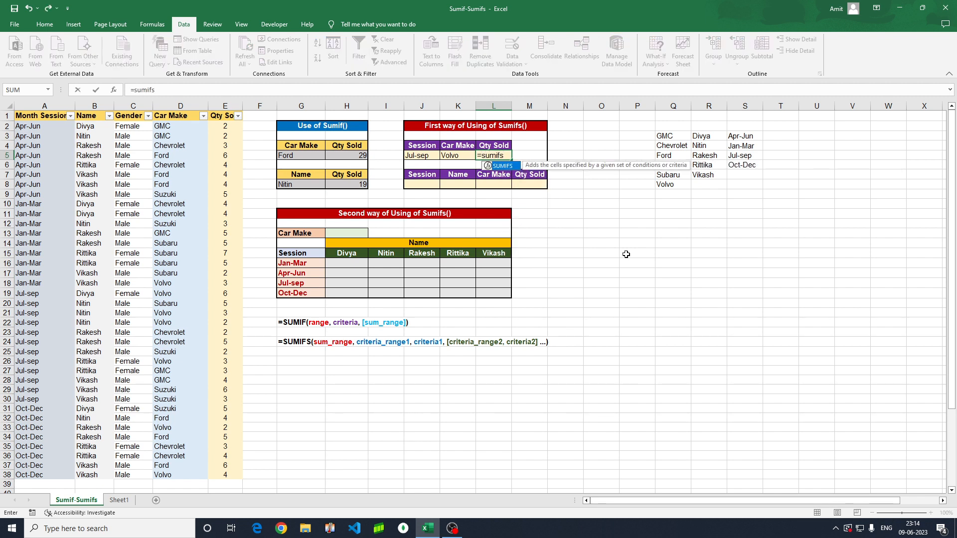
pyautogui.press('Tab')
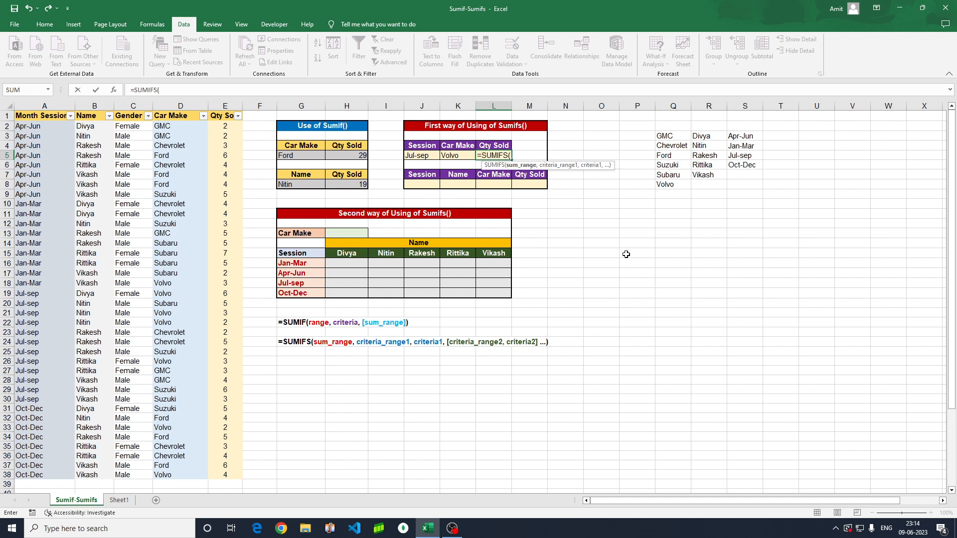
pyautogui.click(226, 120)
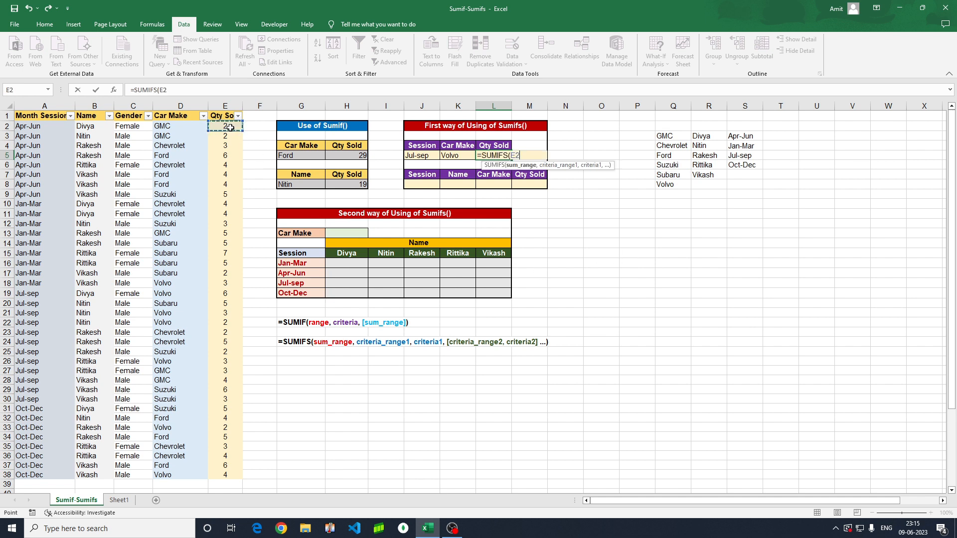
pyautogui.click(230, 128)
pyautogui.hotkey('ctrl', 'shift', 'Down')
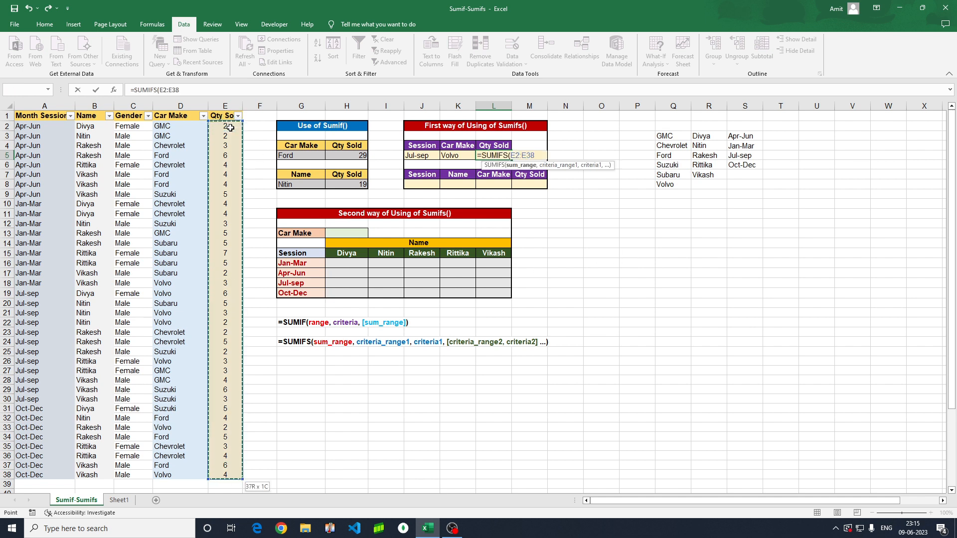
pyautogui.write(',')
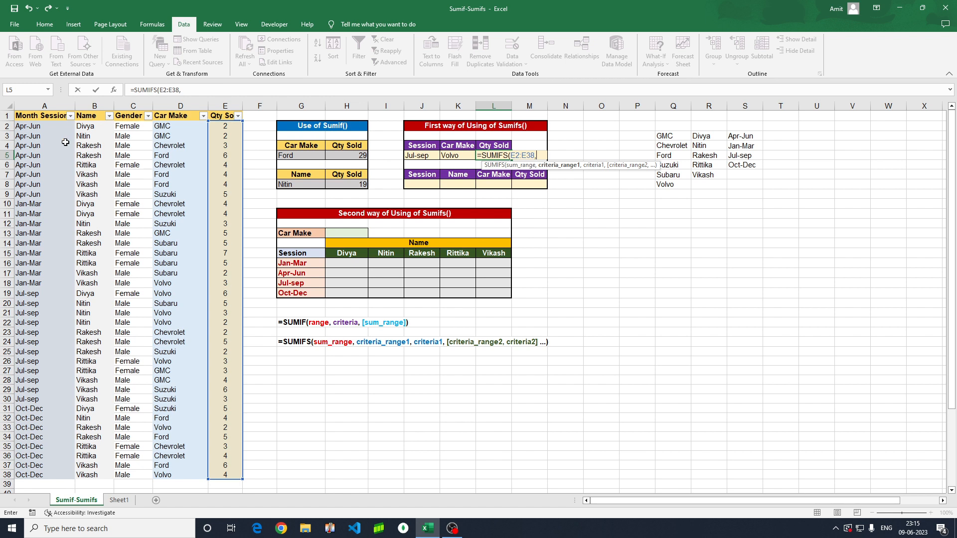
# - Add Month Session range A2:A38 with Session cell J5 as the first criteria pair of the SUMIFS formula
pyautogui.click(43, 127)
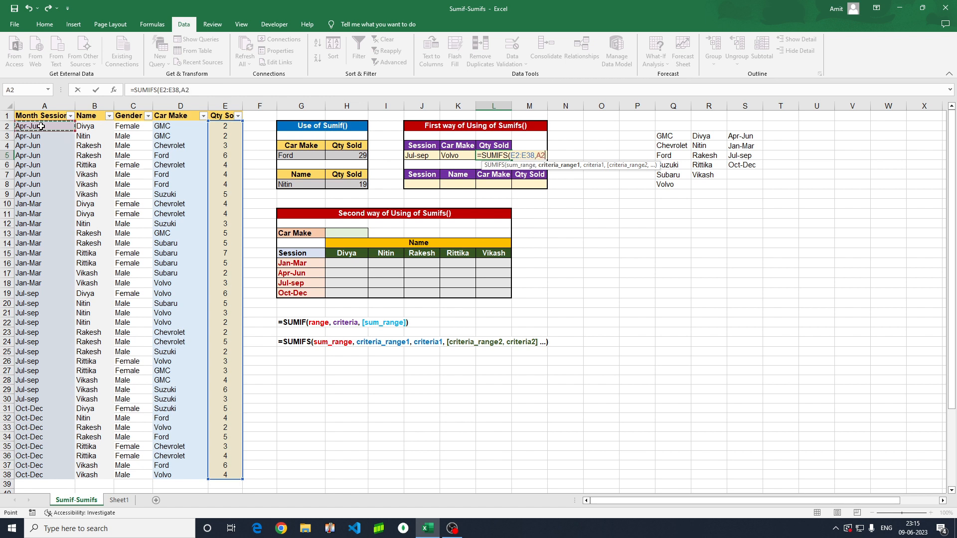
pyautogui.hotkey('ctrl', 'shift', 'Down')
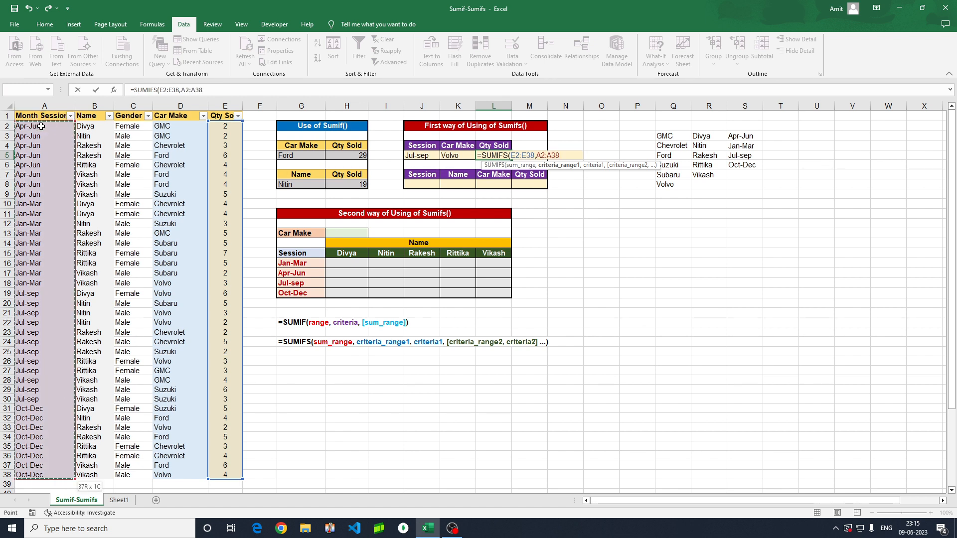
pyautogui.write(',')
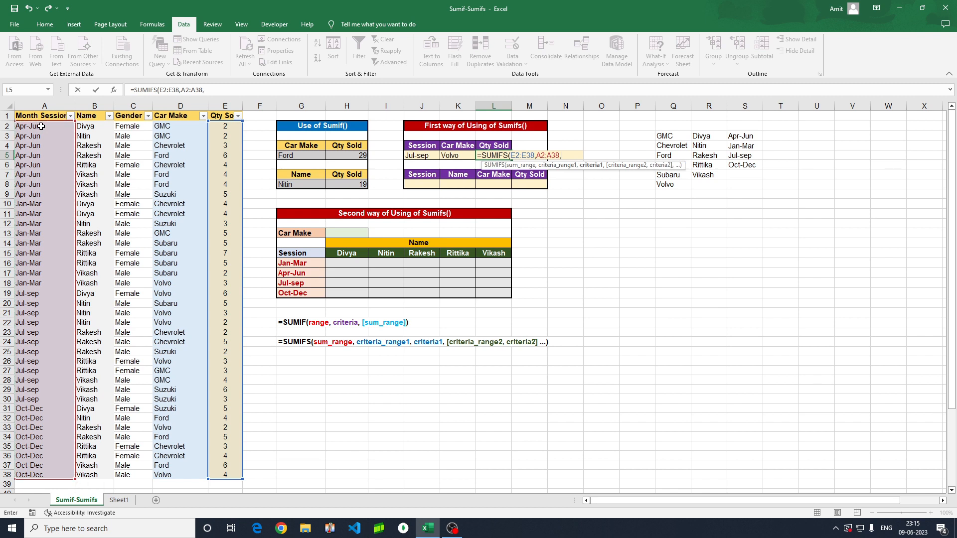
pyautogui.click(422, 156)
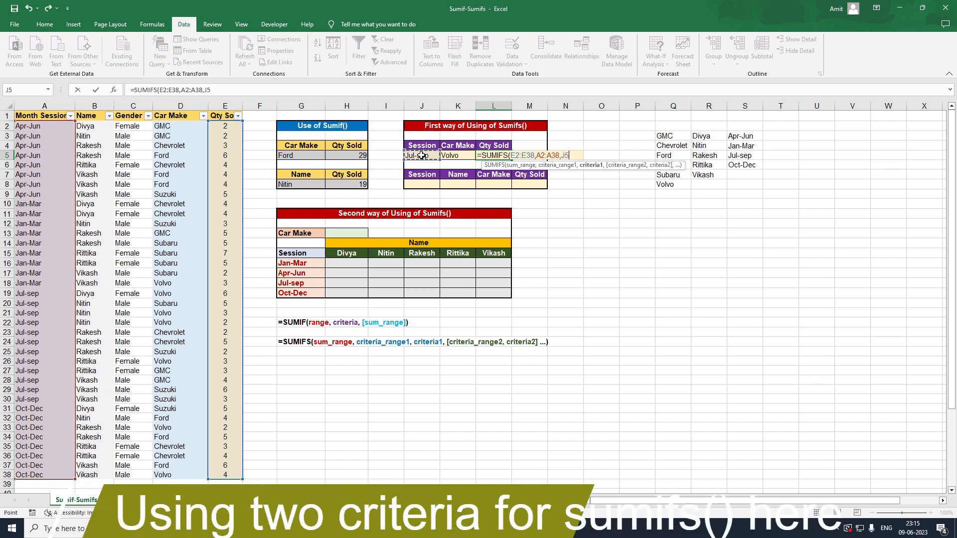
pyautogui.write(',')
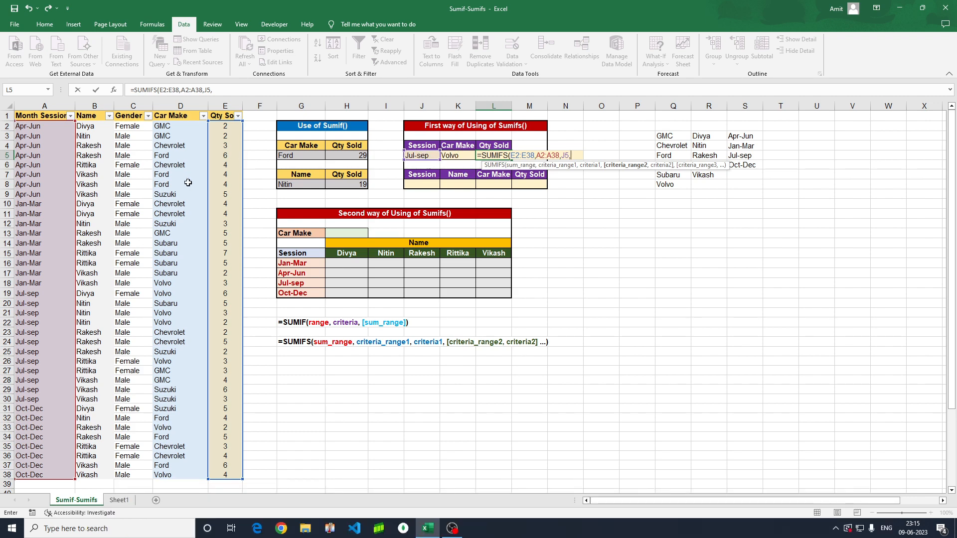
# - Complete the L5 SUMIFS formula with Car Make range D2:D38 and criterion K5 as the second pair
pyautogui.click(176, 126)
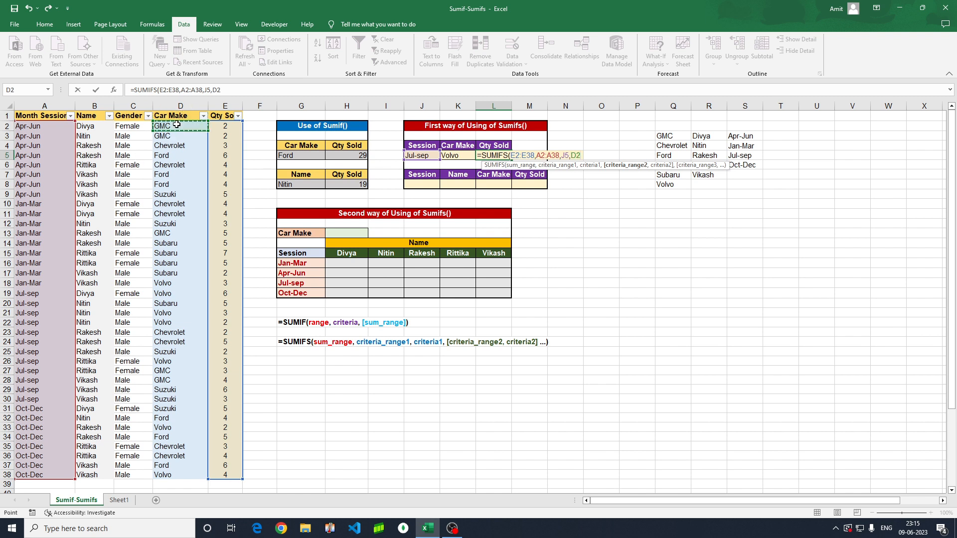
pyautogui.hotkey('ctrl', 'shift', 'Down')
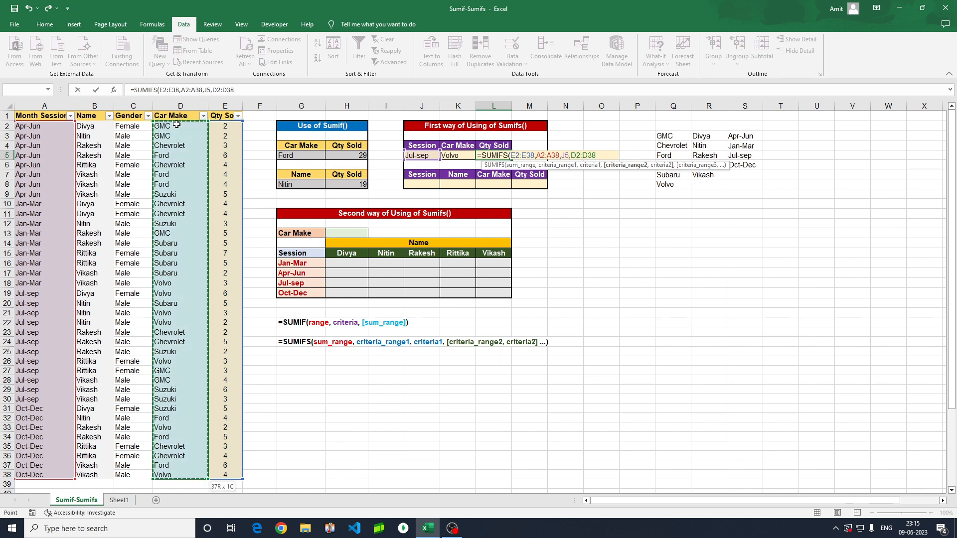
pyautogui.write(',')
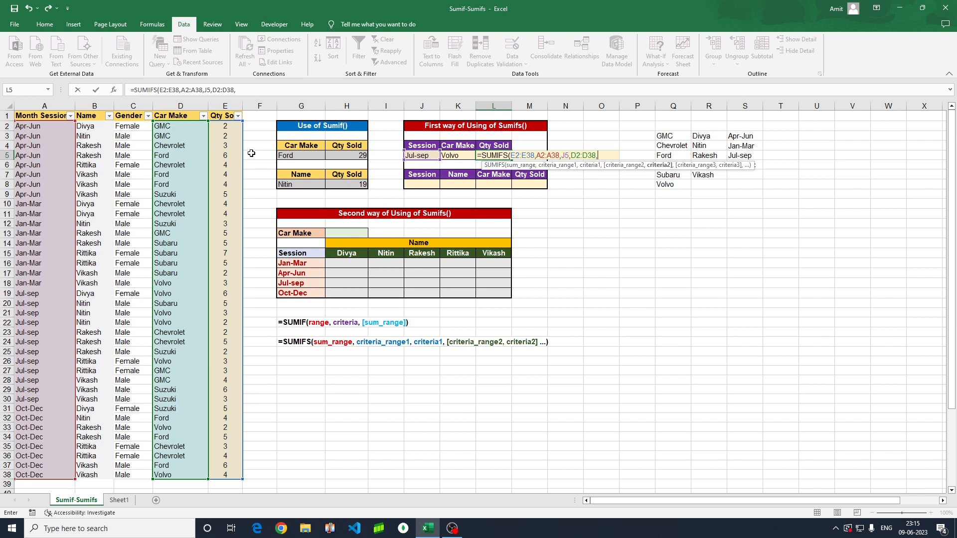
pyautogui.click(459, 156)
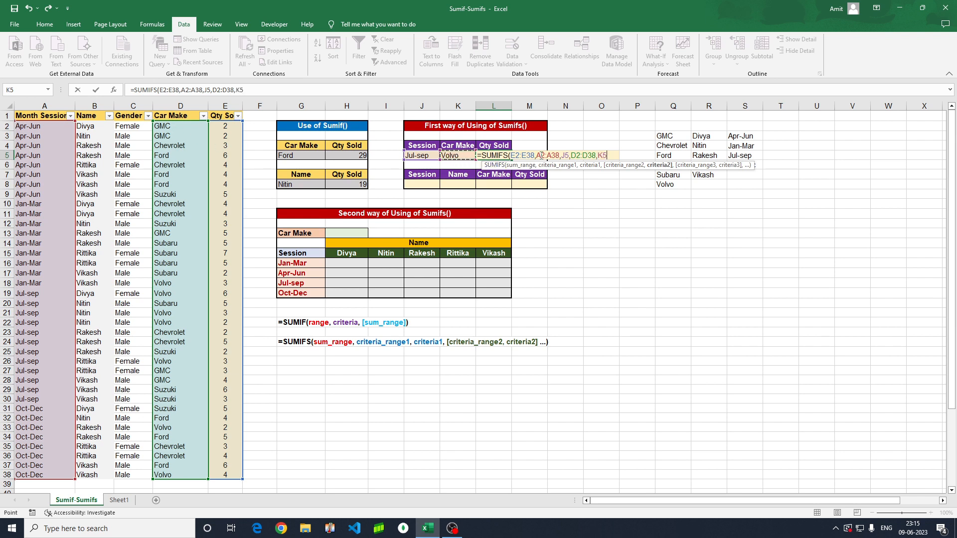
pyautogui.write(')')
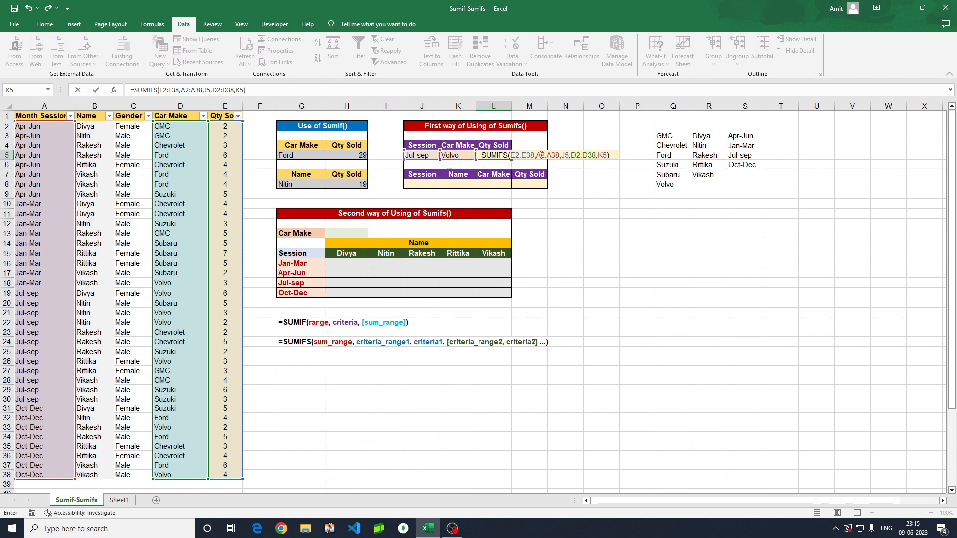
pyautogui.press('Return')
pyautogui.press('Up')
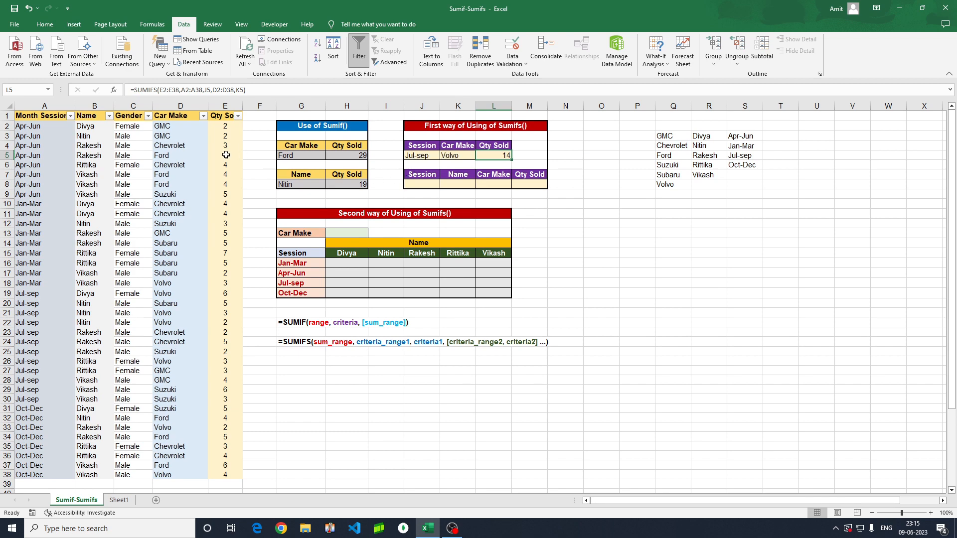
# - Filter the Month Session column to show only Jul-sep records
pyautogui.click(71, 117)
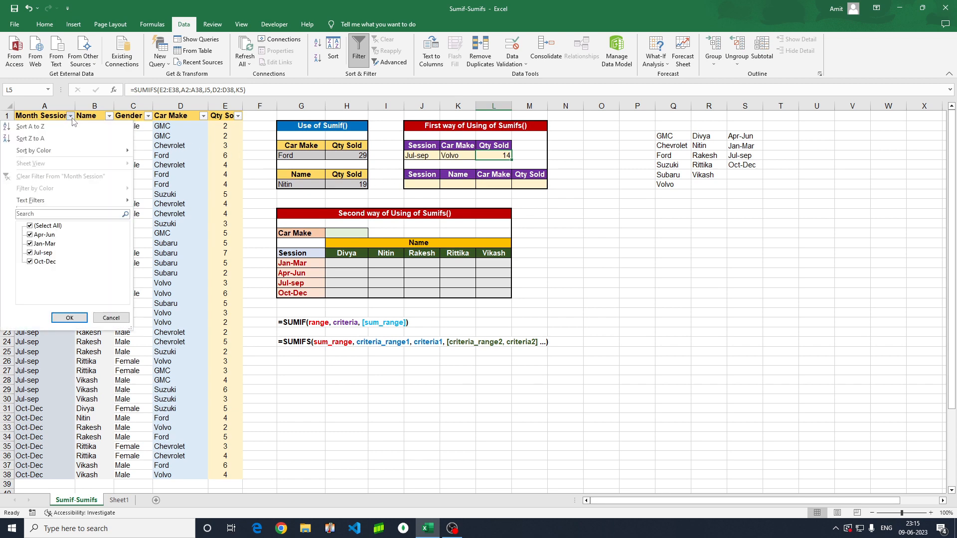
pyautogui.click(30, 226)
pyautogui.click(30, 253)
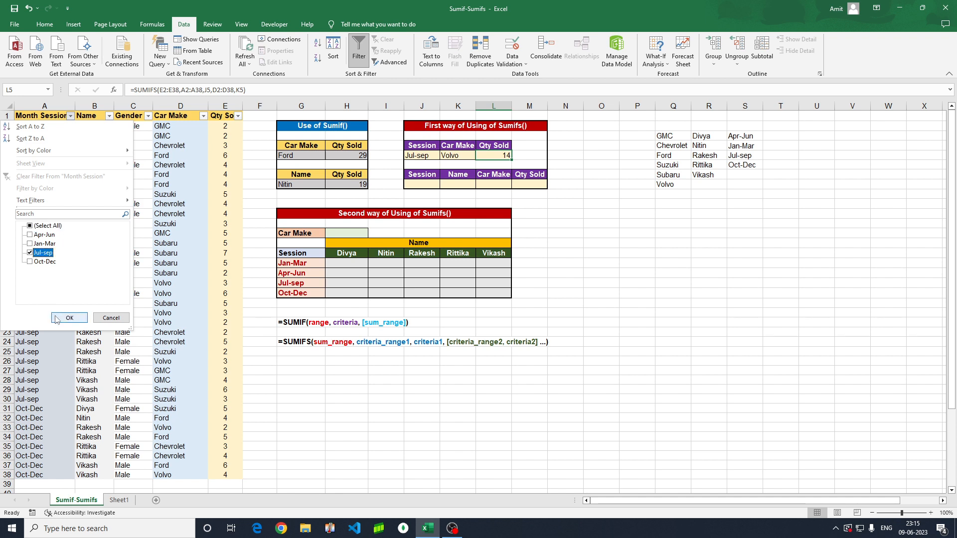
pyautogui.click(60, 318)
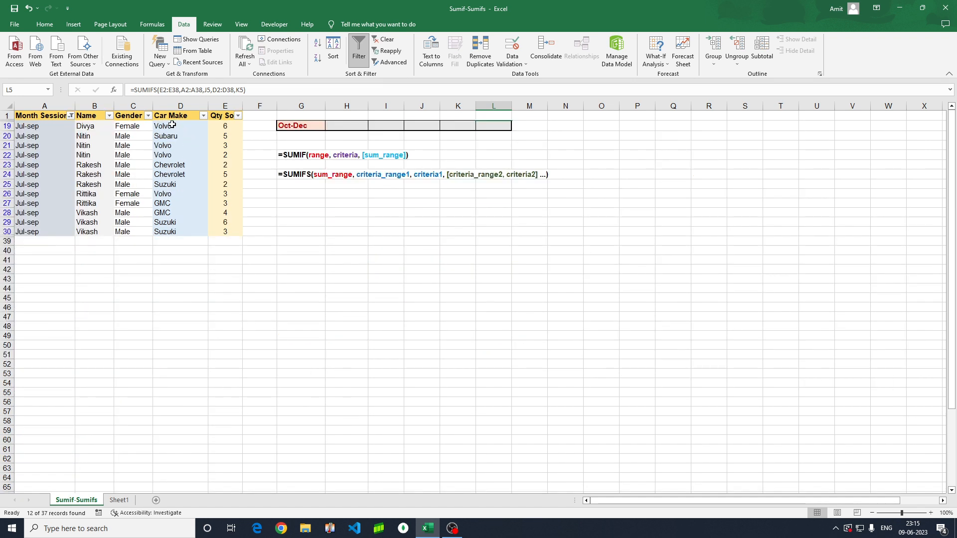
# - Filter the Car Make column to Volvo and select the visible Qty Sold values to check their sum
pyautogui.click(203, 116)
pyautogui.click(105, 226)
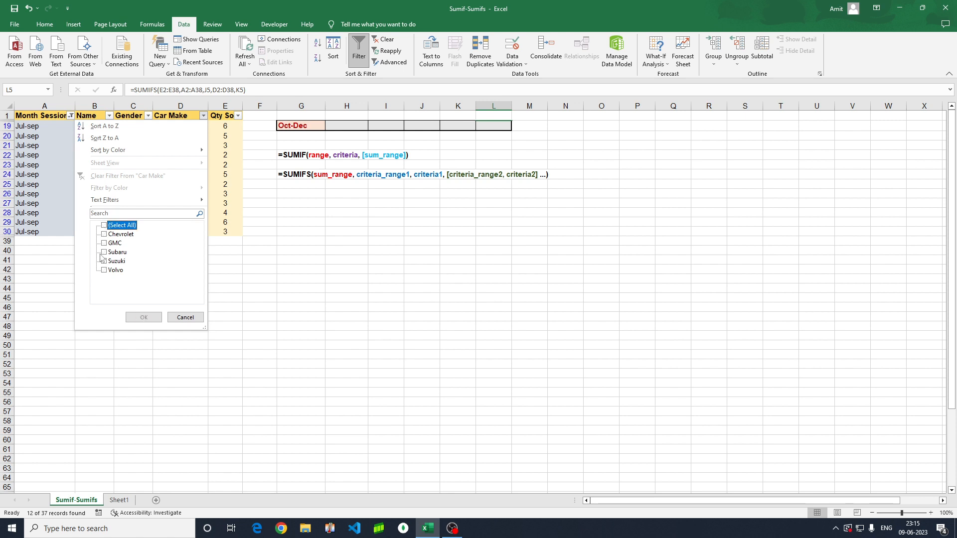
pyautogui.click(104, 271)
pyautogui.click(143, 317)
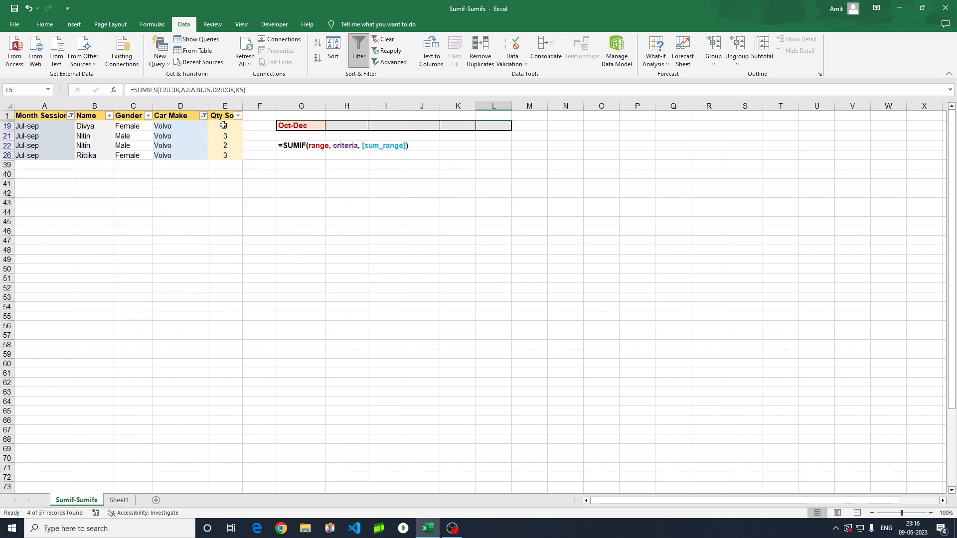
pyautogui.moveTo(223, 125); pyautogui.dragTo(225, 155)
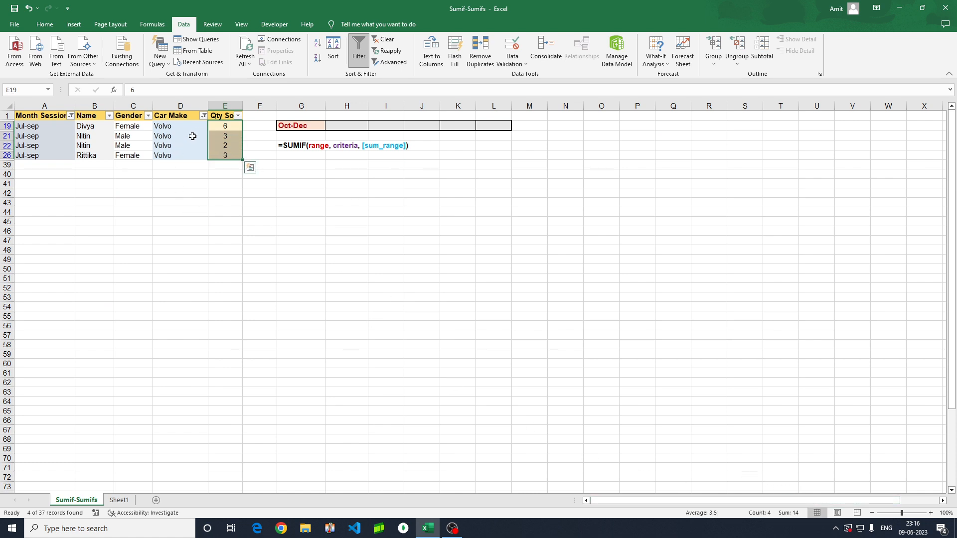
# - Restore all values in the Car Make and Month Session filters and return to the L5 result for comparison
pyautogui.click(203, 115)
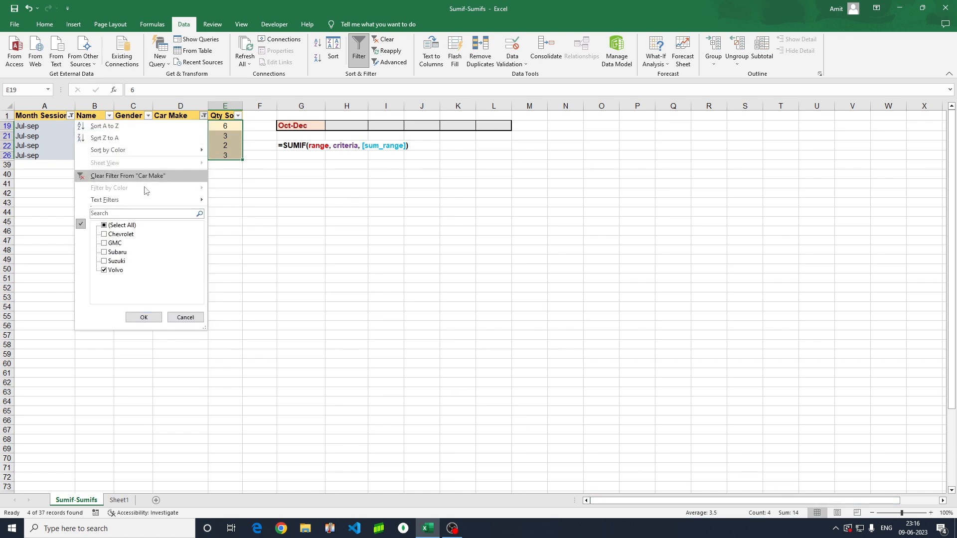
pyautogui.click(104, 225)
pyautogui.click(144, 317)
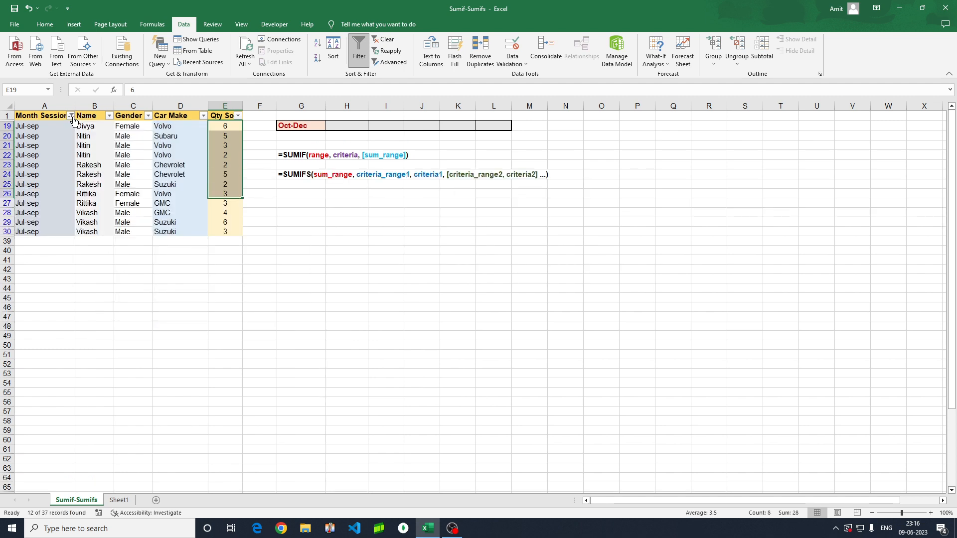
pyautogui.click(71, 115)
pyautogui.click(30, 225)
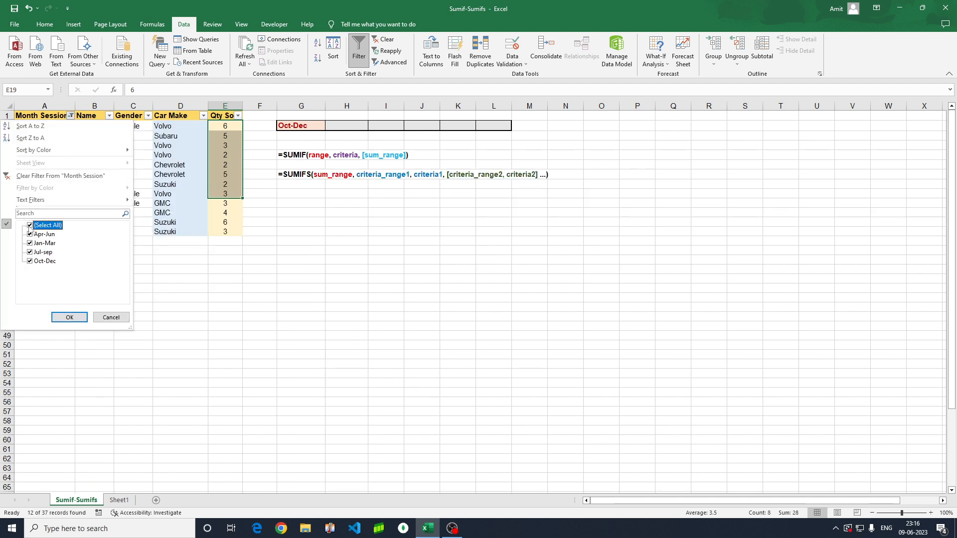
pyautogui.click(70, 317)
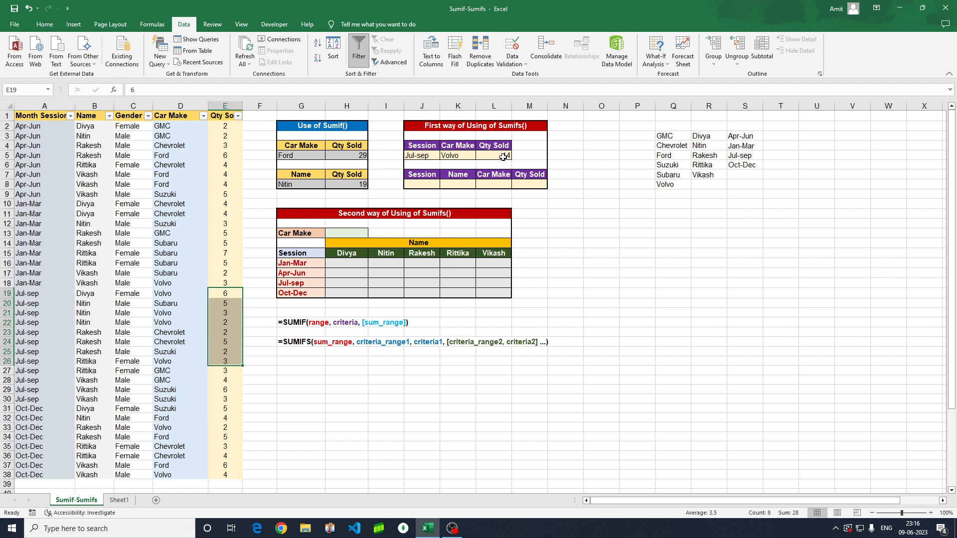
pyautogui.click(503, 157)
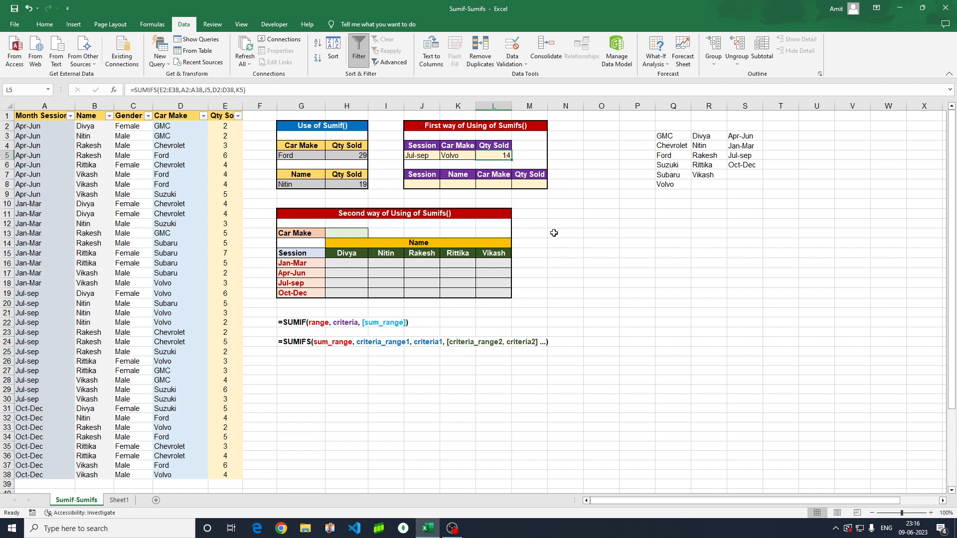
# - Add a list data validation to Session cell J8 with source =$S$3:$S$6
pyautogui.click(426, 185)
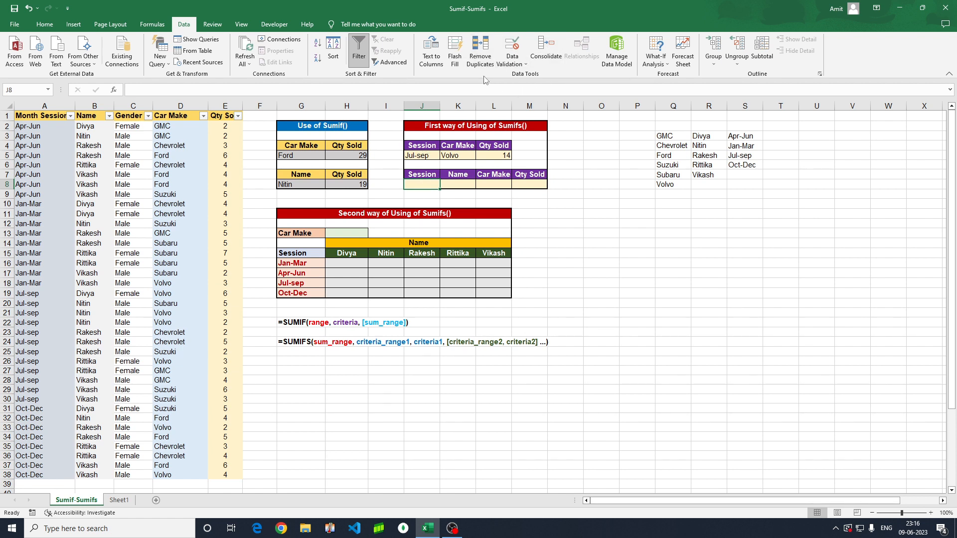
pyautogui.click(512, 47)
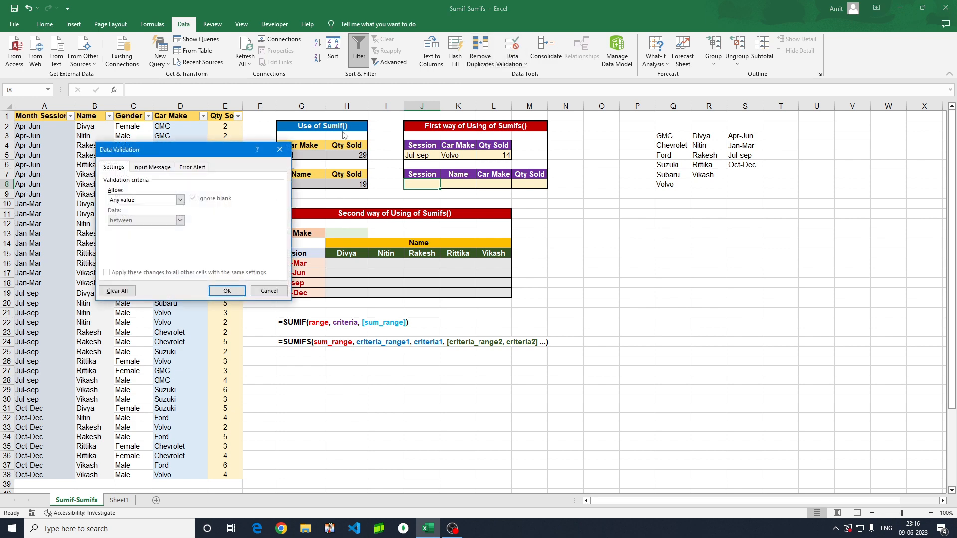
pyautogui.click(180, 200)
pyautogui.click(134, 231)
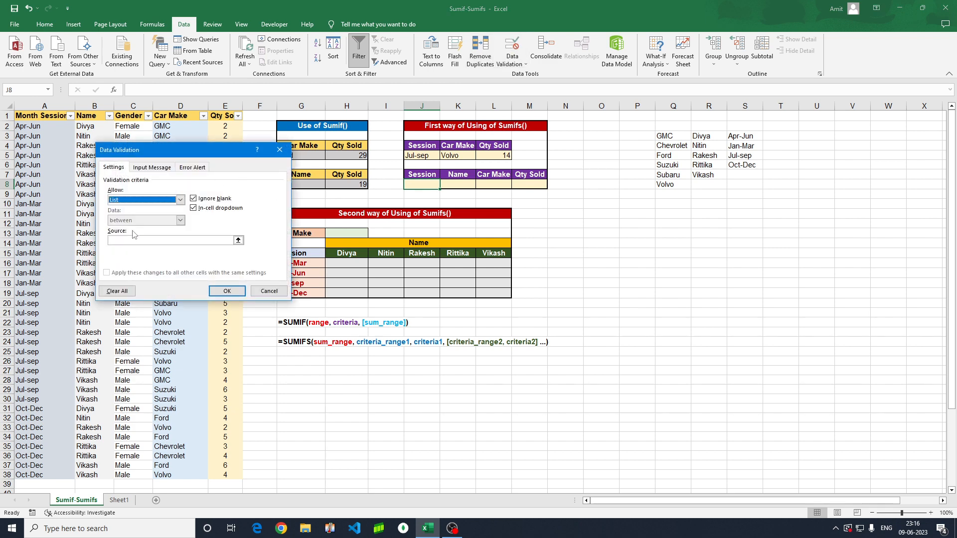
pyautogui.click(188, 240)
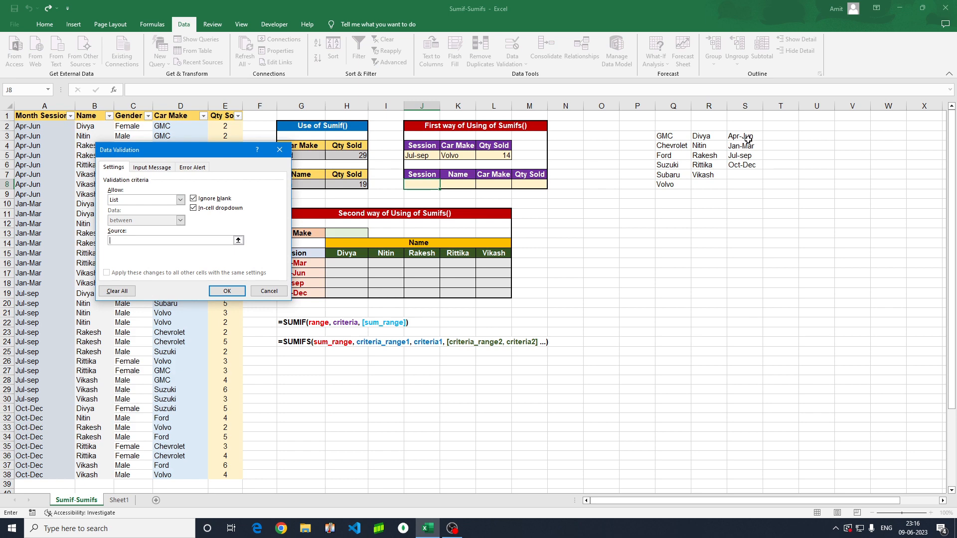
pyautogui.moveTo(748, 139); pyautogui.dragTo(746, 164)
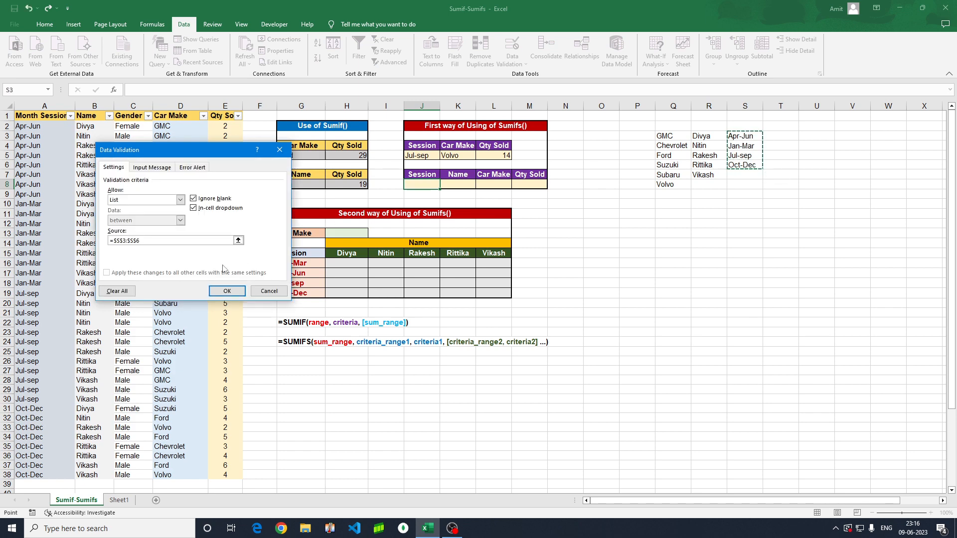
pyautogui.click(226, 290)
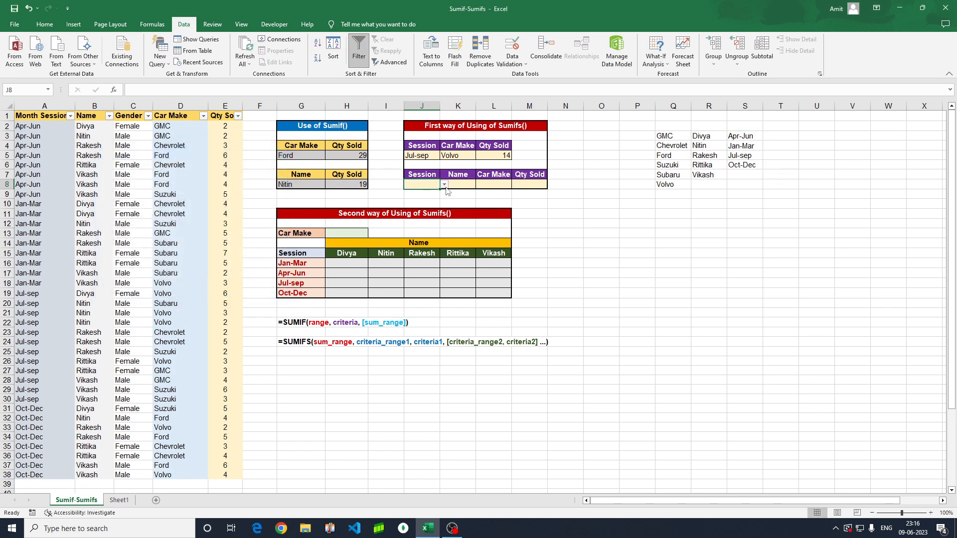
# - Add a list data validation to Name cell K8 with source =$R$3:$R$7 and check its drop-down
pyautogui.click(444, 185)
pyautogui.click(464, 186)
pyautogui.click(461, 183)
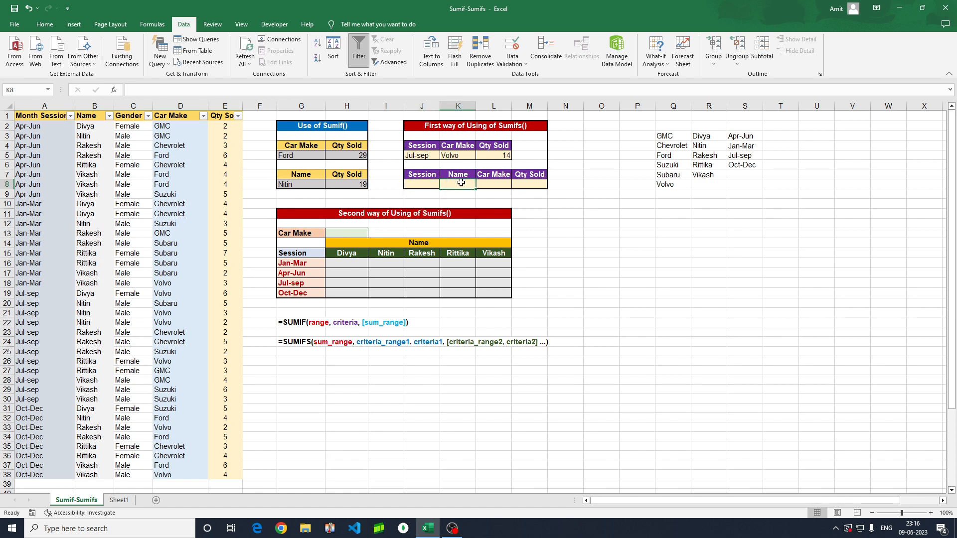
pyautogui.click(514, 48)
pyautogui.click(180, 200)
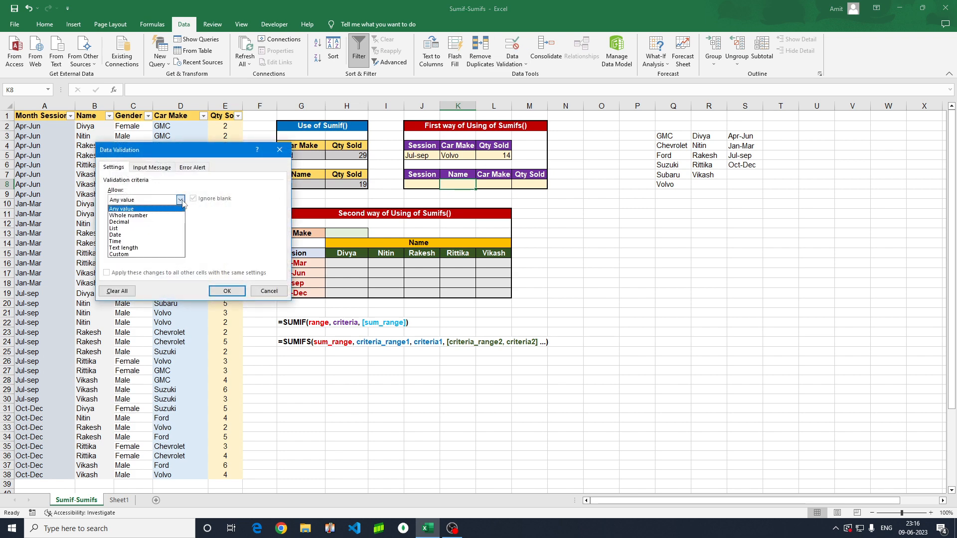
pyautogui.click(145, 228)
pyautogui.click(145, 239)
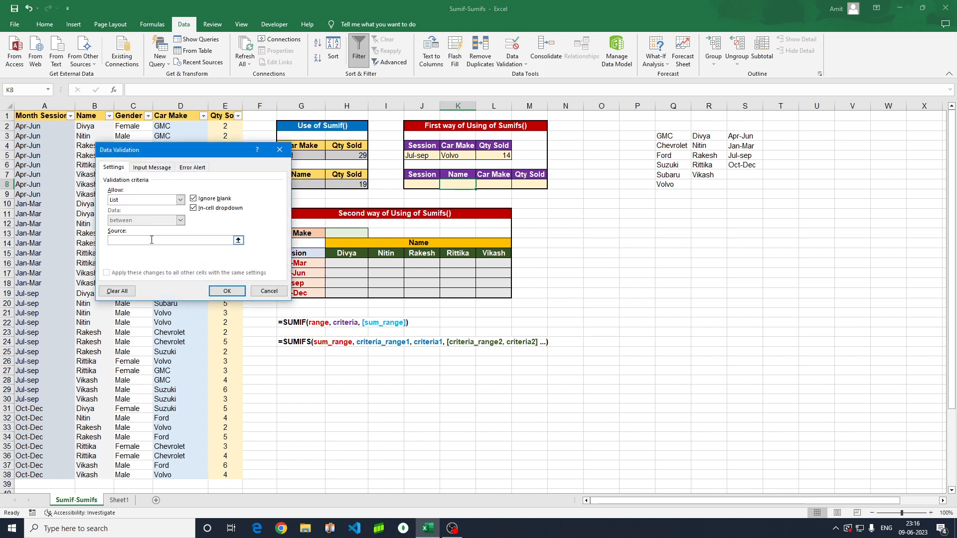
pyautogui.moveTo(704, 137); pyautogui.dragTo(704, 175)
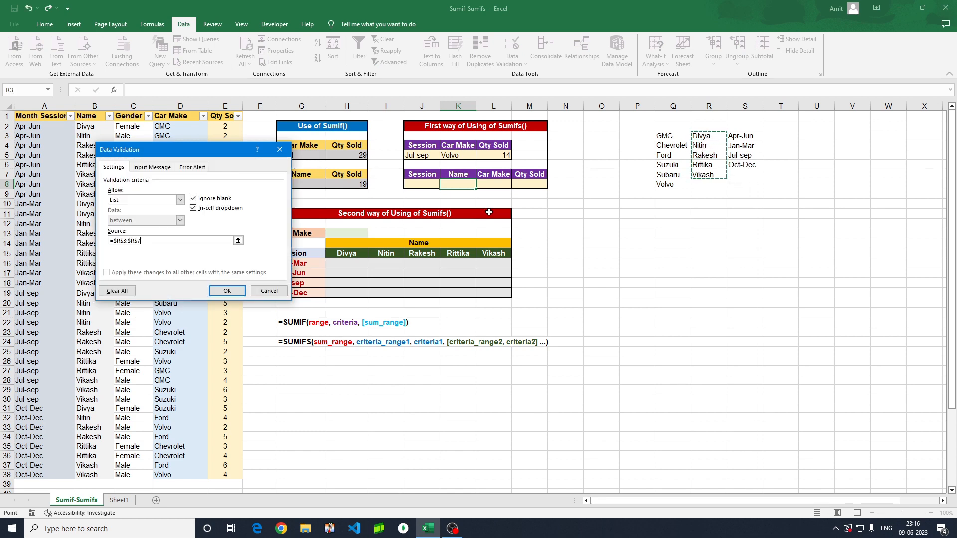
pyautogui.click(234, 293)
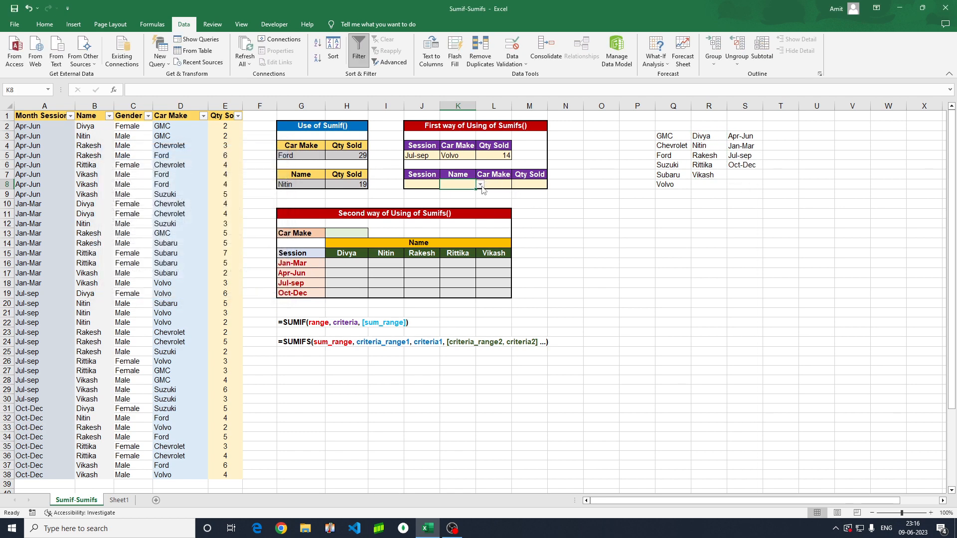
pyautogui.click(480, 184)
pyautogui.press('Escape')
# - Add a list data validation to Car Make cell L8 with source =$Q$3:$Q$8 and check its drop-down
pyautogui.click(497, 185)
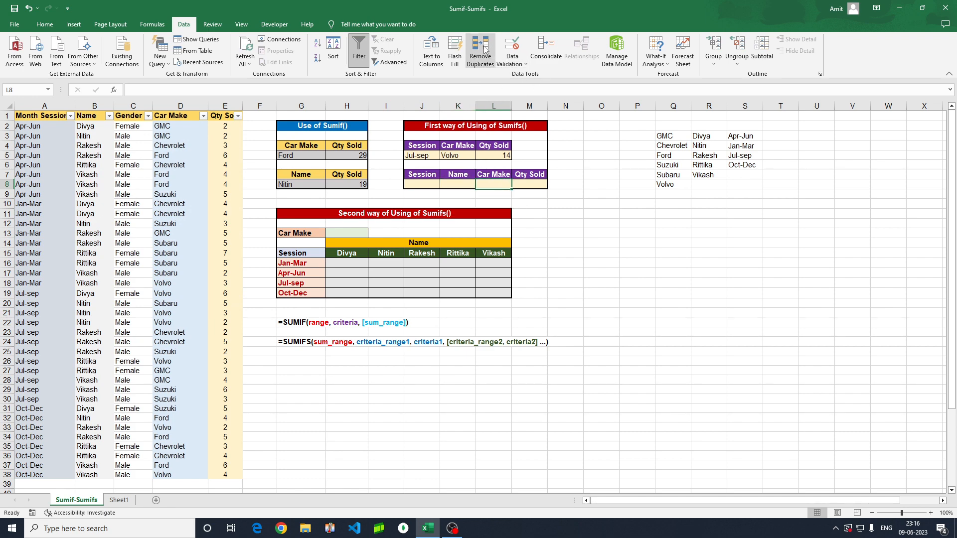
pyautogui.click(511, 48)
pyautogui.click(180, 200)
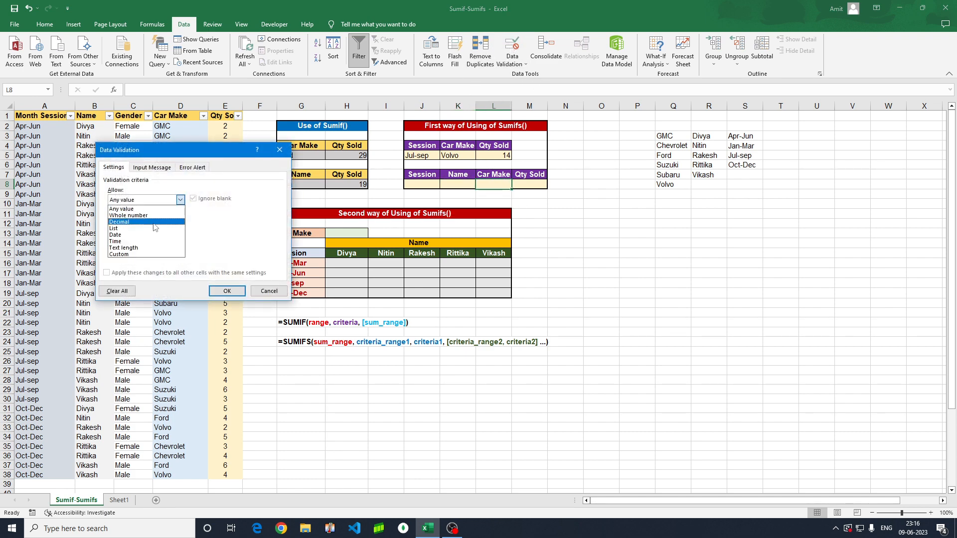
pyautogui.click(131, 232)
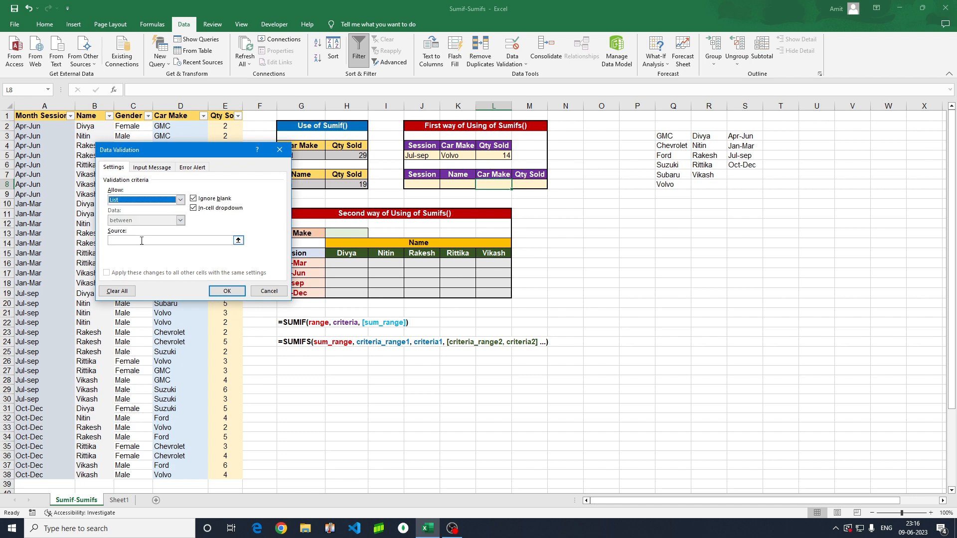
pyautogui.click(230, 240)
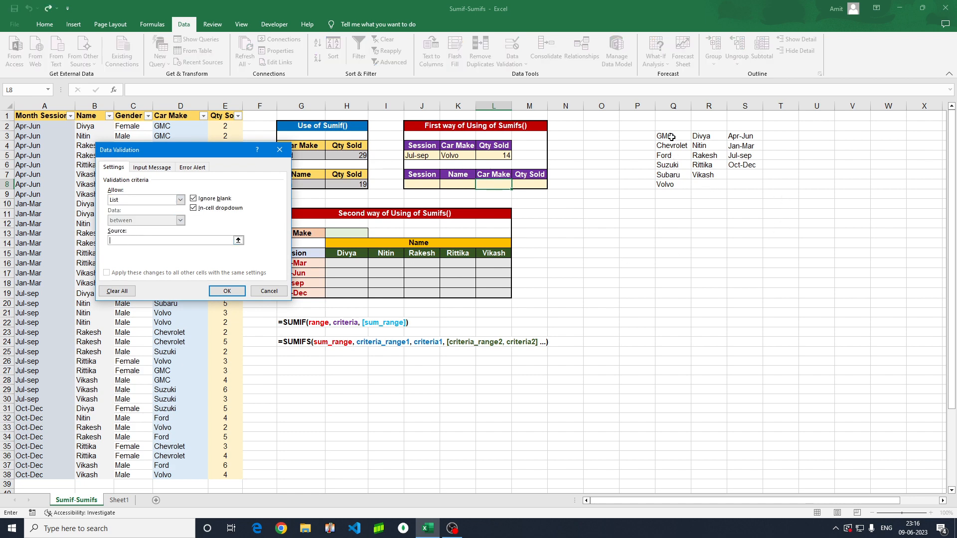
pyautogui.moveTo(671, 136); pyautogui.dragTo(671, 184)
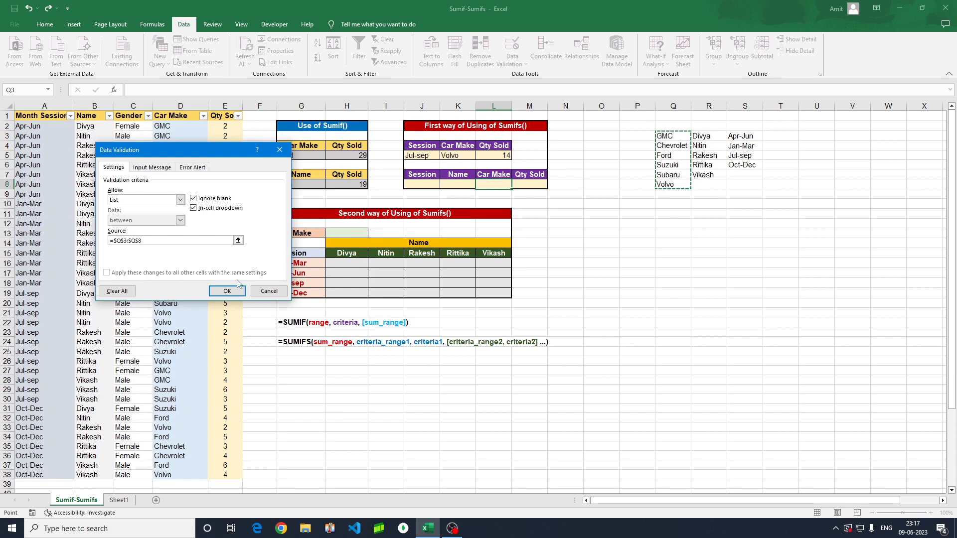
pyautogui.click(233, 291)
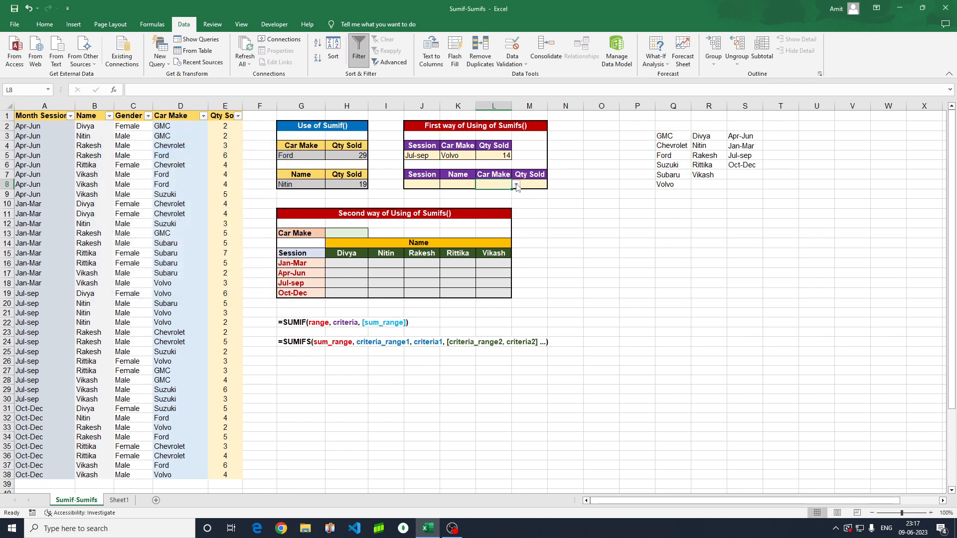
pyautogui.click(517, 185)
pyautogui.click(550, 213)
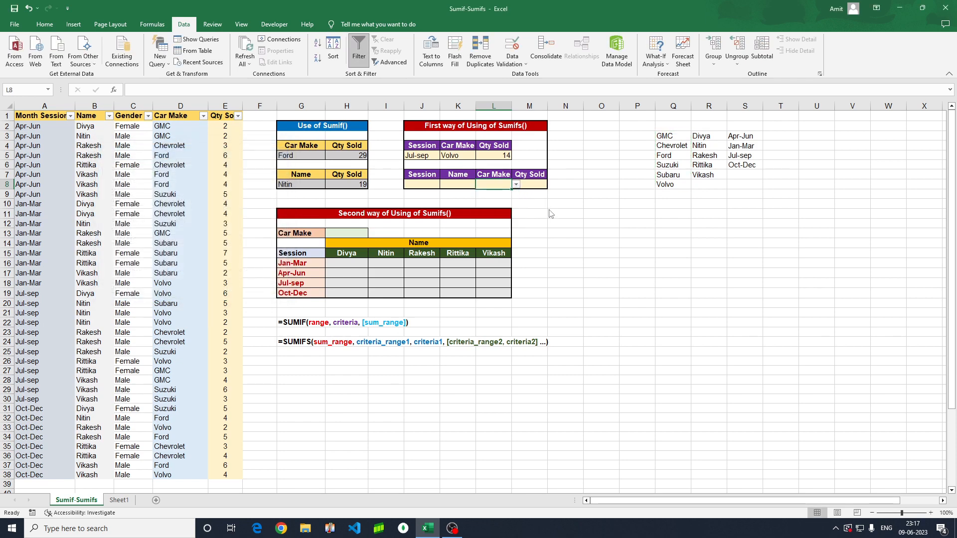
# - Try Oct-Dec in the Session list of J8, and settle on Apr-Jun
pyautogui.click(531, 184)
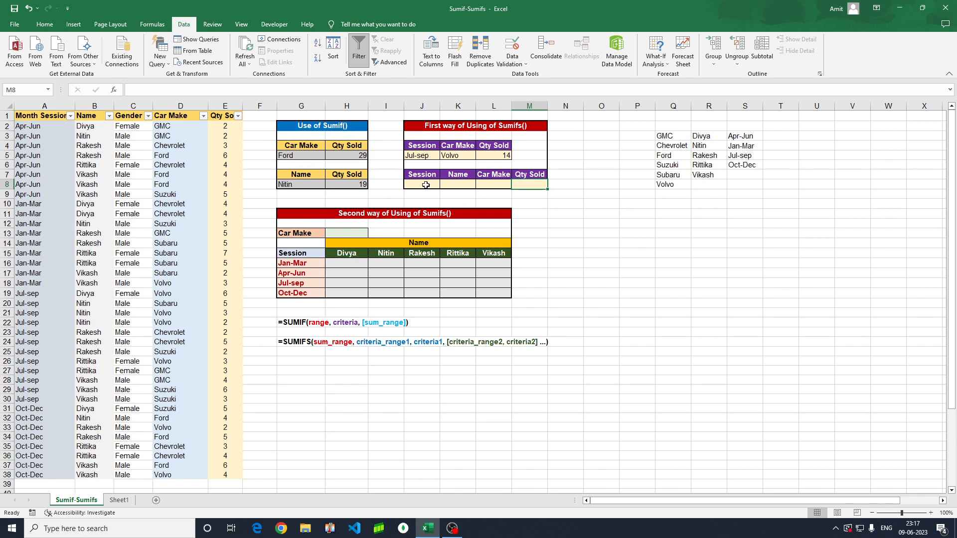
pyautogui.click(426, 185)
pyautogui.click(444, 185)
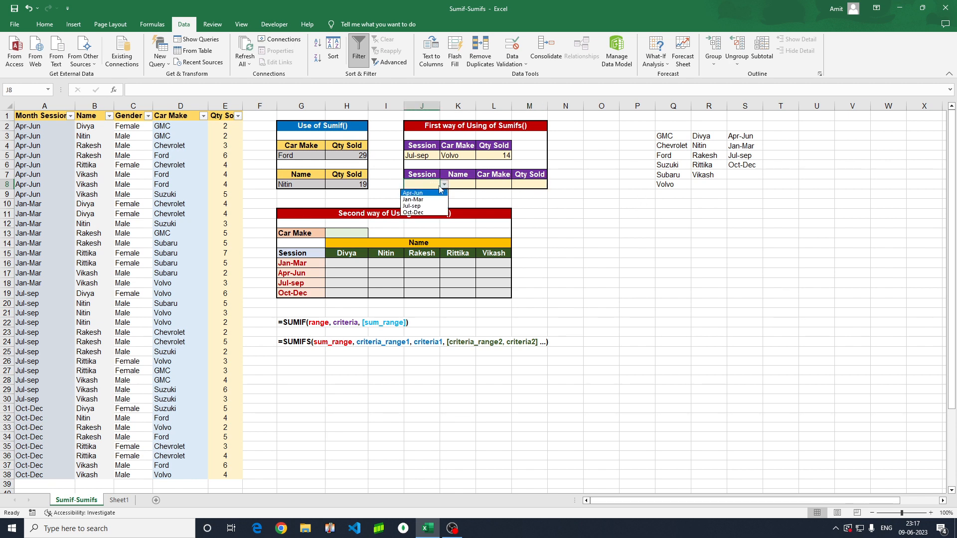
pyautogui.click(420, 212)
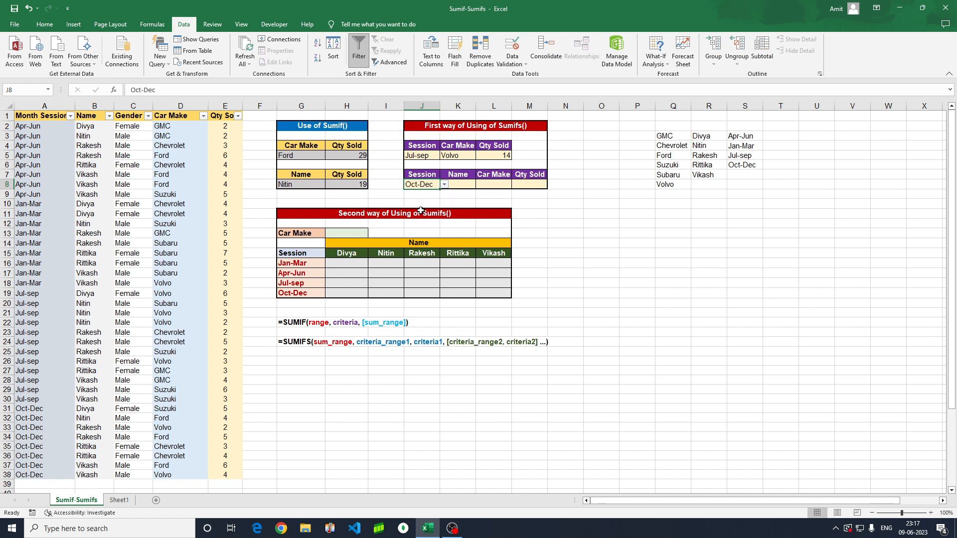
pyautogui.click(443, 185)
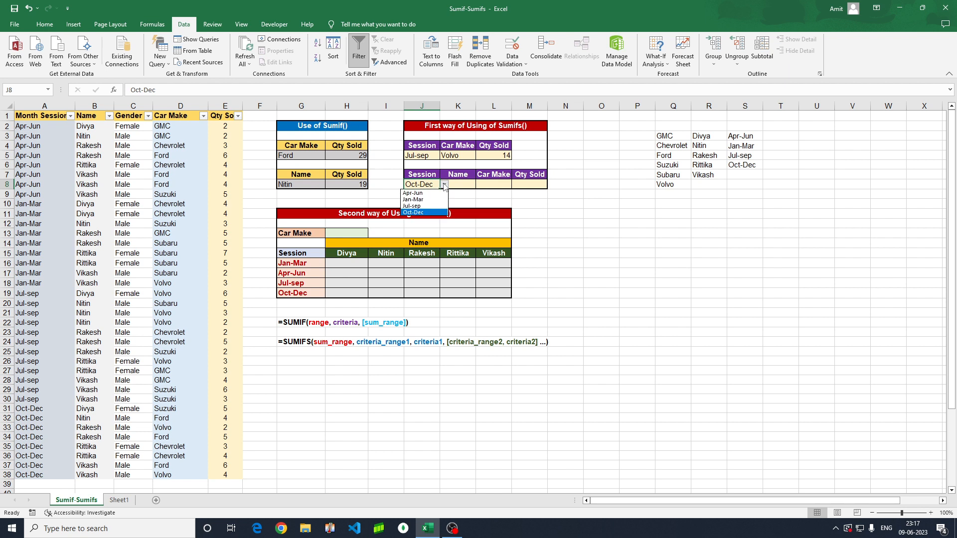
pyautogui.click(428, 193)
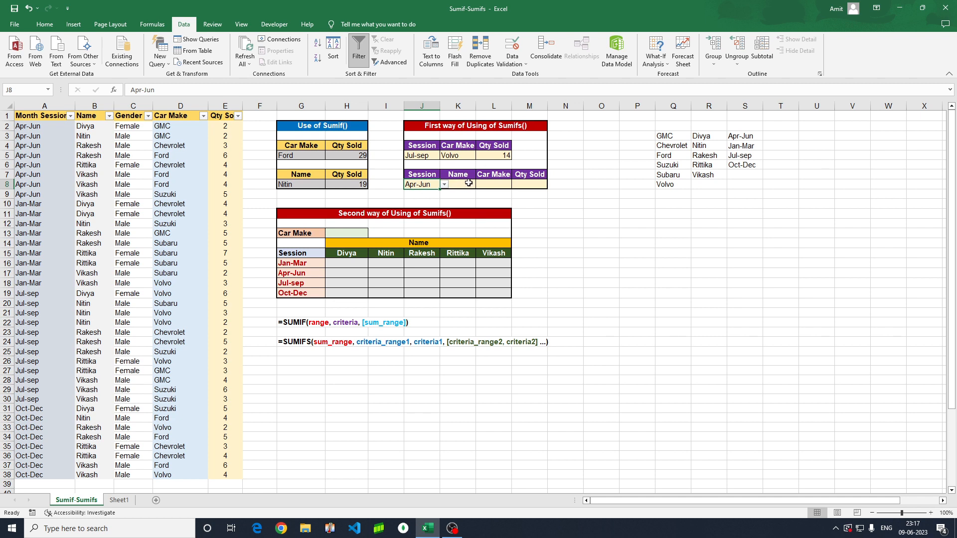
# - Choose the last listed person's name in K8 and Ford as the car make in L8
pyautogui.click(469, 185)
pyautogui.click(480, 184)
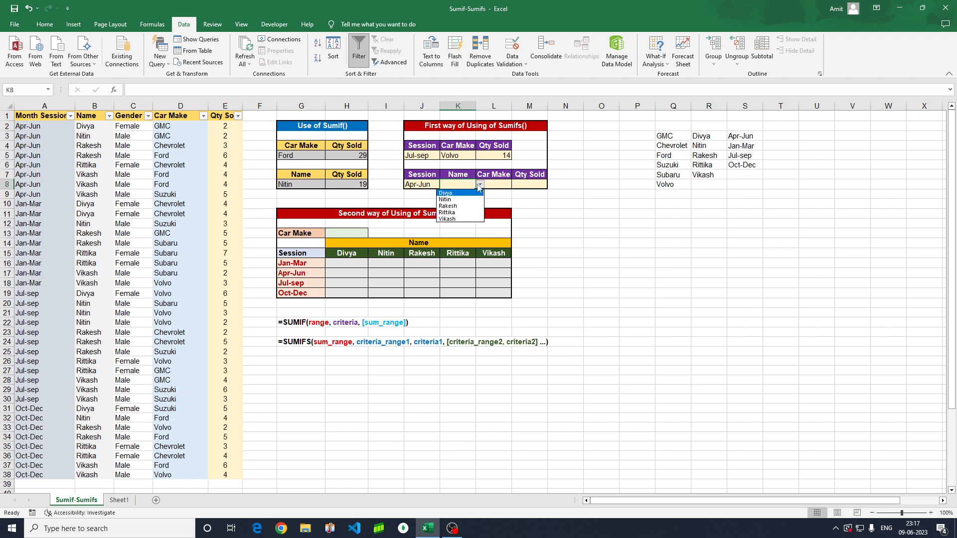
pyautogui.click(454, 217)
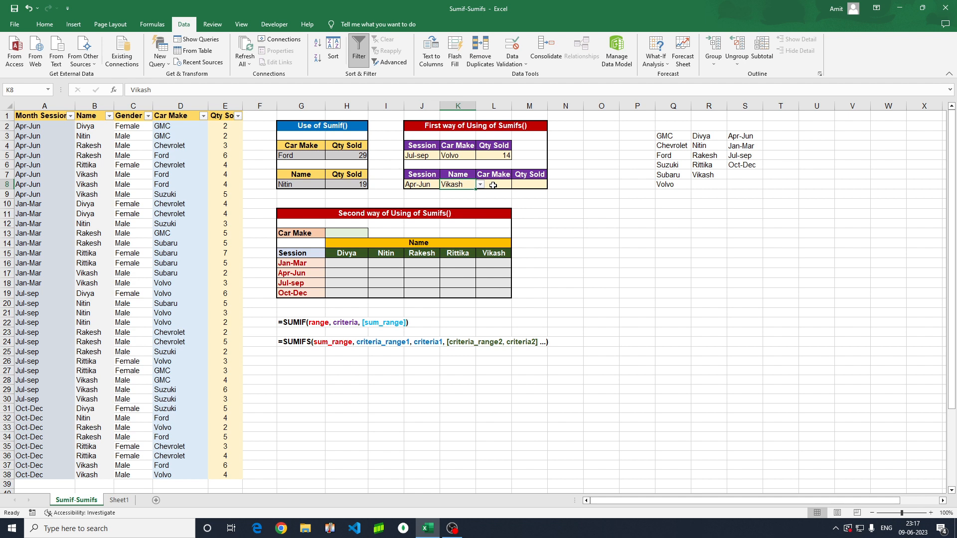
pyautogui.click(492, 185)
pyautogui.click(516, 185)
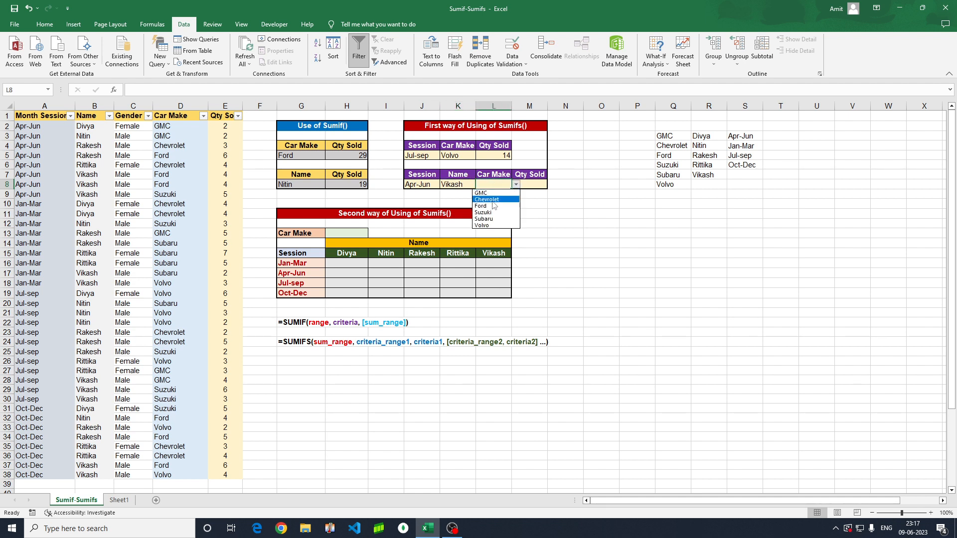
pyautogui.click(484, 206)
# - Start a SUMIFS formula in Qty Sold cell M8 with E2:E38 as the sum range
pyautogui.click(523, 184)
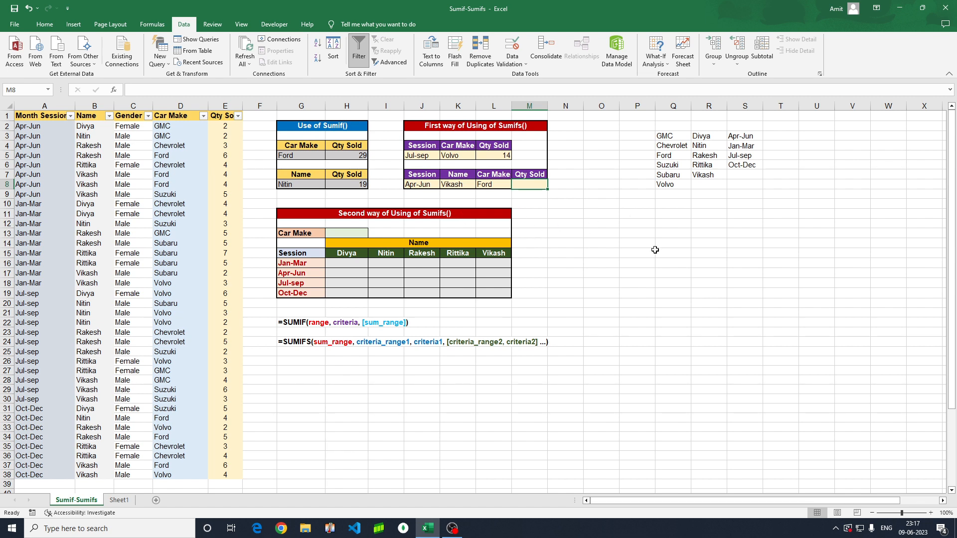
pyautogui.write('=')
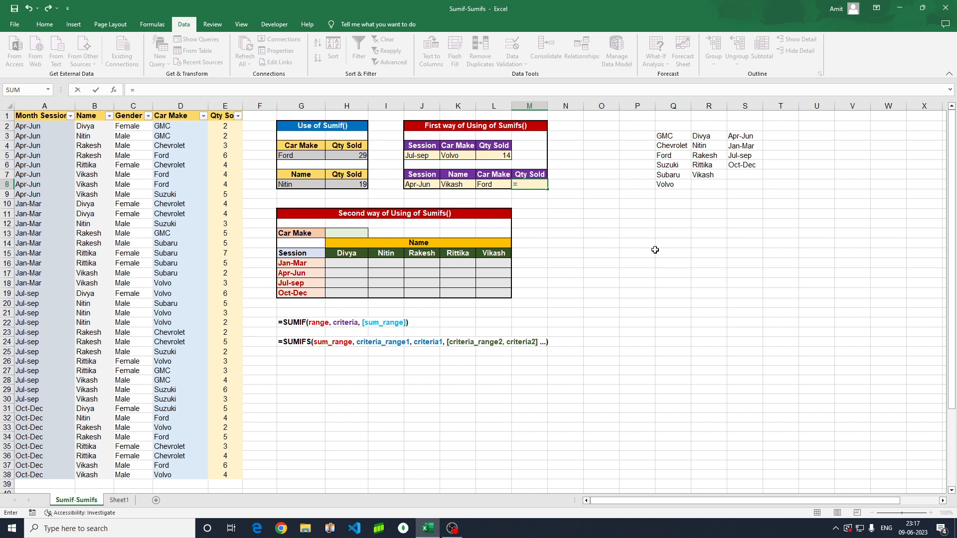
pyautogui.write('sumifs')
pyautogui.press('Tab')
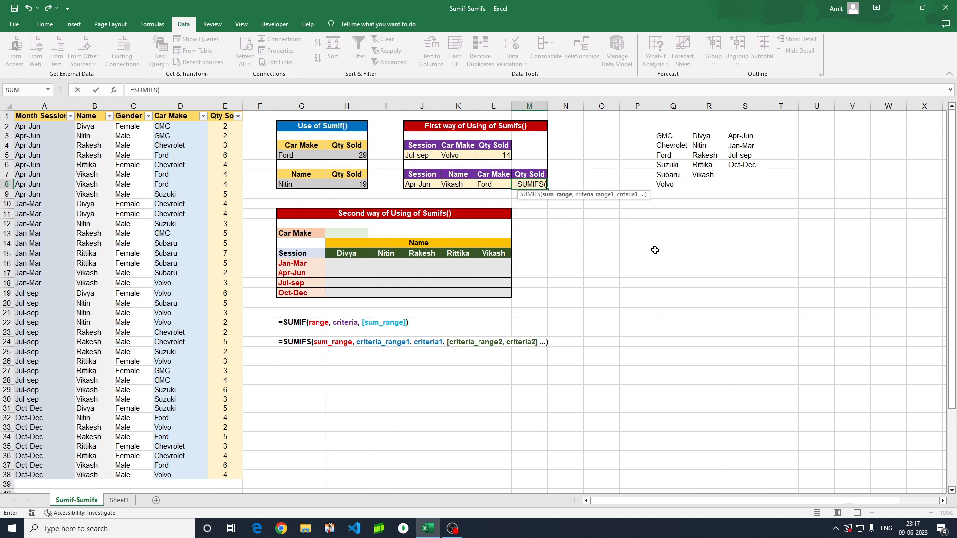
pyautogui.click(227, 125)
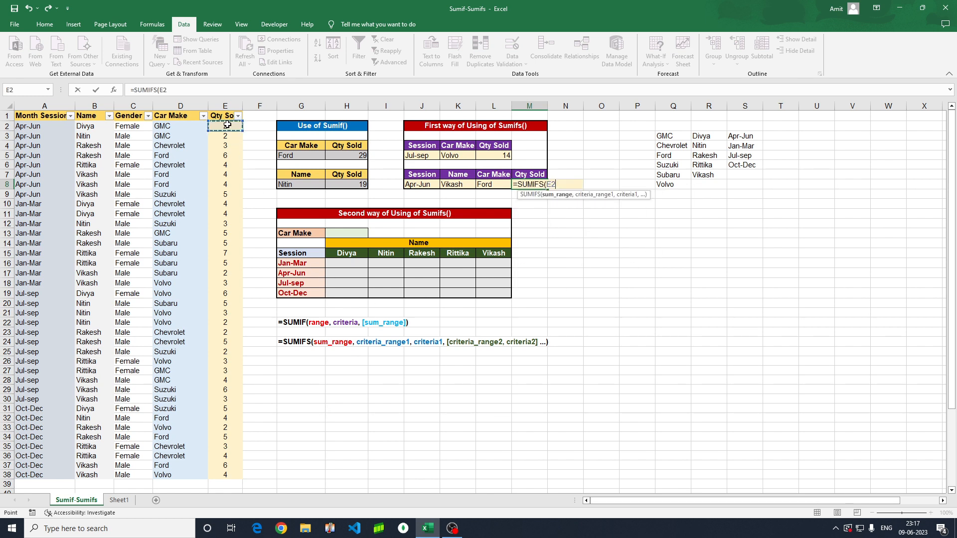
pyautogui.hotkey('ctrl', 'shift', 'Down')
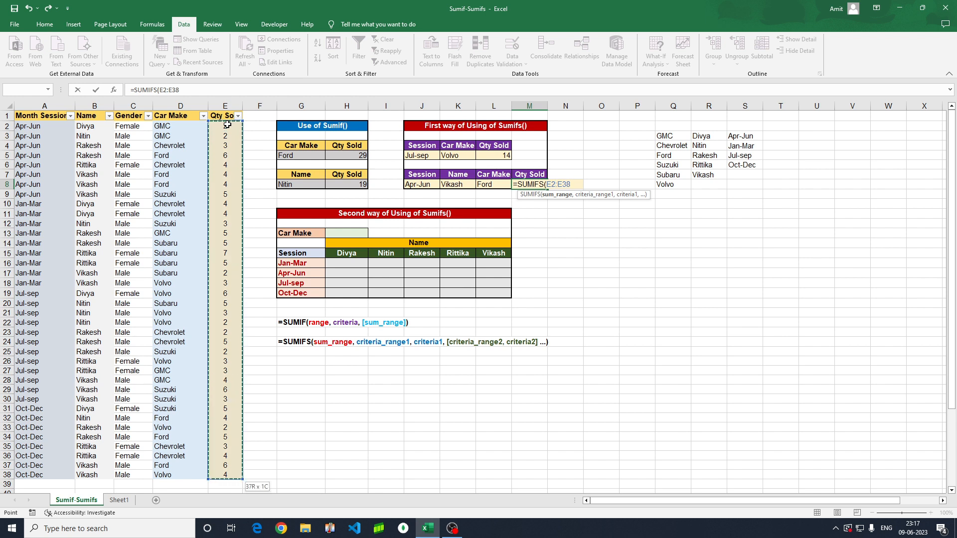
pyautogui.write(',')
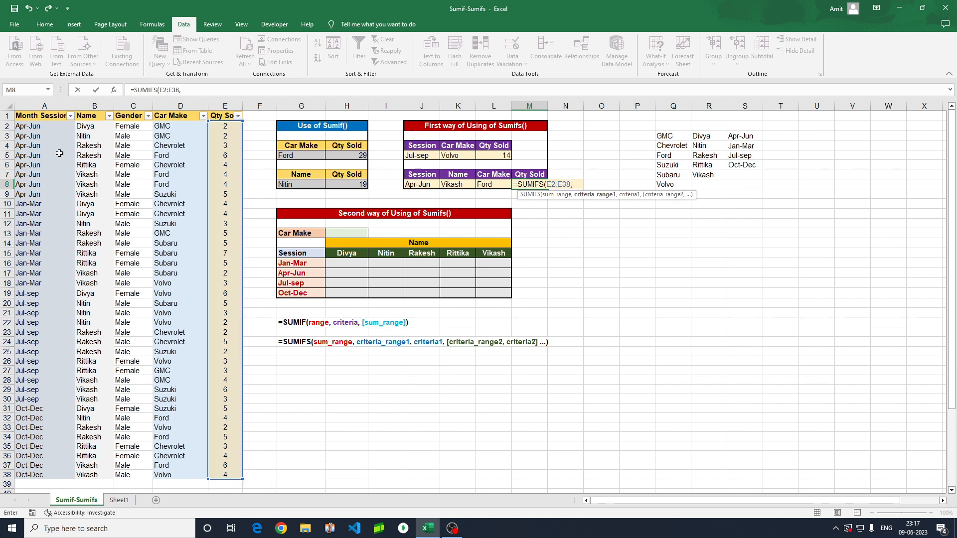
# - Add Month Session range A2:A38 with criterion J8 as the first criteria pair of the M8 formula
pyautogui.click(48, 126)
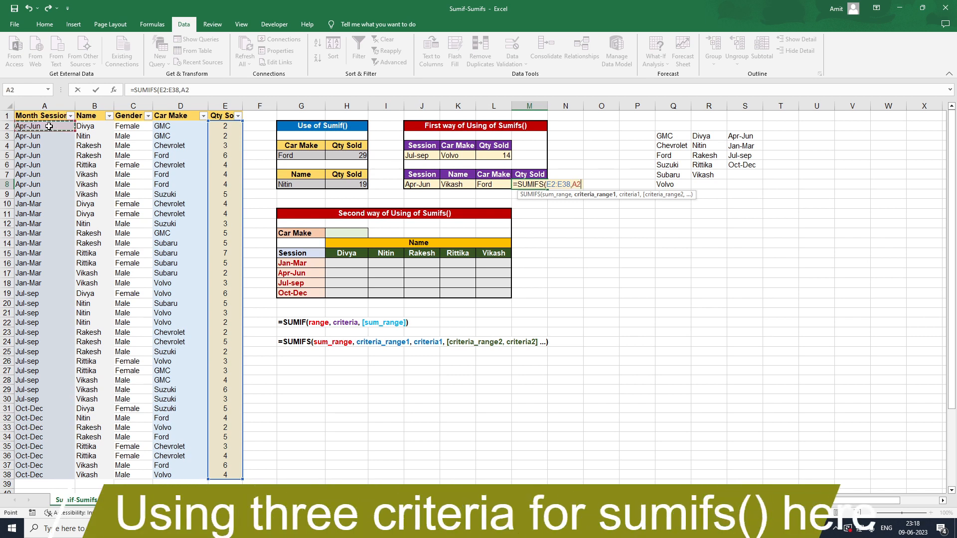
pyautogui.hotkey('ctrl', 'shift', 'Down')
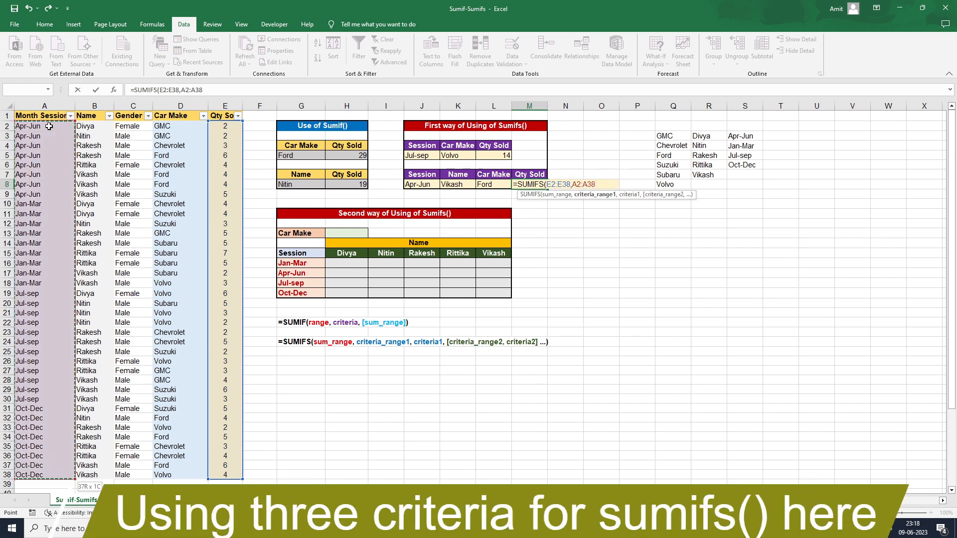
pyautogui.write(',')
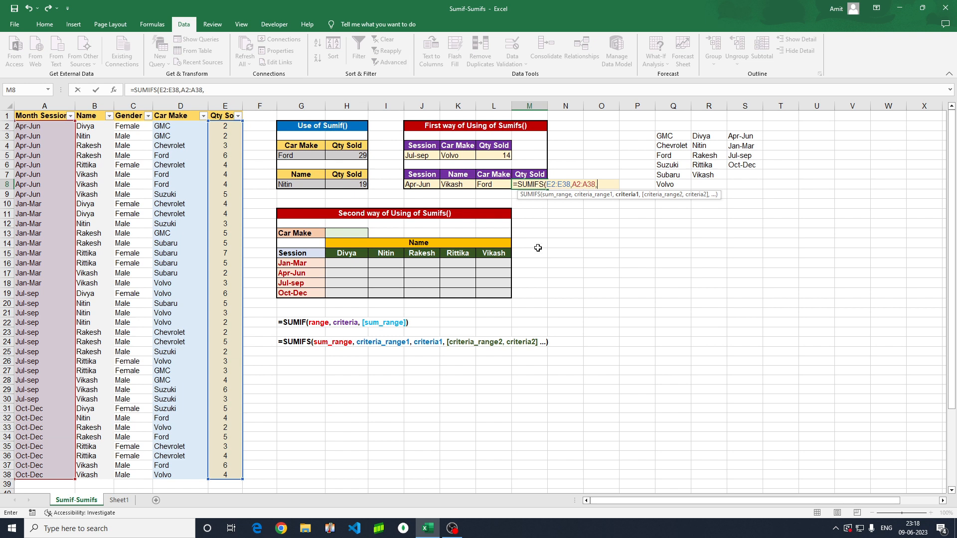
pyautogui.click(431, 185)
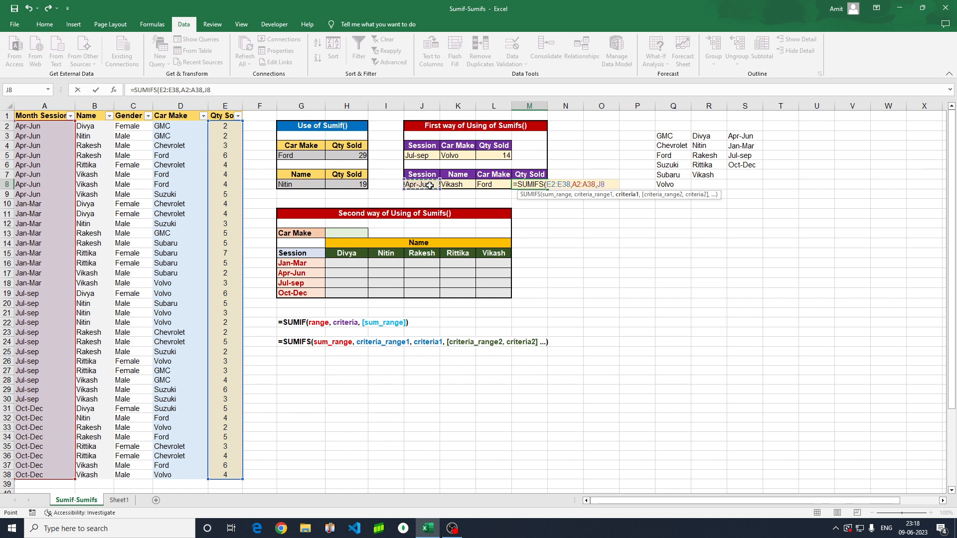
pyautogui.write(',')
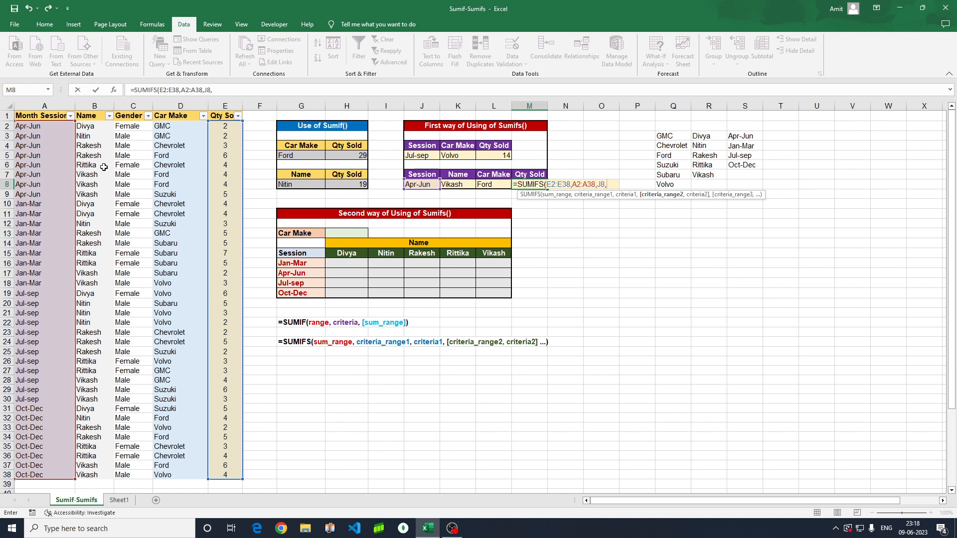
# - Add Name range B2:B38 with criterion K8 as the second criteria pair of the M8 formula
pyautogui.click(92, 128)
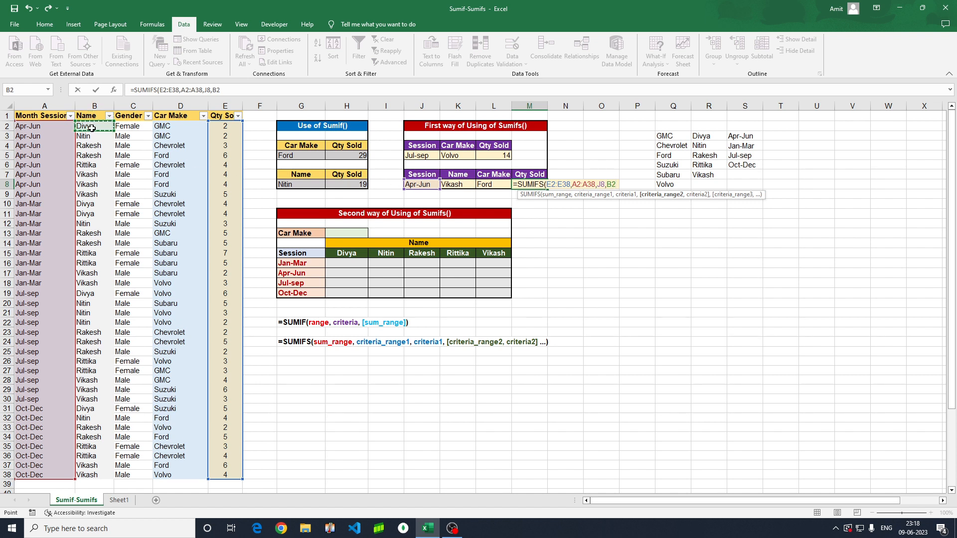
pyautogui.hotkey('ctrl', 'shift', 'Down')
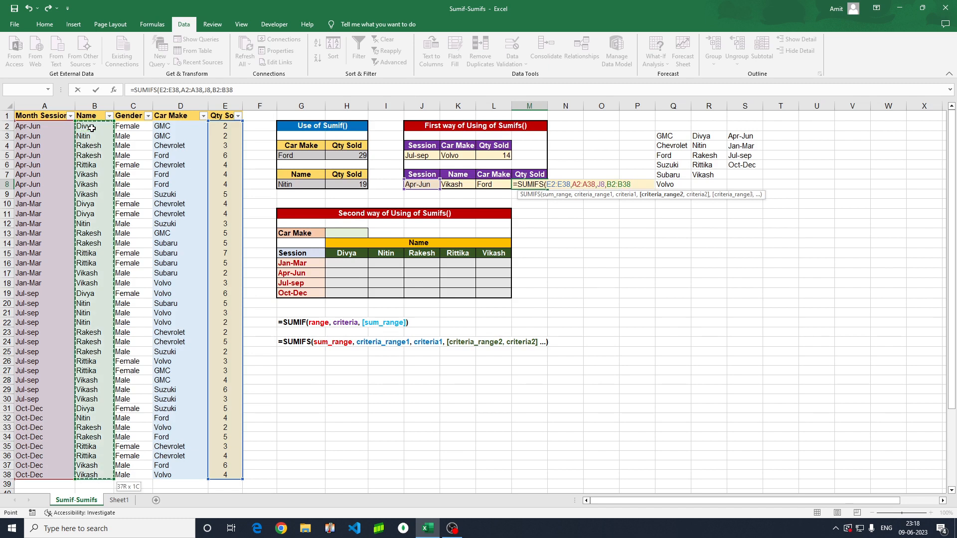
pyautogui.write(',')
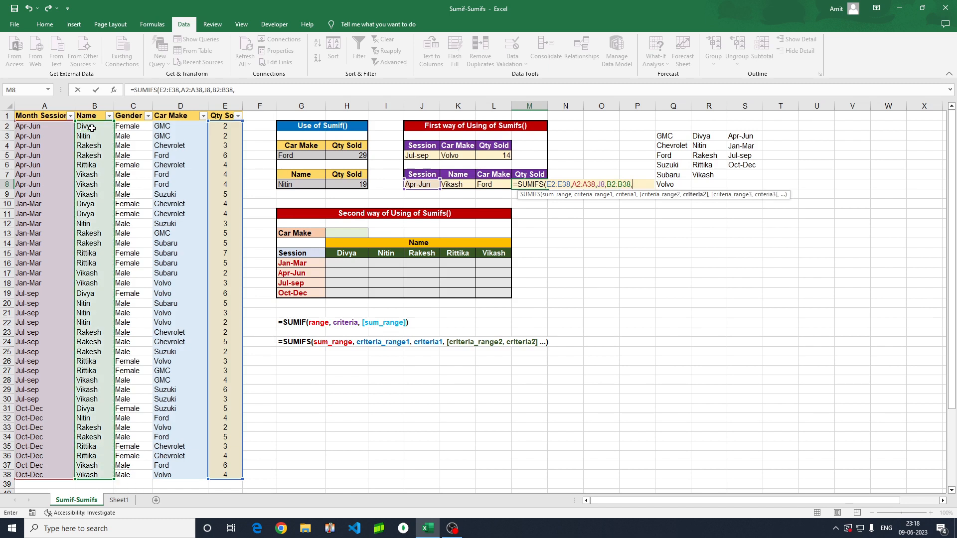
pyautogui.click(457, 185)
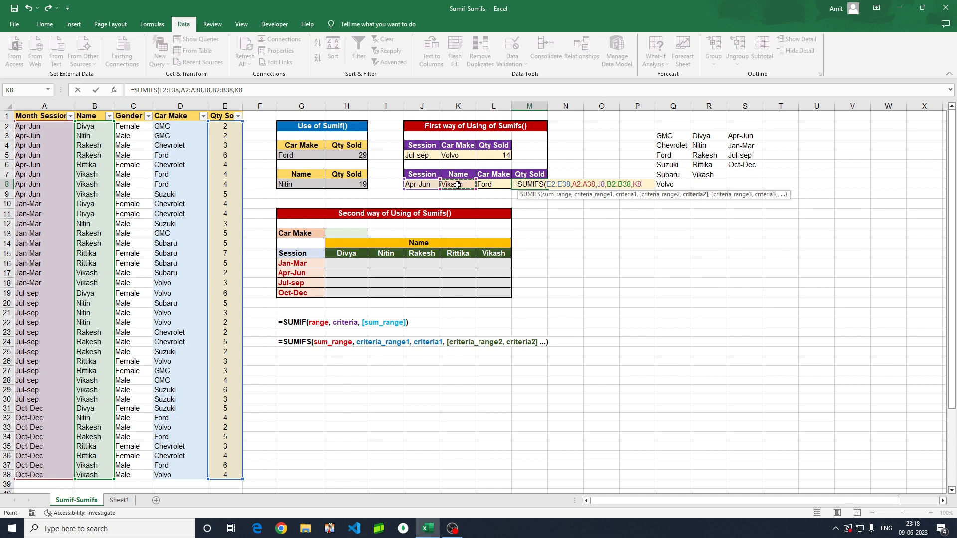
# - Add Car Make range D2:D38 with criterion L8 as the third criteria pair and complete the M8 formula
pyautogui.write(',')
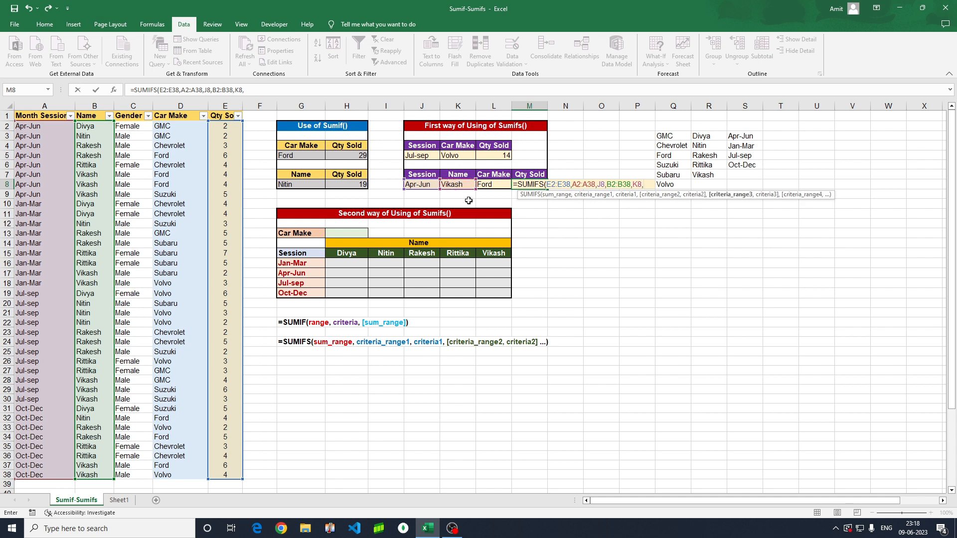
pyautogui.click(171, 127)
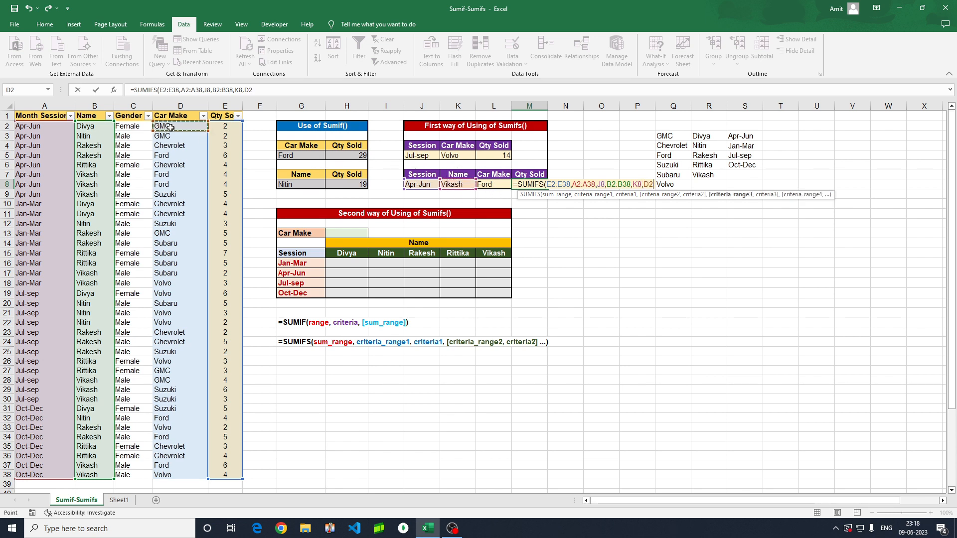
pyautogui.hotkey('ctrl', 'shift', 'Down')
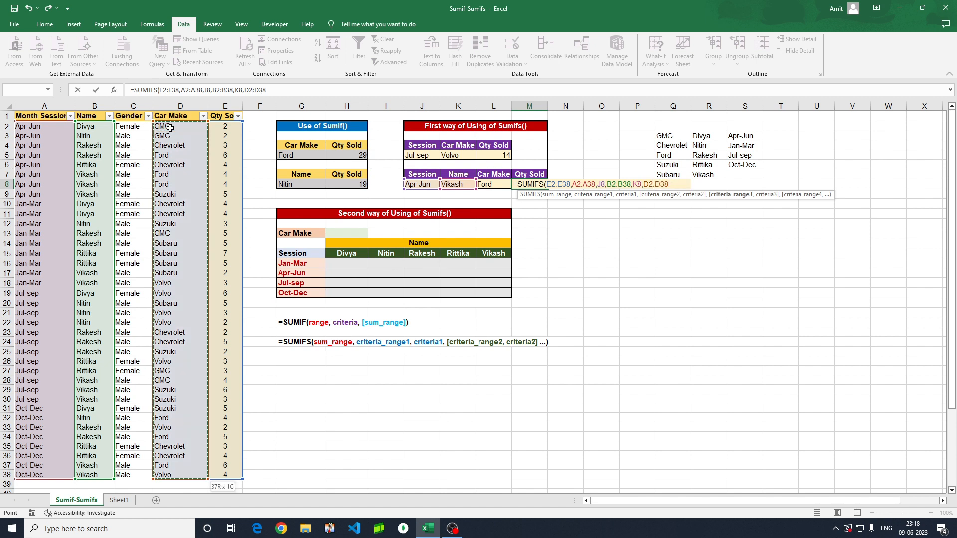
pyautogui.write(',')
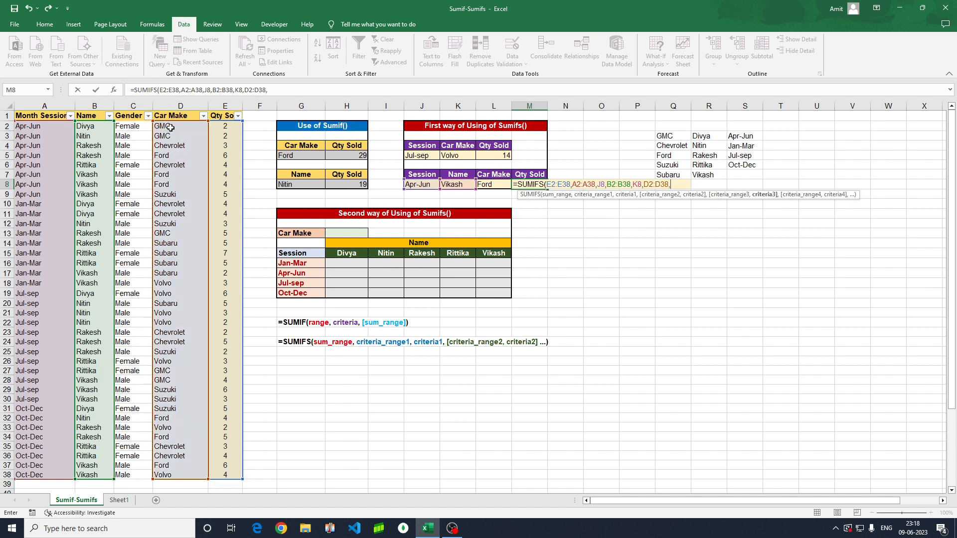
pyautogui.click(490, 185)
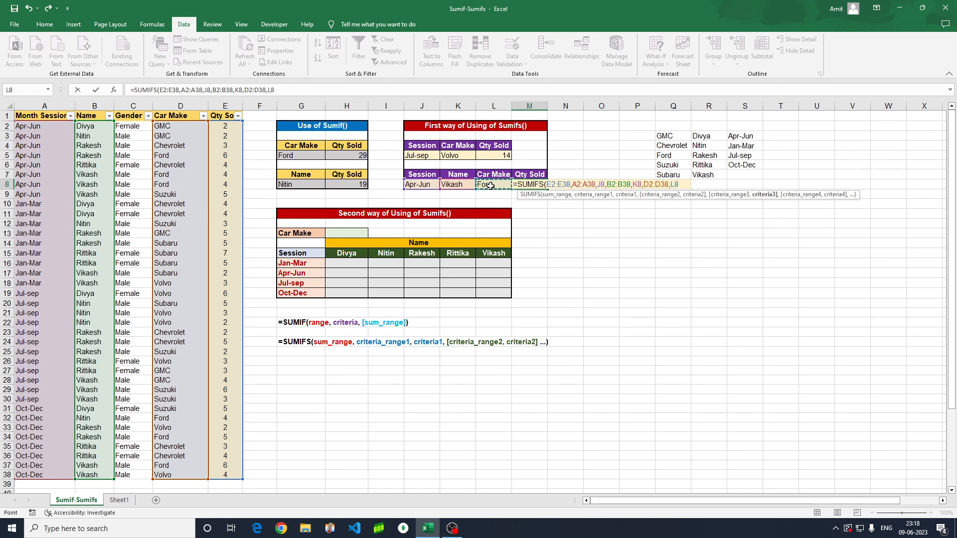
pyautogui.write(')')
pyautogui.hotkey('ctrl', 'Return')
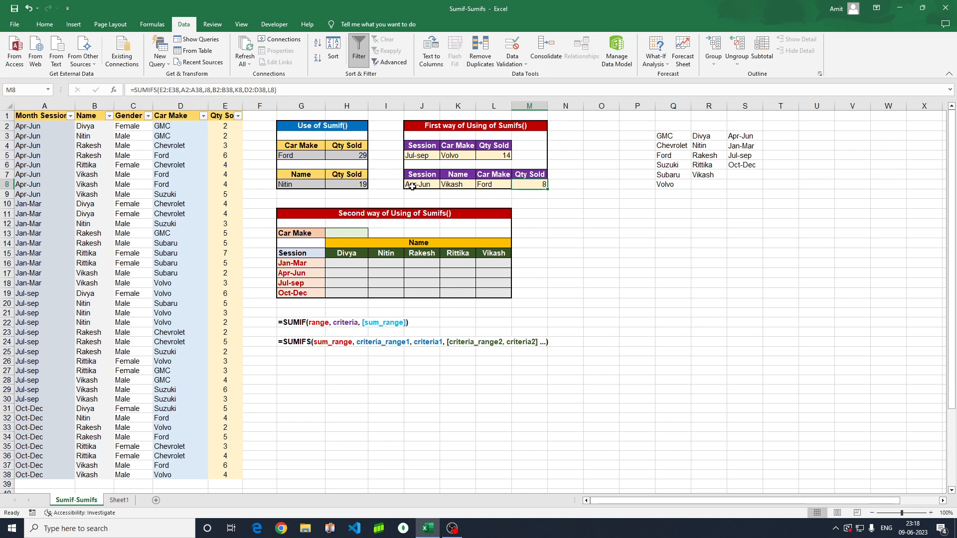
# - Filter the data to session Apr-Jun and the person chosen in K8, and check the sum of the Ford rows' Qty Sold against M8
pyautogui.click(71, 116)
pyautogui.click(29, 226)
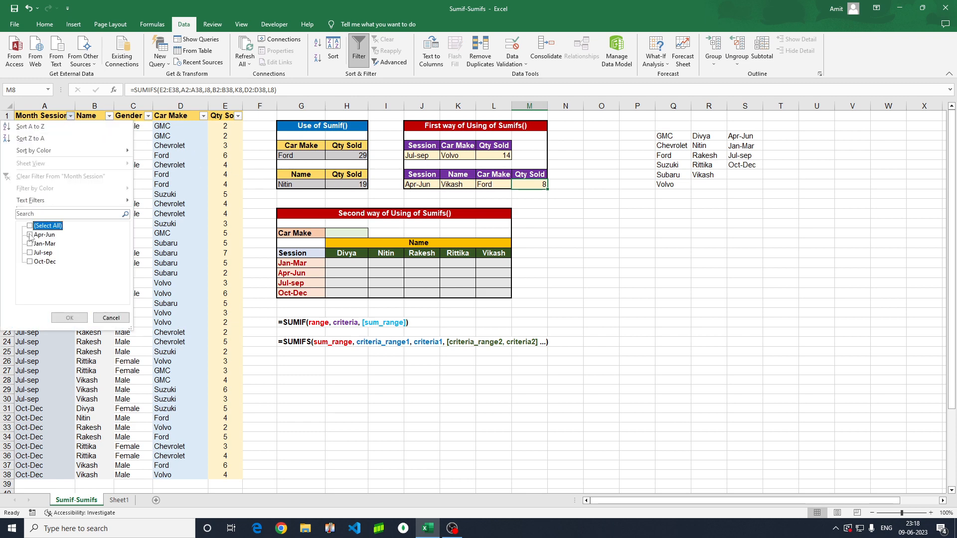
pyautogui.click(30, 234)
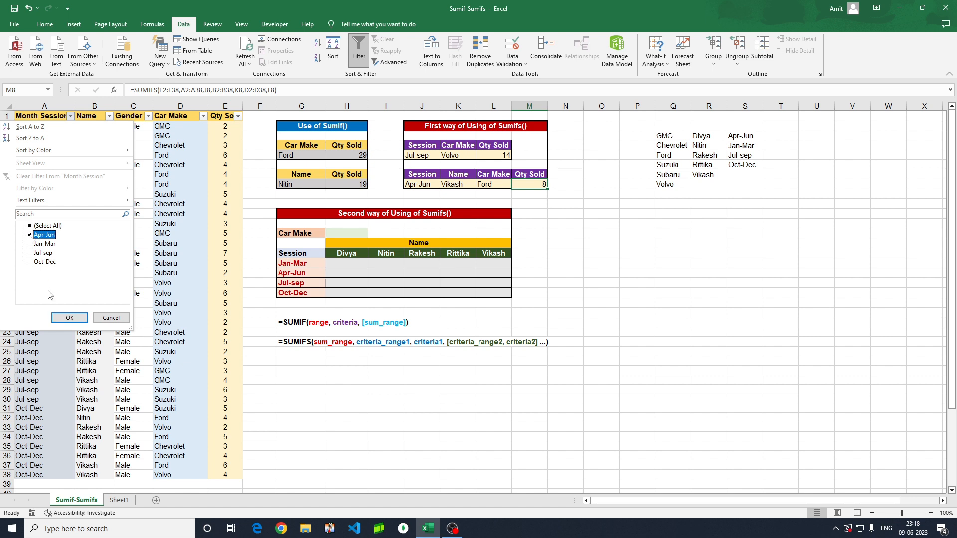
pyautogui.click(69, 318)
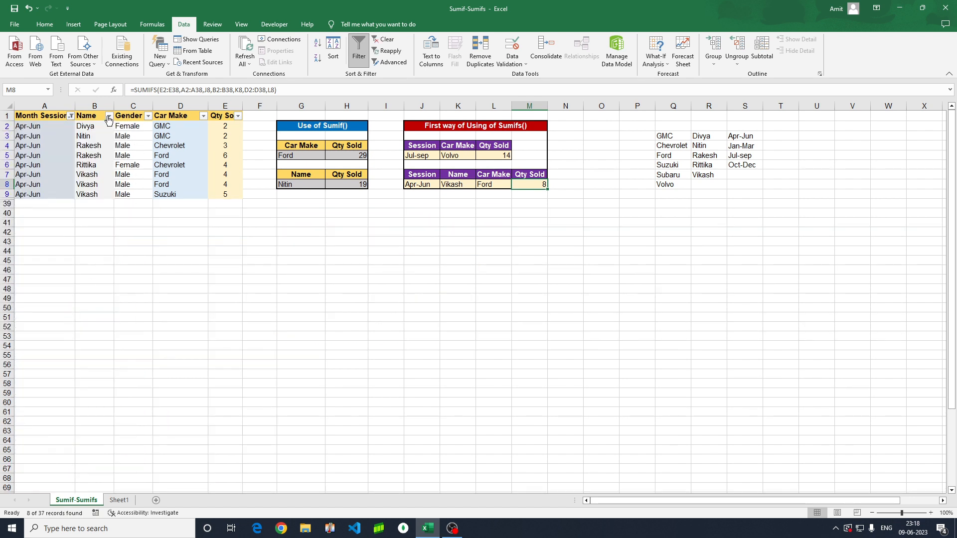
pyautogui.click(108, 117)
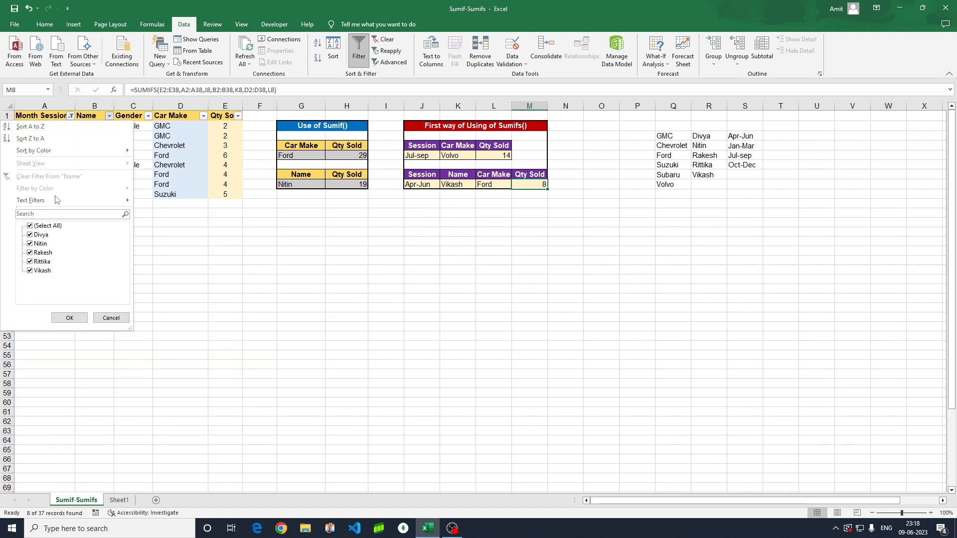
pyautogui.click(30, 270)
pyautogui.click(69, 317)
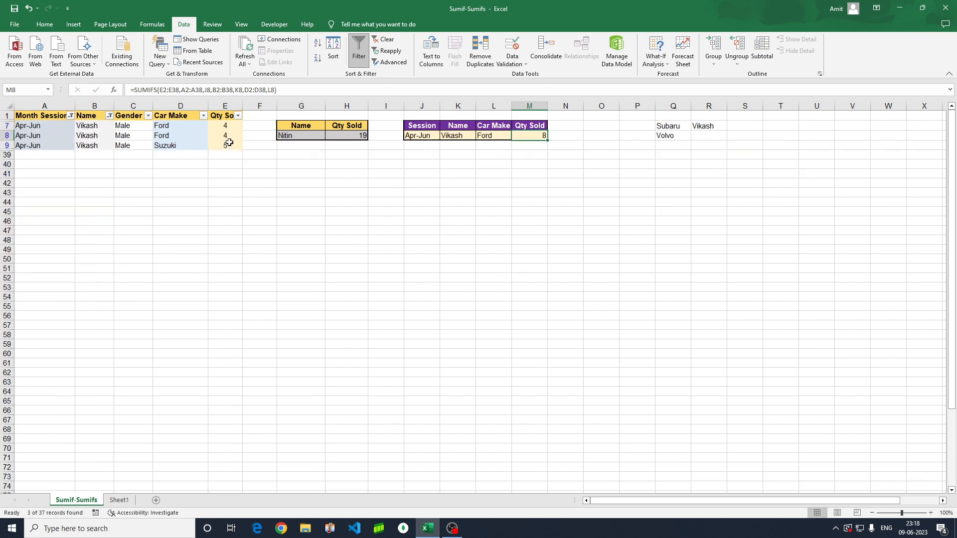
pyautogui.moveTo(158, 127); pyautogui.dragTo(227, 134)
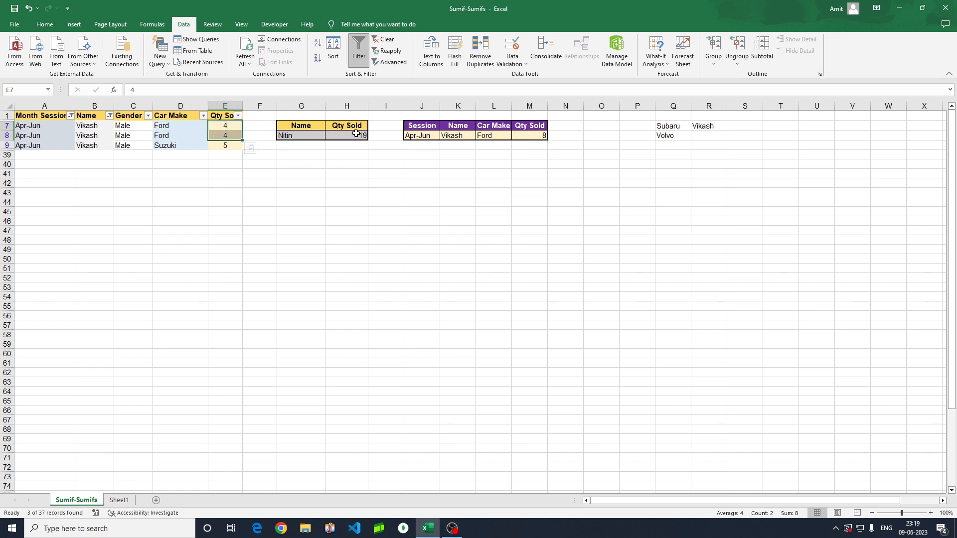
# - Show all records again by clearing the Name and Month Session filters
pyautogui.click(109, 115)
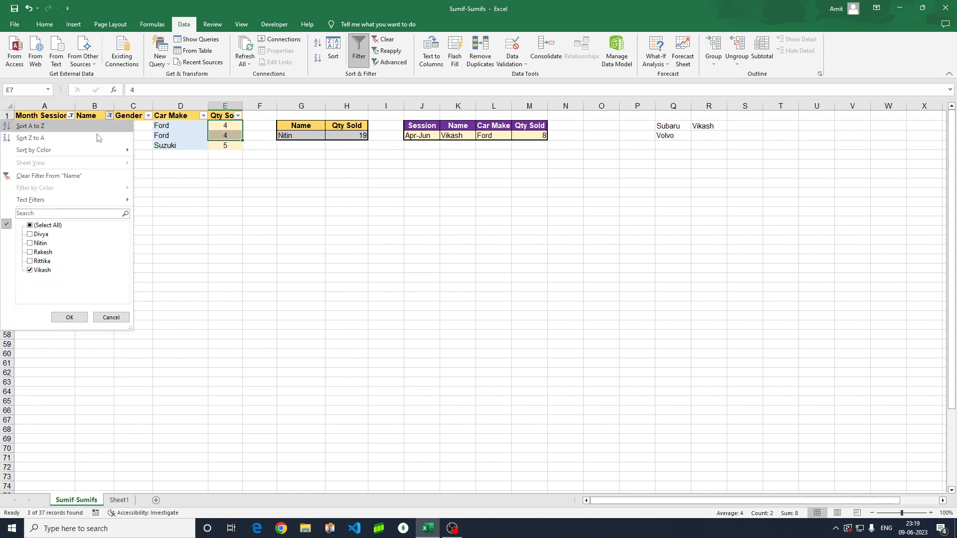
pyautogui.click(29, 225)
pyautogui.click(69, 317)
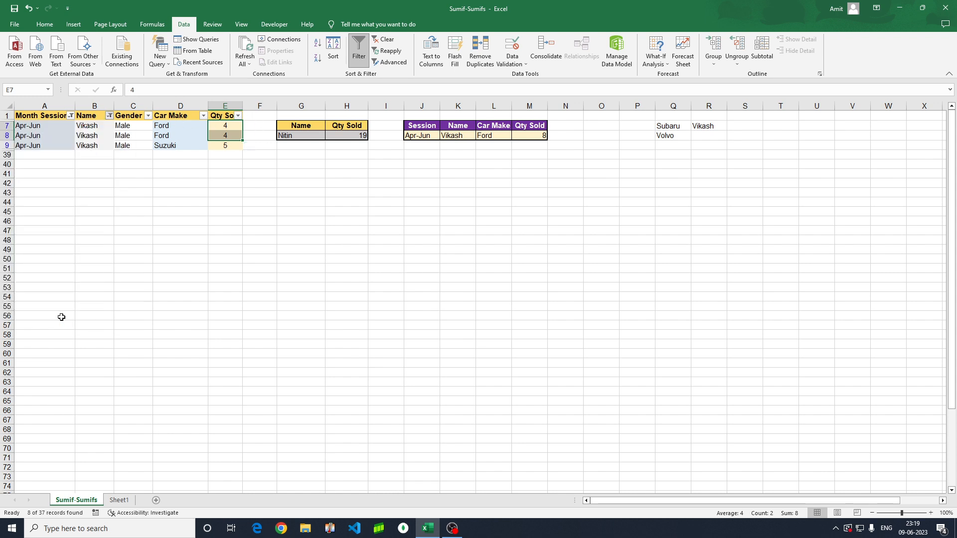
pyautogui.click(70, 116)
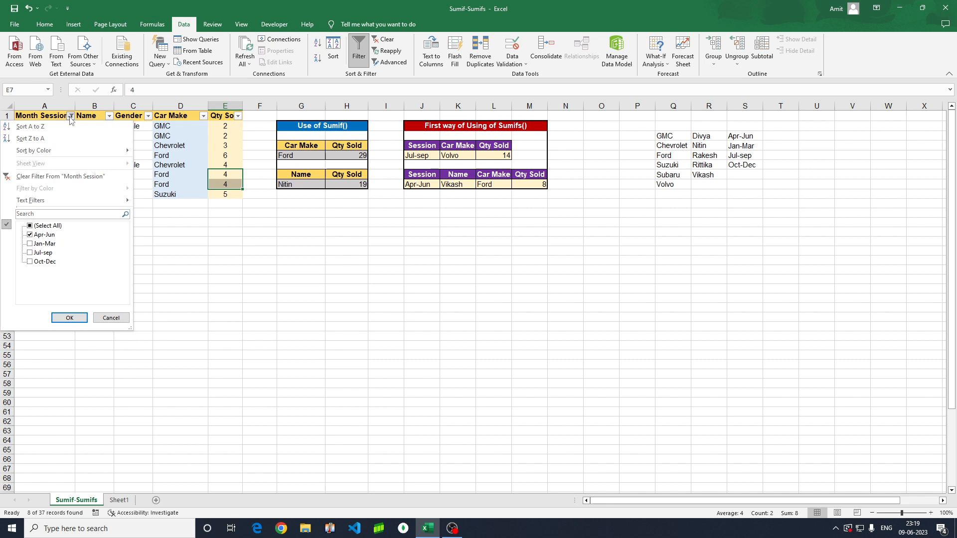
pyautogui.click(30, 225)
pyautogui.click(68, 318)
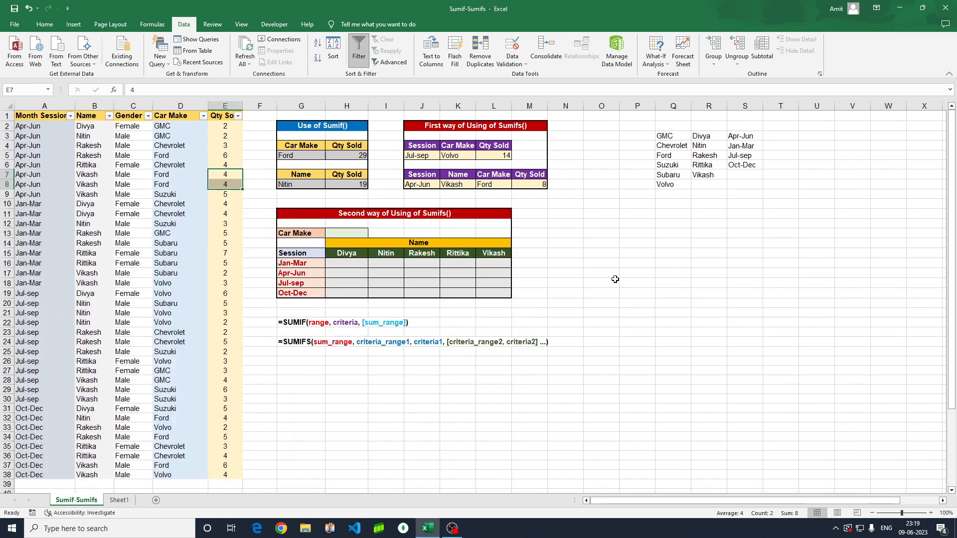
pyautogui.click(629, 265)
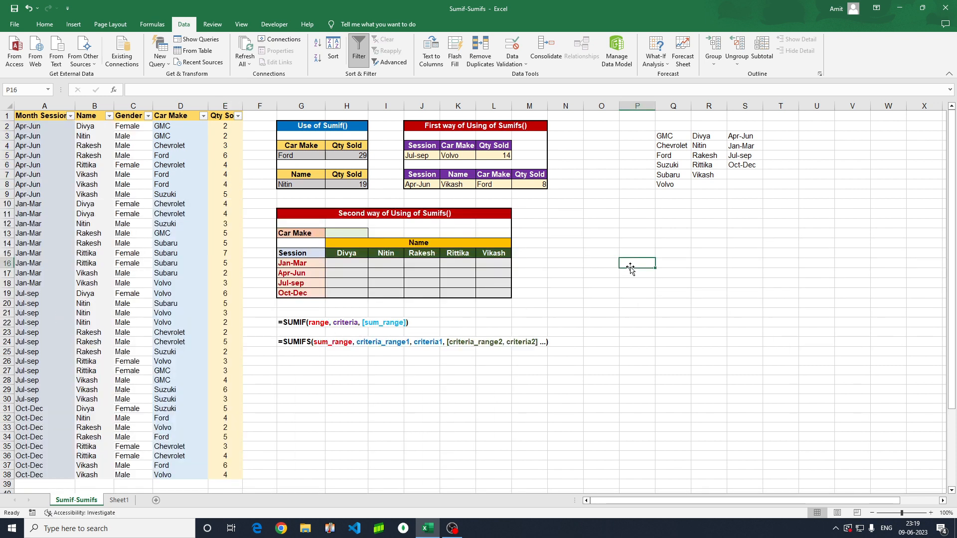
# - Add a list validation to Car Make cell H13 with source $Q$3:$Q$8 and check its drop-down
pyautogui.click(352, 235)
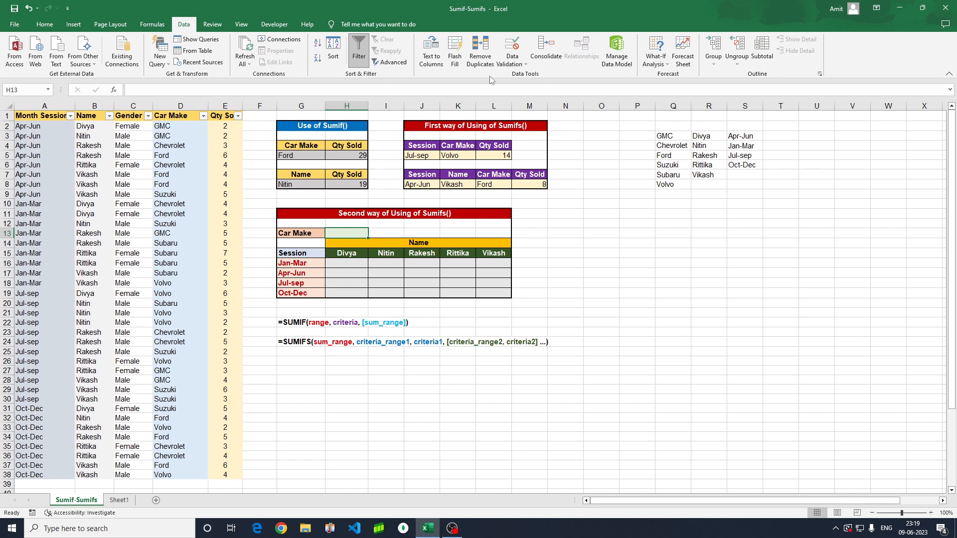
pyautogui.click(515, 45)
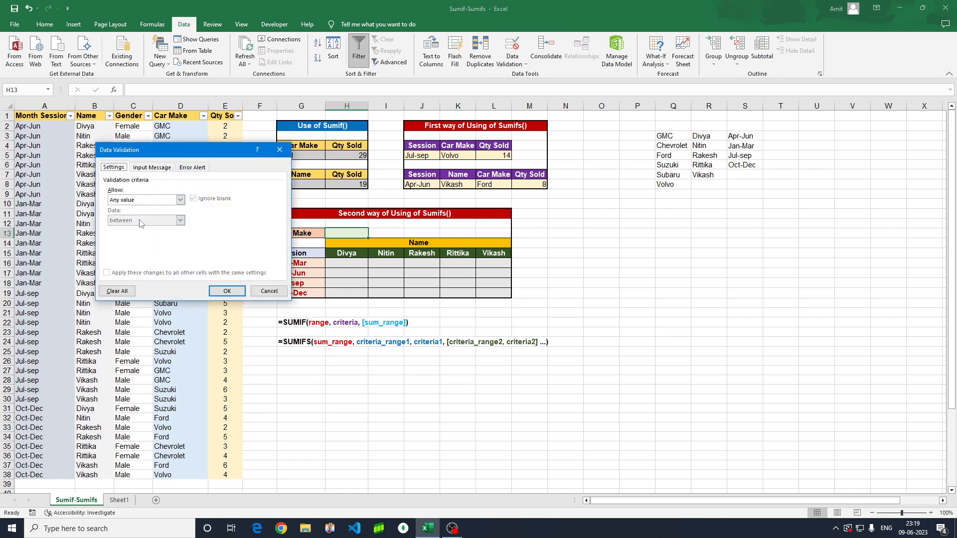
pyautogui.click(159, 201)
pyautogui.click(127, 229)
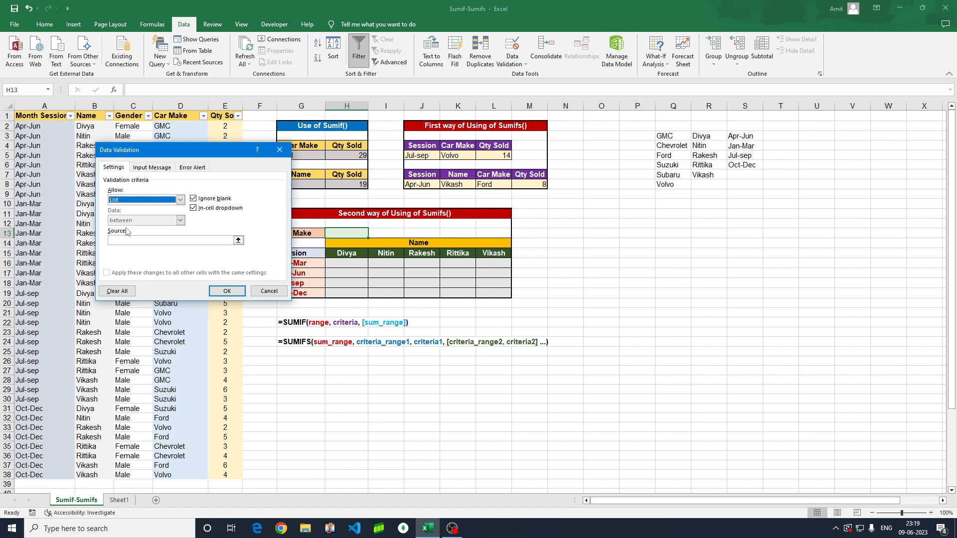
pyautogui.click(133, 240)
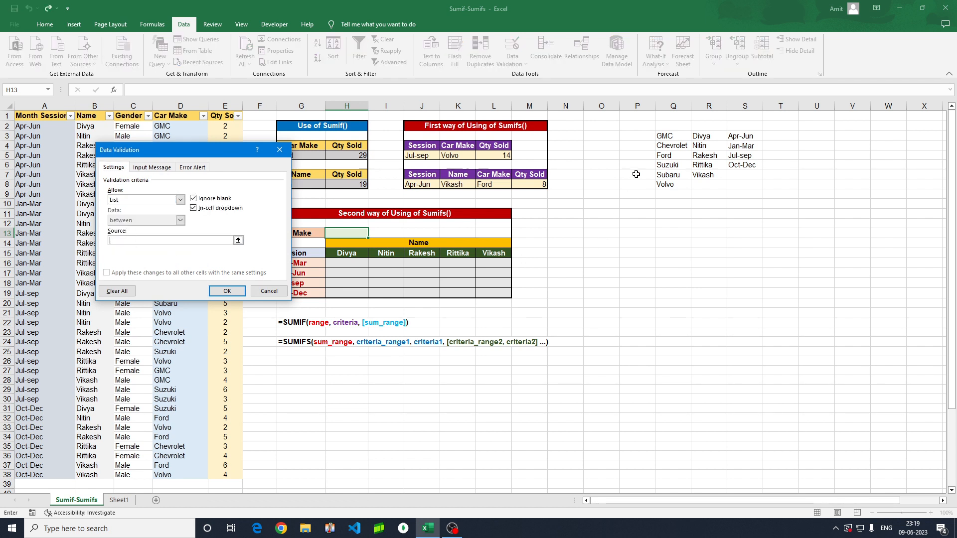
pyautogui.moveTo(667, 135); pyautogui.dragTo(668, 184)
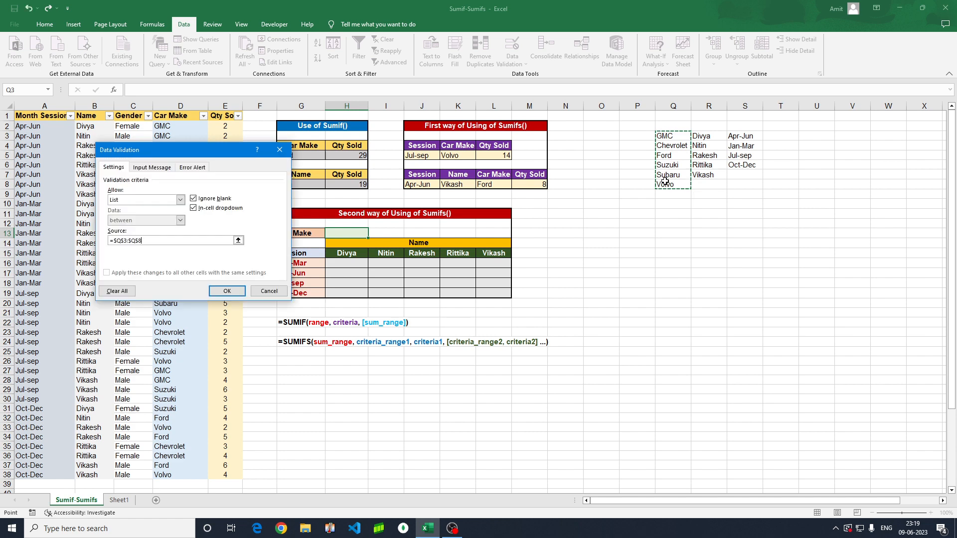
pyautogui.click(227, 291)
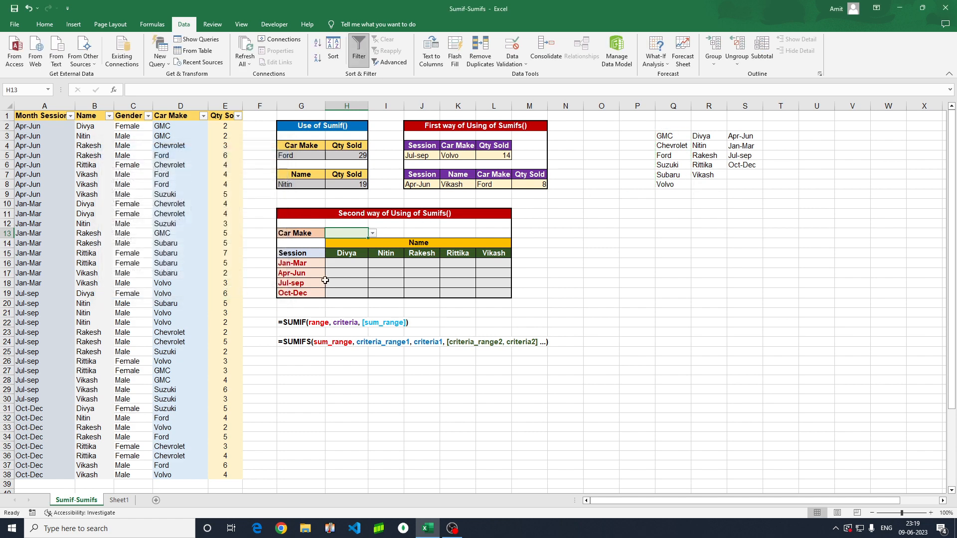
pyautogui.click(372, 233)
pyautogui.click(585, 272)
# - Examine the second SUMIFS table's layout, with its name column headings in H15:L15 and session row headings in G16:G19
pyautogui.click(346, 262)
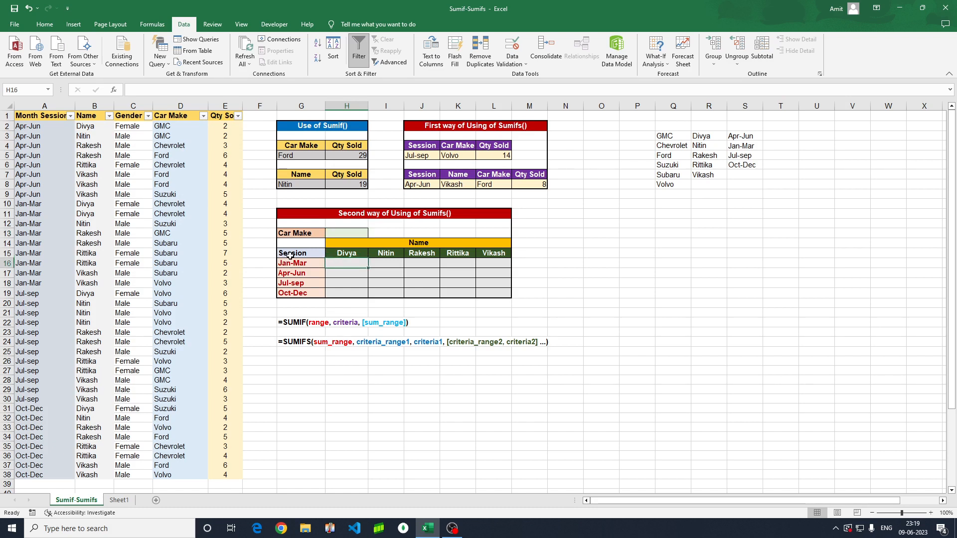
pyautogui.moveTo(292, 244); pyautogui.dragTo(466, 293)
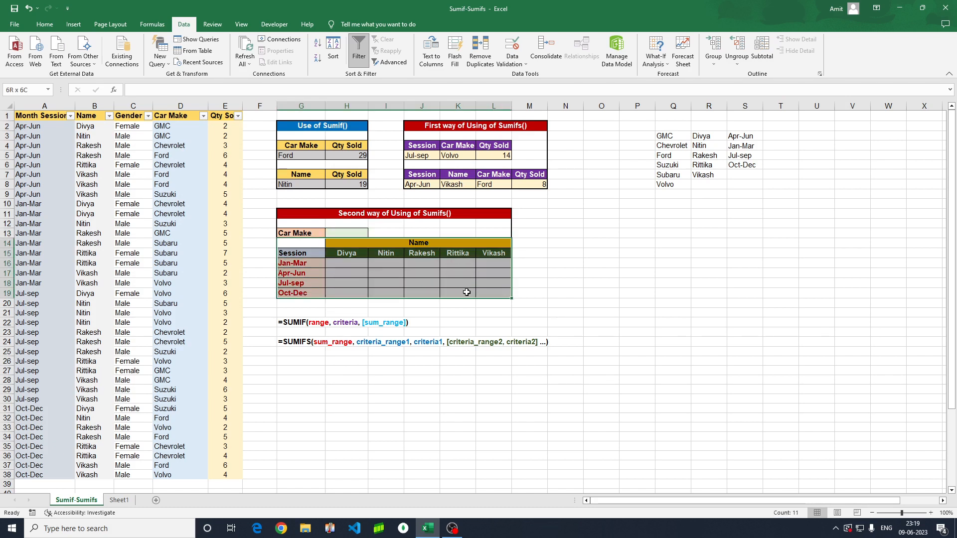
pyautogui.moveTo(335, 253); pyautogui.dragTo(478, 258)
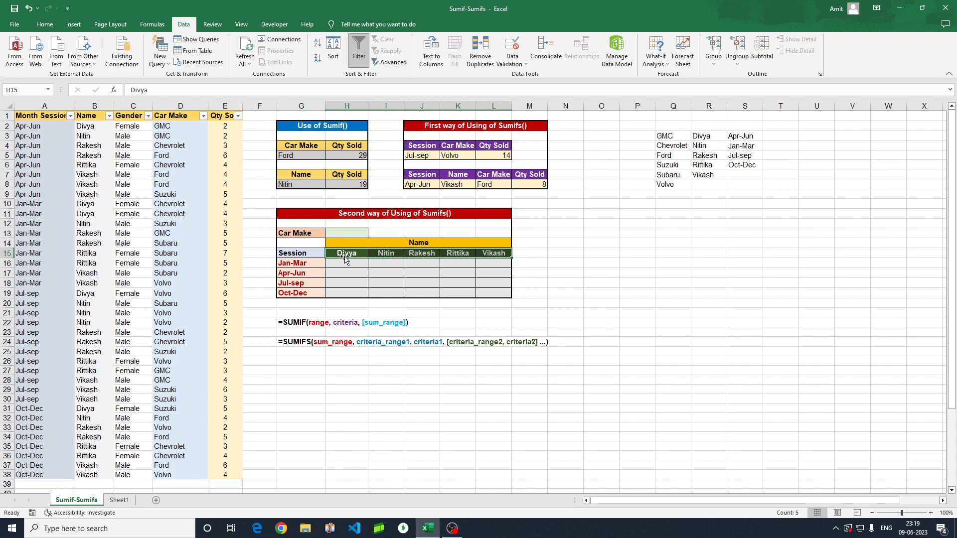
pyautogui.click(295, 264)
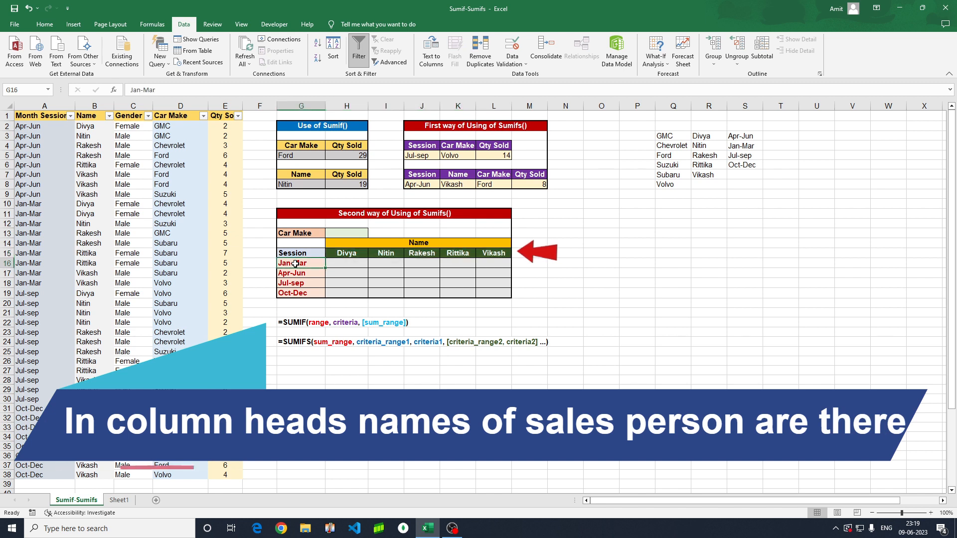
pyautogui.hotkey('shift', 'Down')
pyautogui.hotkey('shift', 'Down')
pyautogui.hotkey('shift', 'Down')
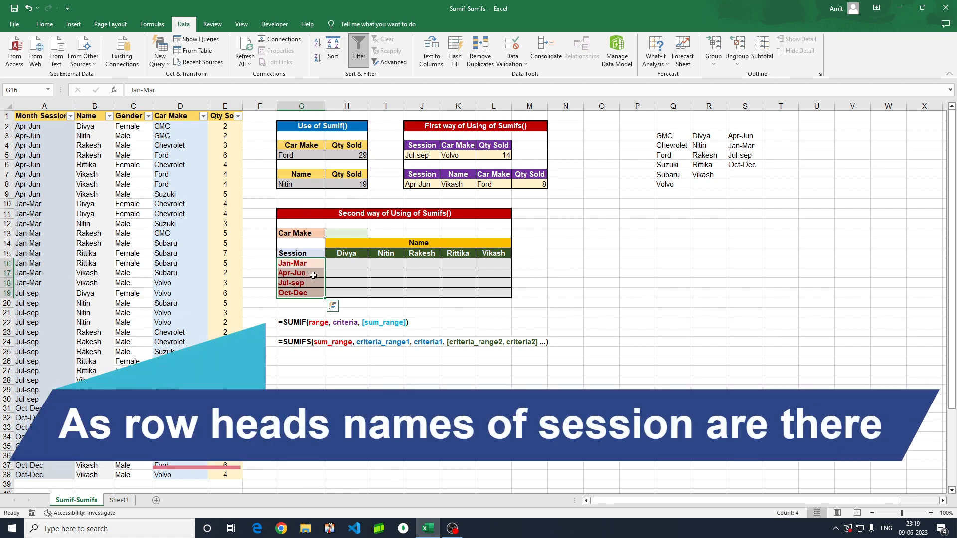
pyautogui.click(343, 263)
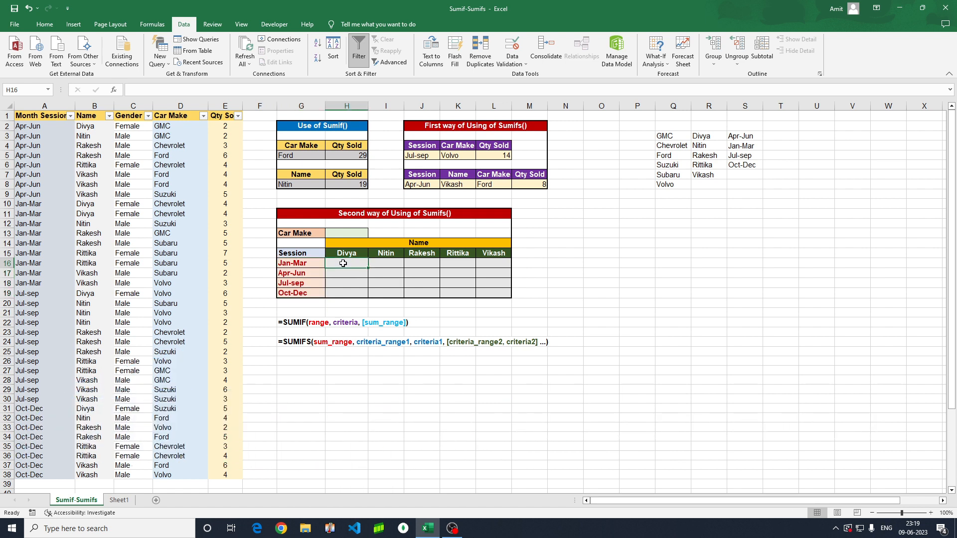
# - Choose Ford as the car make in H13
pyautogui.click(354, 233)
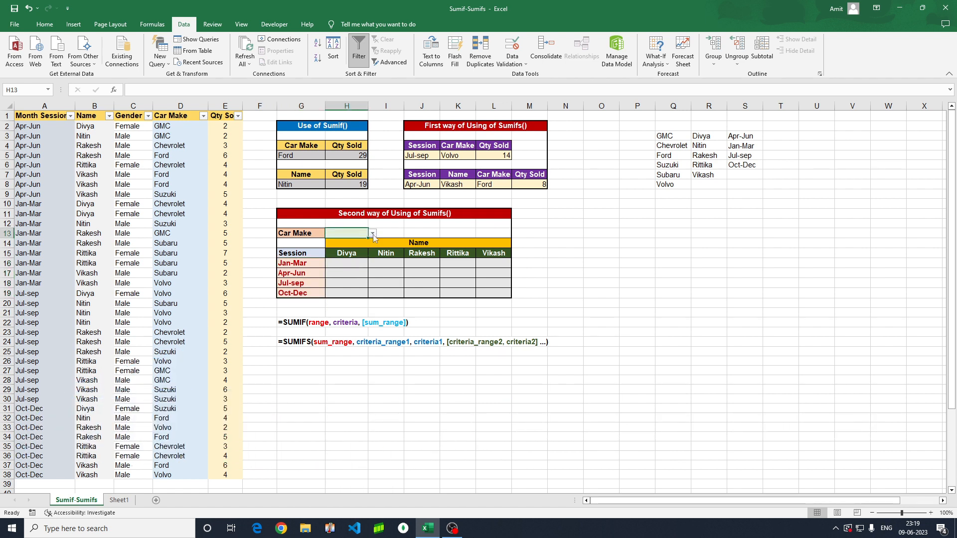
pyautogui.click(372, 233)
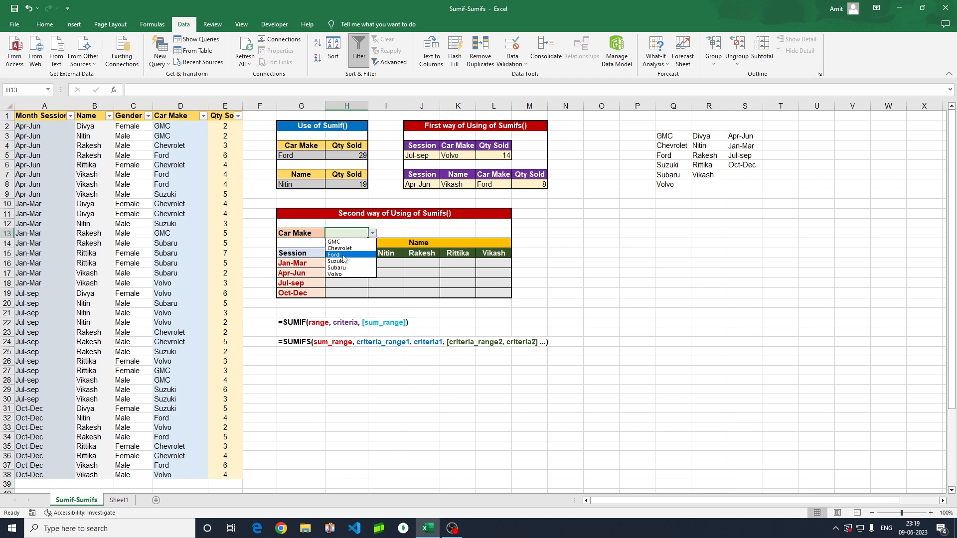
pyautogui.click(343, 254)
pyautogui.doubleClick(345, 263)
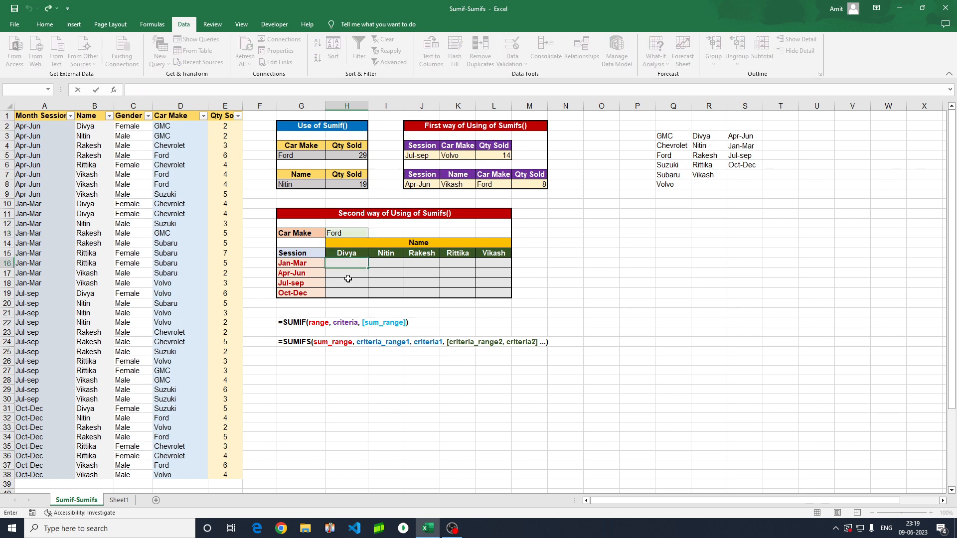
pyautogui.click(348, 281)
pyautogui.moveTo(343, 263); pyautogui.dragTo(478, 291)
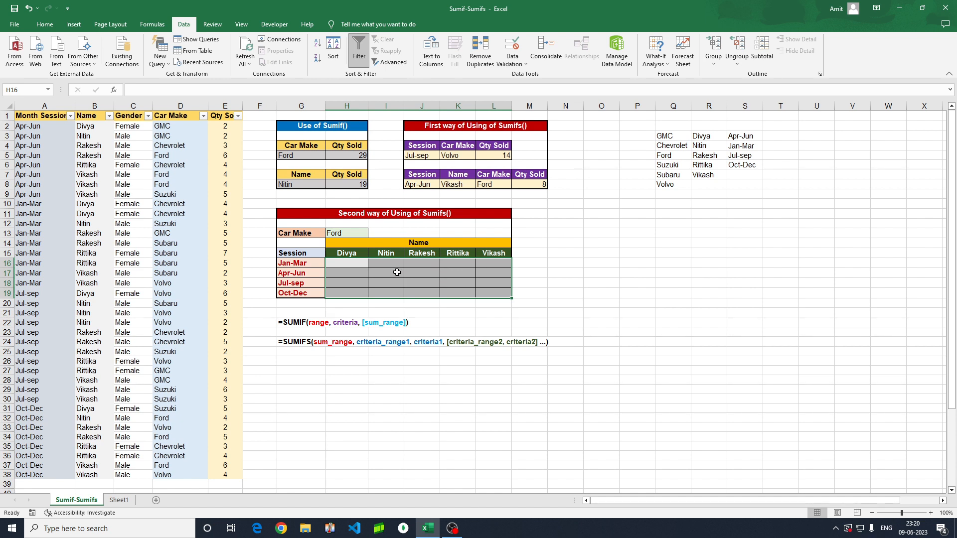
# - Start a SUMIFS formula in H16 with the absolute range $E$2:$E$38 as the sum range
pyautogui.click(343, 266)
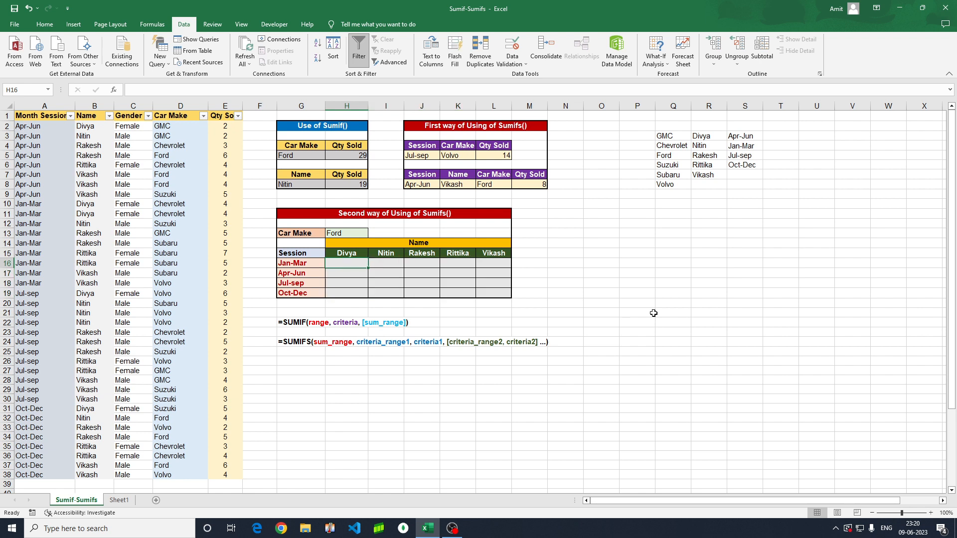
pyautogui.write('=')
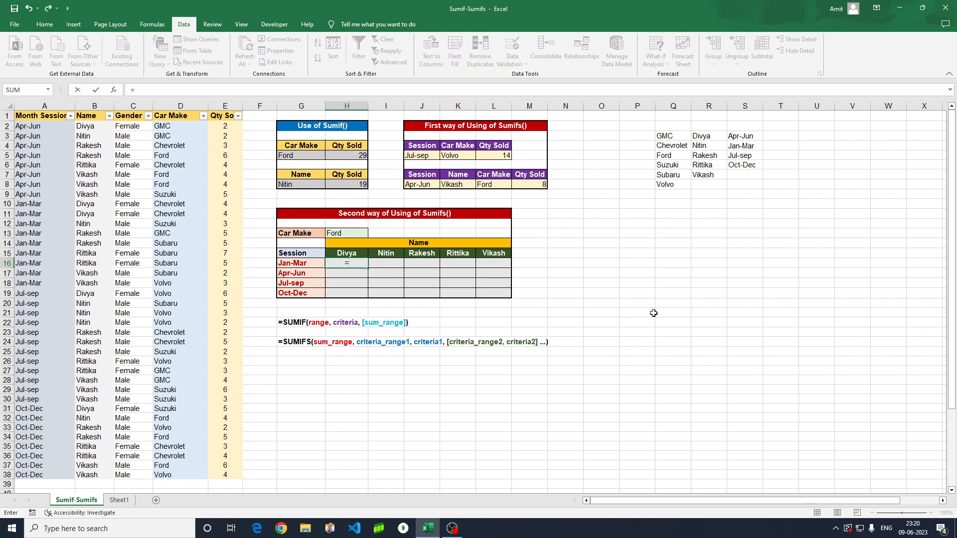
pyautogui.write('sumifs')
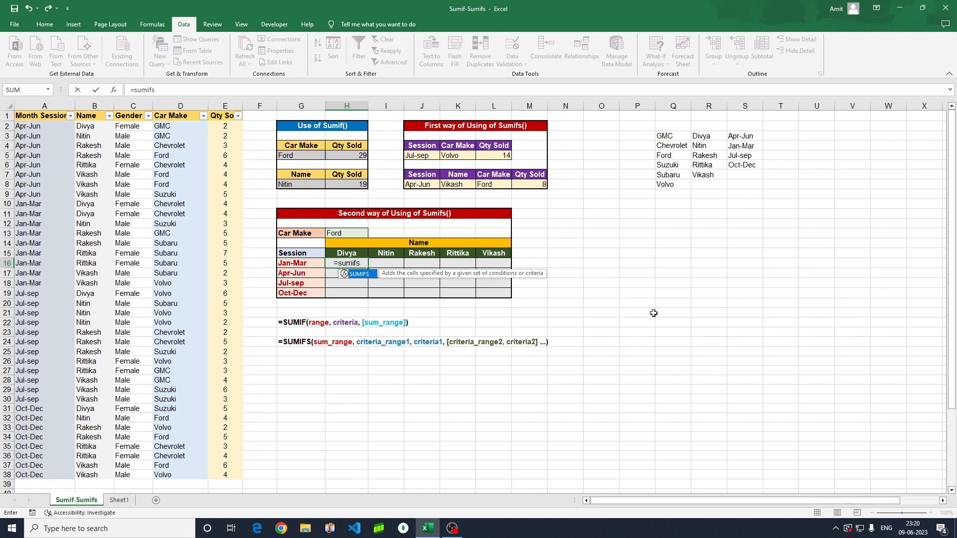
pyautogui.press('Tab')
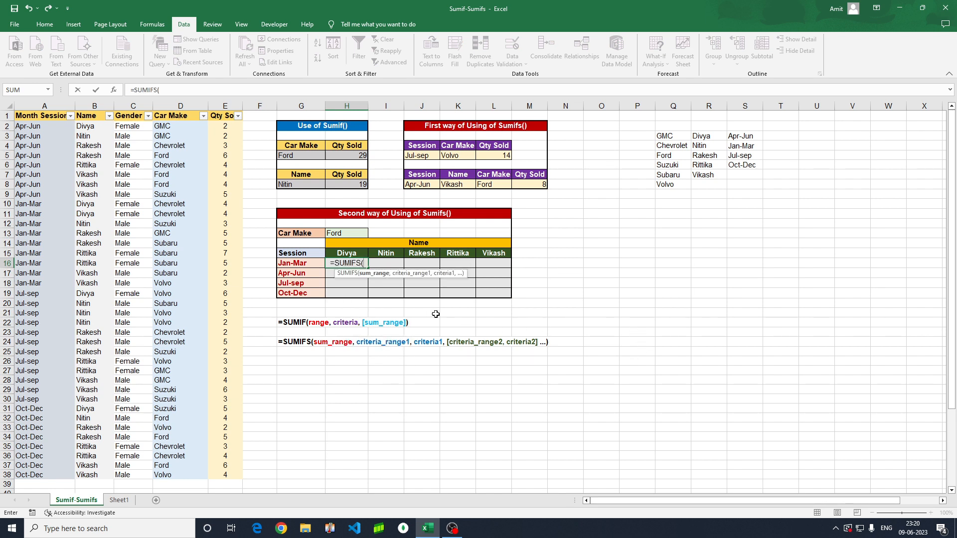
pyautogui.click(229, 127)
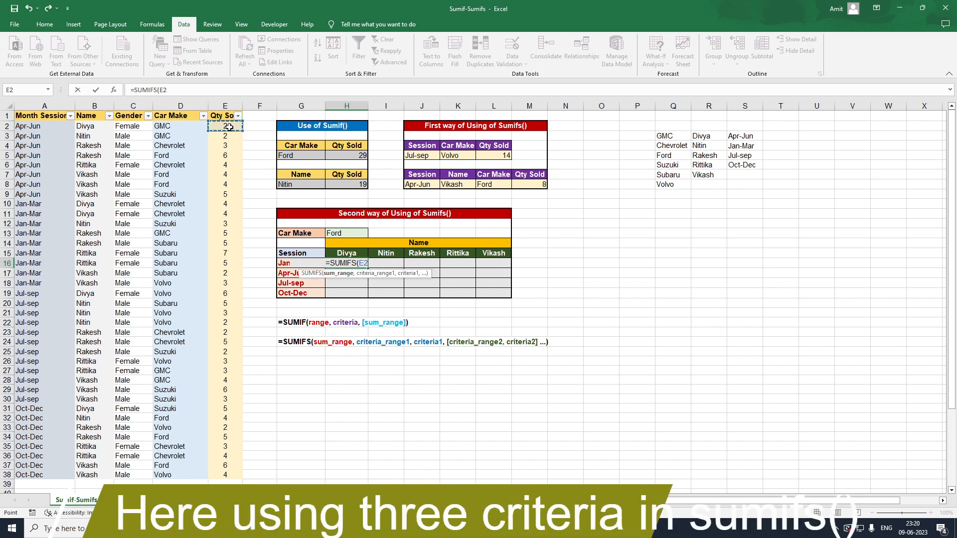
pyautogui.hotkey('ctrl', 'shift', 'Down')
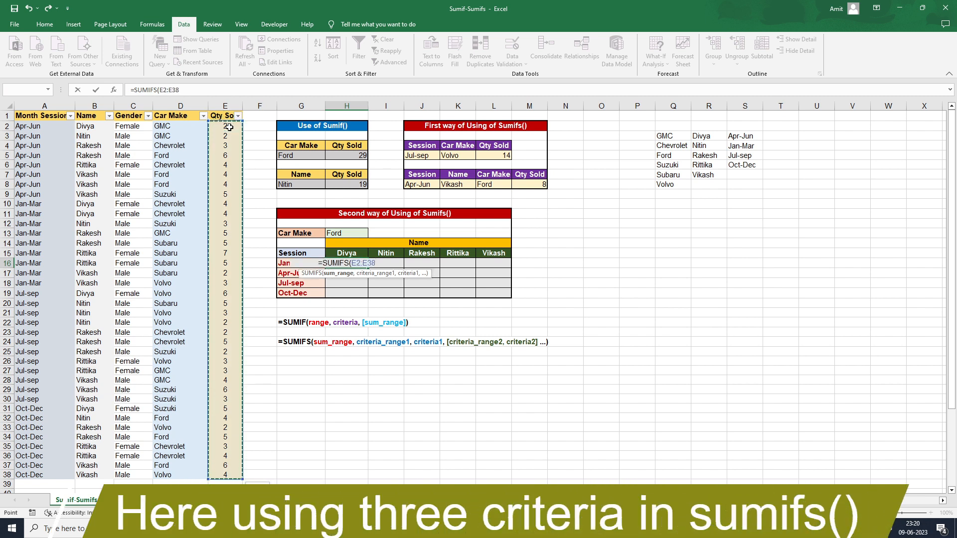
pyautogui.press('F4')
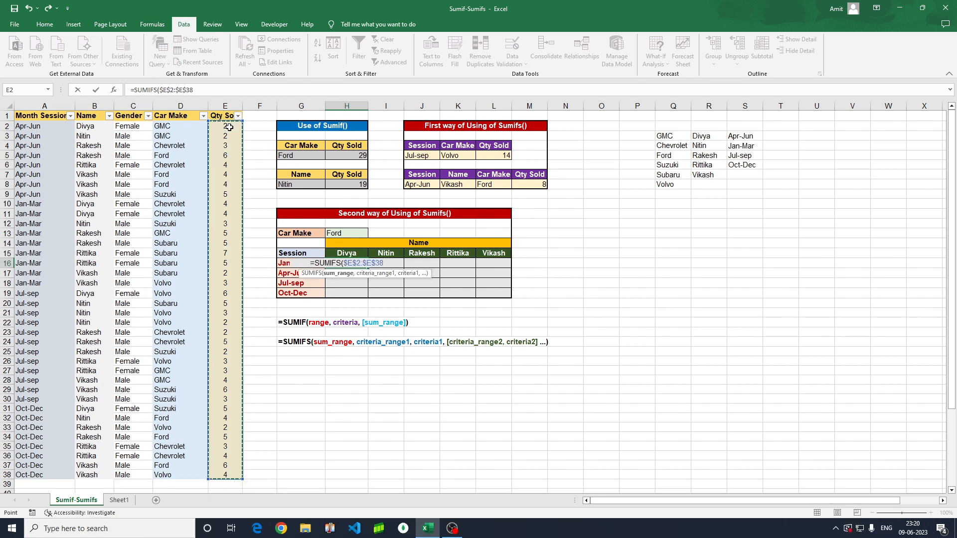
pyautogui.write(',')
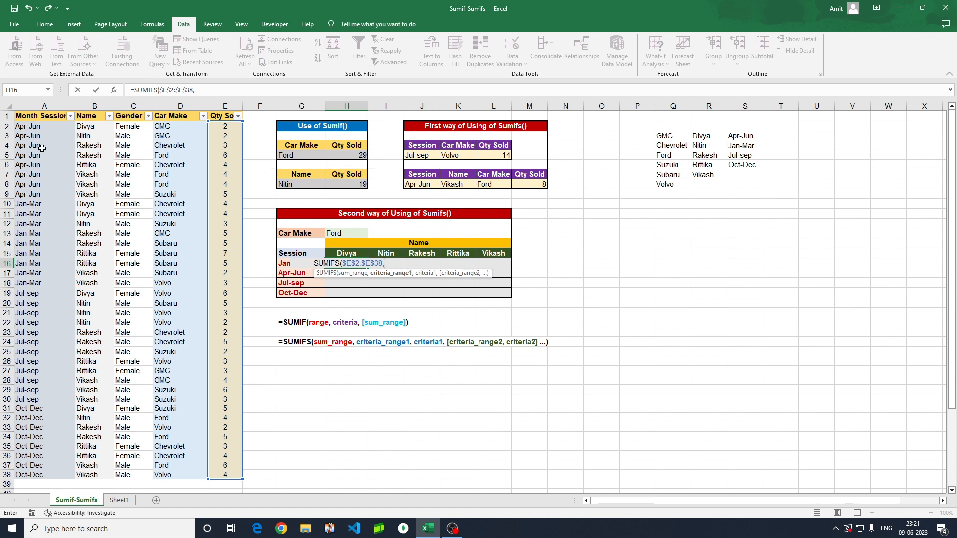
# - Add the Month Session data starting at A2 as the first criteria range of the SUMIFS formula in H16
pyautogui.click(41, 129)
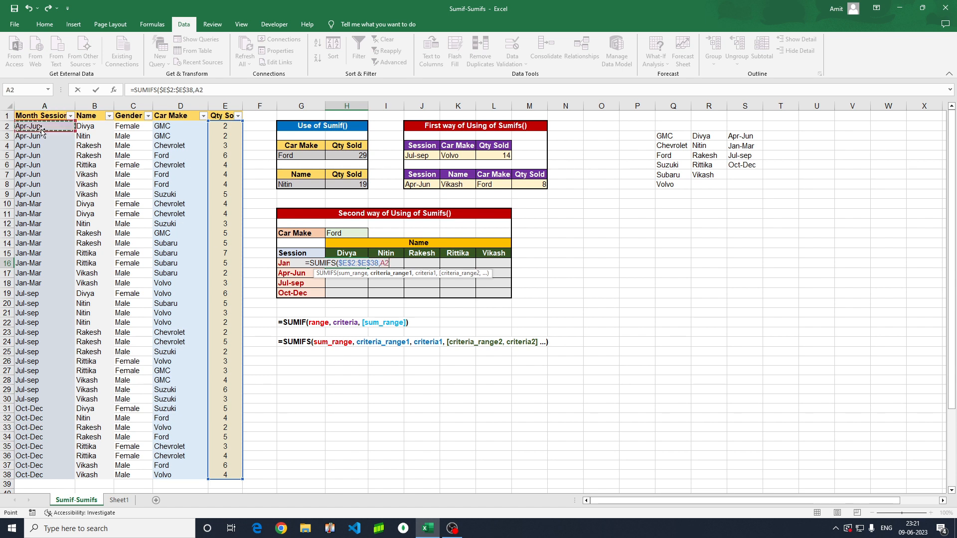
# - Extend the SUMIFS formula in H16 with criteria range $A$2:$A$38 and the session criterion $G16, fixing only its column
pyautogui.hotkey('ctrl', 'shift', 'Down')
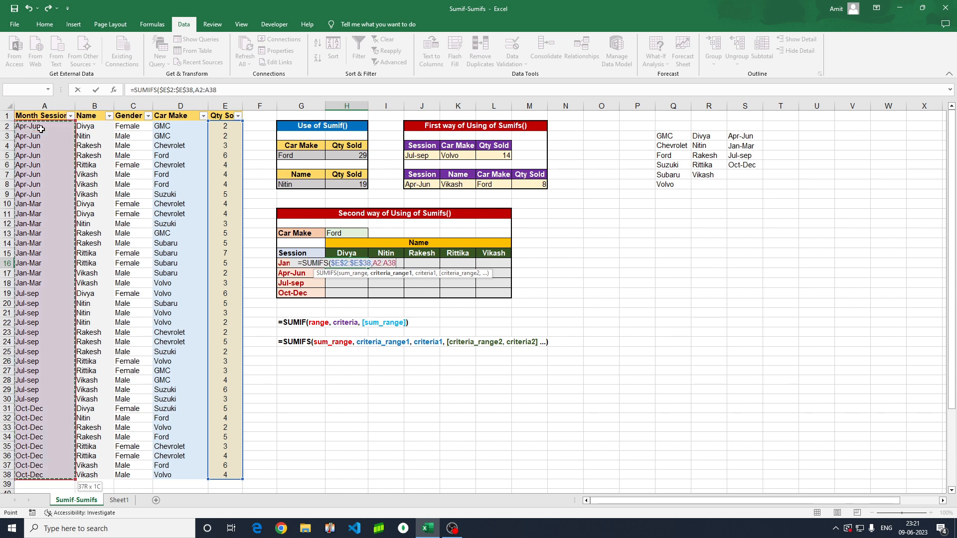
pyautogui.press('F4')
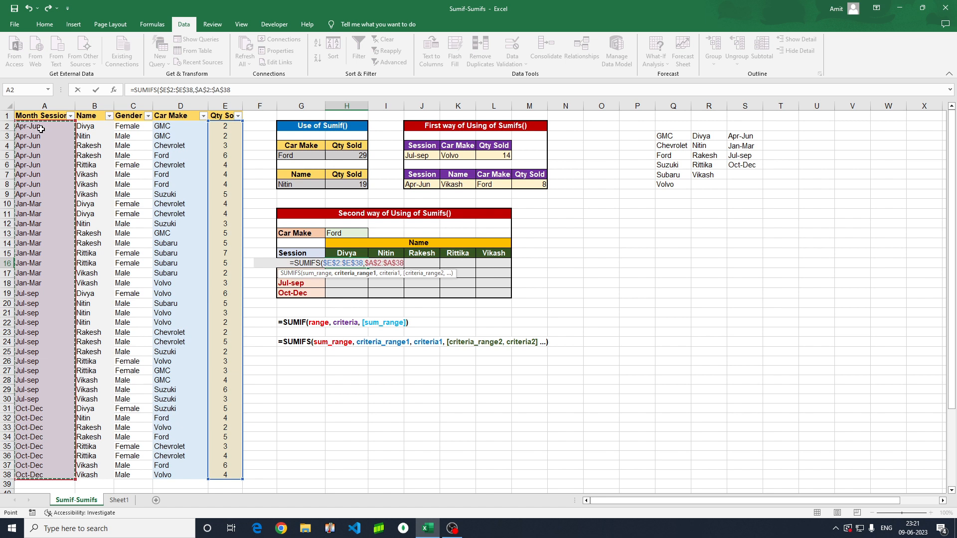
pyautogui.write(',')
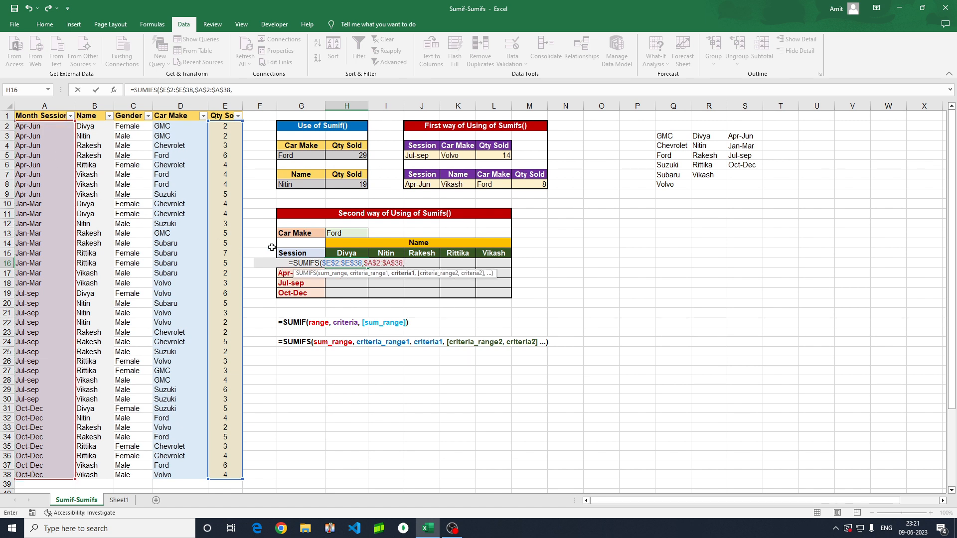
pyautogui.click(289, 254)
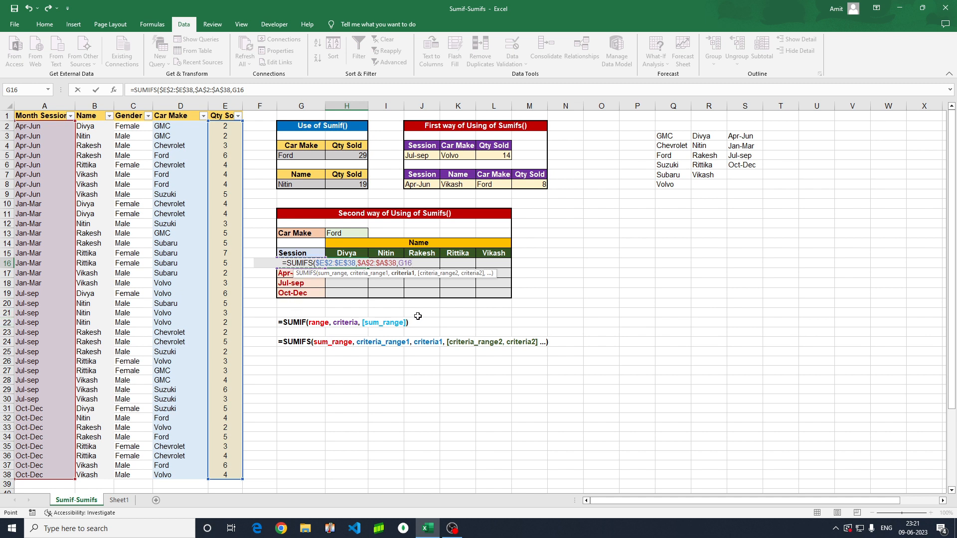
pyautogui.press('F4')
pyautogui.press('F4')
pyautogui.press('F4')
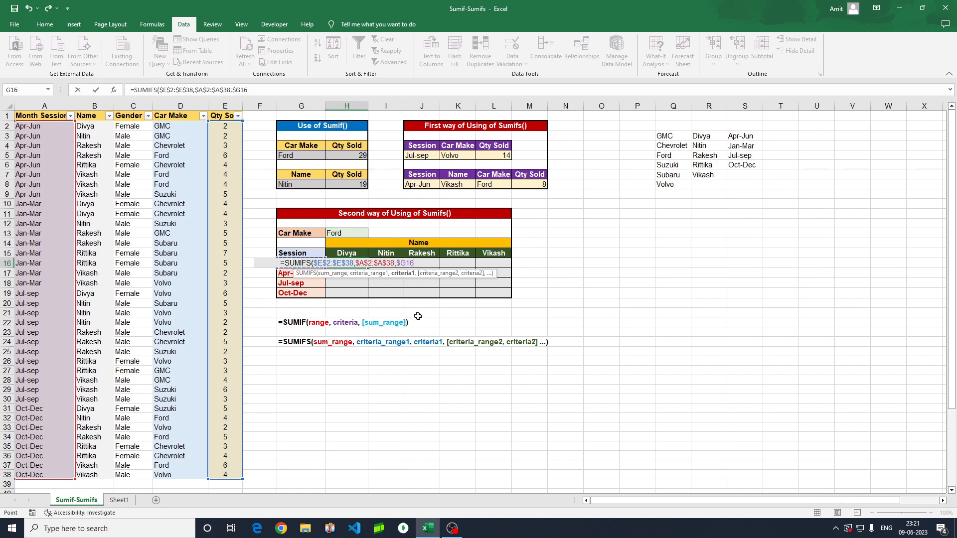
pyautogui.write(',')
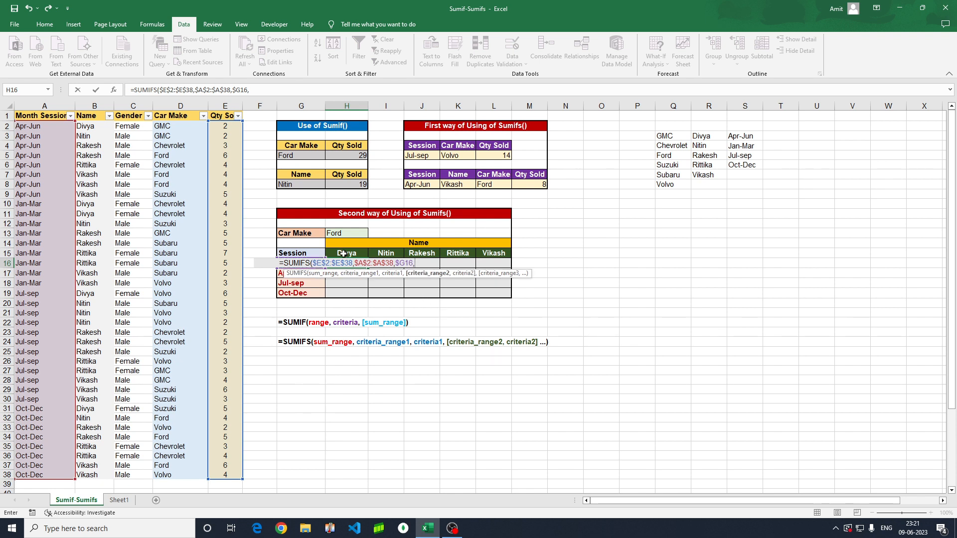
# - Add $B$2:$B$38 as the second criteria range and the name heading H$15 as its criterion, fixing only its row
pyautogui.click(93, 129)
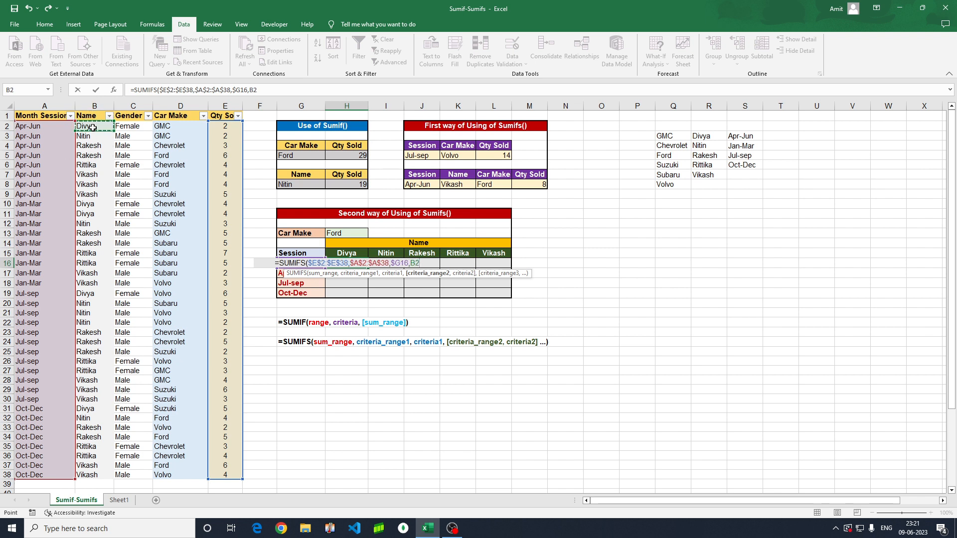
pyautogui.hotkey('ctrl', 'shift', 'Down')
pyautogui.press('F4')
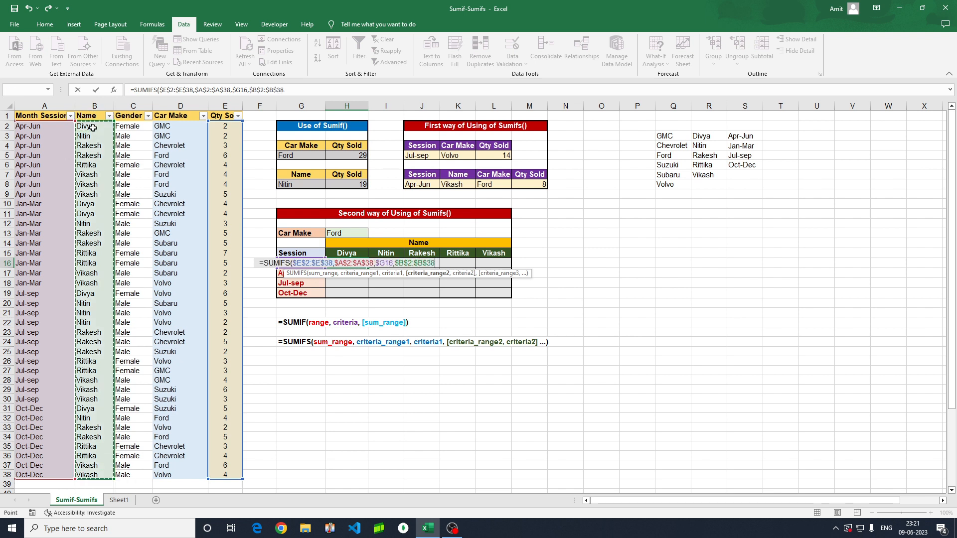
pyautogui.write(',')
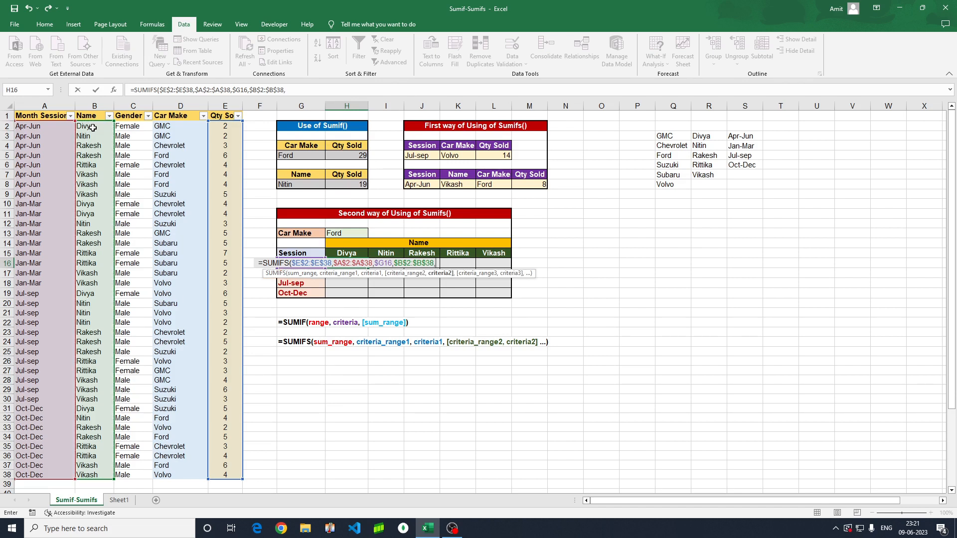
pyautogui.click(348, 255)
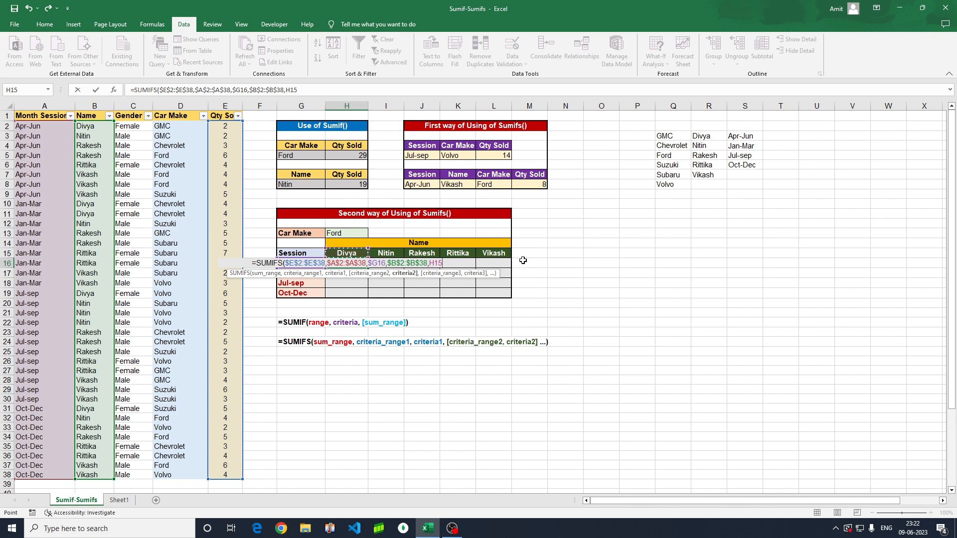
pyautogui.press('F4')
pyautogui.press('F4')
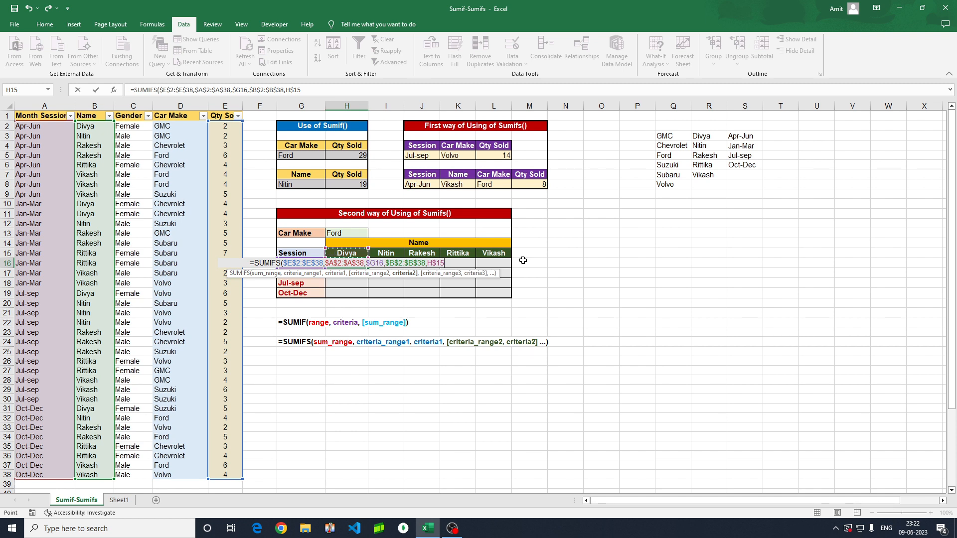
pyautogui.write(',')
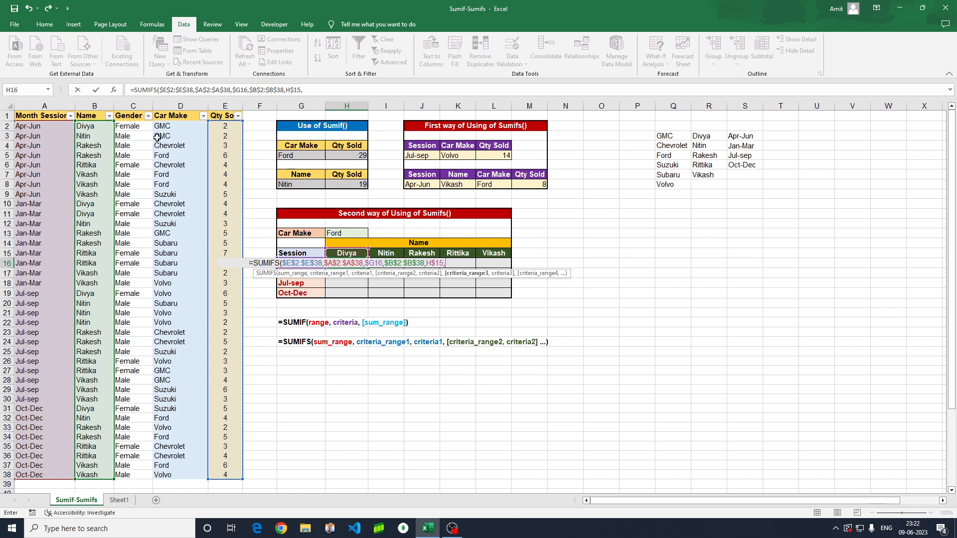
# - Add $D$2:$D$38 as the third criteria range with car make criterion $H$13, and complete the SUMIFS formula
pyautogui.click(175, 126)
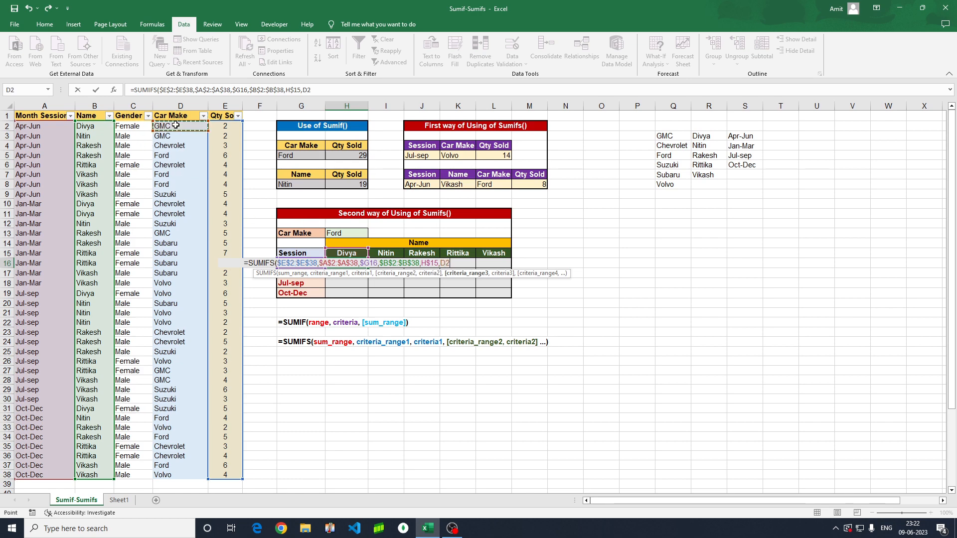
pyautogui.hotkey('ctrl', 'shift', 'Down')
pyautogui.press('F4')
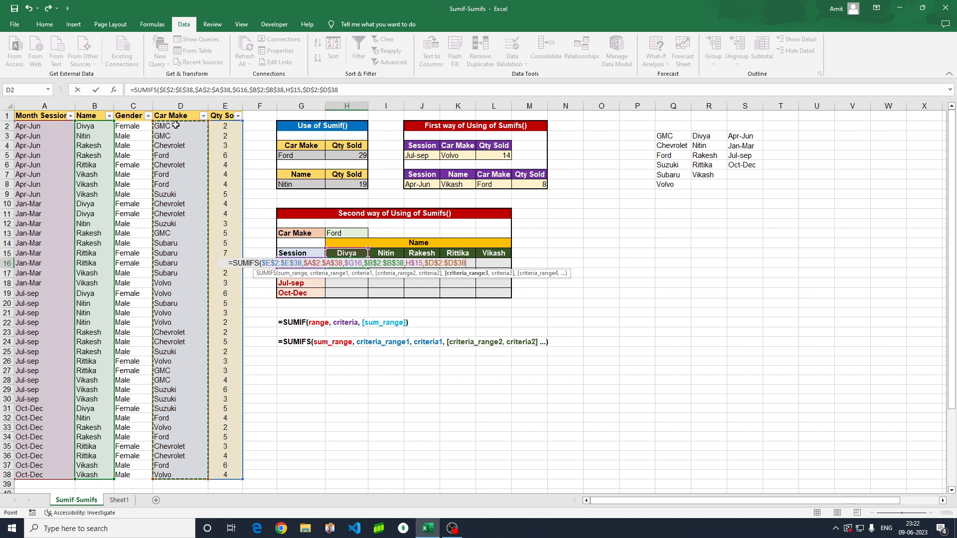
pyautogui.write(',')
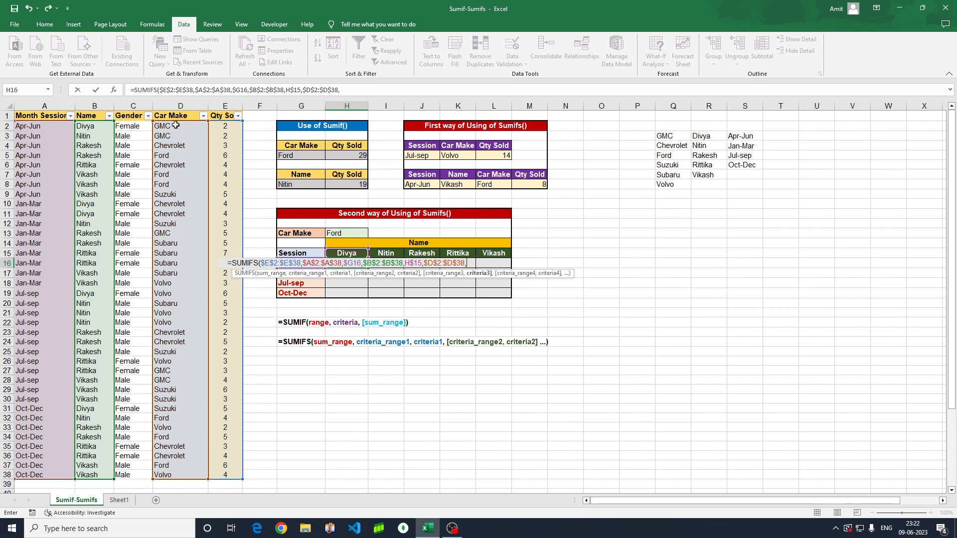
pyautogui.click(341, 234)
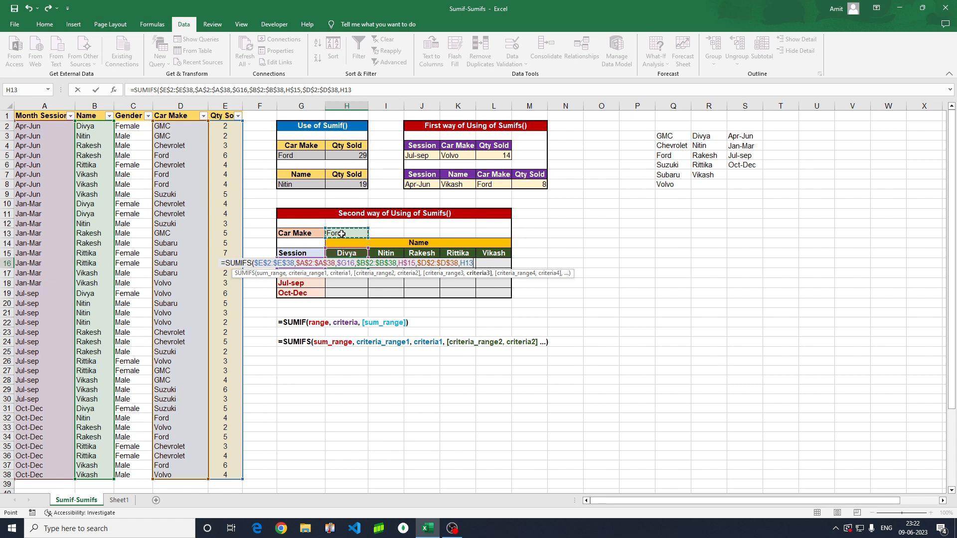
pyautogui.press('F4')
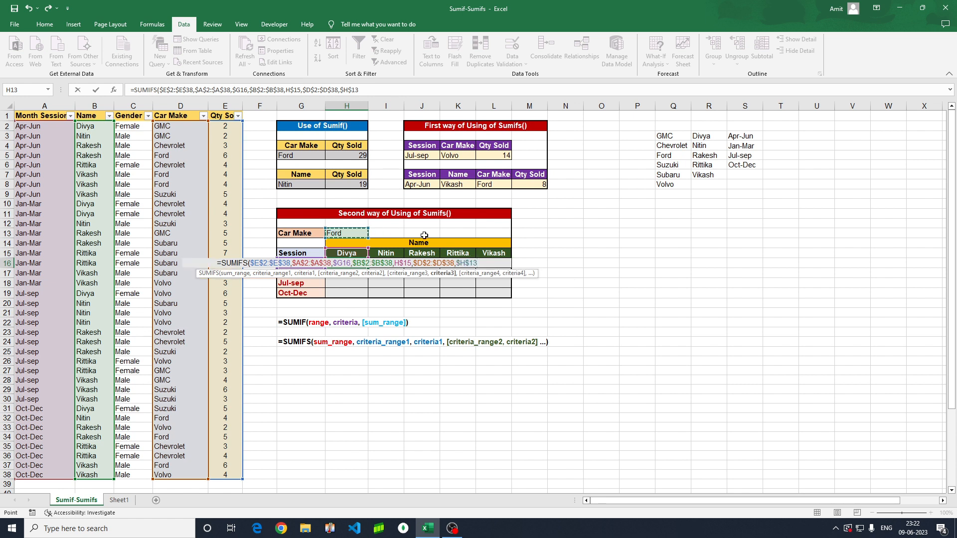
pyautogui.write(')')
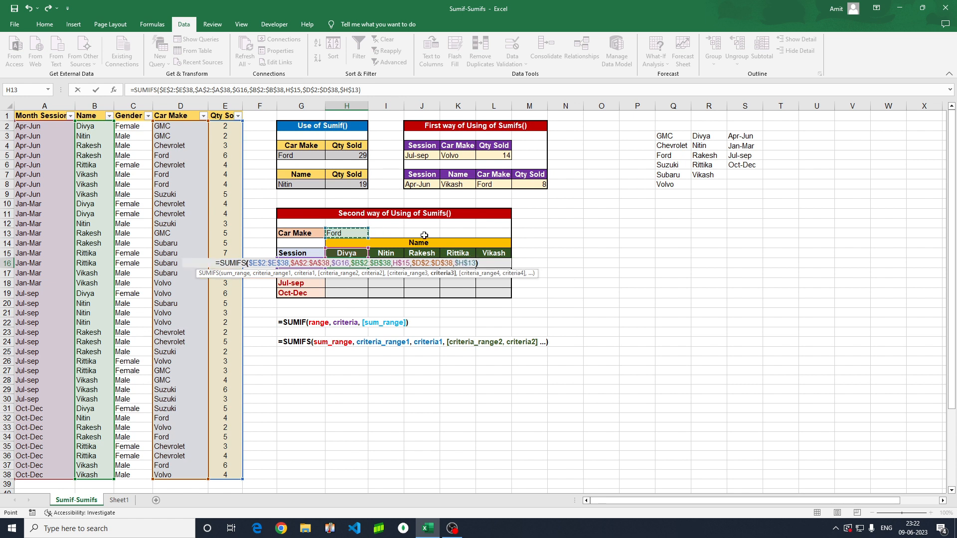
pyautogui.press('Return')
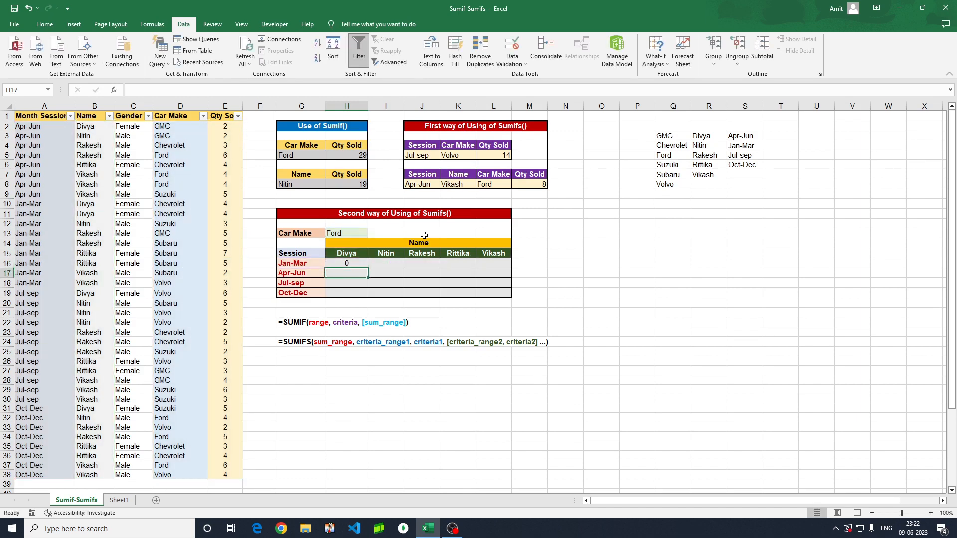
# - Fill the SUMIFS formula from H16 across the Jan-Mar row to L16
pyautogui.press('Up')
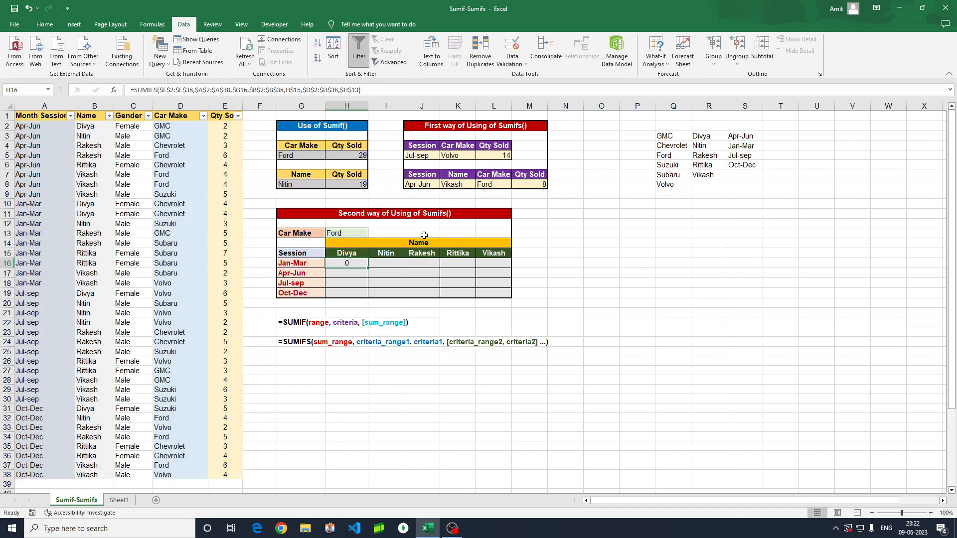
pyautogui.hotkey('shift', 'Right')
pyautogui.hotkey('shift', 'Right')
pyautogui.hotkey('shift', 'Right')
pyautogui.hotkey('shift', 'Right')
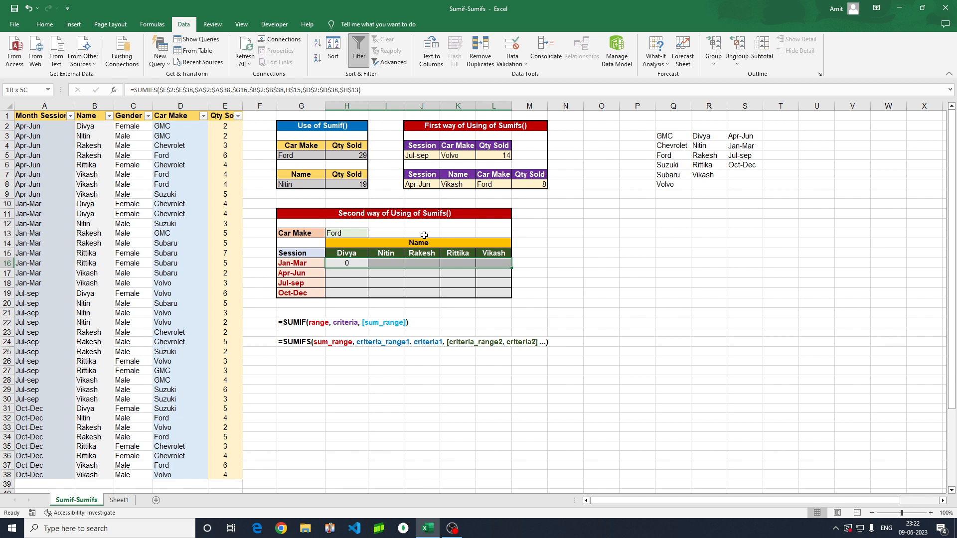
pyautogui.hotkey('ctrl', 'r')
# - Fill the Jan-Mar row's formulas down through the Oct-Dec row, covering H16:L19
pyautogui.hotkey('shift', 'Down')
pyautogui.hotkey('shift', 'Down')
pyautogui.hotkey('shift', 'Down')
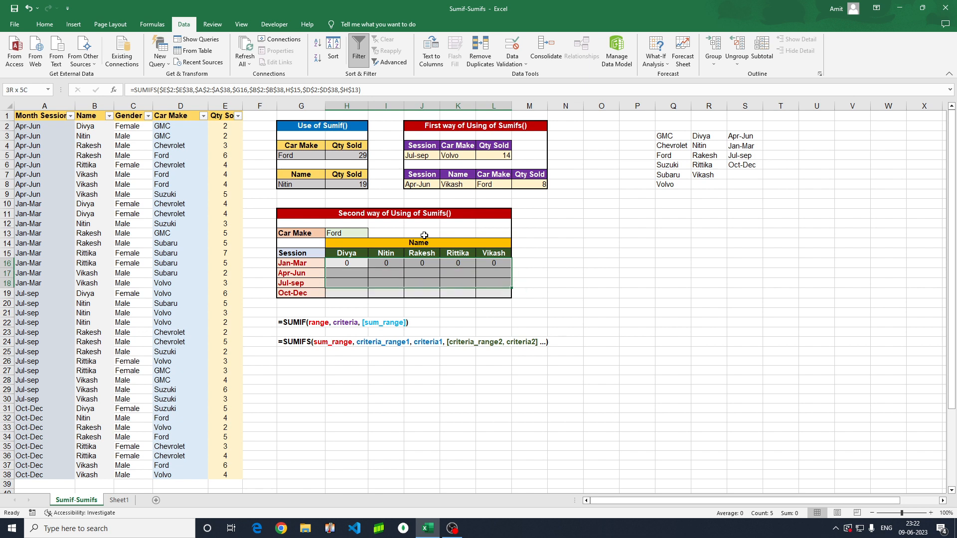
pyautogui.hotkey('ctrl', 'd')
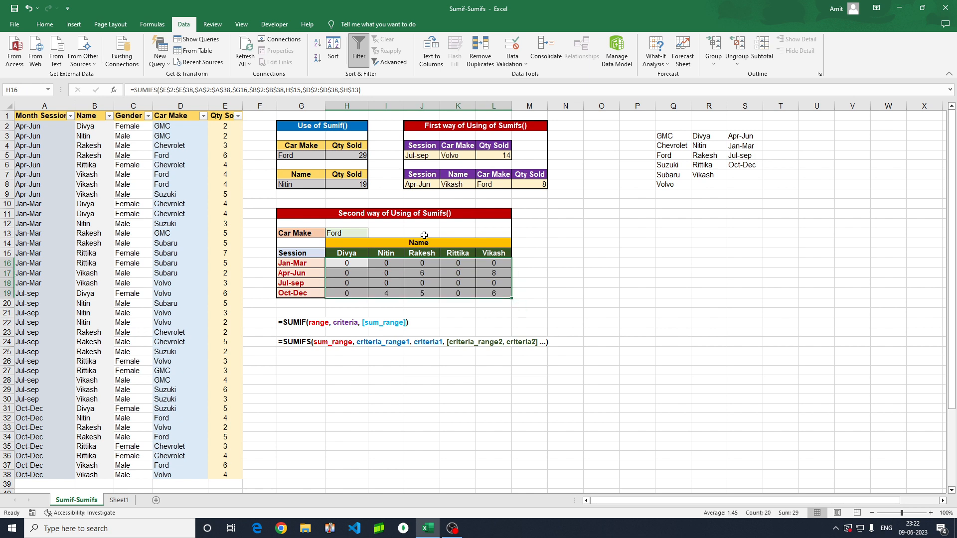
pyautogui.click(555, 284)
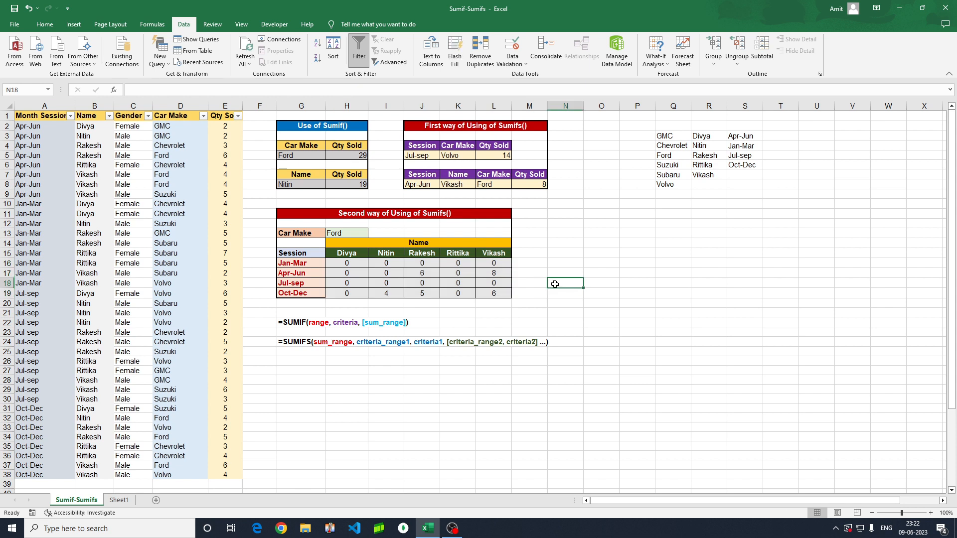
# - Check the Apr-Jun result in J17 by filtering the Month Session column to only Apr-Jun
pyautogui.click(418, 274)
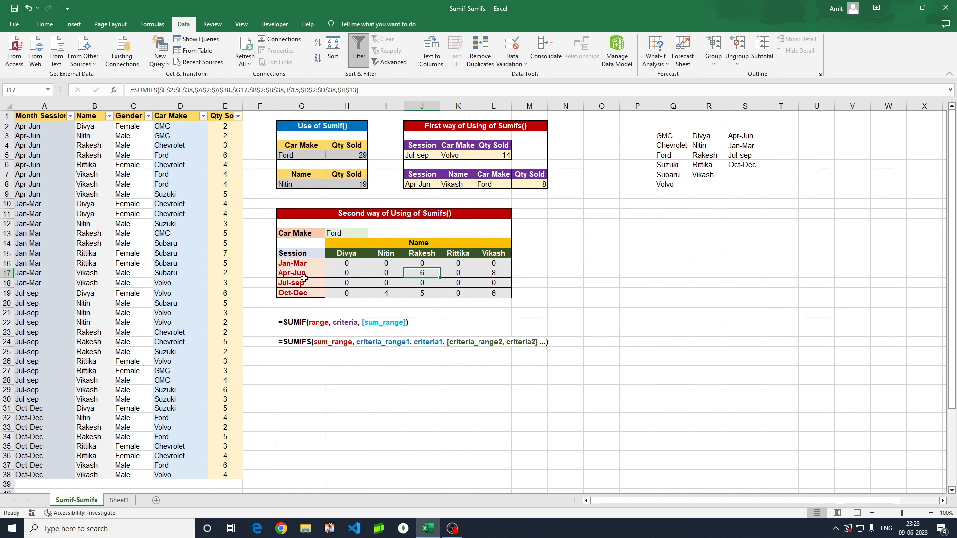
pyautogui.click(71, 116)
pyautogui.click(30, 226)
pyautogui.click(30, 235)
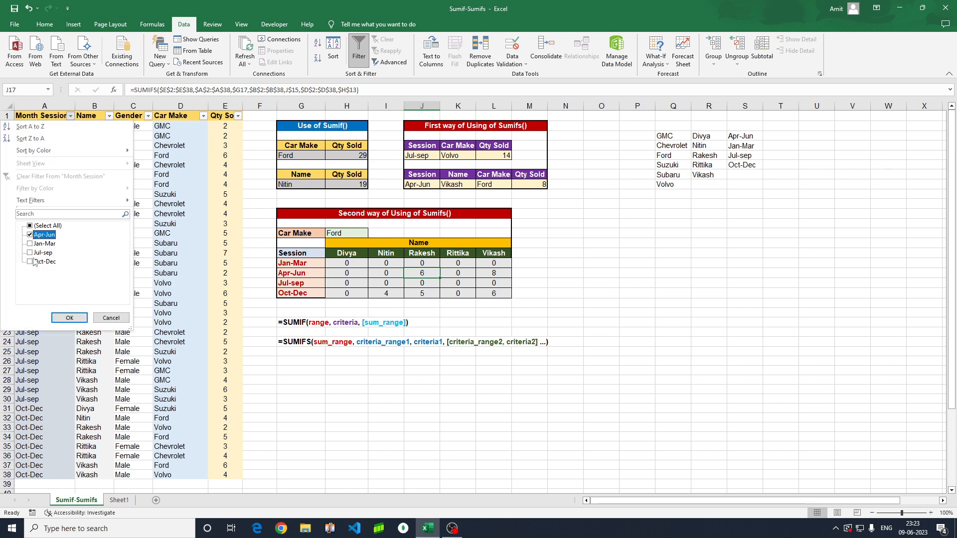
pyautogui.click(69, 318)
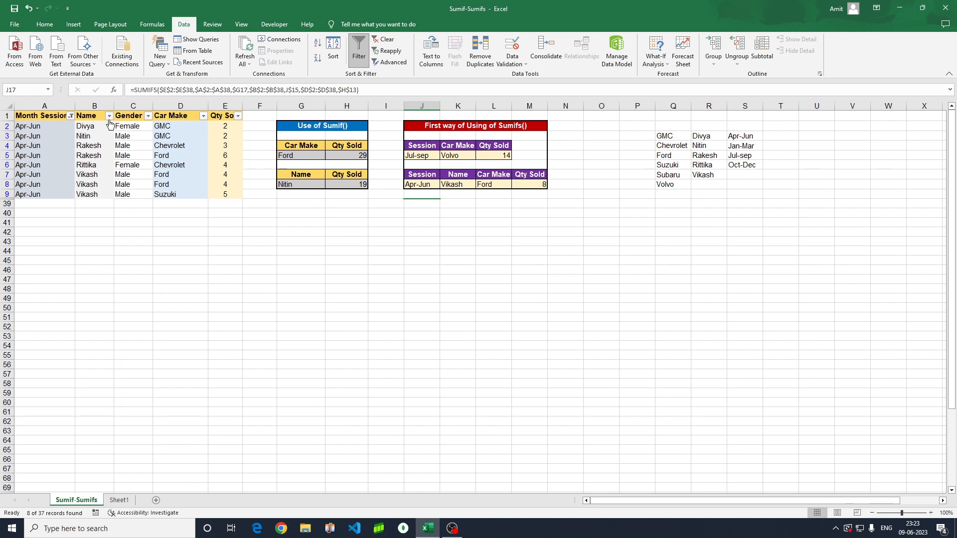
# - Filter the Name column to the person heading column J of the summary table, and inspect the Ford record's quantity in E5
pyautogui.click(108, 116)
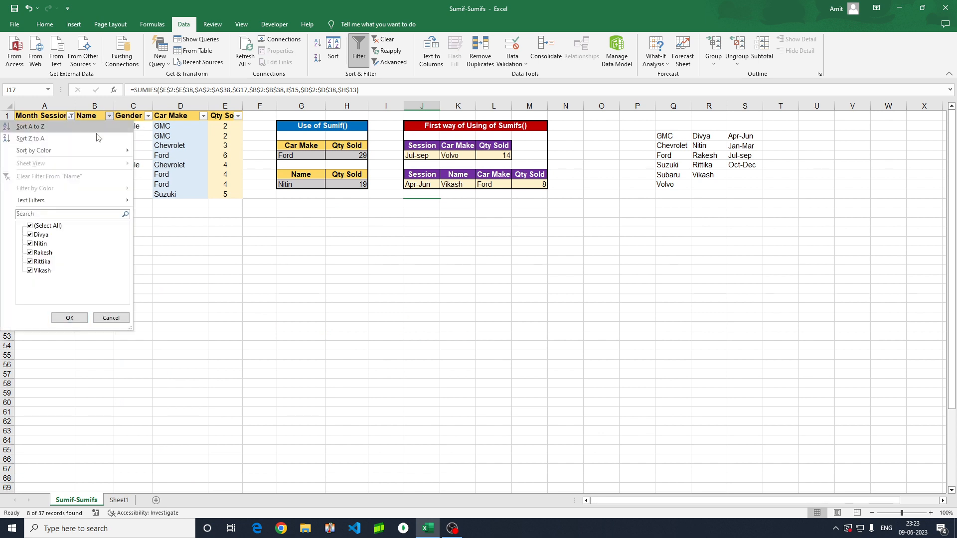
pyautogui.click(30, 225)
pyautogui.click(30, 253)
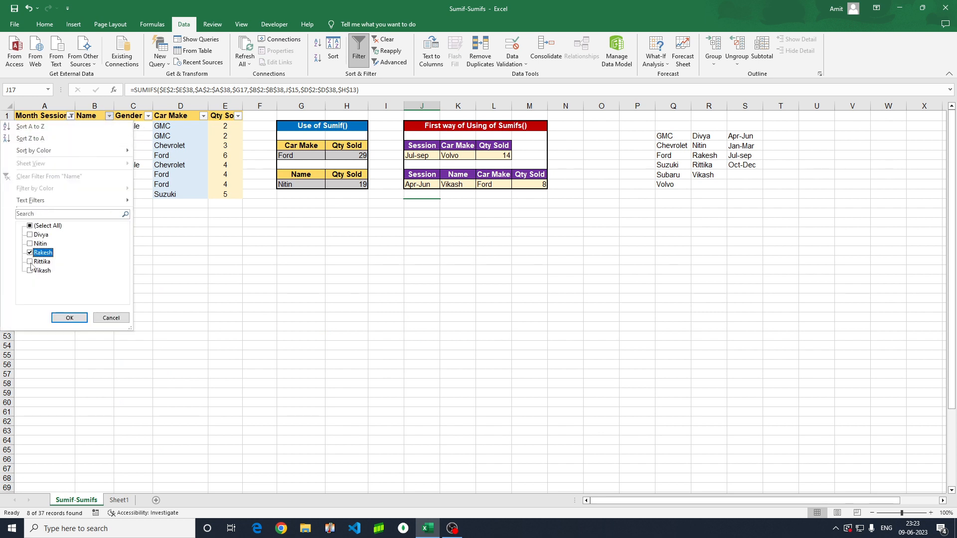
pyautogui.click(58, 318)
pyautogui.click(226, 135)
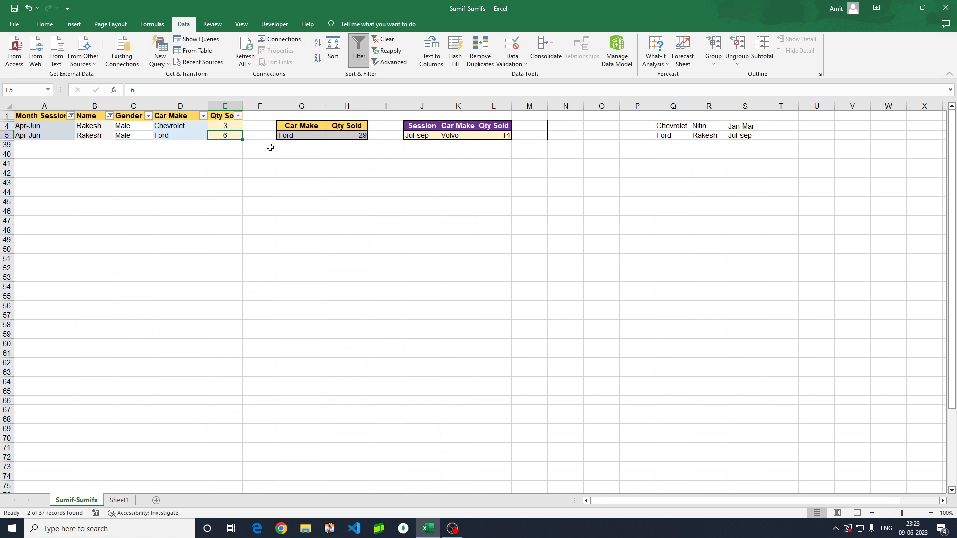
# - Show all values again in the Name and Month Session columns, and inspect the summary results in J17 and L19
pyautogui.click(109, 116)
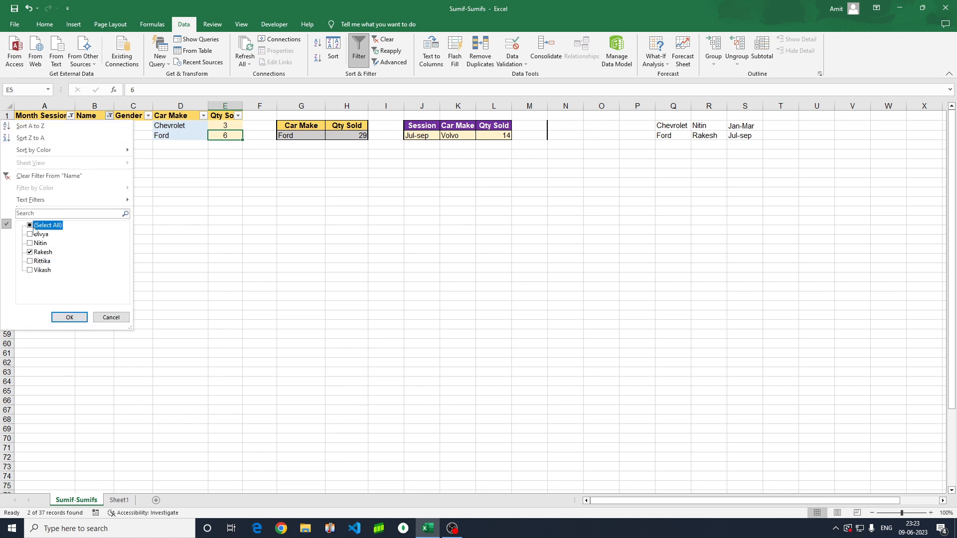
pyautogui.click(67, 317)
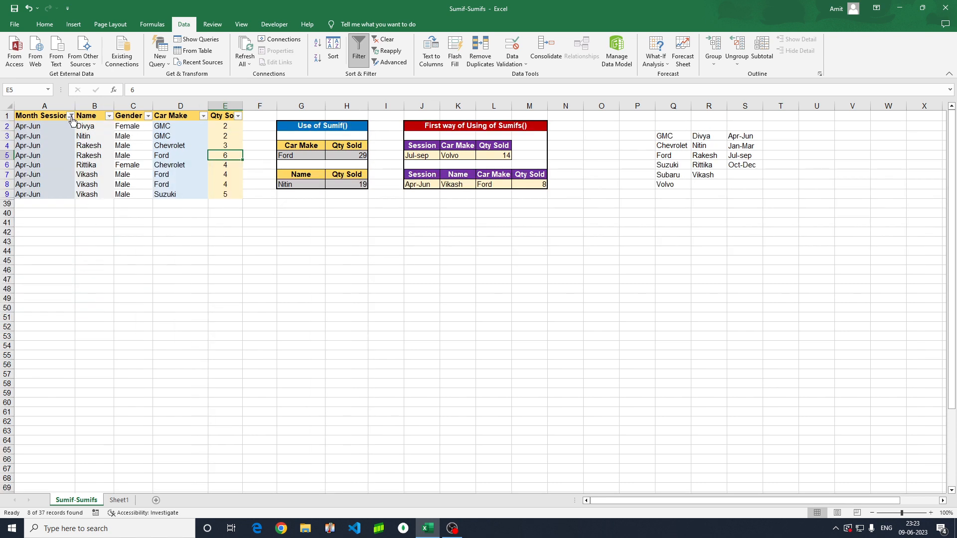
pyautogui.click(71, 116)
pyautogui.click(33, 225)
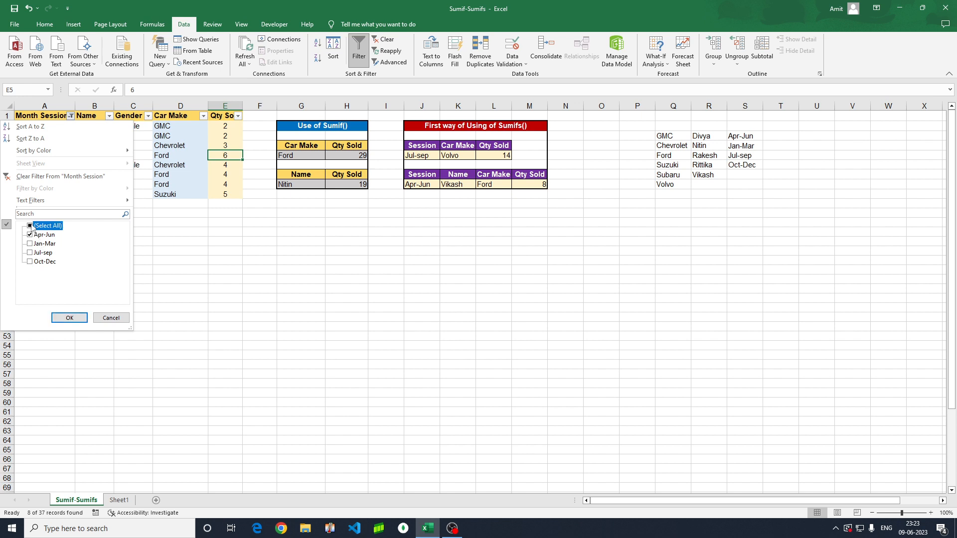
pyautogui.click(63, 319)
pyautogui.click(412, 274)
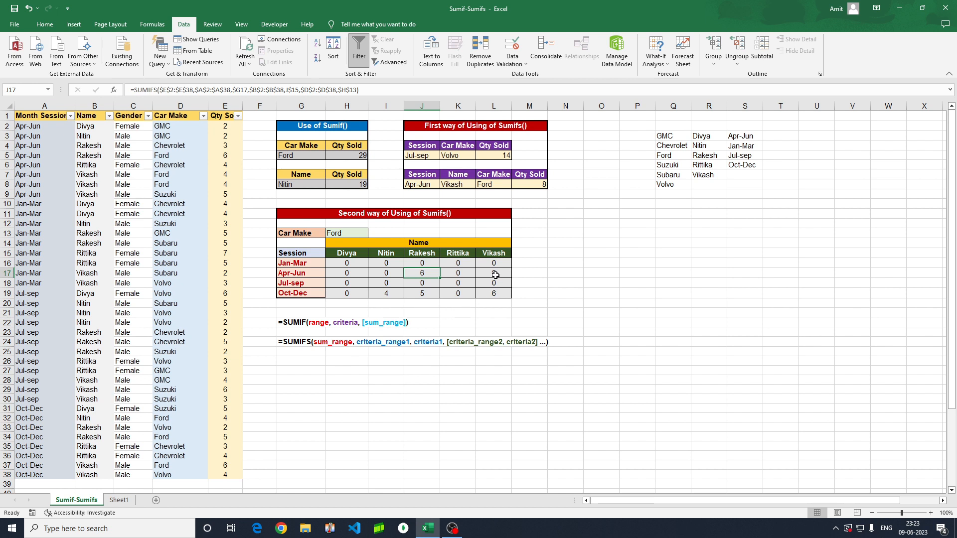
pyautogui.click(491, 294)
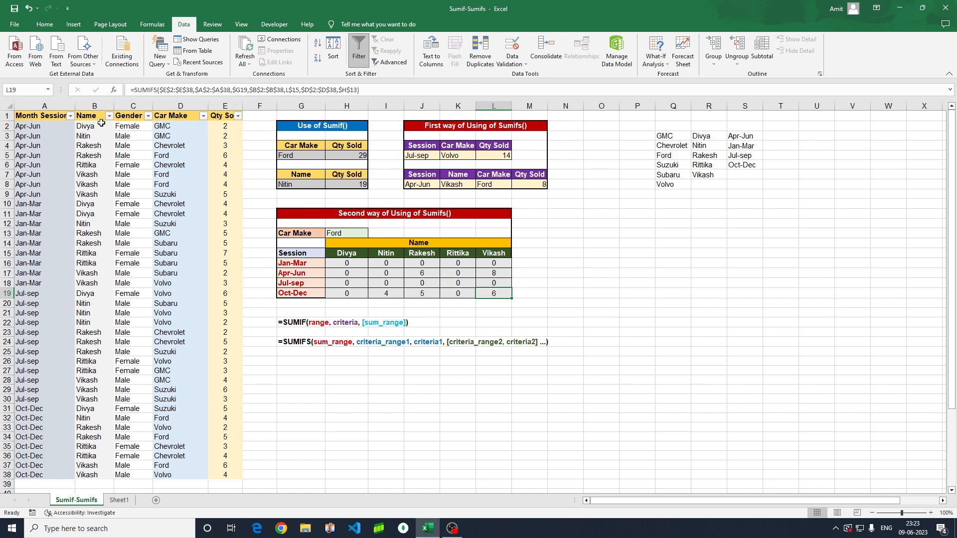
# - Check the Oct-Dec result in L19 by filtering the Month Session column to only Oct-Dec
pyautogui.click(71, 117)
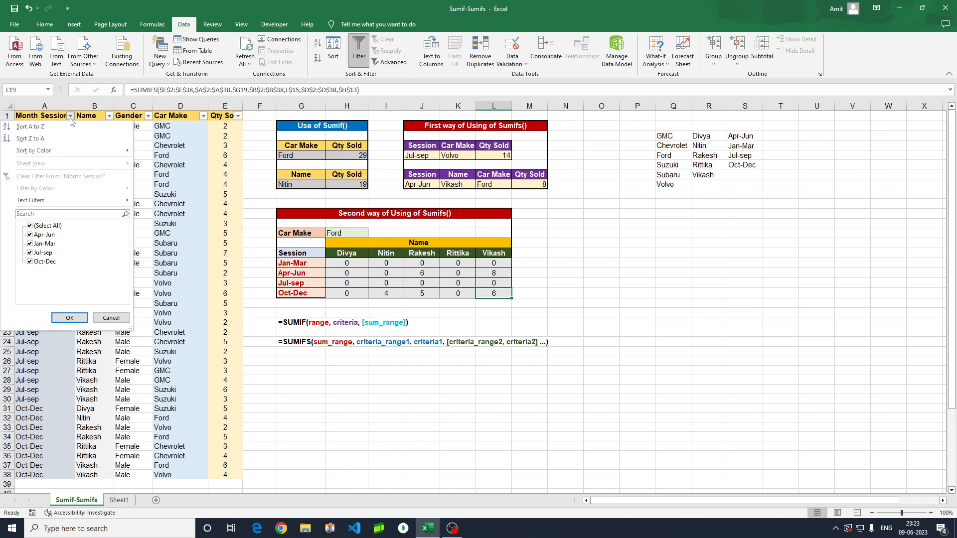
pyautogui.click(30, 225)
pyautogui.click(30, 262)
pyautogui.click(69, 318)
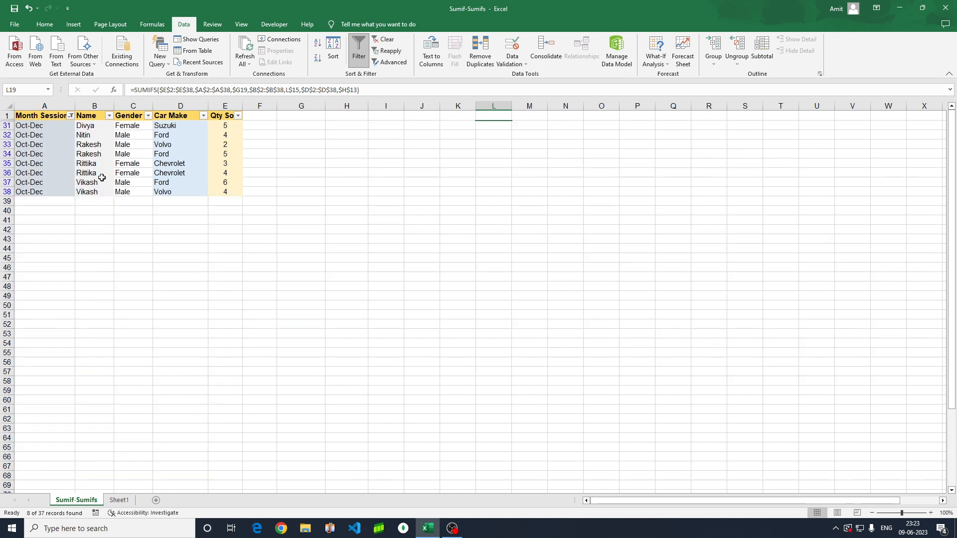
# - Filter the Name column to the person heading column L of the summary table, and inspect the Ford record's quantity in E37
pyautogui.click(109, 116)
pyautogui.click(30, 226)
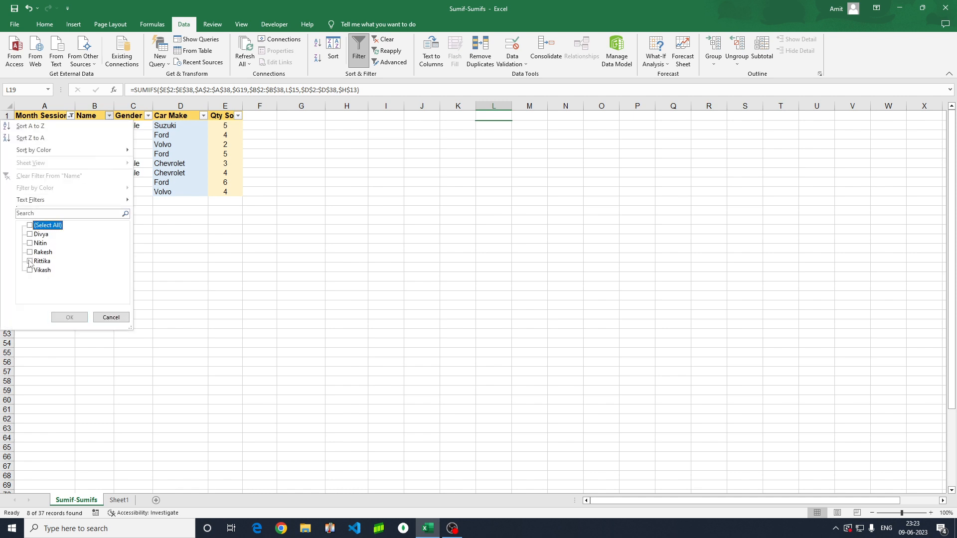
pyautogui.click(29, 270)
pyautogui.click(69, 318)
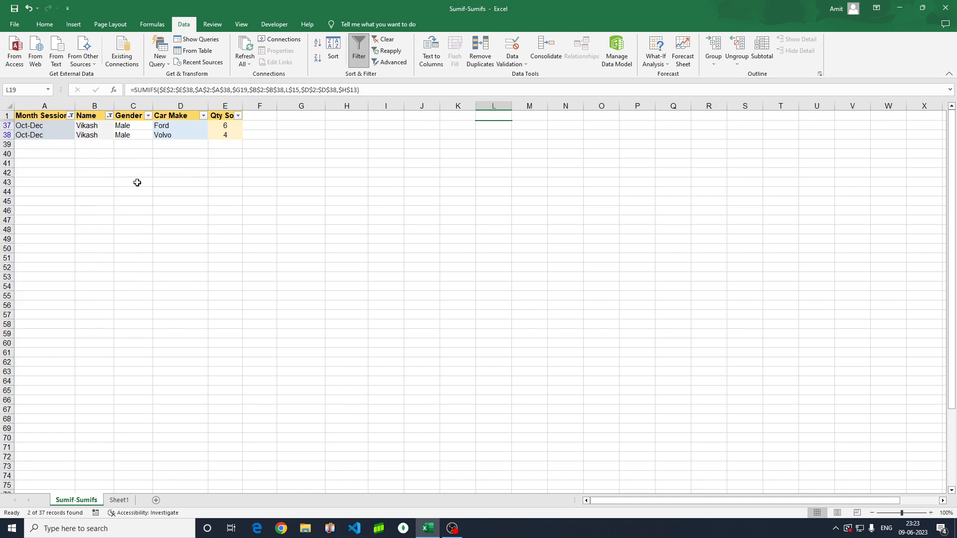
pyautogui.click(172, 125)
pyautogui.click(223, 125)
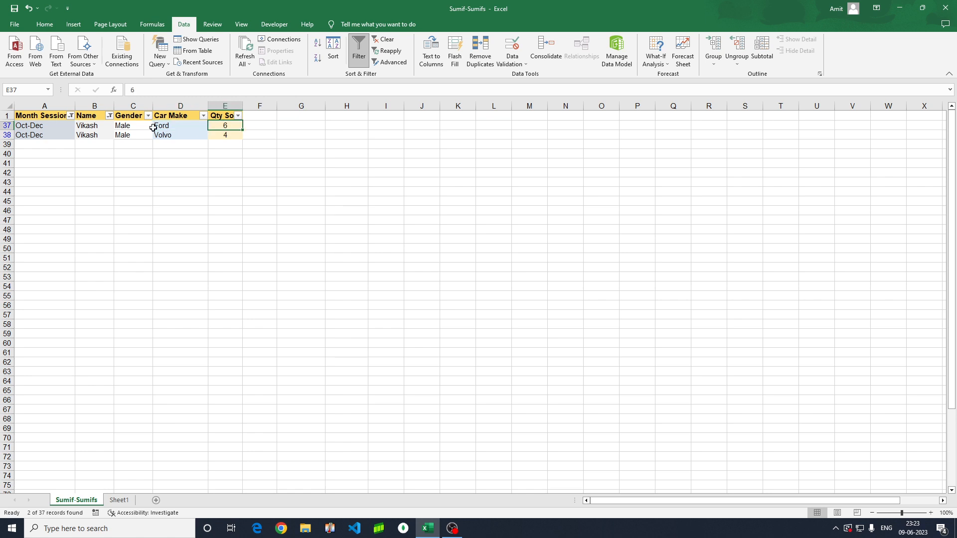
# - Show all values again in the Name and Month Session columns, and inspect the summary result in L19
pyautogui.click(109, 116)
pyautogui.click(30, 225)
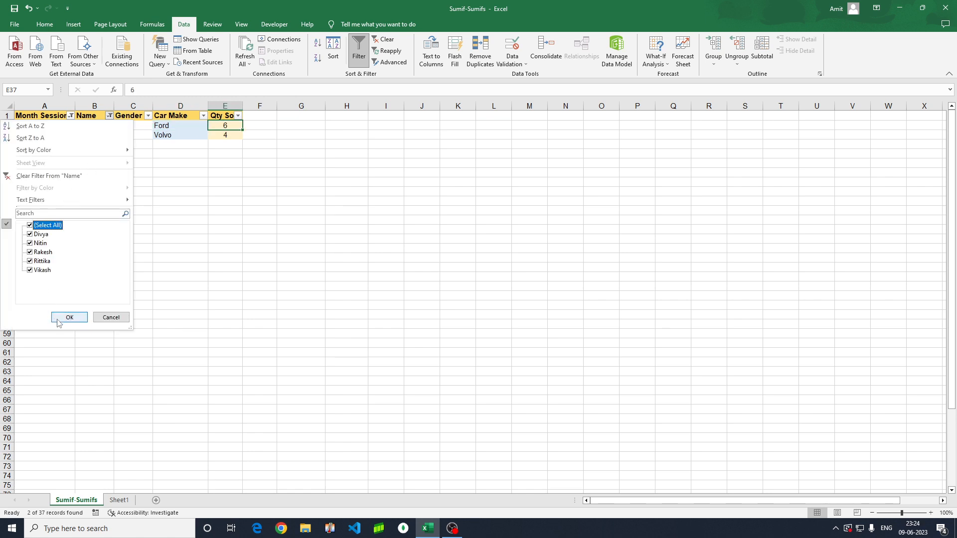
pyautogui.click(55, 314)
pyautogui.click(71, 116)
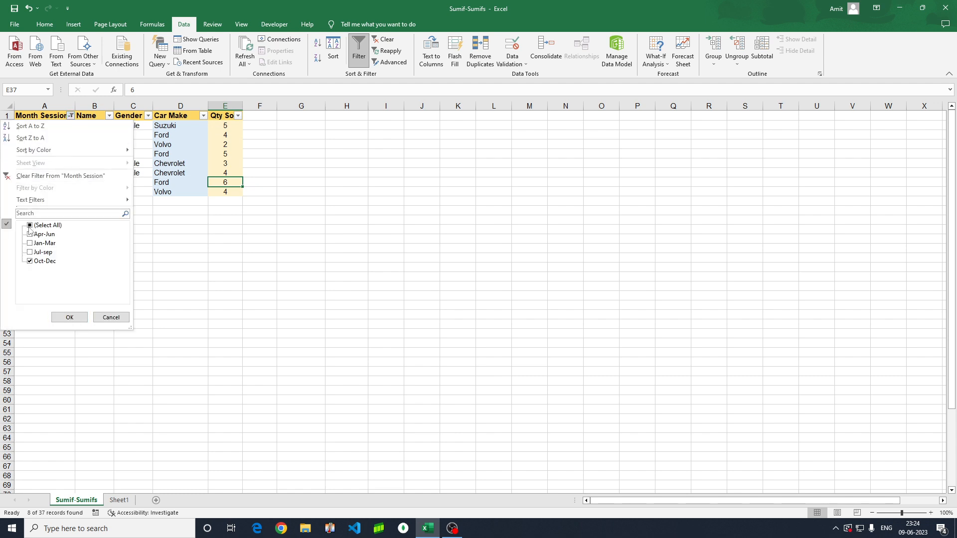
pyautogui.click(30, 226)
pyautogui.click(66, 317)
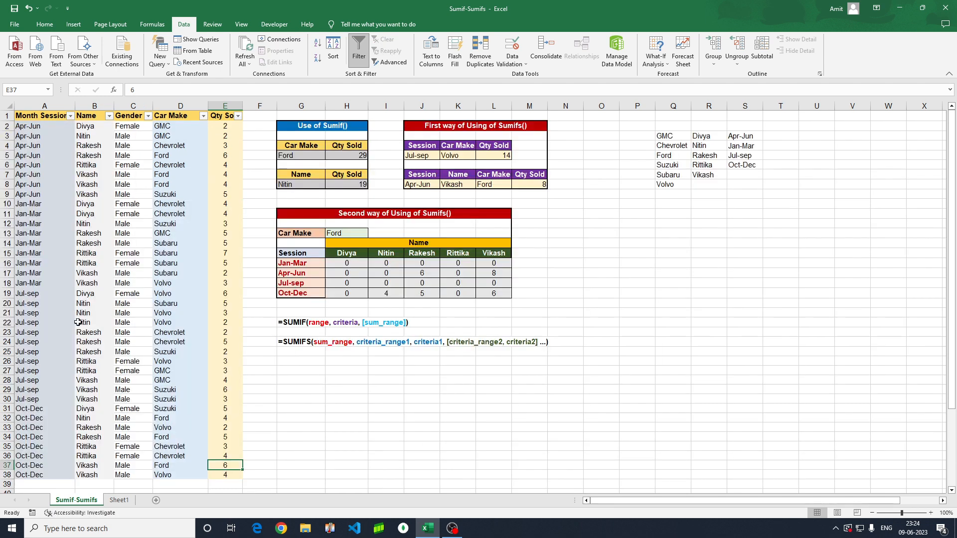
pyautogui.click(487, 296)
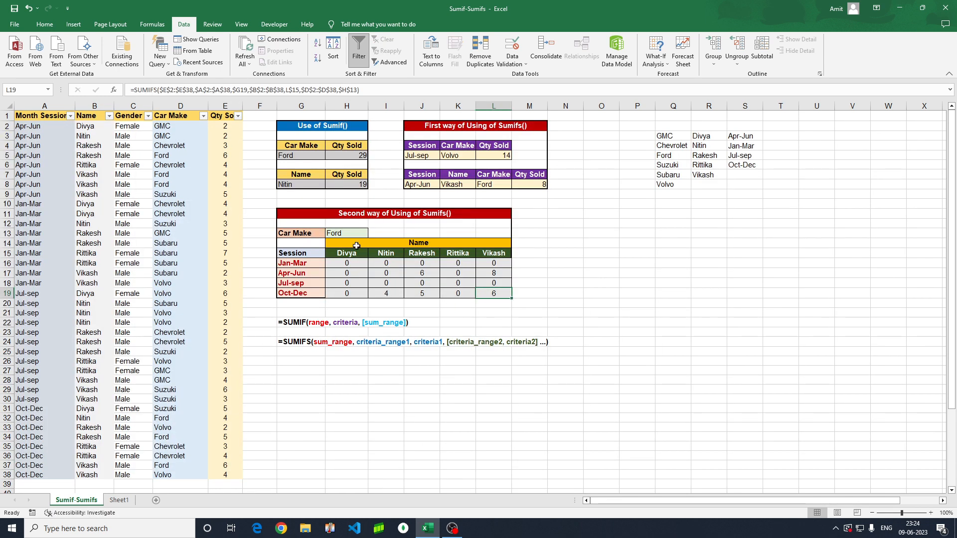
# - Set the summary table's Car Make in H13 to Volvo, and inspect the Jul-sep result in I18
pyautogui.click(340, 233)
pyautogui.click(372, 234)
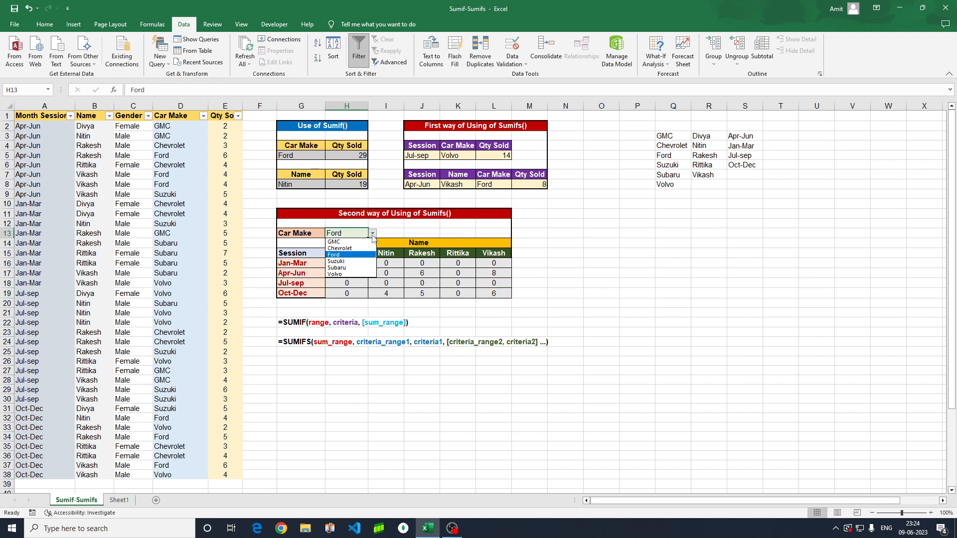
pyautogui.click(350, 274)
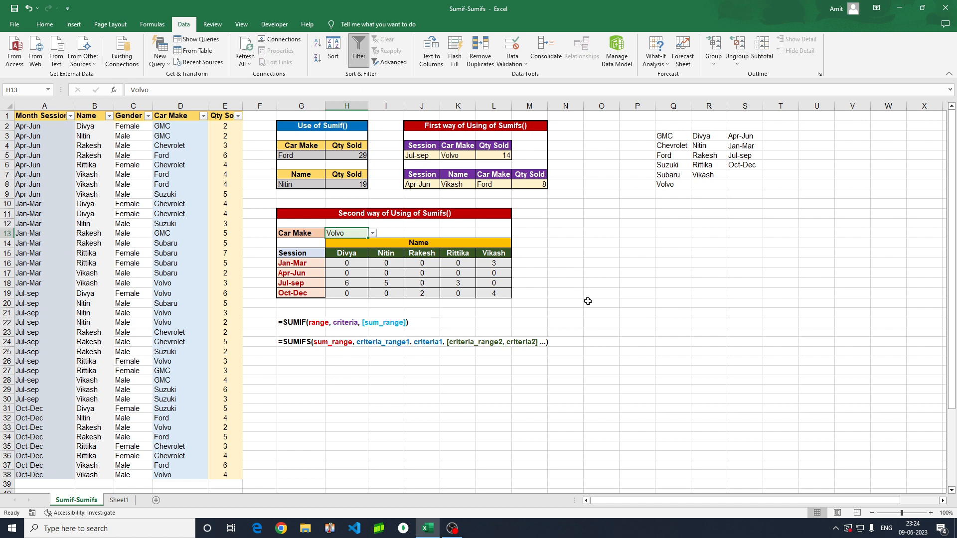
pyautogui.click(386, 284)
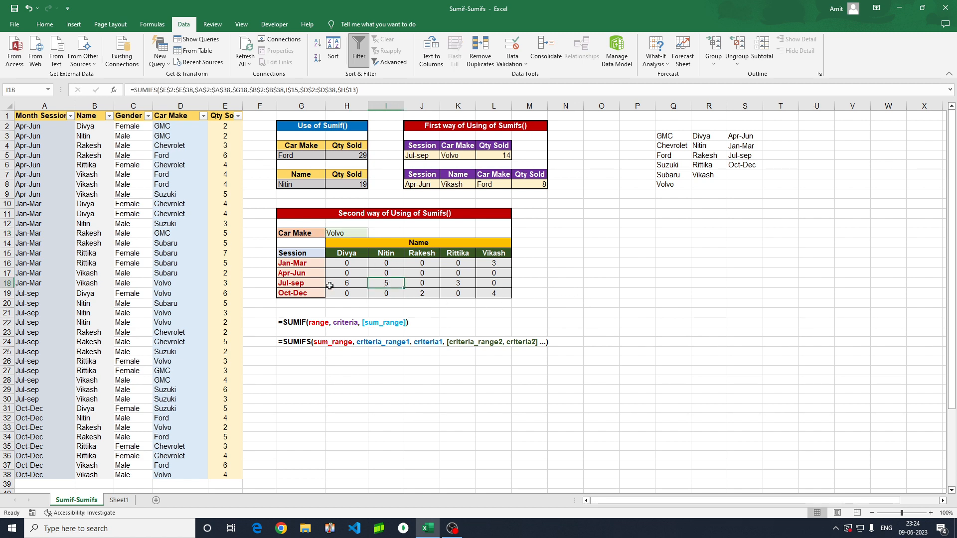
# - Check the Jul-sep result in I18 by filtering the Month Session column to only Jul-sep
pyautogui.click(71, 116)
pyautogui.click(30, 225)
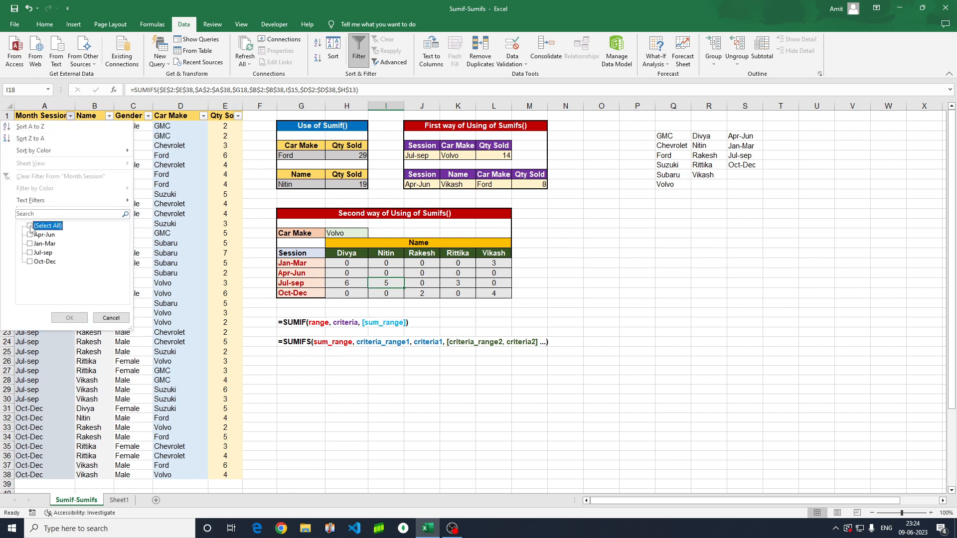
pyautogui.click(30, 252)
pyautogui.click(68, 317)
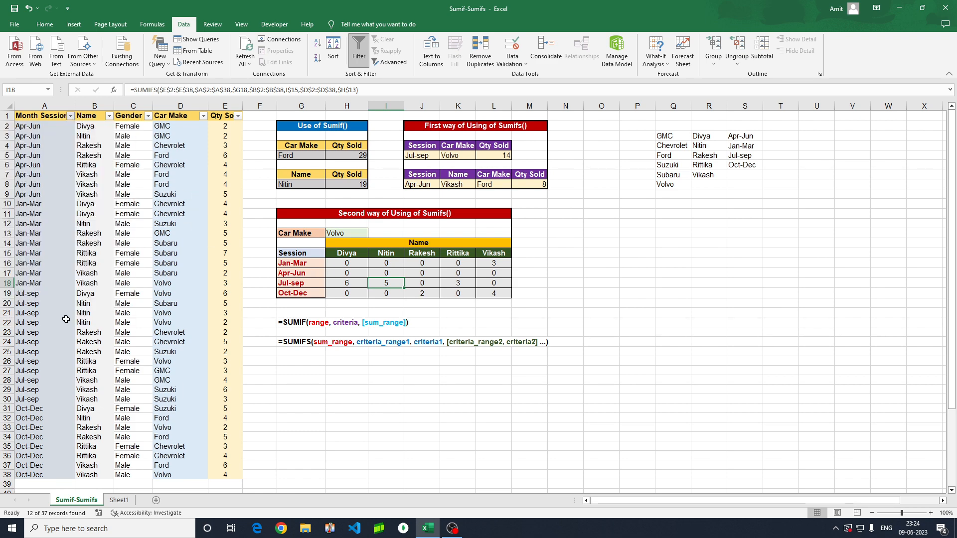
# - Filter the Name column to the person heading column I of the summary table, and select the Volvo quantities in E21:E22
pyautogui.click(109, 116)
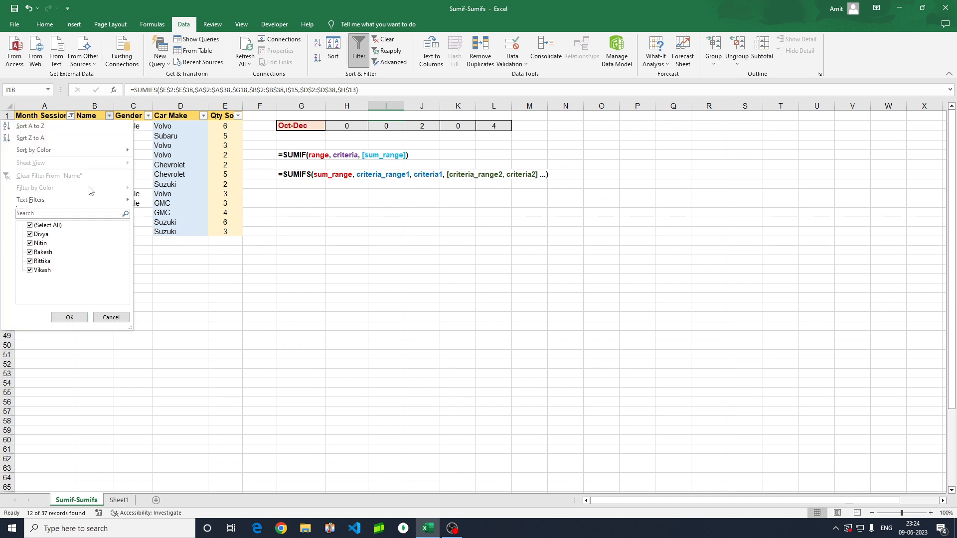
pyautogui.click(31, 225)
pyautogui.click(31, 244)
pyautogui.click(66, 317)
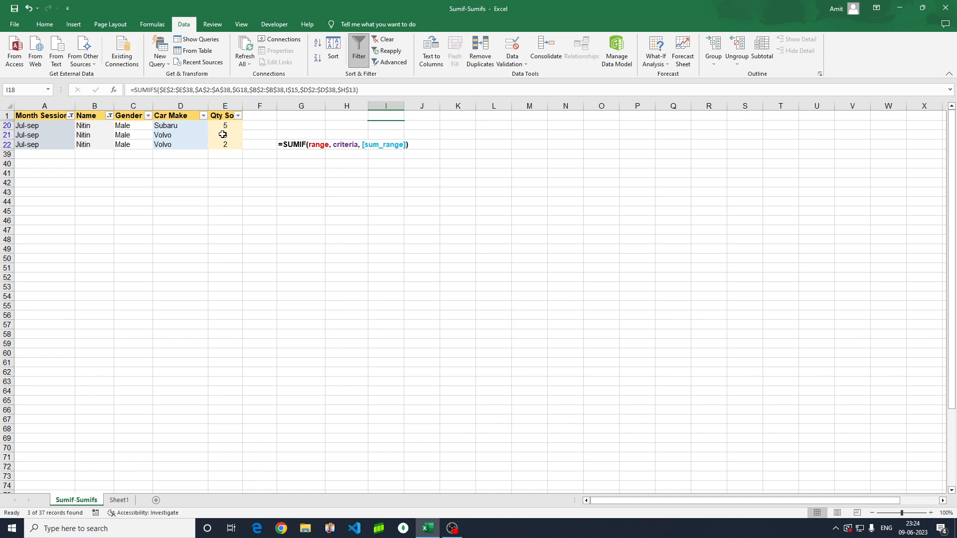
pyautogui.moveTo(225, 134); pyautogui.dragTo(225, 145)
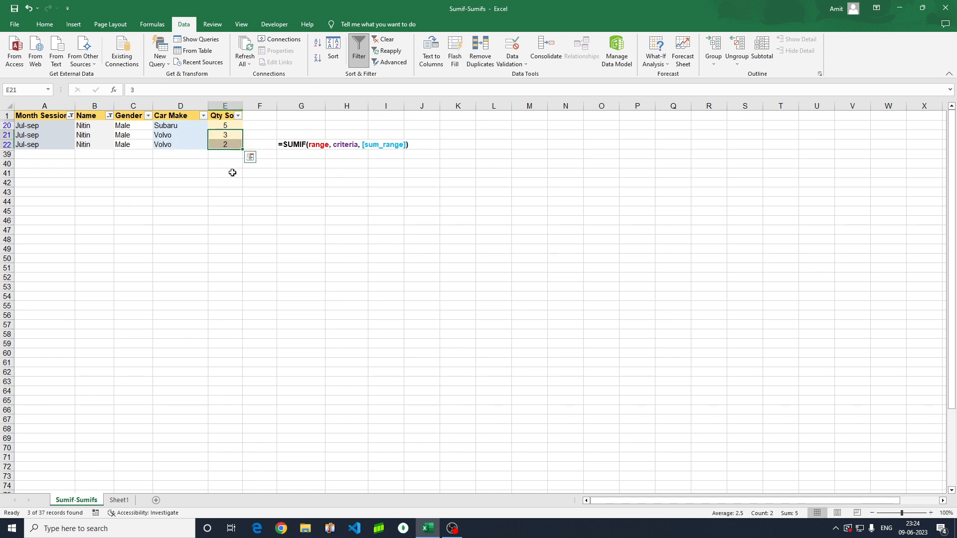
# - Show all values again in the Name and Month Session columns, and inspect the summary result in I18
pyautogui.click(109, 115)
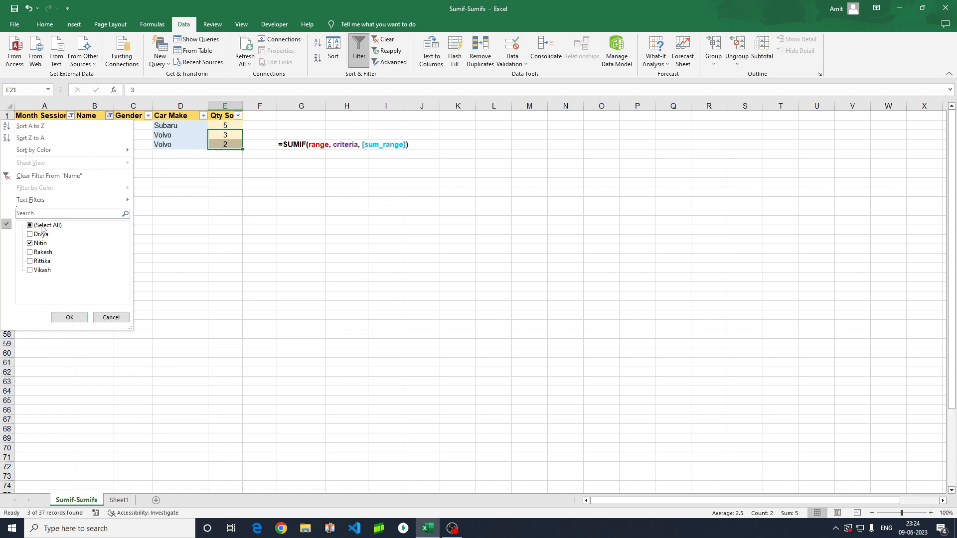
pyautogui.click(31, 226)
pyautogui.click(69, 317)
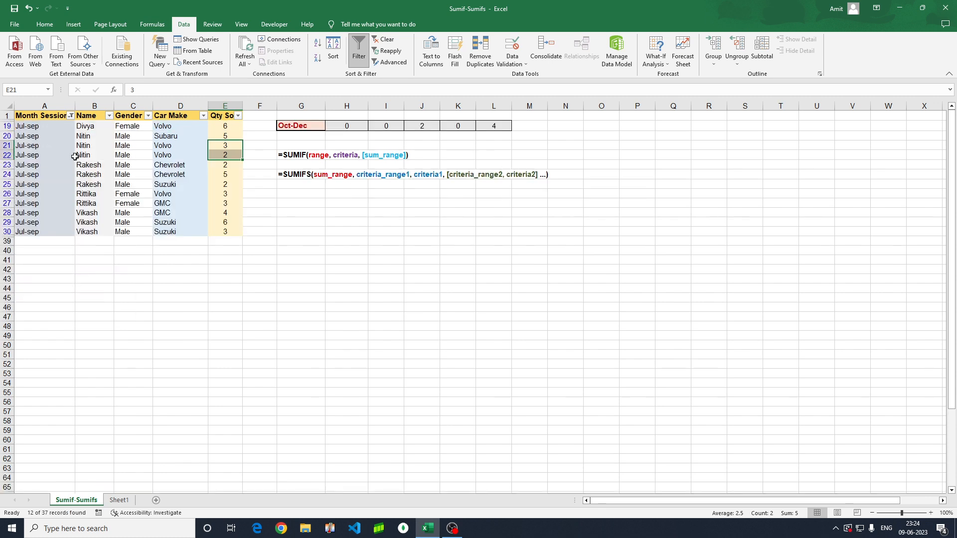
pyautogui.click(70, 115)
pyautogui.click(31, 226)
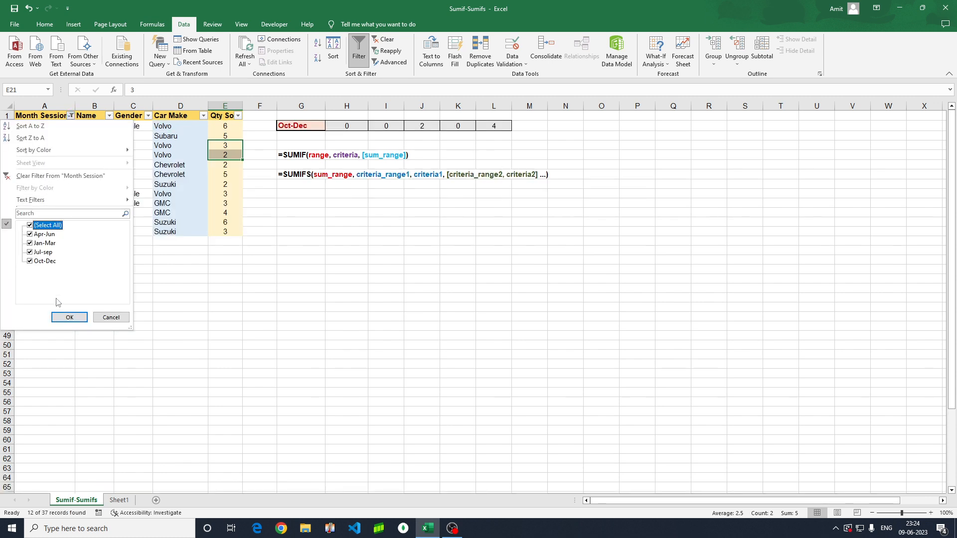
pyautogui.click(70, 316)
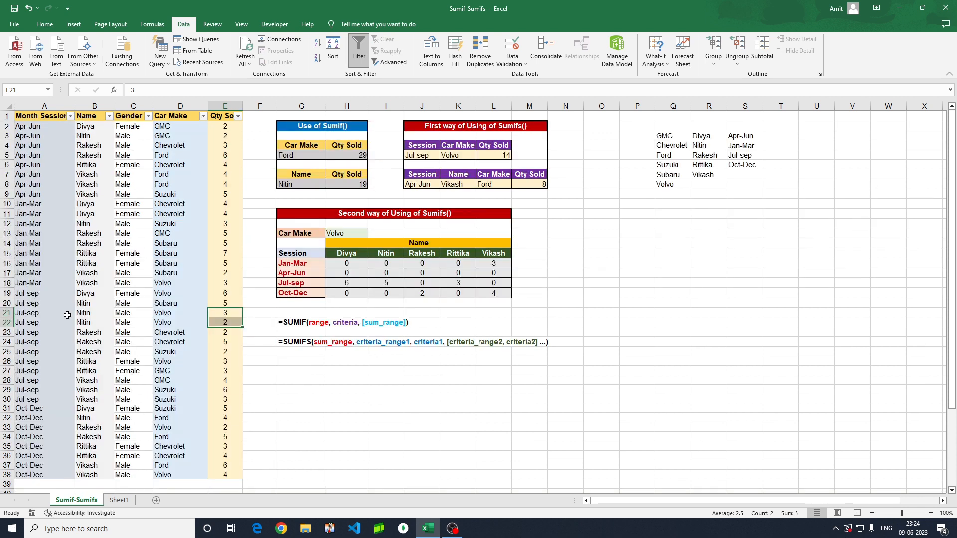
pyautogui.click(388, 285)
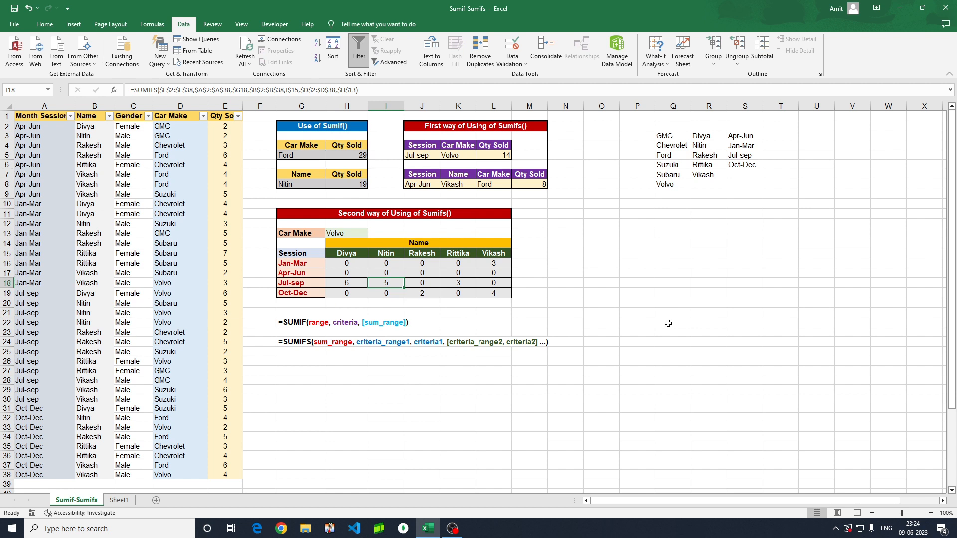
# - Review the Qty Sold values in E2:E23 as the sum range of the written SUMIF and SUMIFS syntax
pyautogui.click(622, 283)
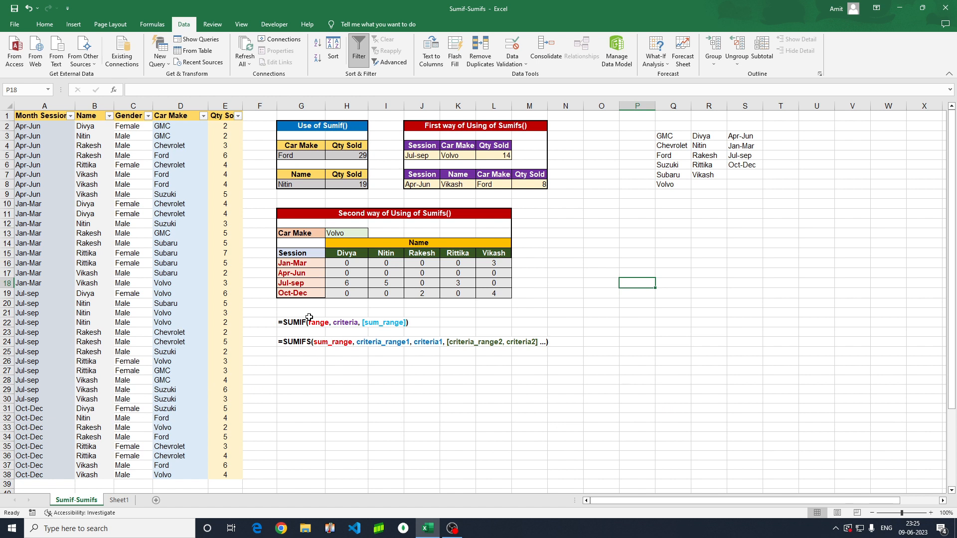
pyautogui.moveTo(224, 125); pyautogui.dragTo(225, 332)
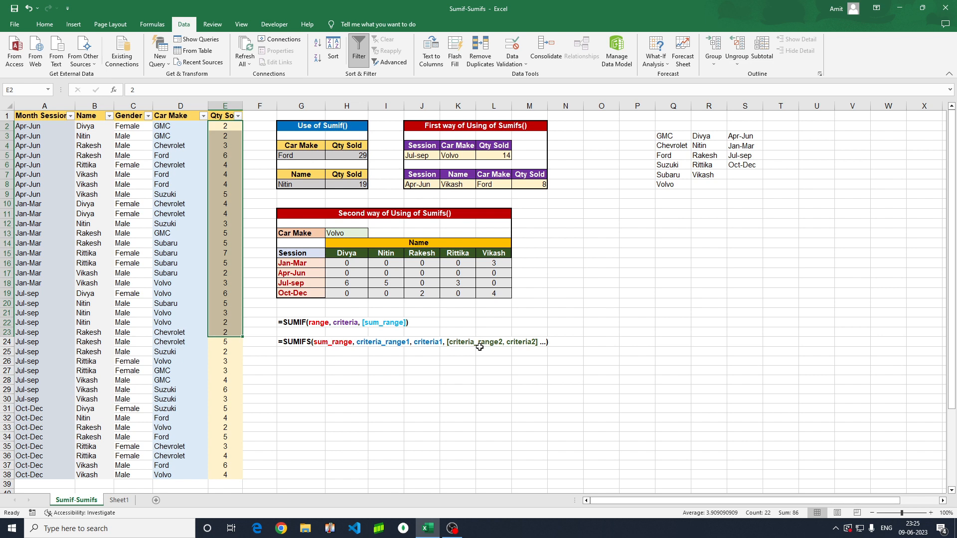
pyautogui.click(644, 313)
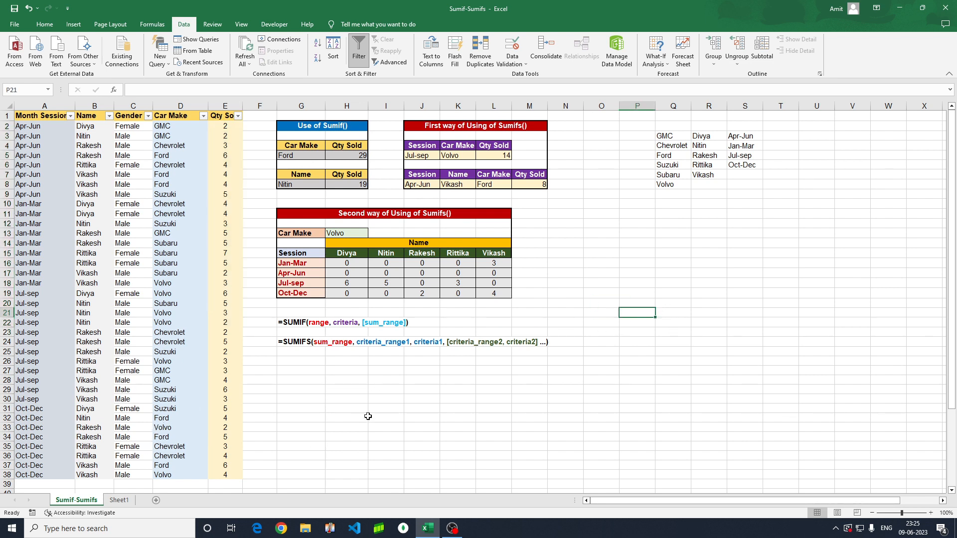
# - Open Sheet1 and examine the sunglass sales report's sales person, price and quantity sold columns
pyautogui.click(119, 501)
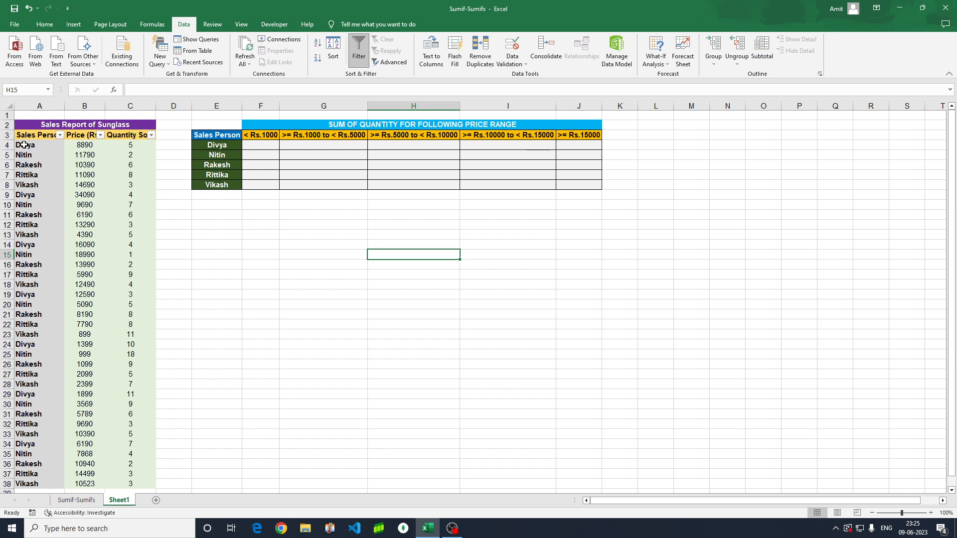
pyautogui.moveTo(30, 144); pyautogui.dragTo(50, 304)
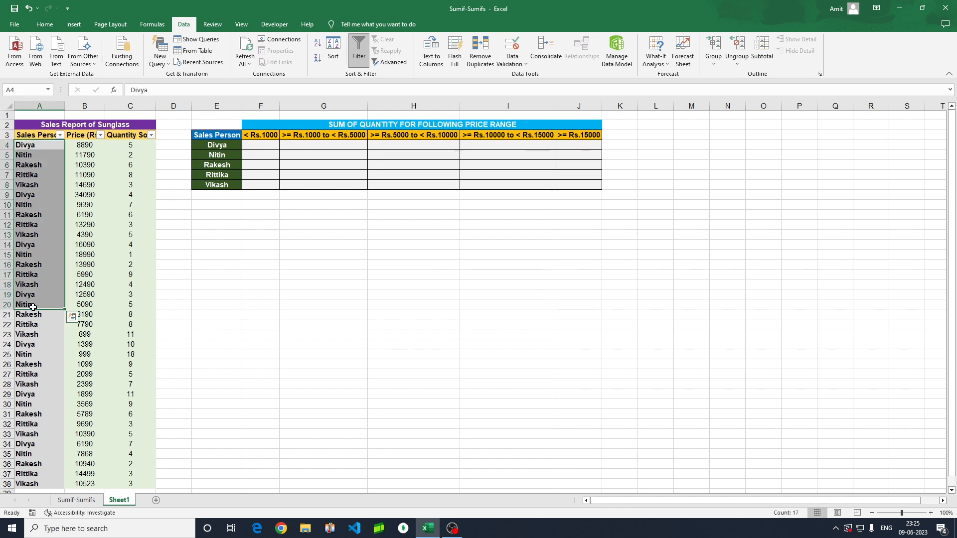
pyautogui.moveTo(84, 143); pyautogui.dragTo(88, 362)
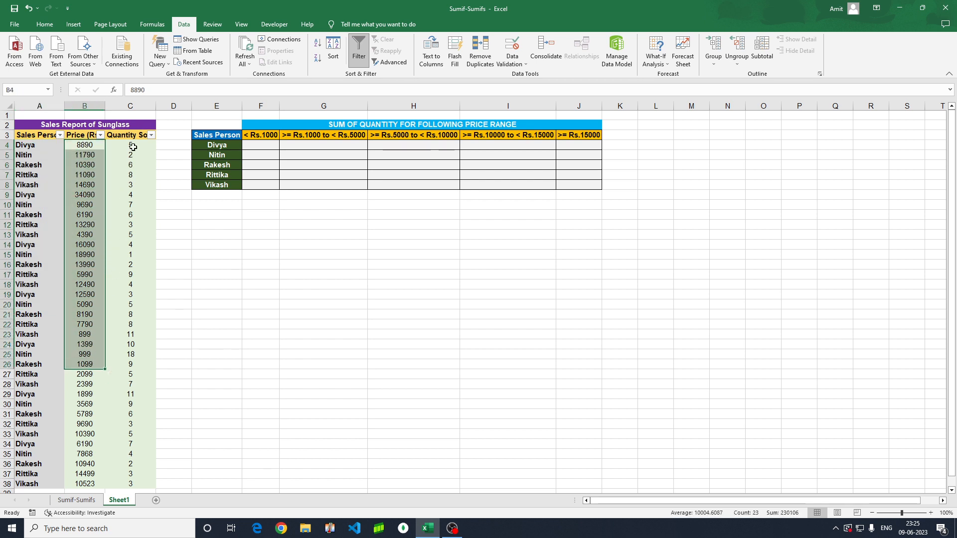
pyautogui.moveTo(133, 145); pyautogui.dragTo(131, 386)
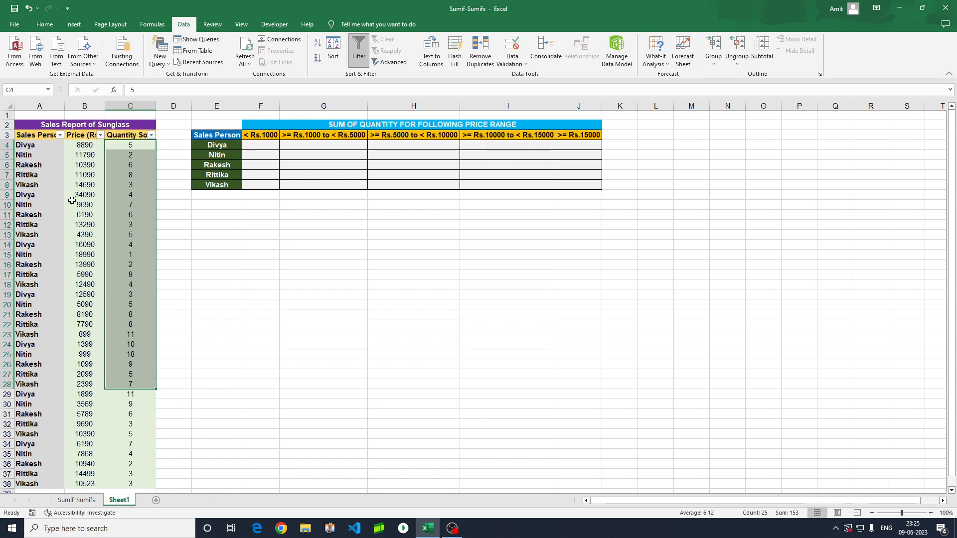
pyautogui.click(131, 147)
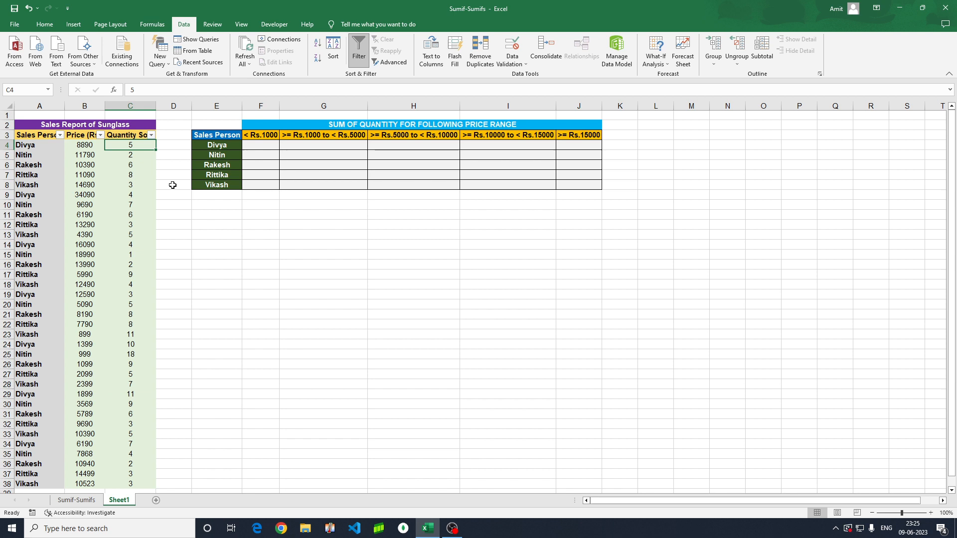
pyautogui.click(261, 261)
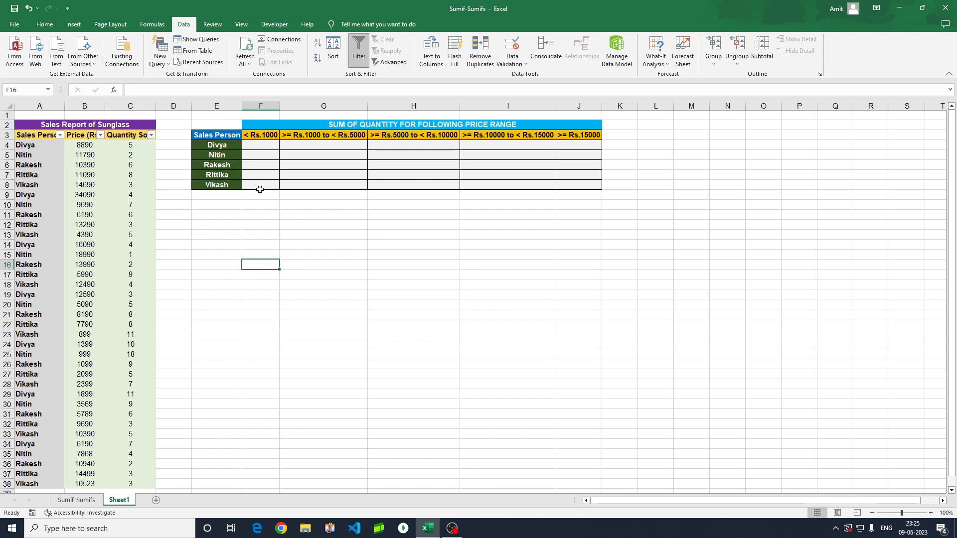
# - Examine the price range headings in F3:J3 and the sales person list in E4:E8 of the quantity summary table
pyautogui.click(254, 136)
pyautogui.click(298, 136)
pyautogui.click(384, 135)
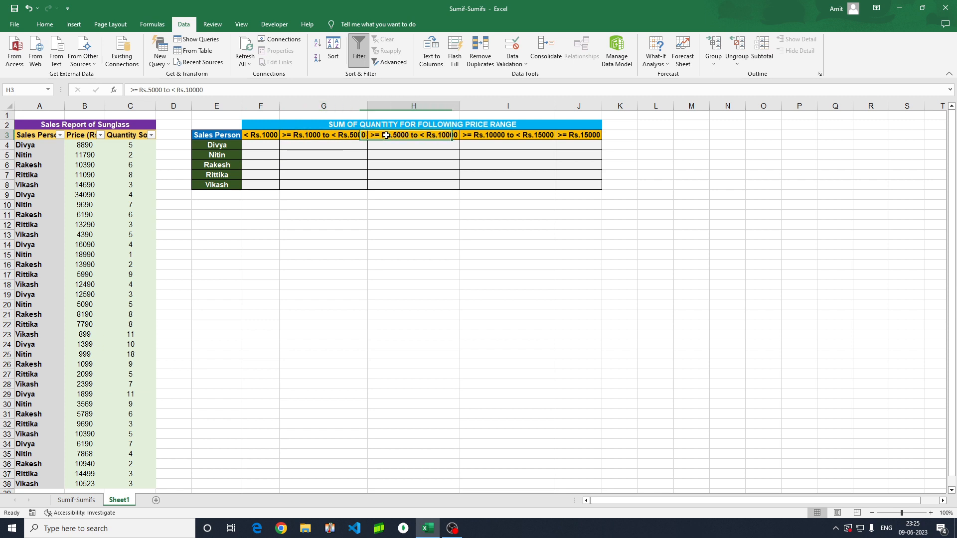
pyautogui.click(495, 136)
pyautogui.click(578, 137)
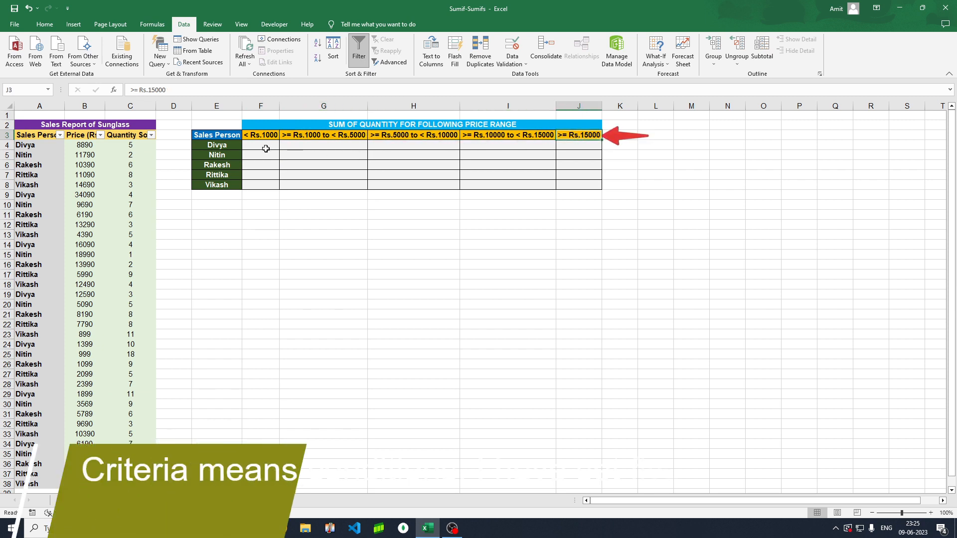
pyautogui.moveTo(223, 145); pyautogui.dragTo(217, 186)
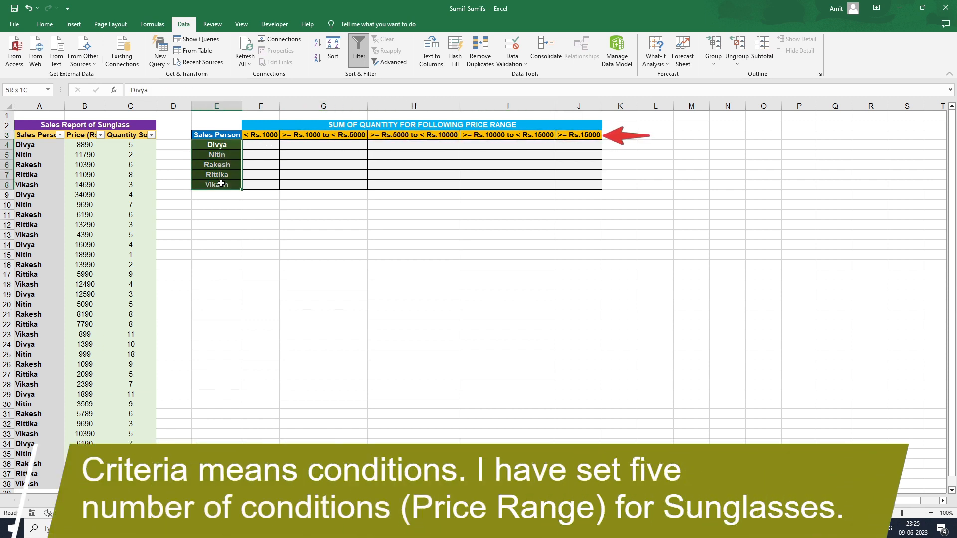
pyautogui.click(260, 137)
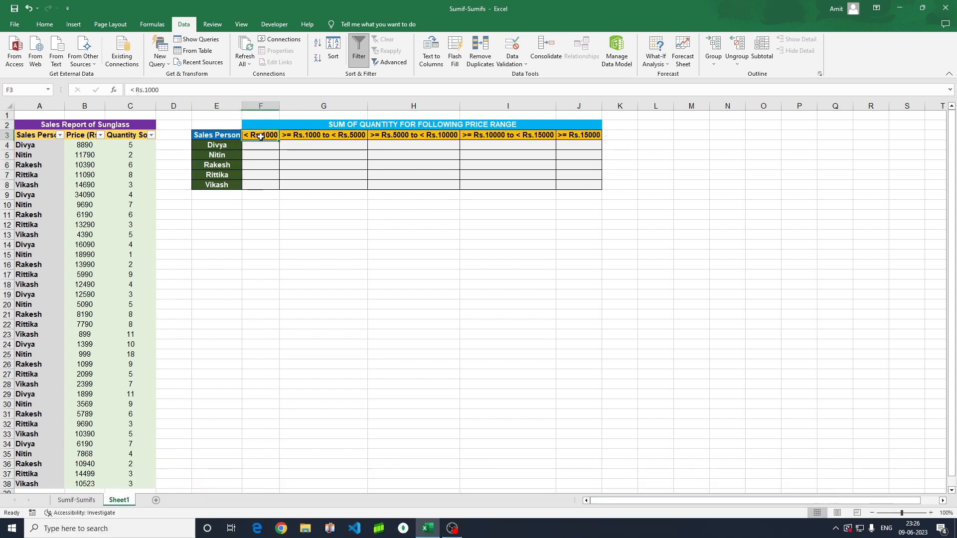
# - Review how the price range headings in row 3 pair with the sales persons in E4:E8 of the summary table
pyautogui.click(264, 147)
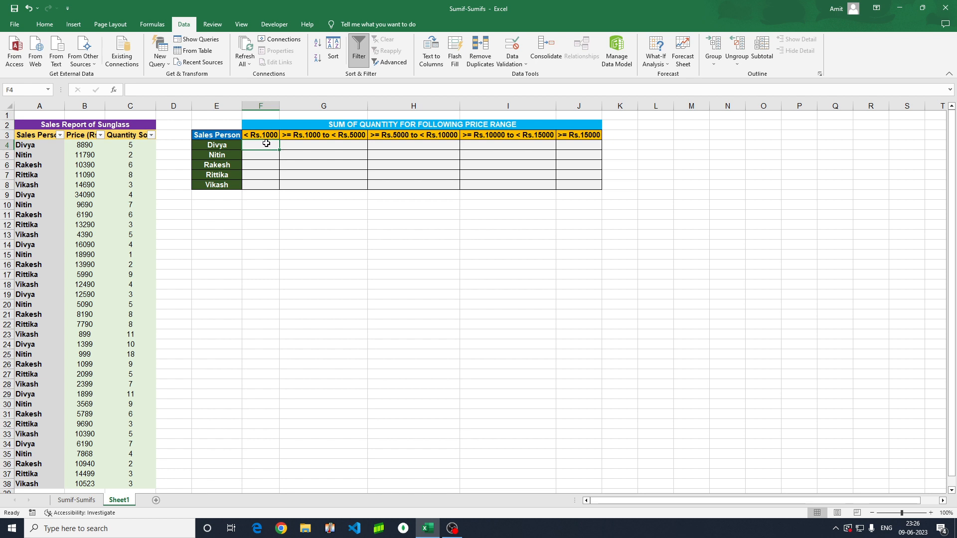
pyautogui.click(310, 136)
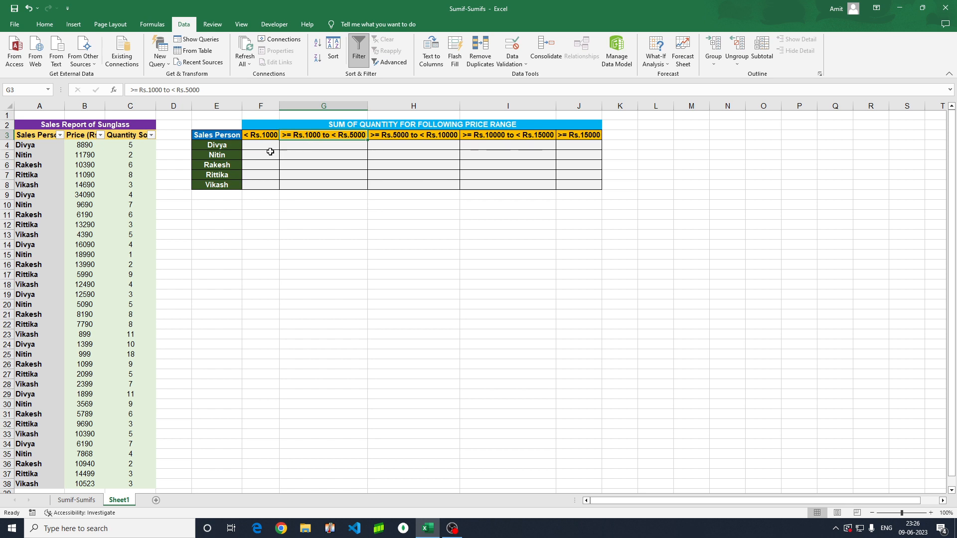
pyautogui.moveTo(219, 146); pyautogui.dragTo(224, 182)
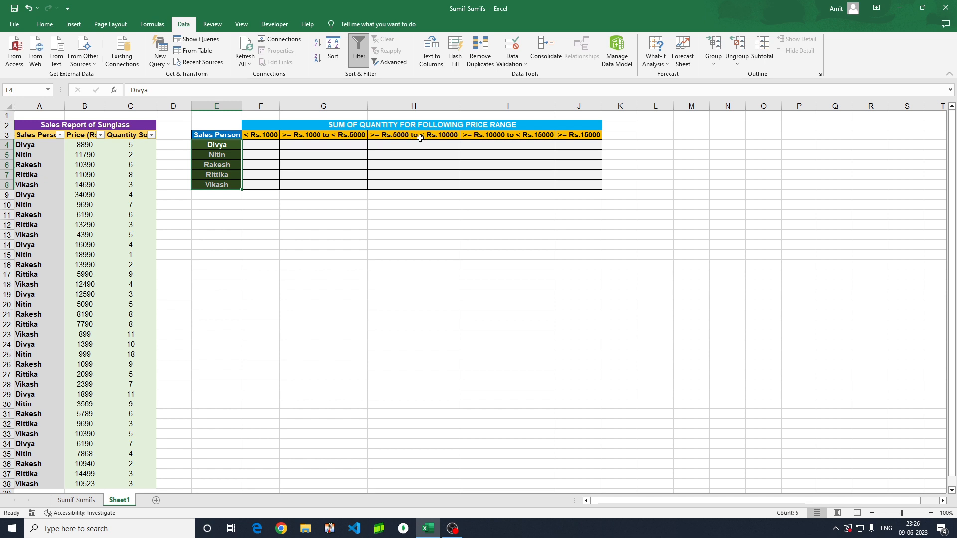
pyautogui.click(498, 136)
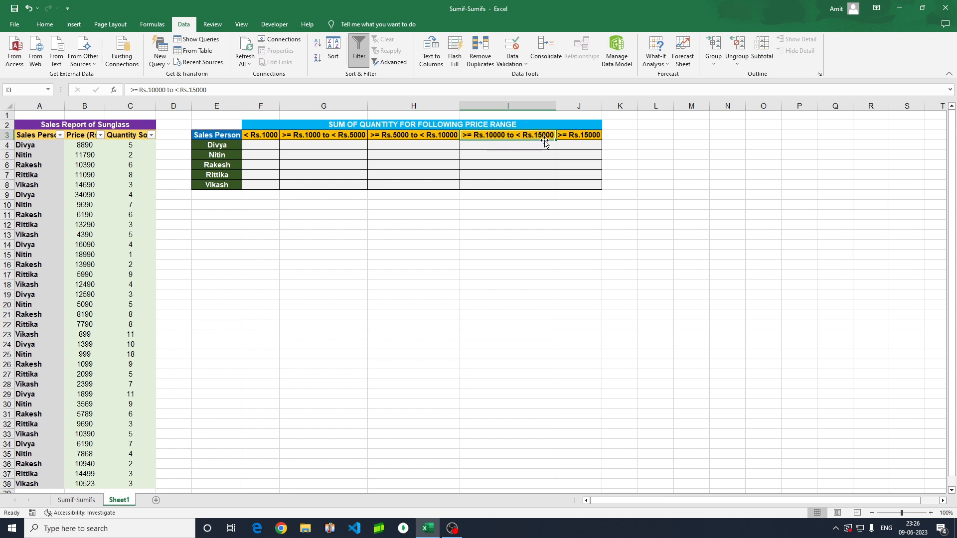
pyautogui.click(575, 136)
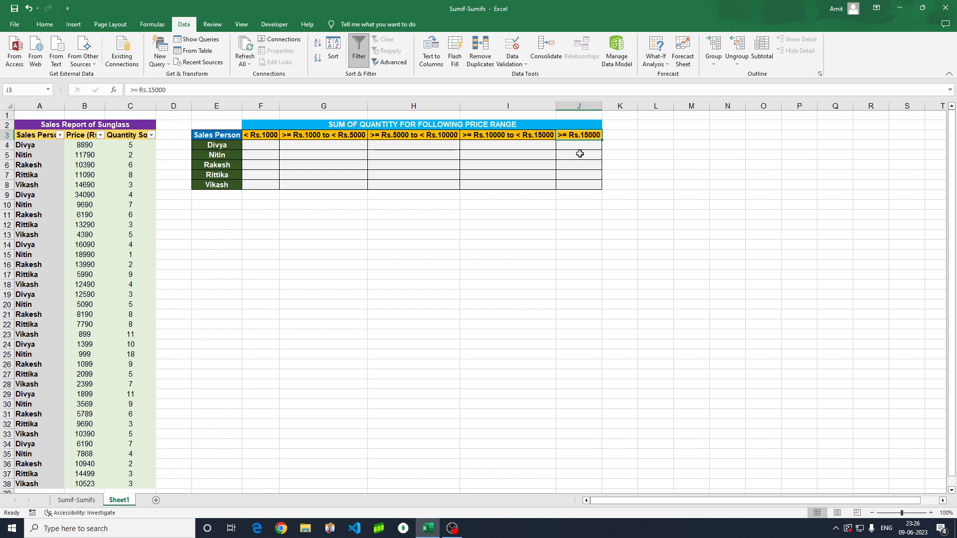
# - Start a SUMIFS formula in F4 with the Quantity Sold values $C$4:$C$38 as the absolute sum range
pyautogui.click(273, 146)
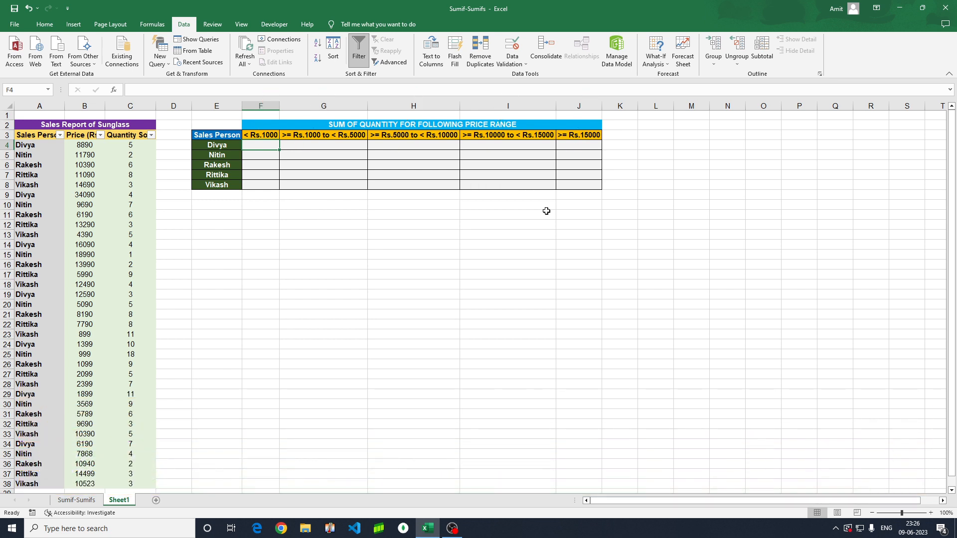
pyautogui.write('=')
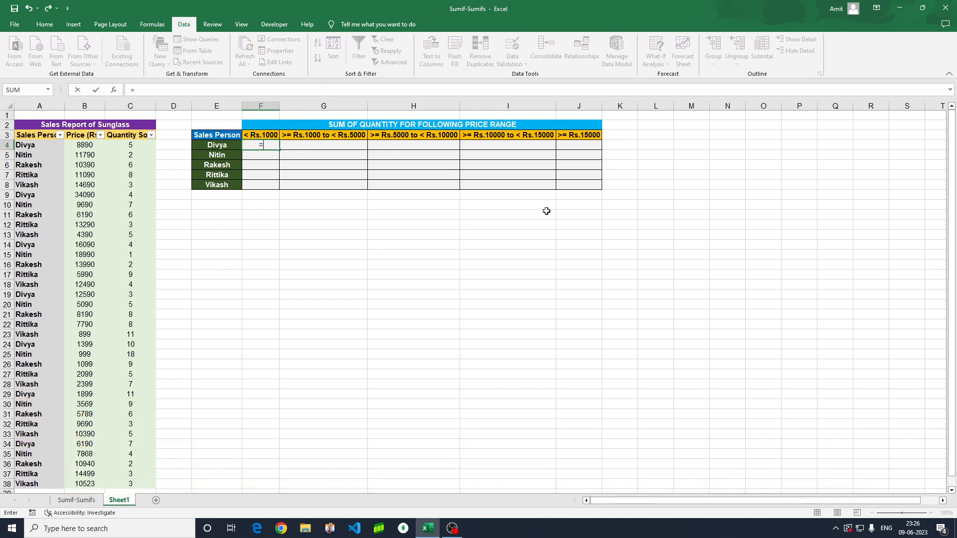
pyautogui.write('sumifs')
pyautogui.press('Tab')
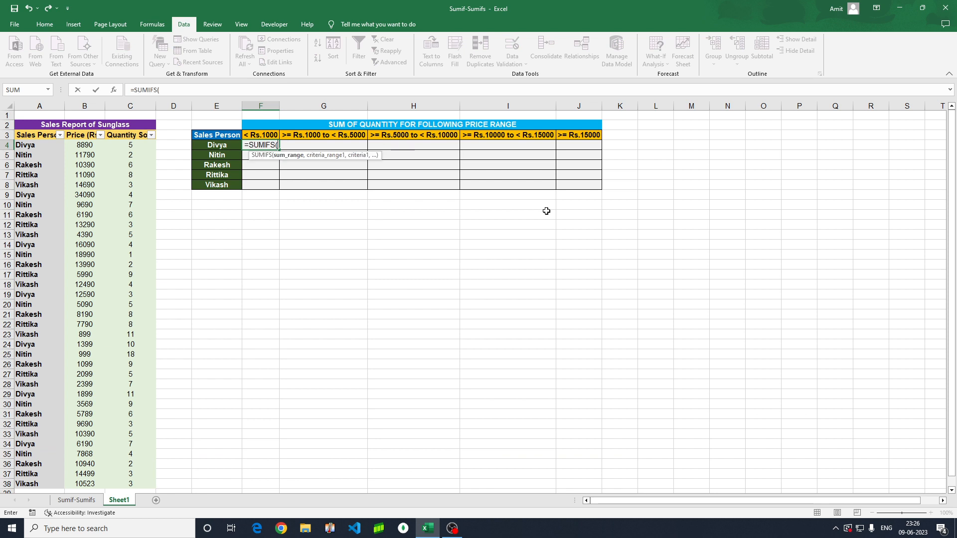
pyautogui.click(140, 145)
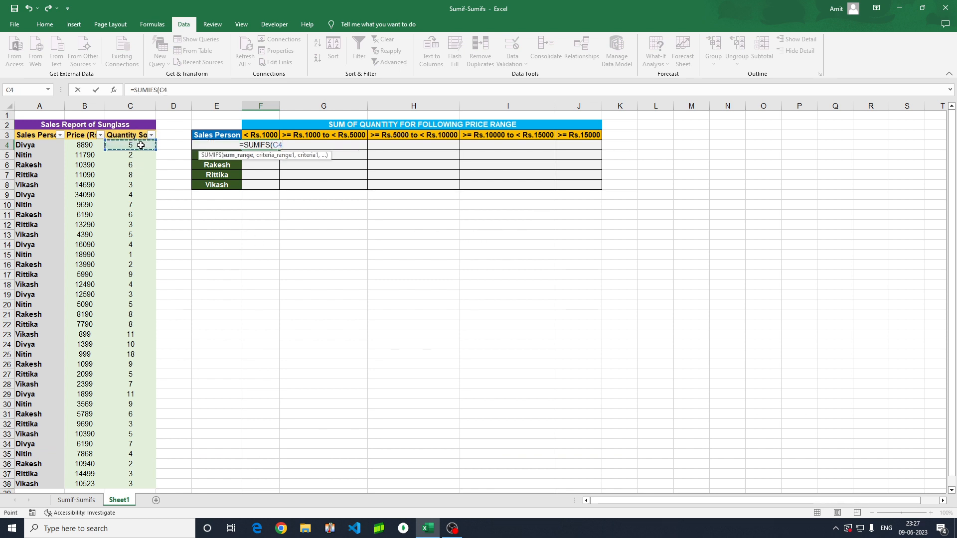
pyautogui.hotkey('ctrl', 'shift', 'Down')
pyautogui.press('F4')
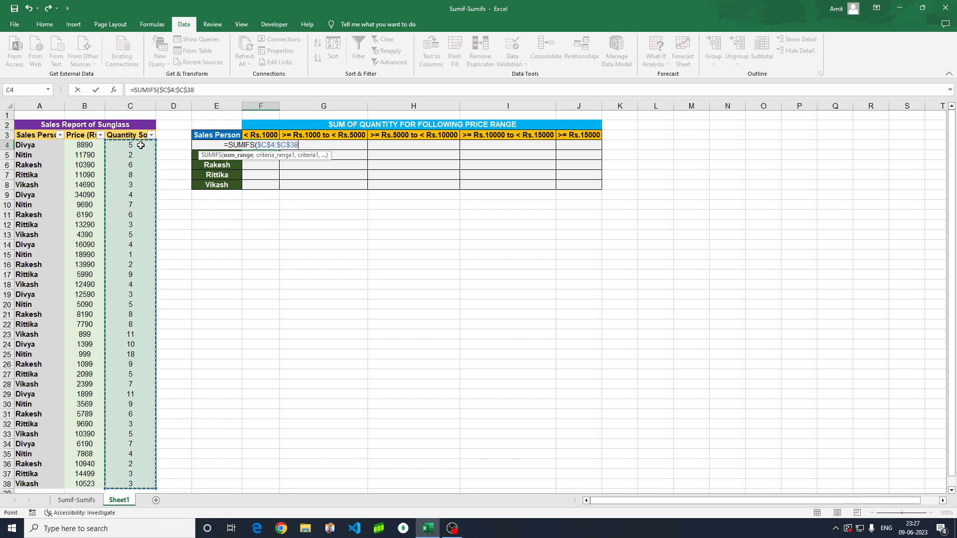
pyautogui.write(',')
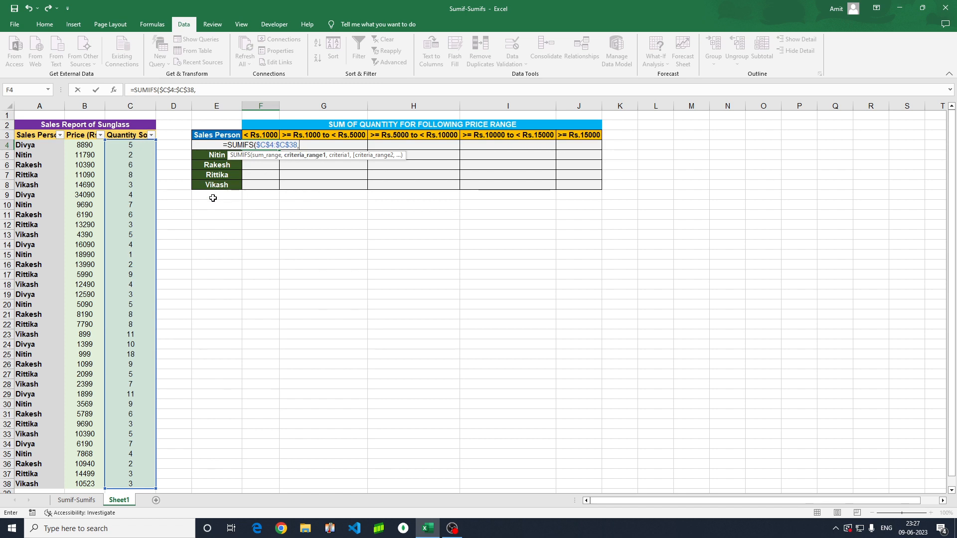
# - Add the Sales Person column $A$4:$A$38 as the first criteria range, with E4 as its criterion
pyautogui.click(32, 146)
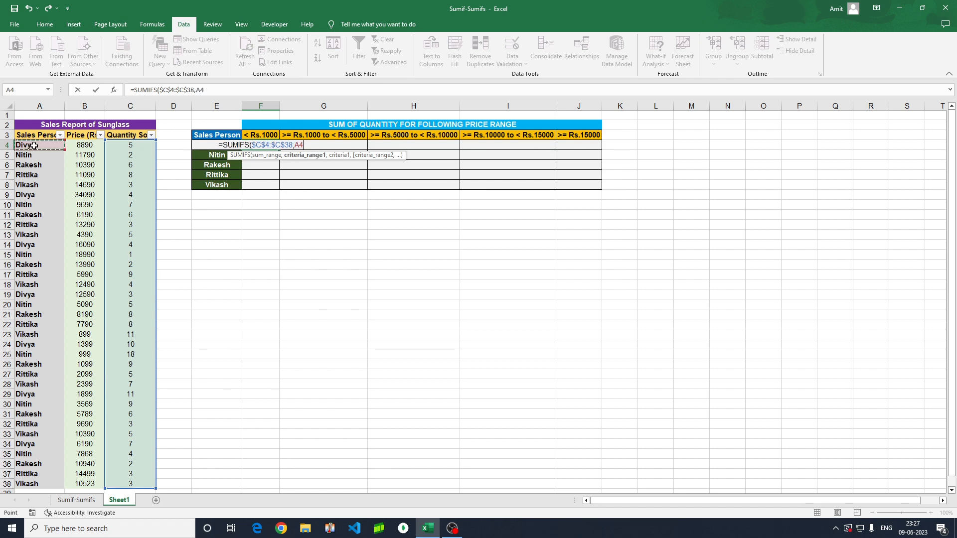
pyautogui.hotkey('ctrl', 'shift', 'Down')
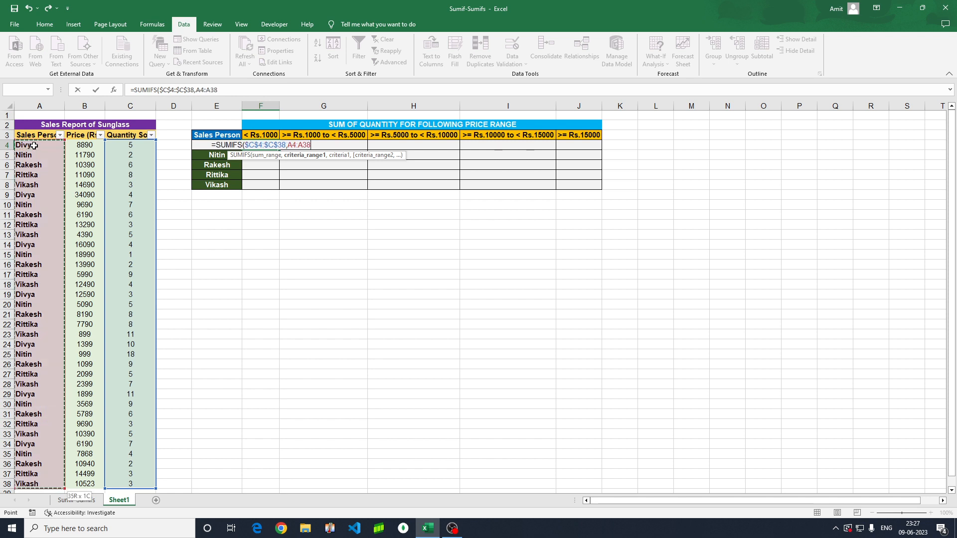
pyautogui.press('F4')
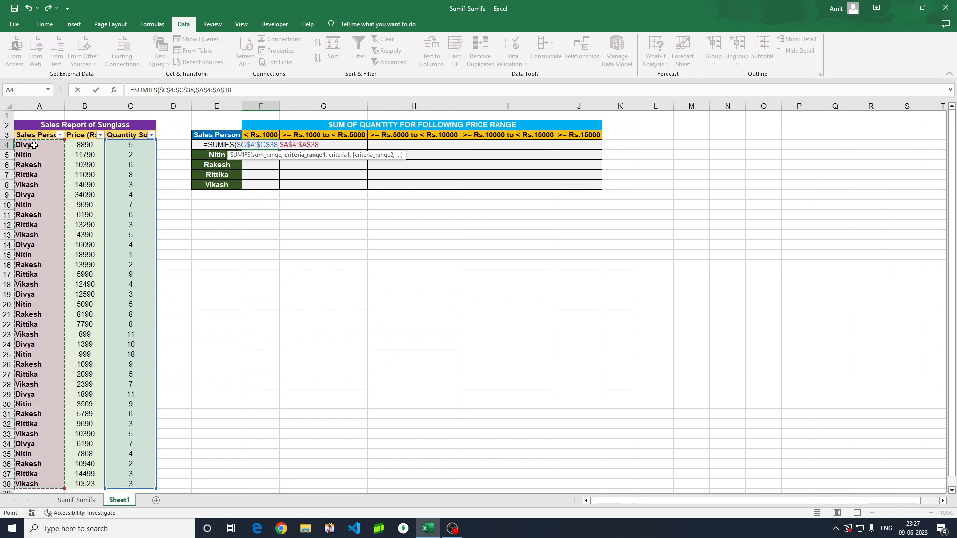
pyautogui.write(',')
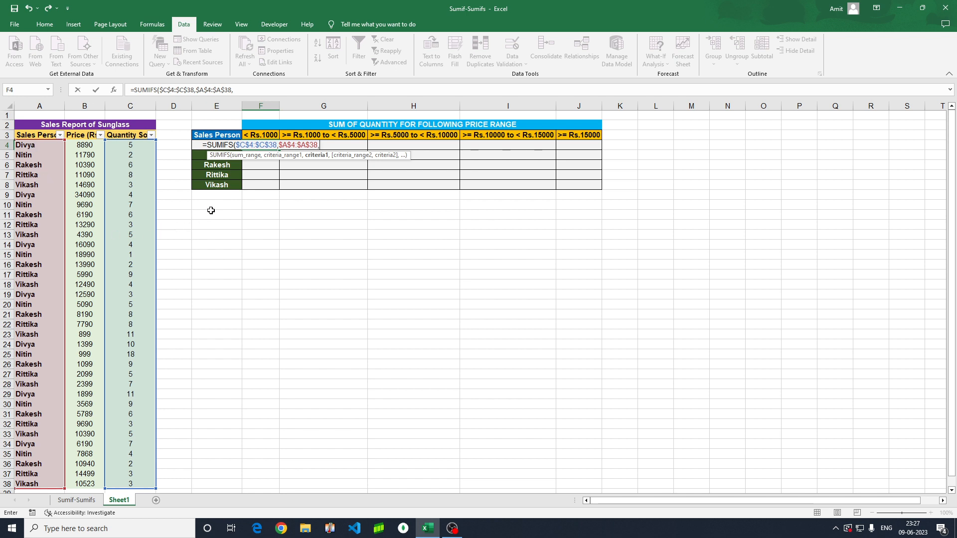
pyautogui.press('Left')
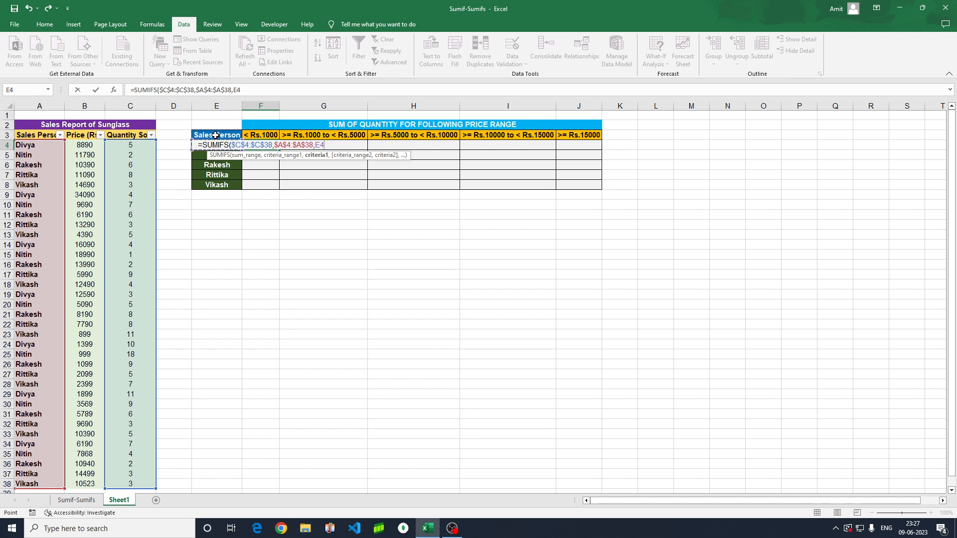
pyautogui.write(',')
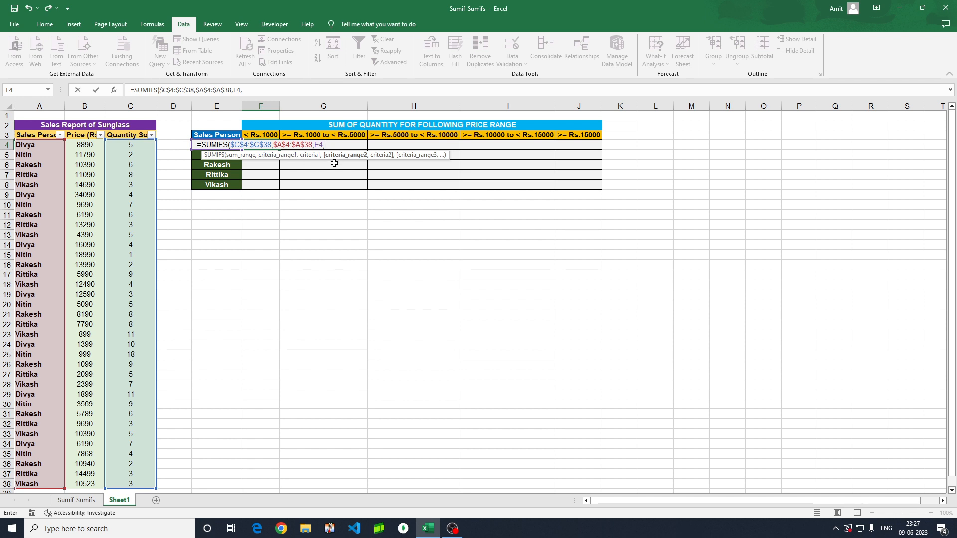
# - Add the Price column $B$4:$B$38 as the second criteria range with criterion "<"&1000, and complete the F4 formula
pyautogui.click(86, 146)
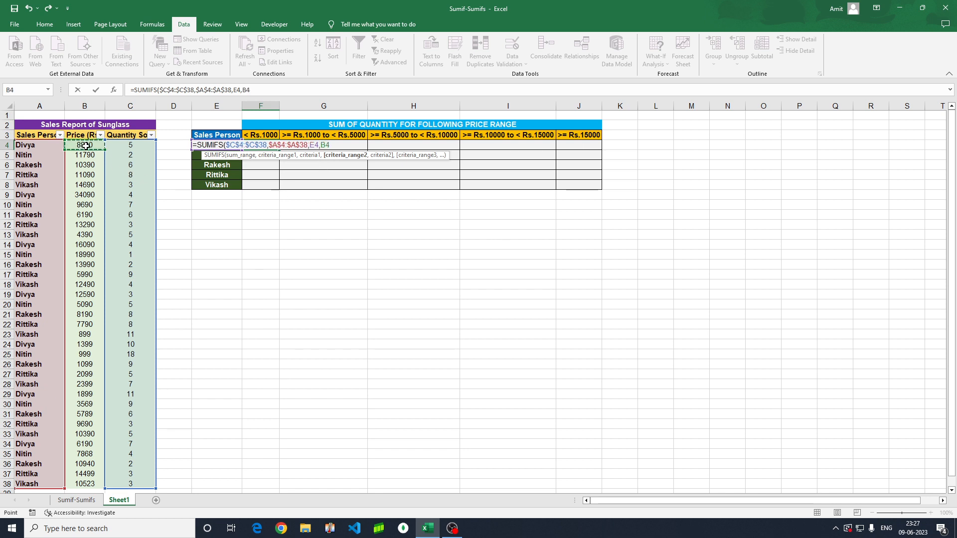
pyautogui.hotkey('ctrl', 'shift', 'Down')
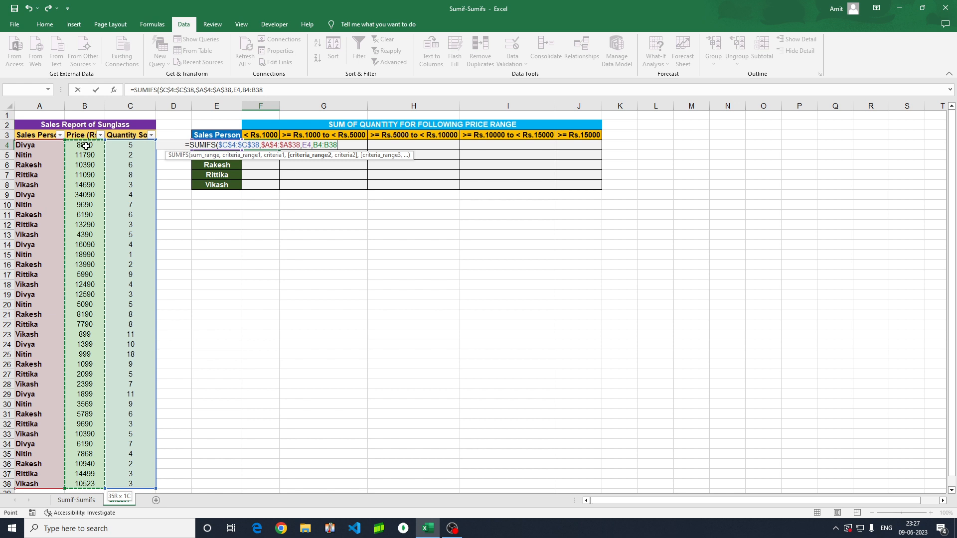
pyautogui.press('F4')
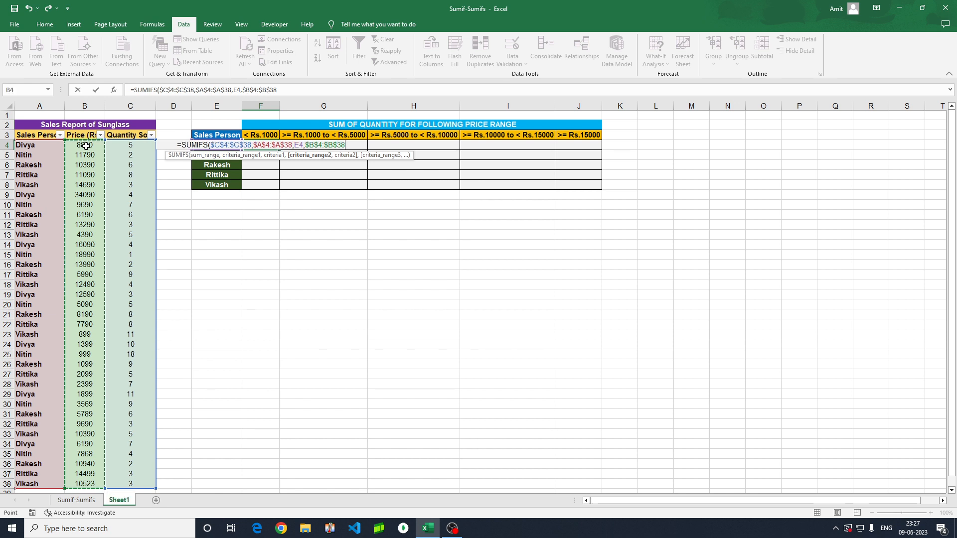
pyautogui.write(',')
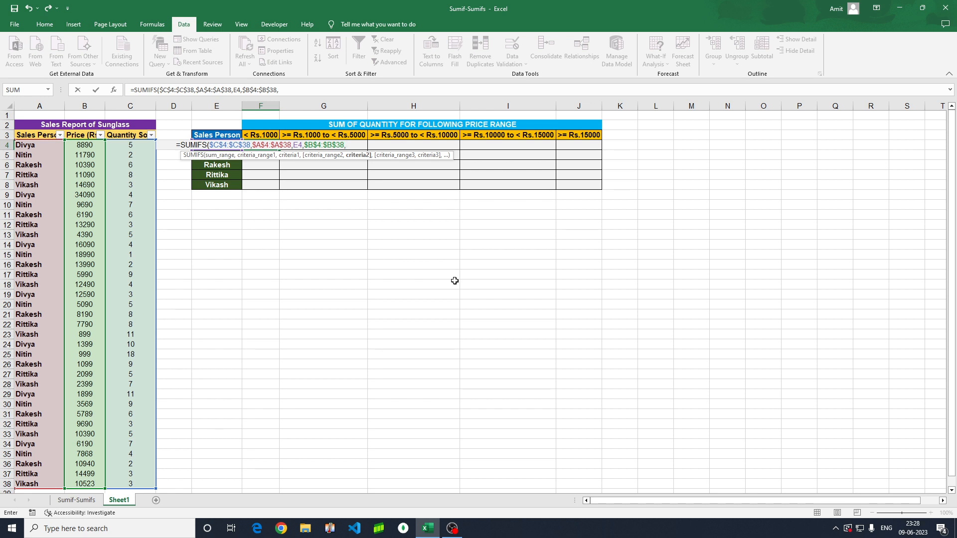
pyautogui.write('"')
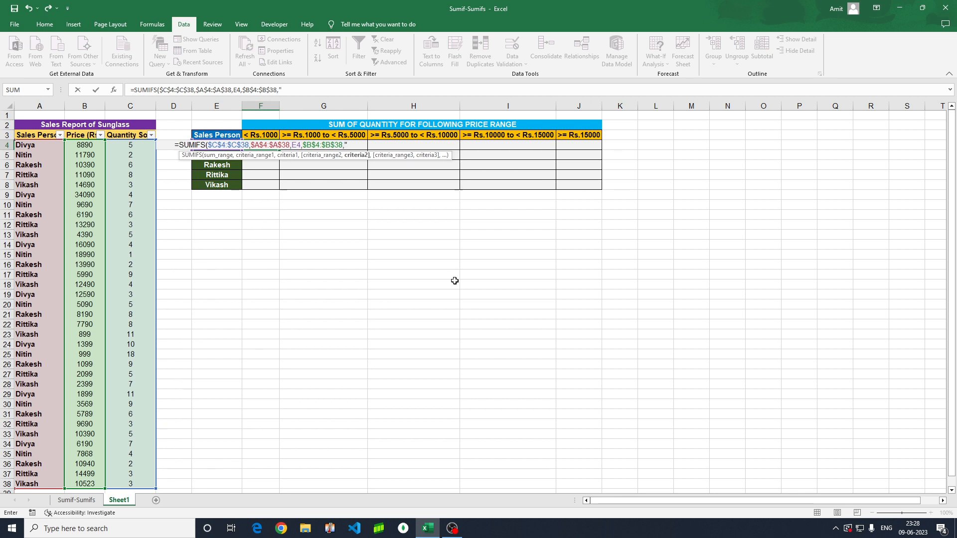
pyautogui.write('<"')
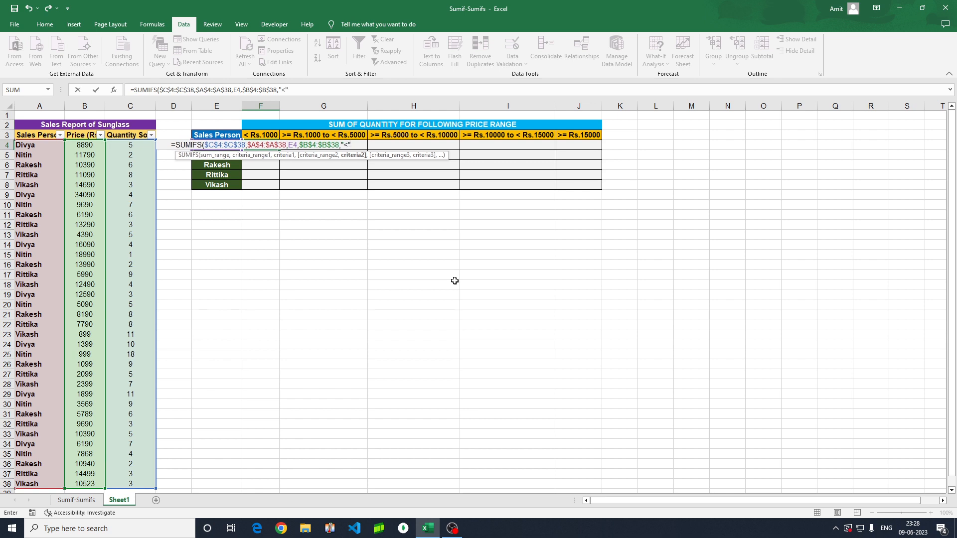
pyautogui.write('&')
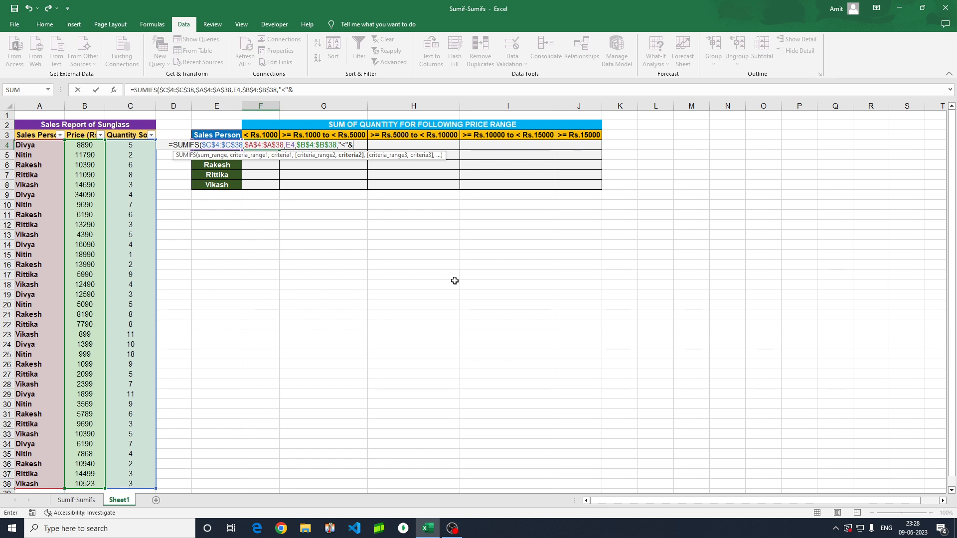
pyautogui.write('1000')
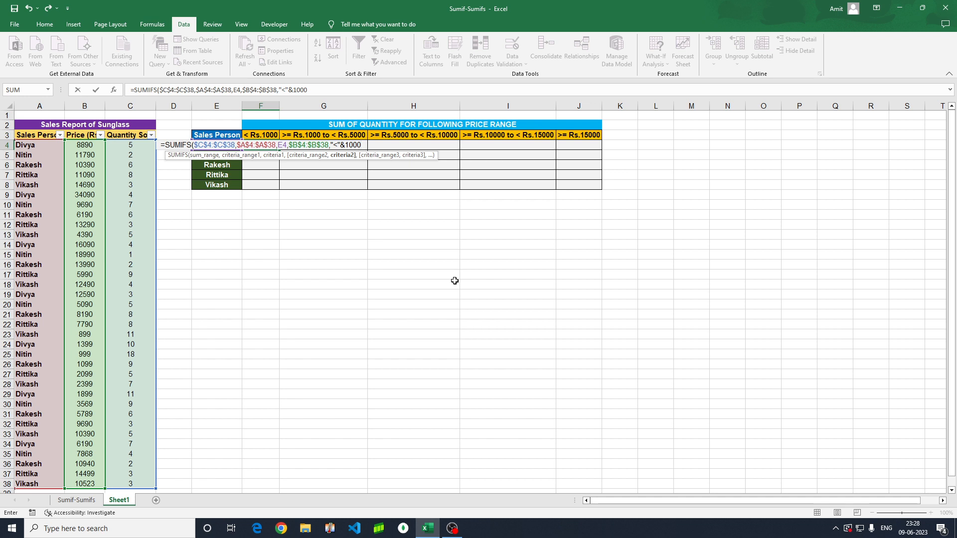
pyautogui.write(')')
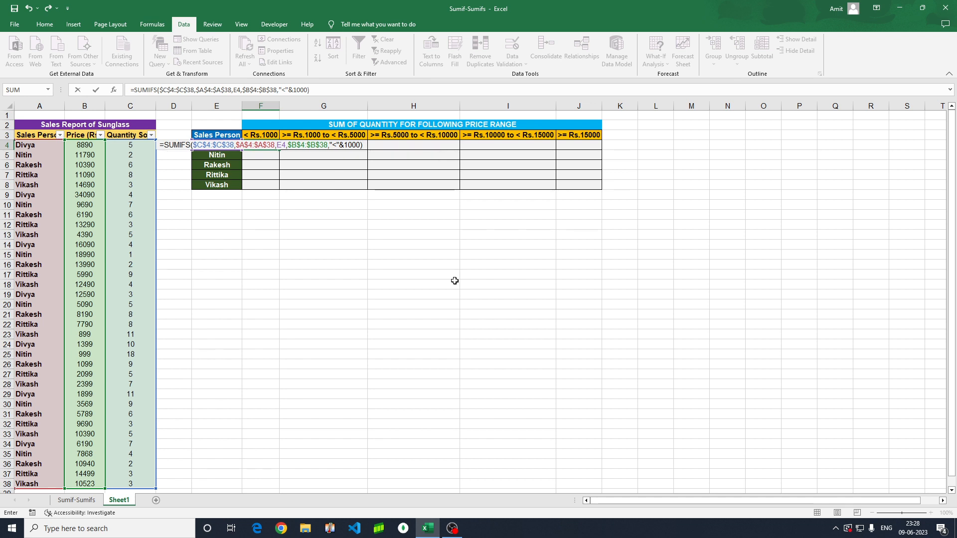
pyautogui.press('Return')
# - Fill the < Rs.1000 formula from F4 down through F8 for all sales persons
pyautogui.press('Up')
pyautogui.hotkey('shift', 'Down')
pyautogui.hotkey('shift', 'Down')
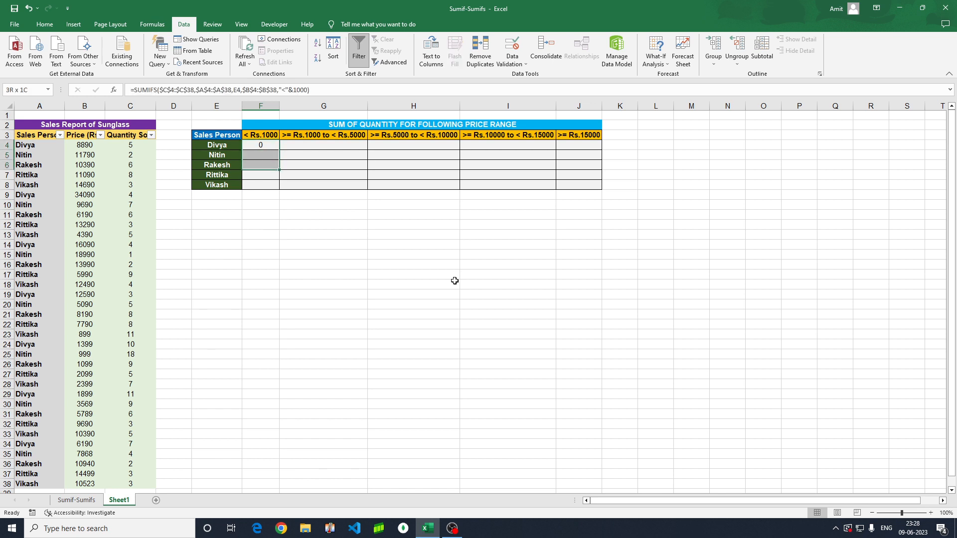
pyautogui.hotkey('shift', 'Down')
pyautogui.hotkey('shift', 'Down')
pyautogui.hotkey('ctrl', 'd')
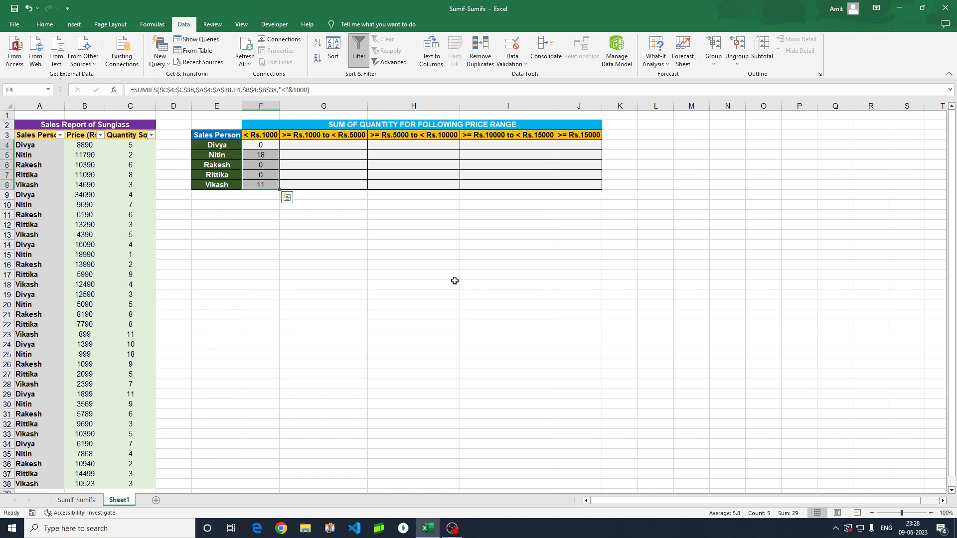
# - Inspect the < Rs.1000 formulas and results in F4 and F5
pyautogui.click(310, 155)
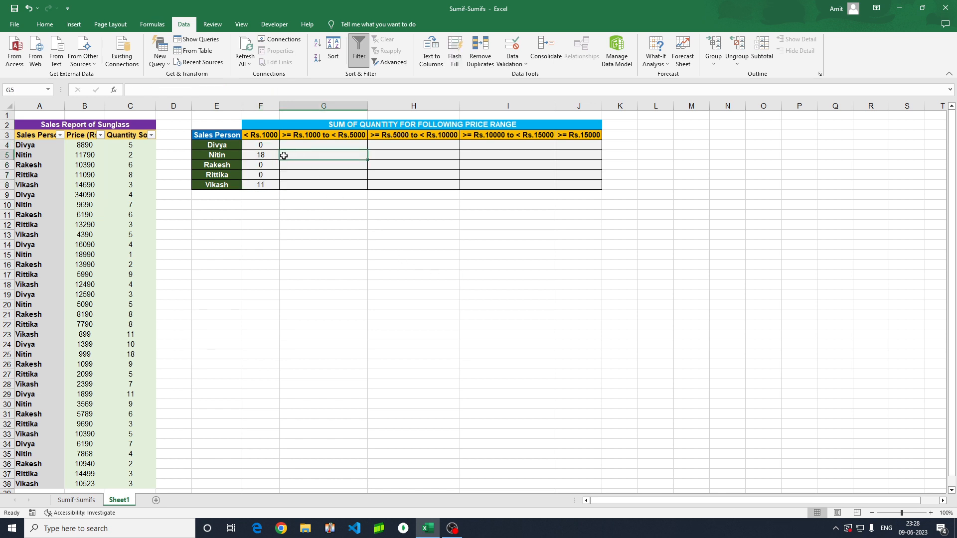
pyautogui.click(261, 155)
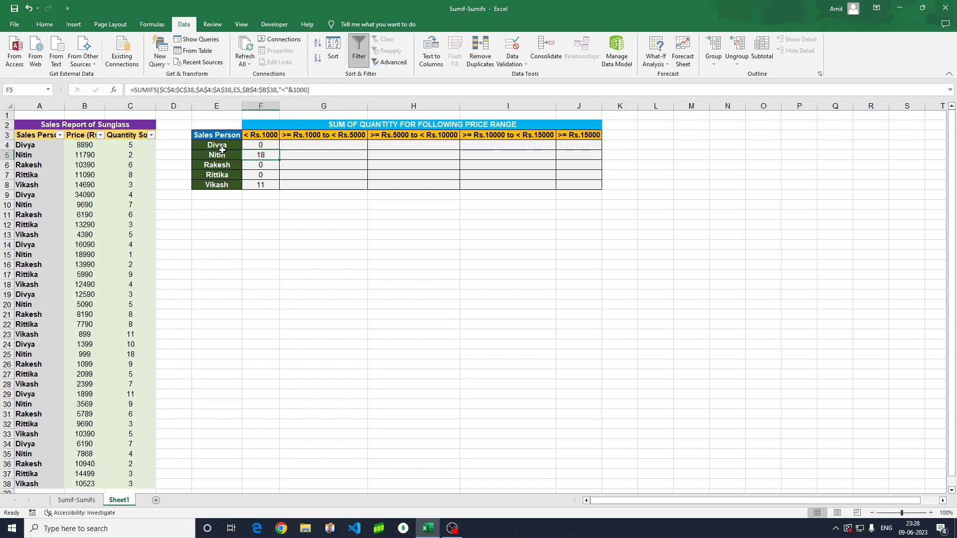
pyautogui.click(262, 144)
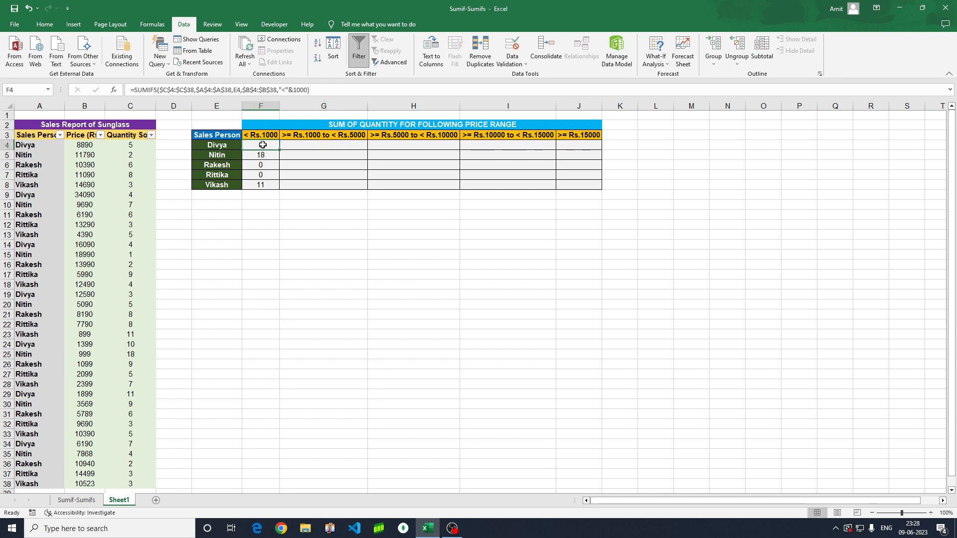
pyautogui.click(263, 155)
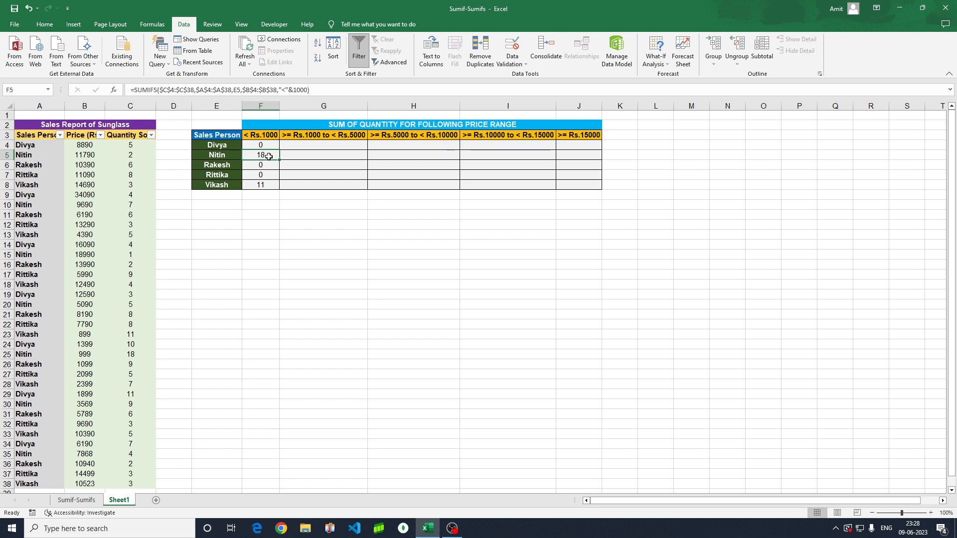
# - Filter the sales report's Sales Person column to only the person named in E5, and inspect the remaining prices
pyautogui.click(60, 135)
pyautogui.click(29, 245)
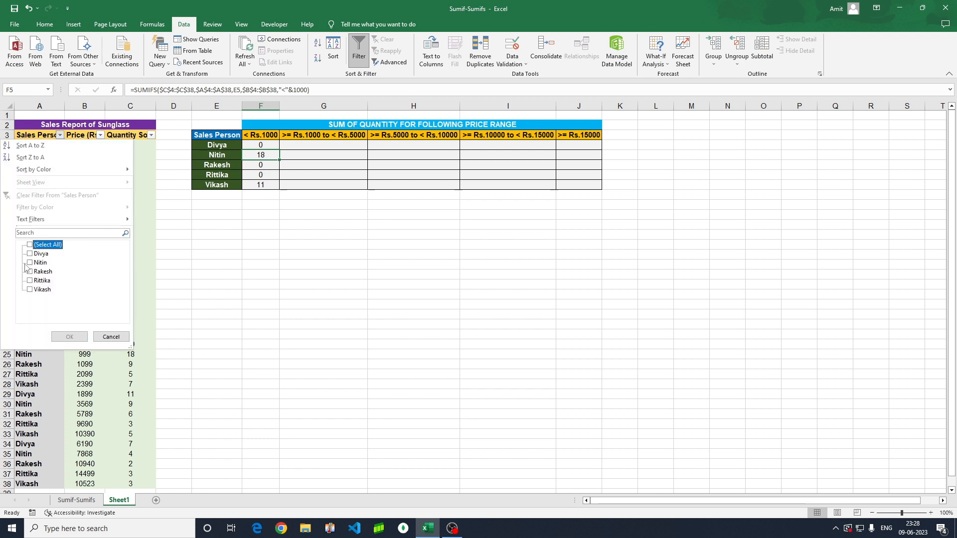
pyautogui.click(30, 263)
pyautogui.click(69, 337)
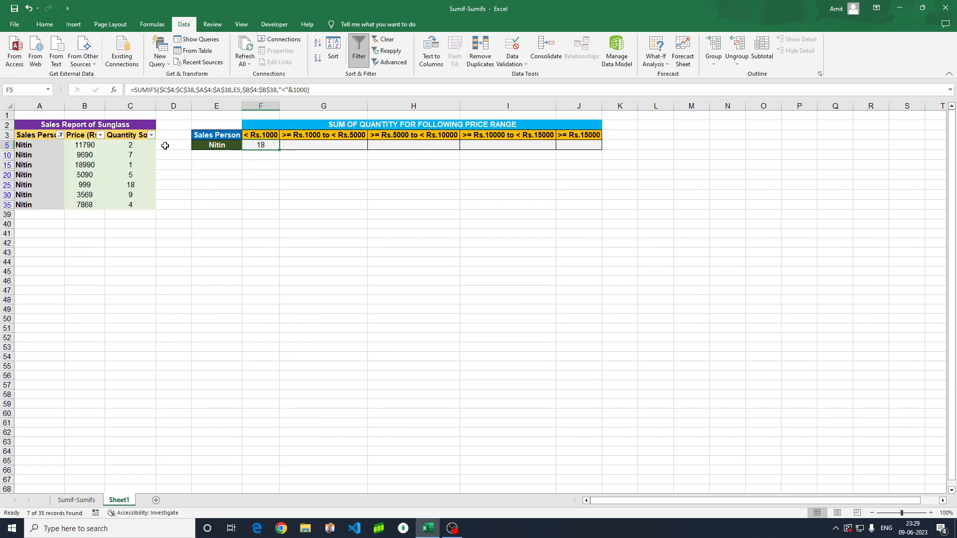
pyautogui.click(90, 145)
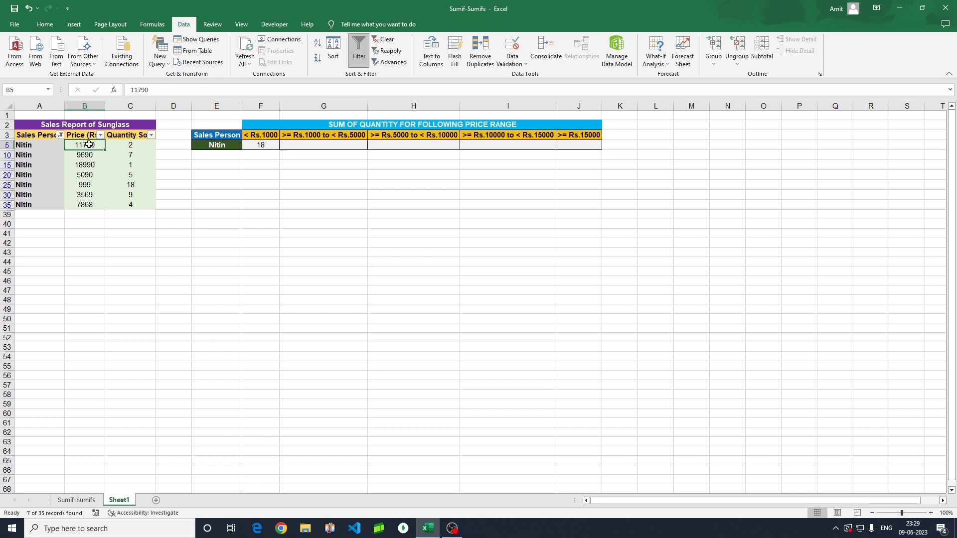
# - Compare the quantity in the filtered row priced below Rs.1000 with the SUMIFS result in F5
pyautogui.click(85, 186)
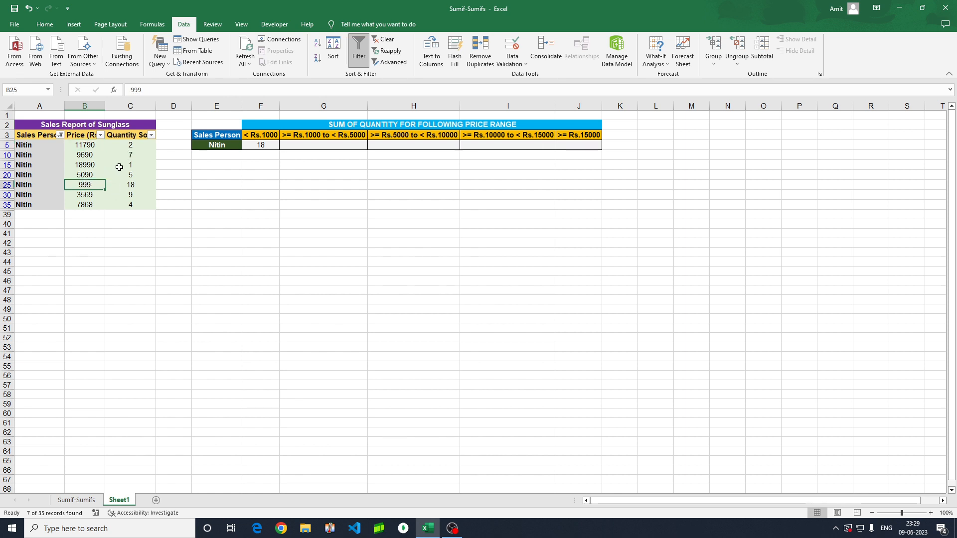
pyautogui.click(8, 185)
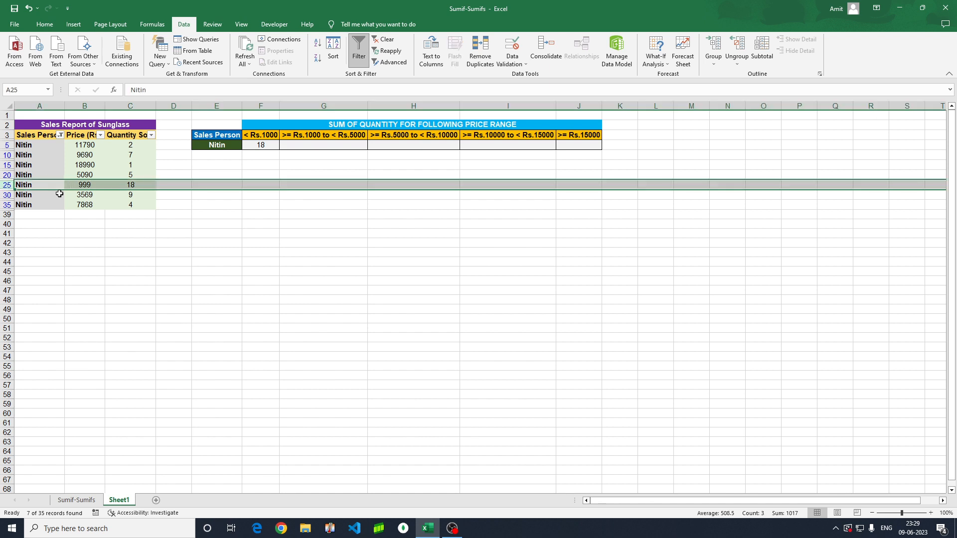
pyautogui.click(135, 185)
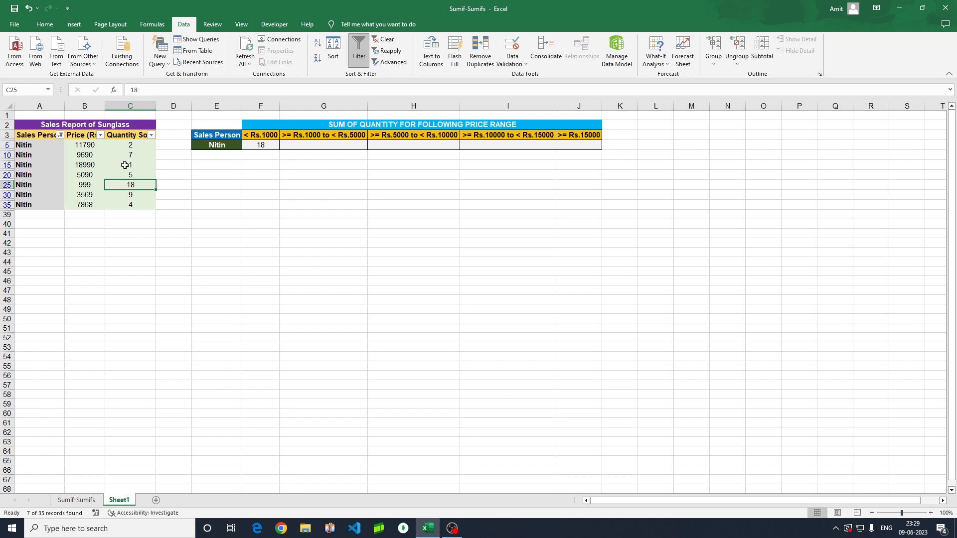
pyautogui.click(255, 146)
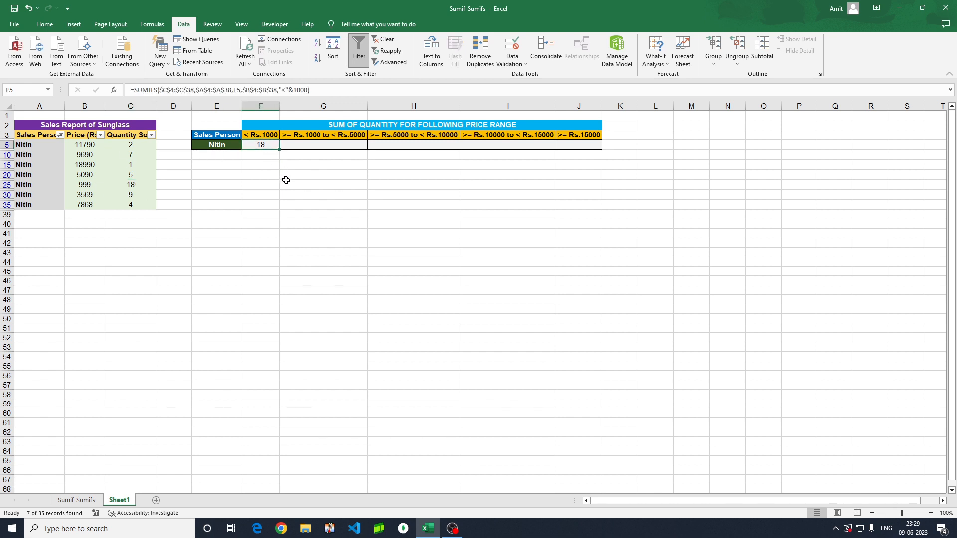
# - Restore all sales persons in the sales report's Sales Person filter
pyautogui.click(60, 135)
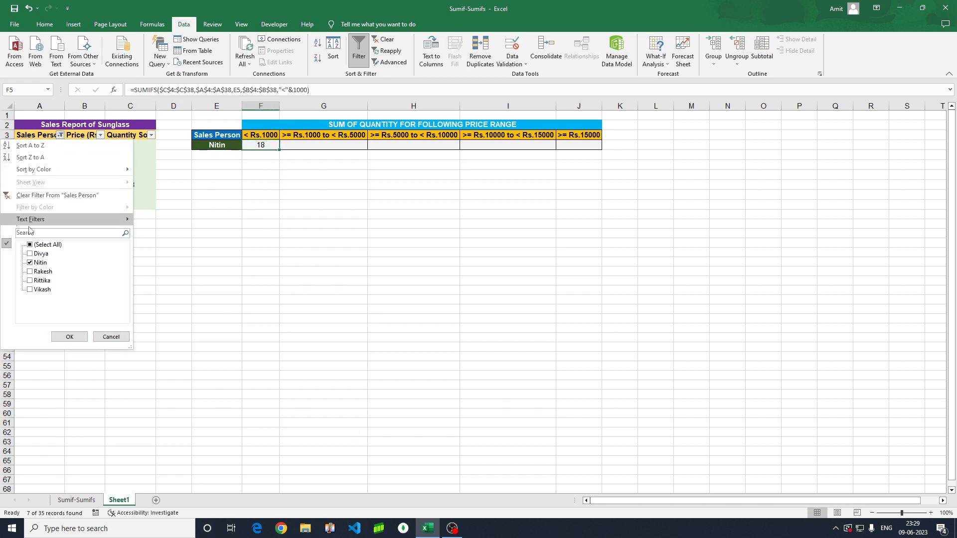
pyautogui.click(31, 245)
pyautogui.click(80, 335)
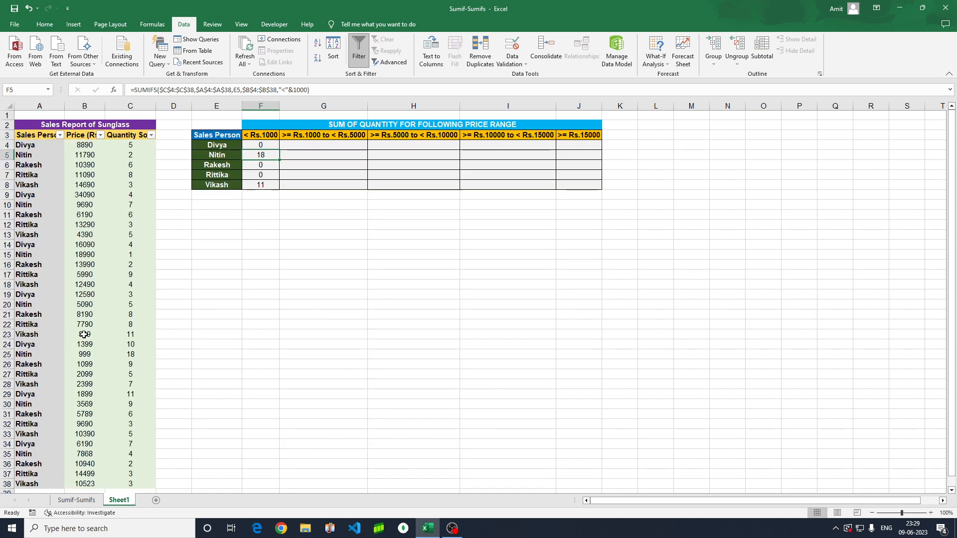
# - Filter the Sales Person column to only the person named in E8, and check the quantity priced below Rs.1000 against F8
pyautogui.click(265, 186)
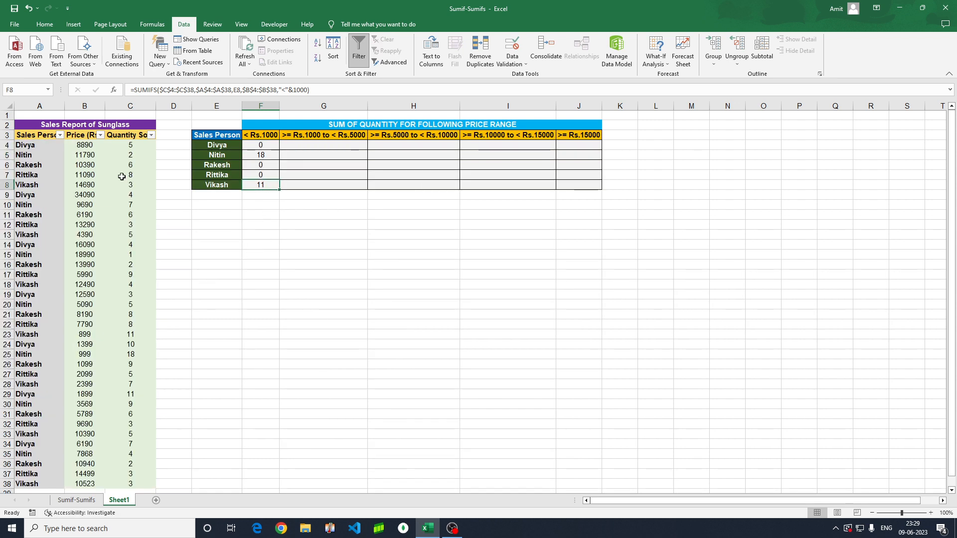
pyautogui.click(60, 135)
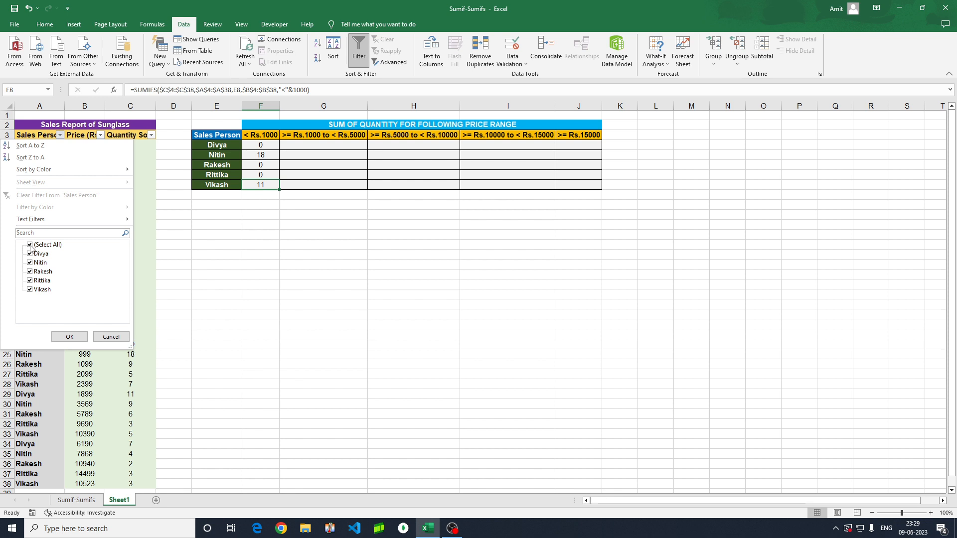
pyautogui.click(31, 245)
pyautogui.click(30, 289)
pyautogui.click(70, 337)
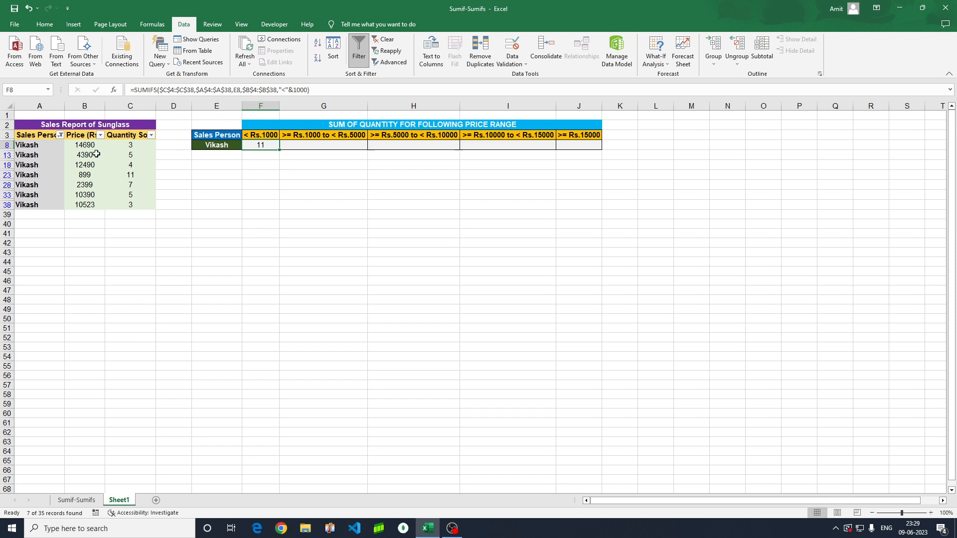
pyautogui.click(131, 176)
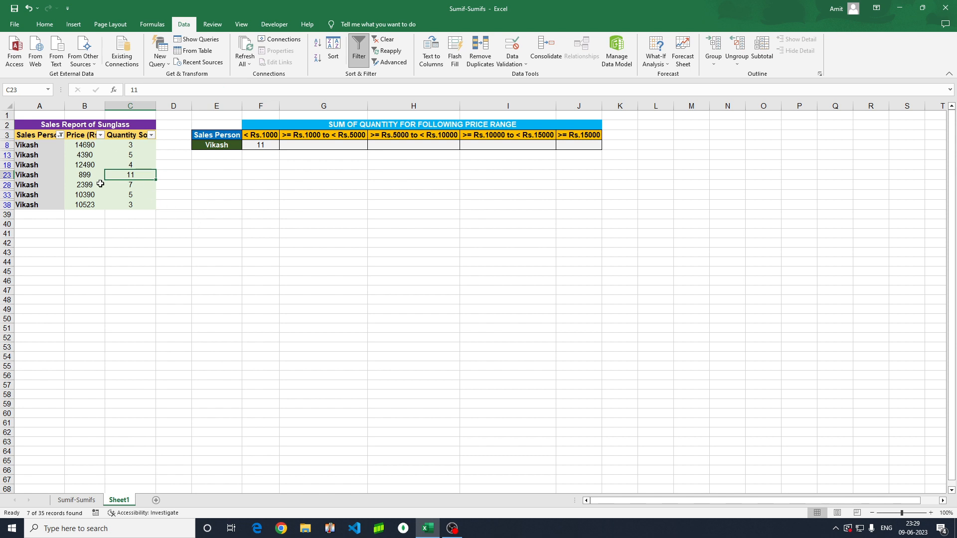
# - Reset the Sales Person filter to show every row of the sales report again
pyautogui.click(61, 135)
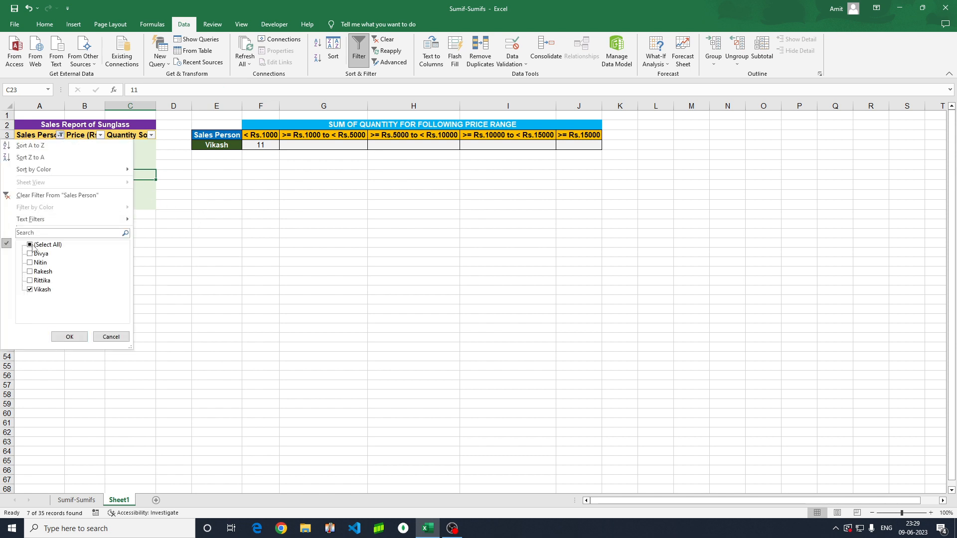
pyautogui.click(30, 245)
pyautogui.click(69, 336)
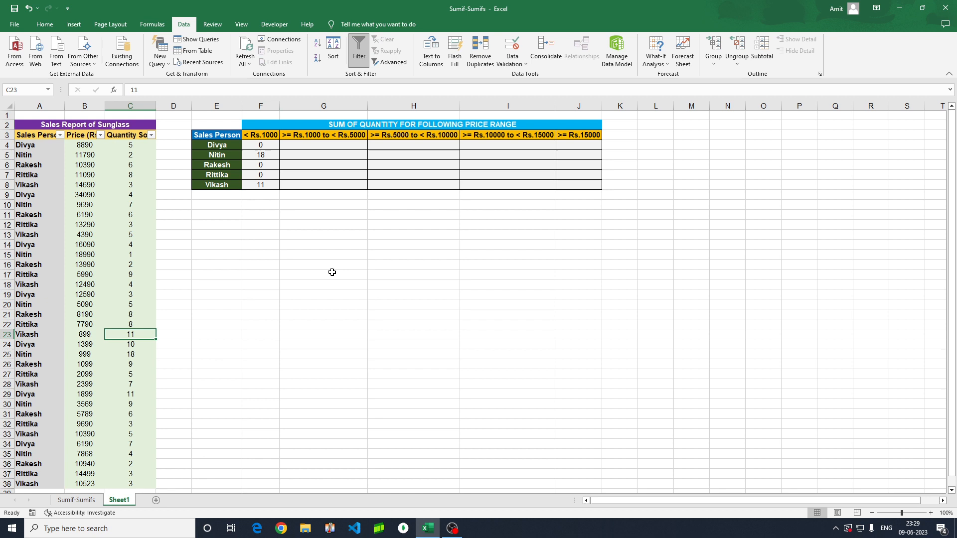
# - Start a SUMIFS formula in G4 with the Quantity column $C$4:$C$38 as the absolute sum range
pyautogui.click(316, 147)
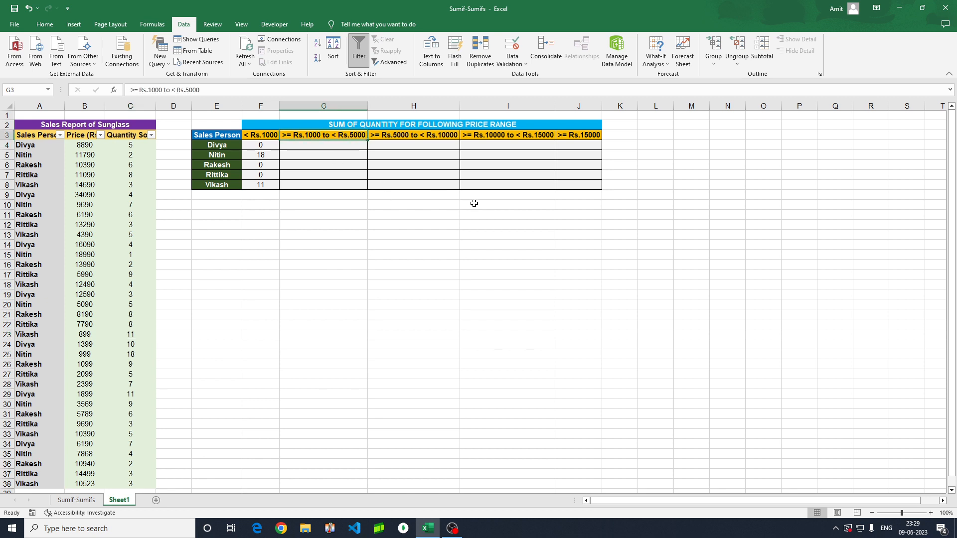
pyautogui.write('=')
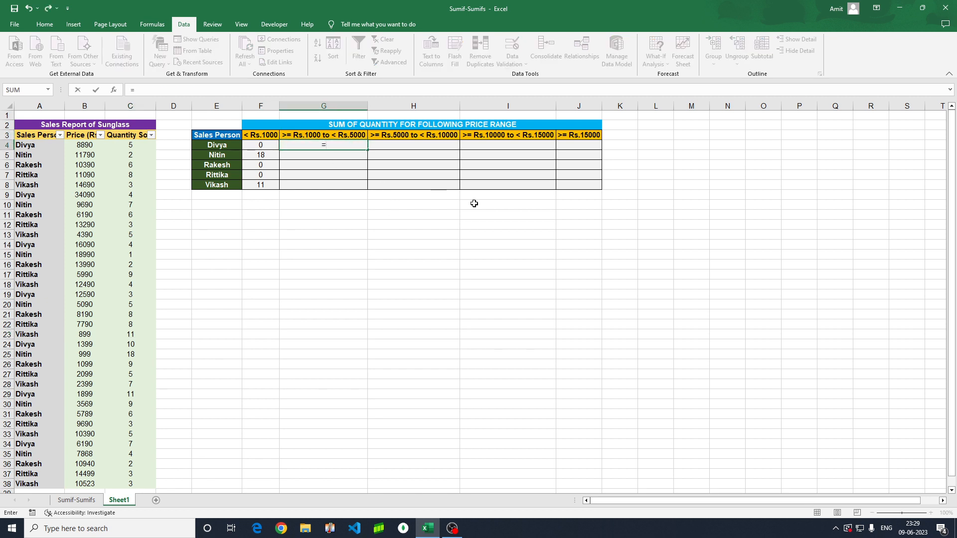
pyautogui.write('sumifs')
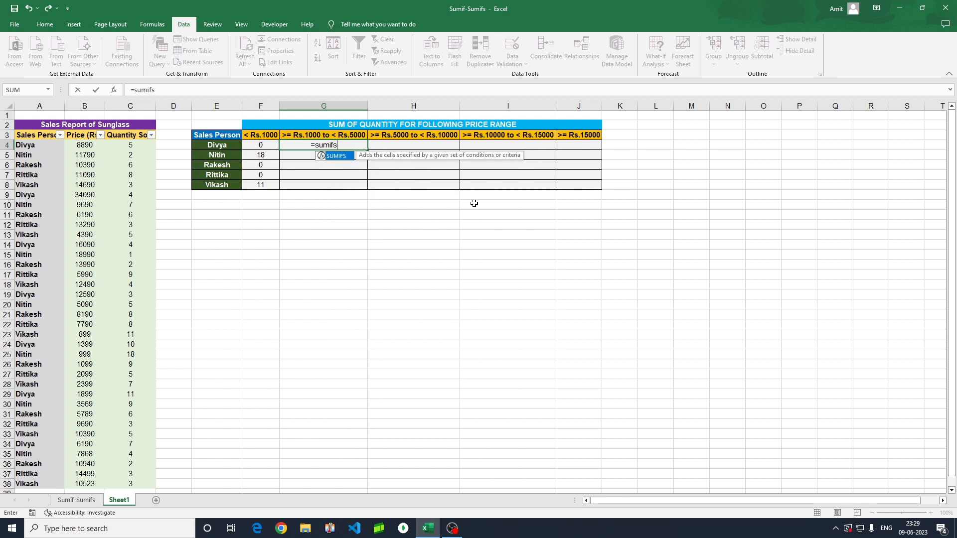
pyautogui.press('Tab')
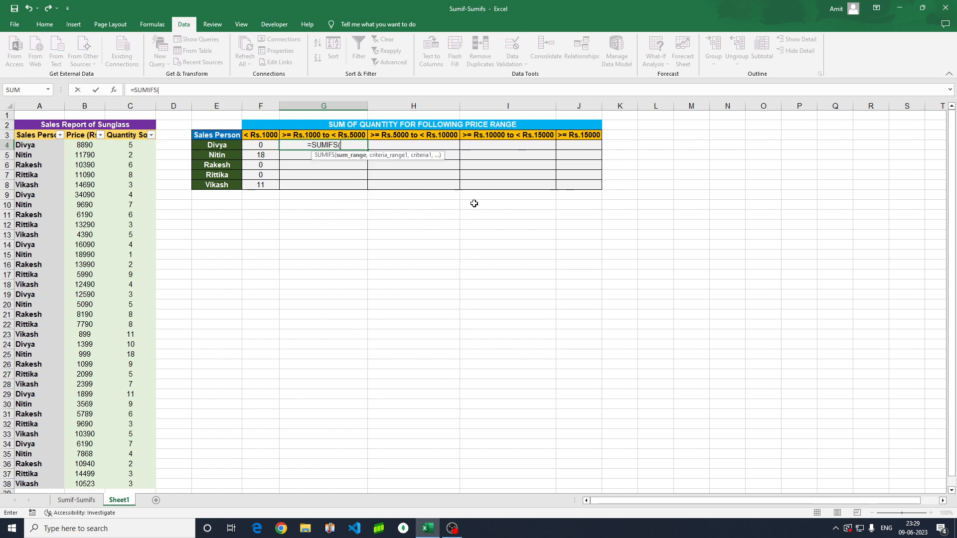
pyautogui.click(135, 143)
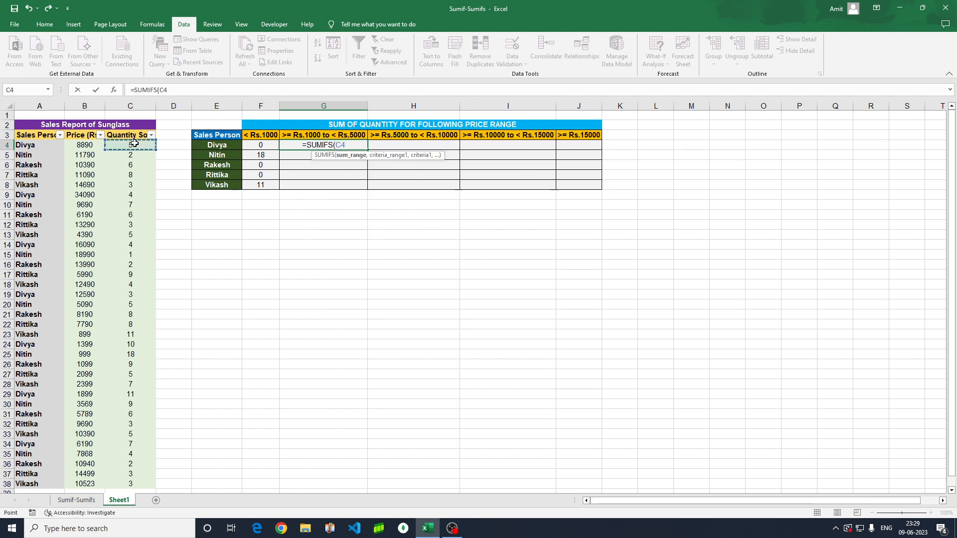
pyautogui.hotkey('ctrl', 'shift', 'Down')
pyautogui.press('F4')
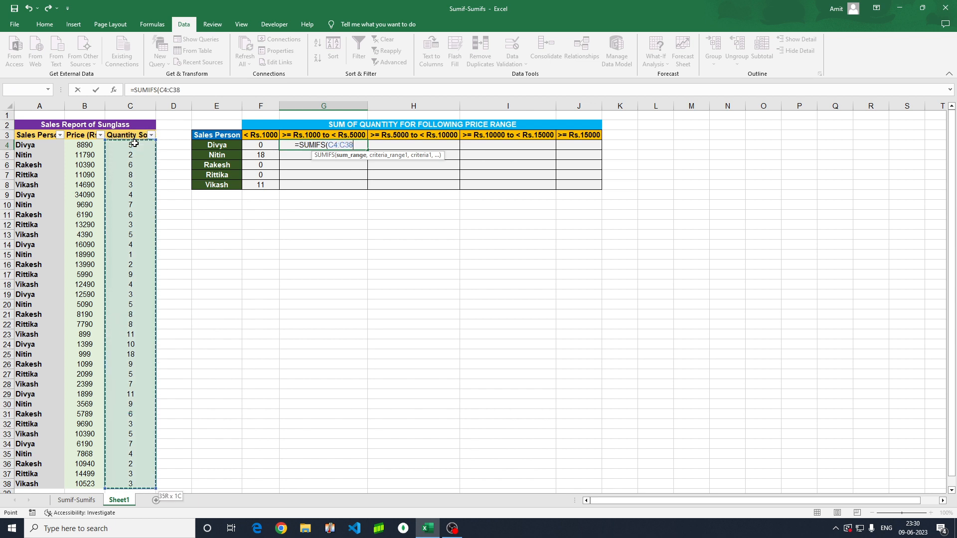
pyautogui.write(',')
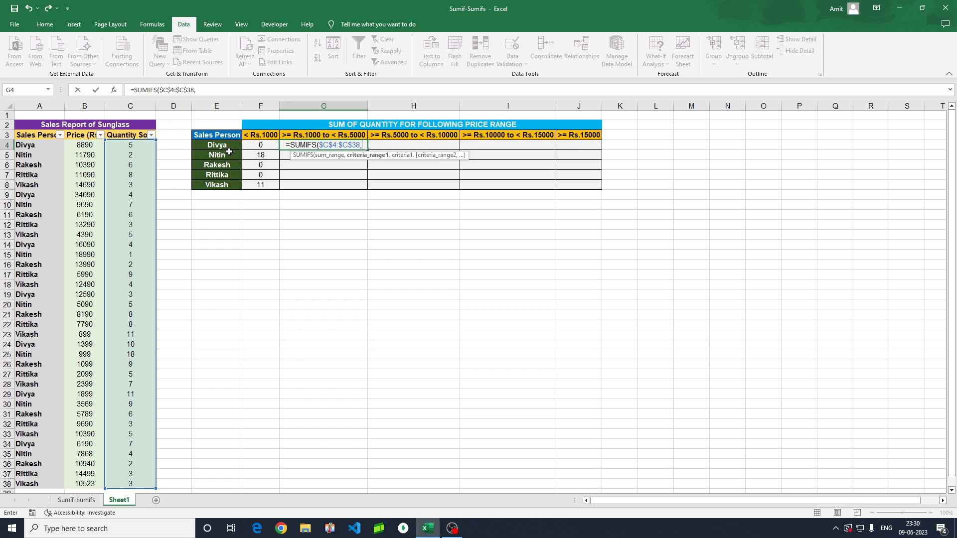
# - Add the Sales Person column $A$4:$A$38 as the first criteria range in the G4 formula, with E4 as its criterion
pyautogui.click(41, 148)
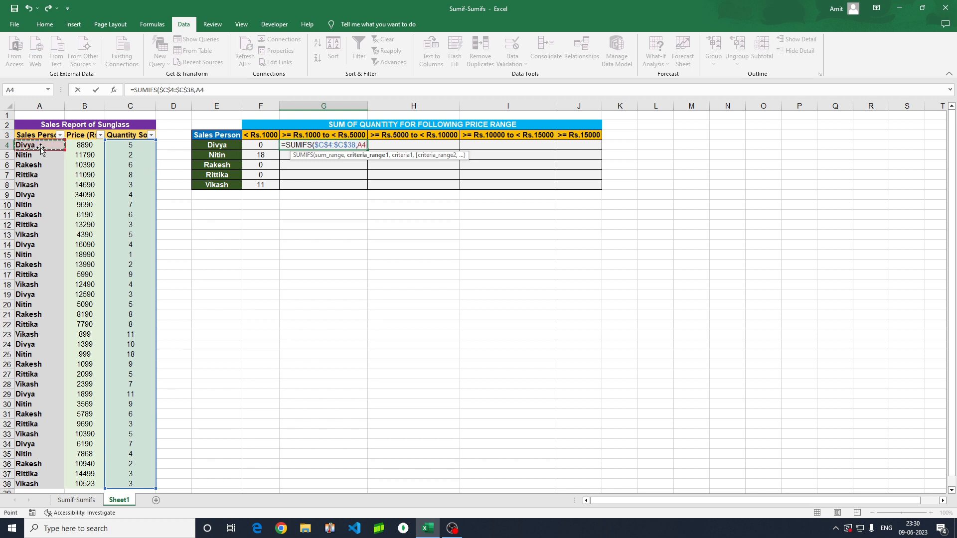
pyautogui.hotkey('ctrl', 'shift', 'Down')
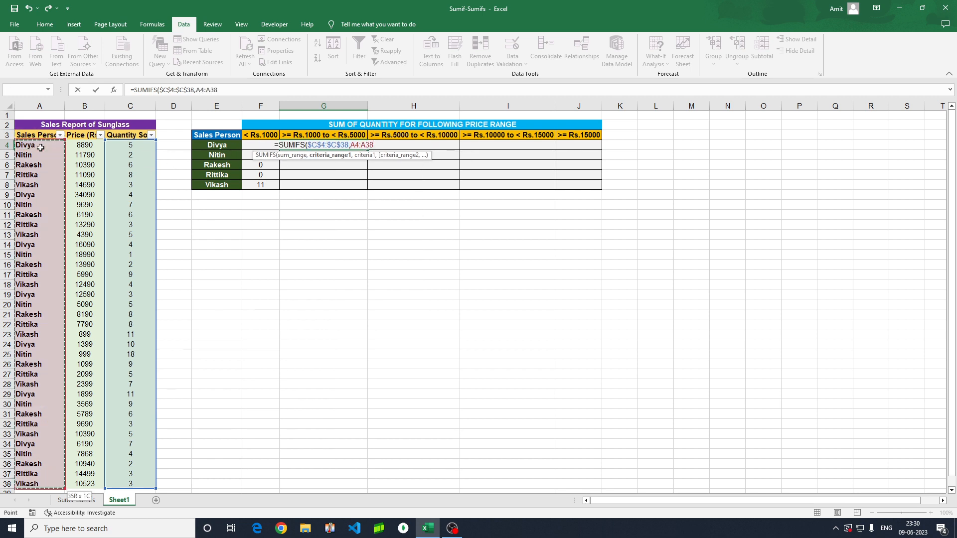
pyautogui.press('F4')
pyautogui.write(',')
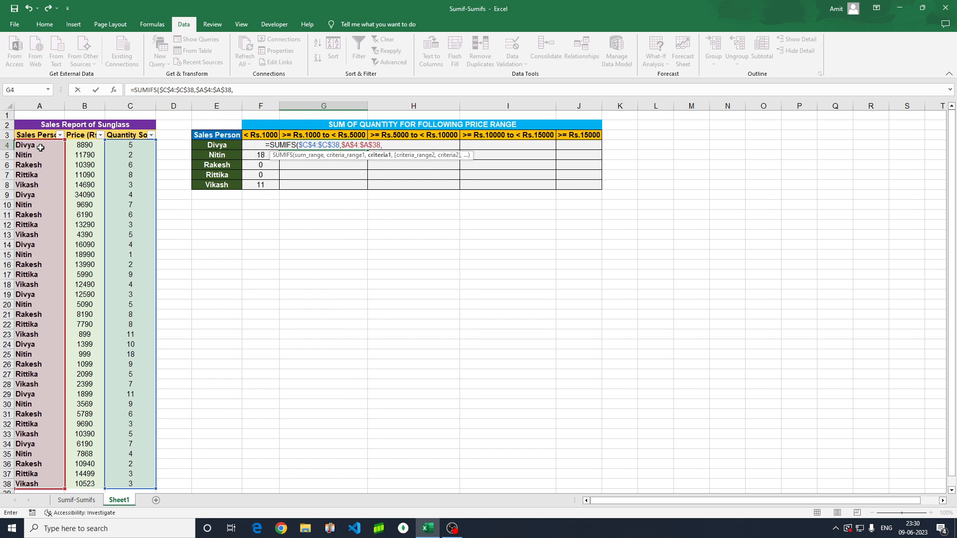
pyautogui.click(226, 147)
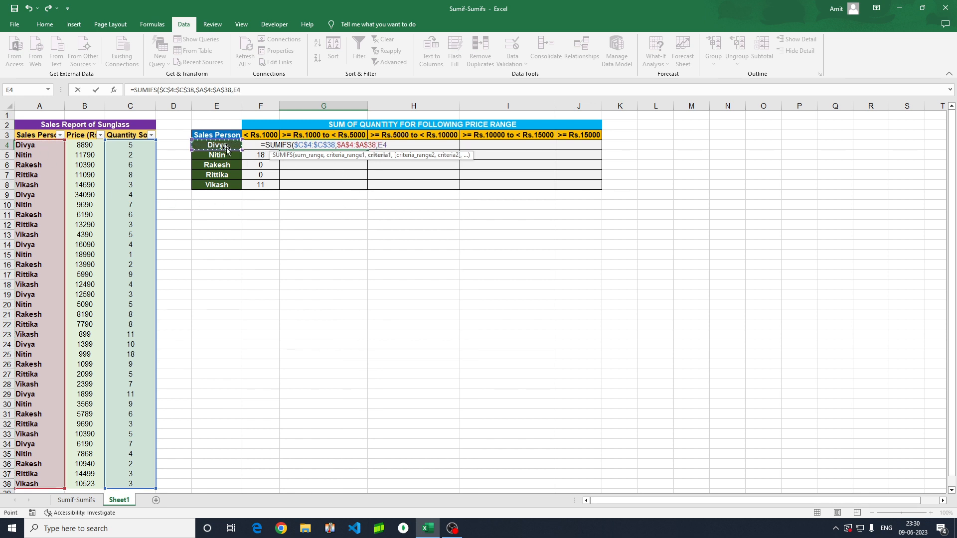
pyautogui.write(',')
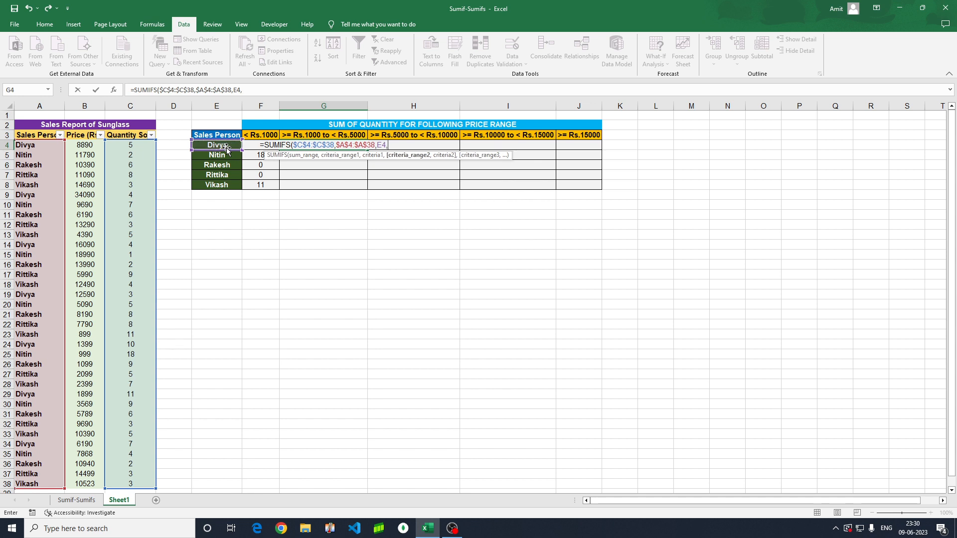
# - Add the Price column $B$4:$B$38 as the second criteria range in the G4 formula, with criterion ">="&1000
pyautogui.click(86, 146)
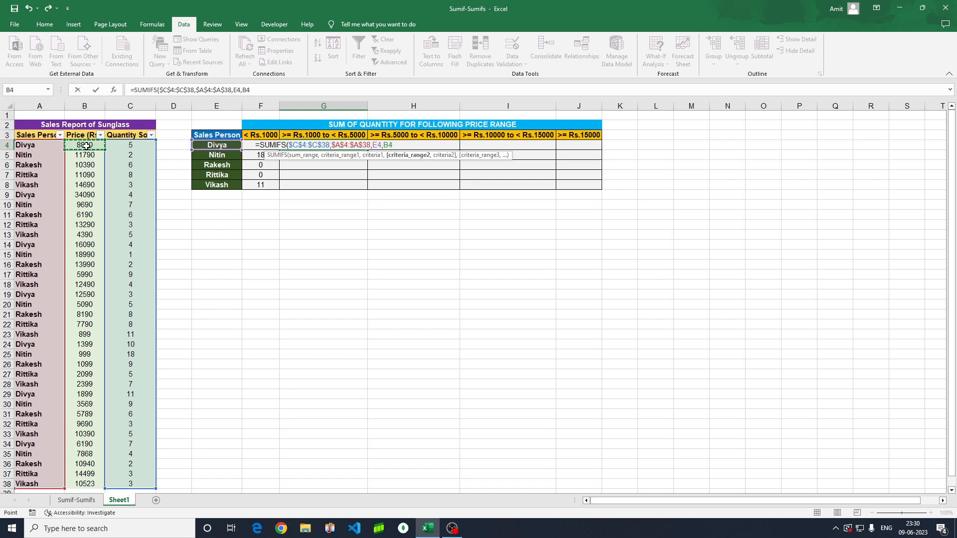
pyautogui.hotkey('ctrl', 'shift', 'Down')
pyautogui.press('F4')
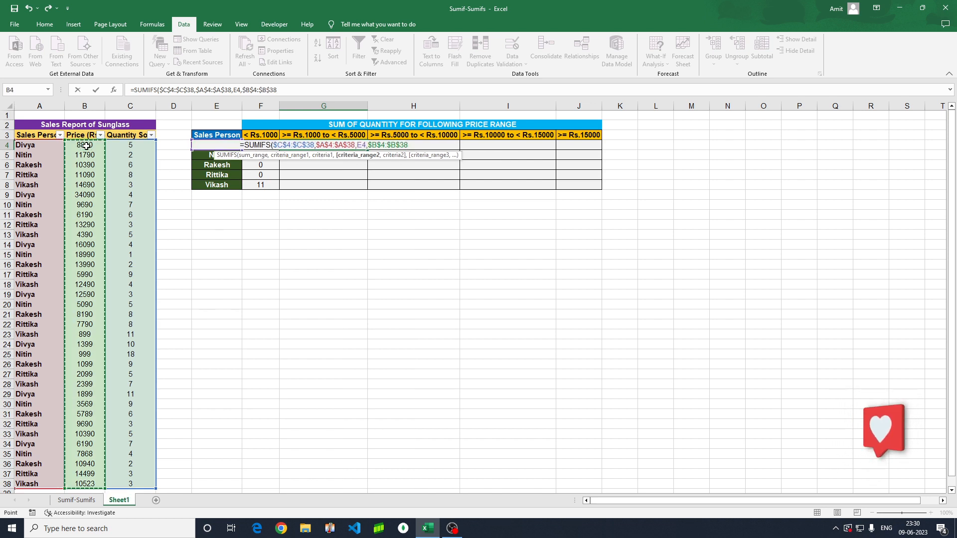
pyautogui.write(',')
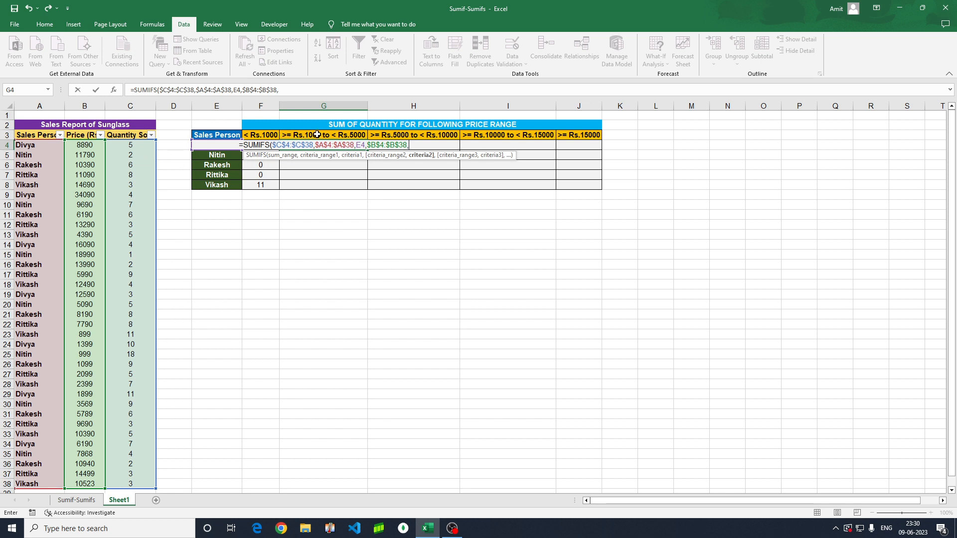
pyautogui.write('"')
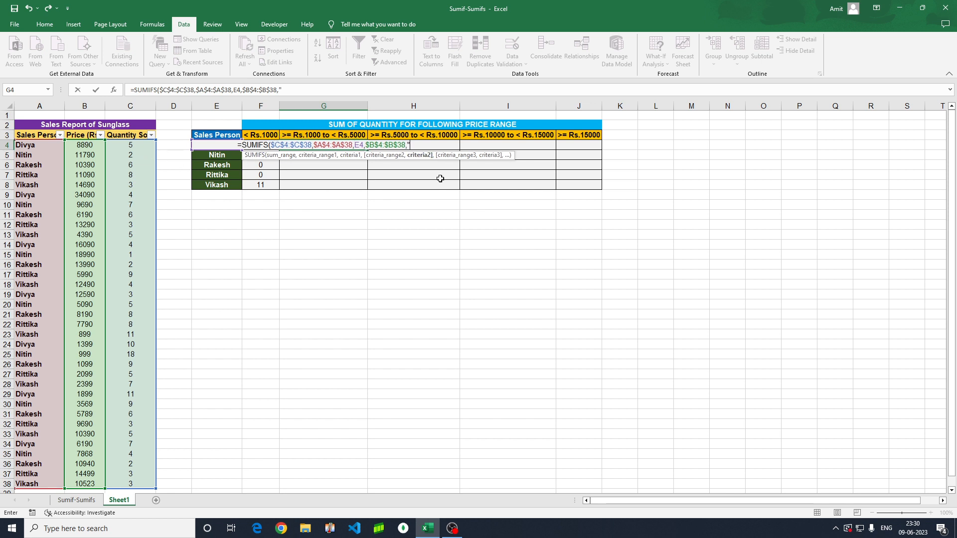
pyautogui.write('>"')
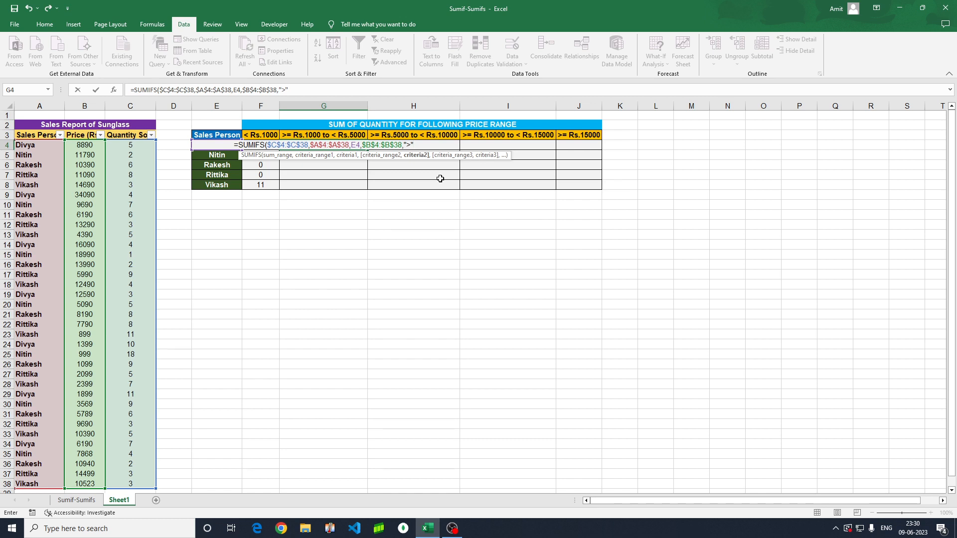
pyautogui.press('BackSpace')
pyautogui.write('=')
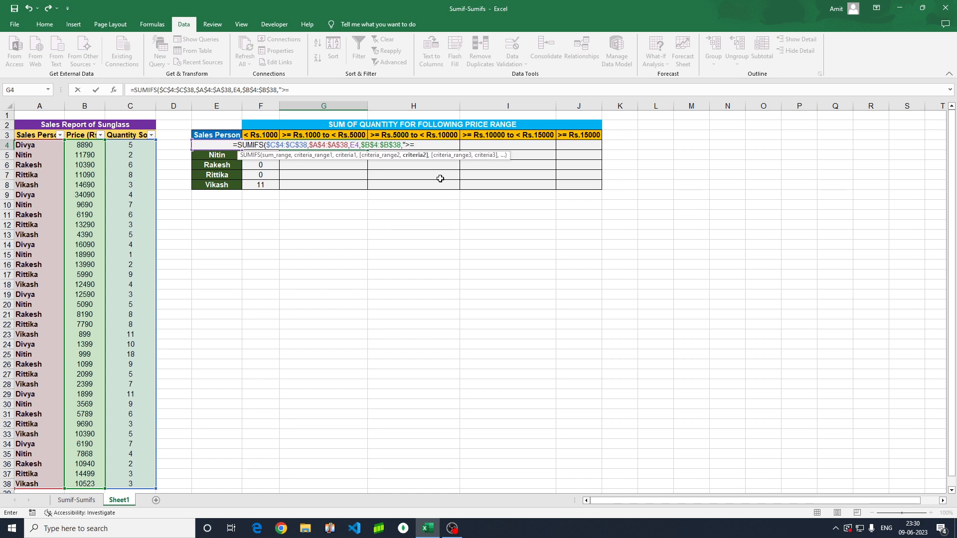
pyautogui.write('"')
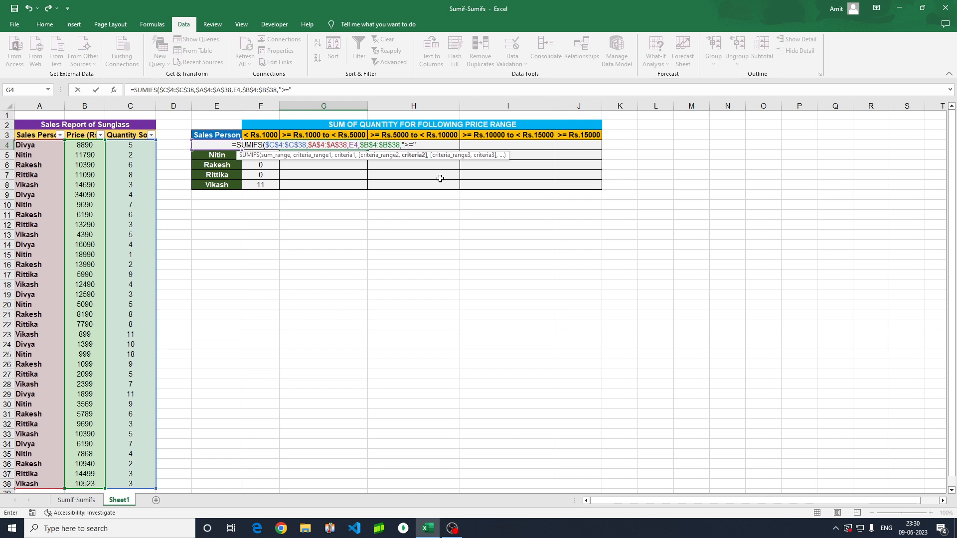
pyautogui.write('&')
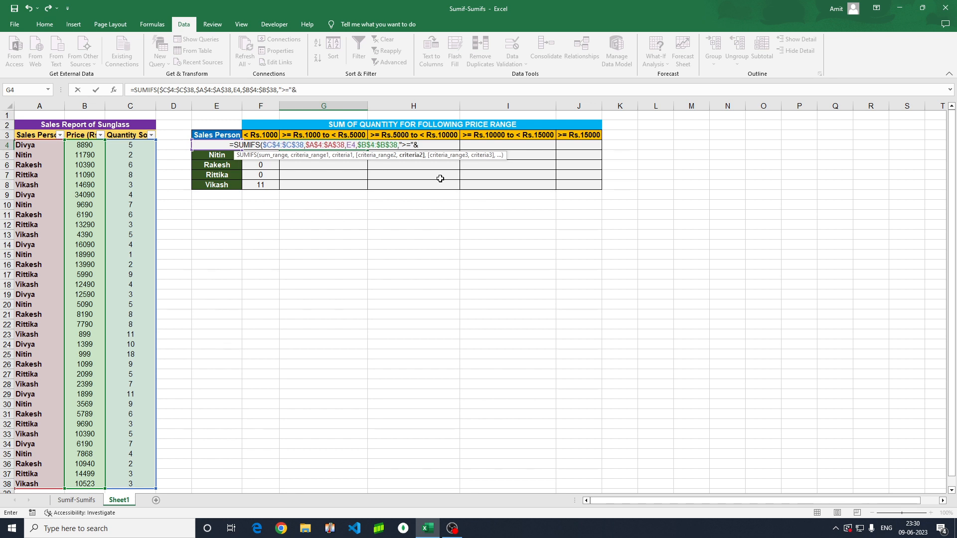
pyautogui.write('1000')
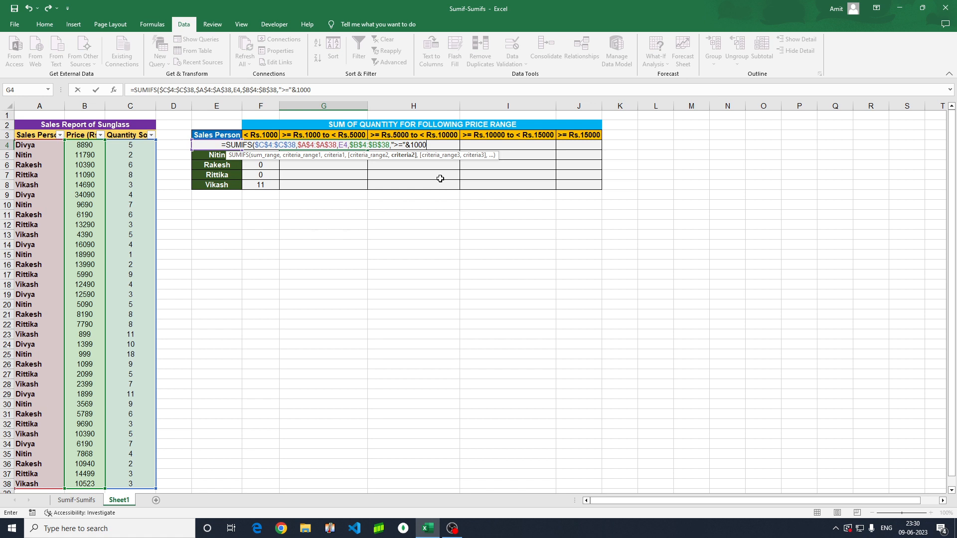
# - Add the Price column $B$4:$B$38 as the third criteria range in the G4 formula, with criterion "<"&5000, and complete the formula
pyautogui.write(',')
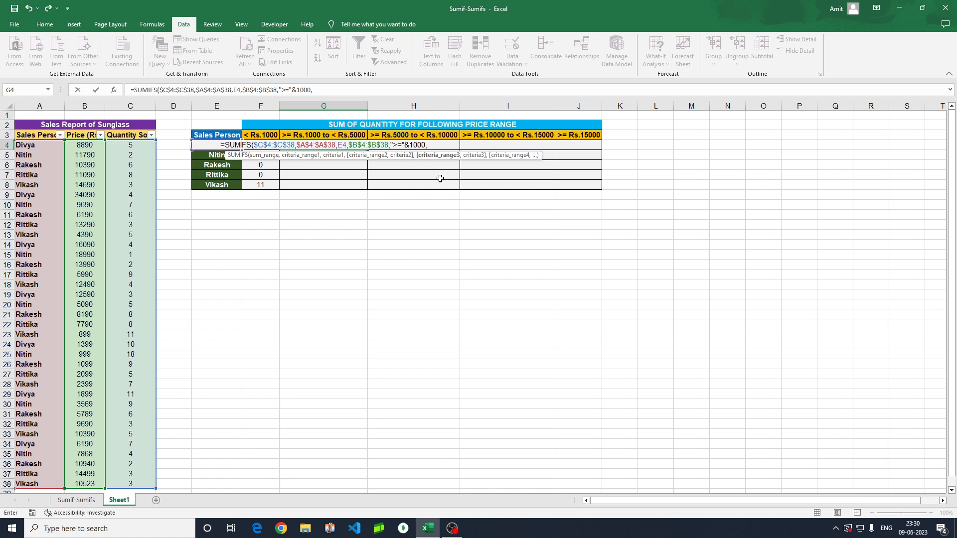
pyautogui.click(83, 146)
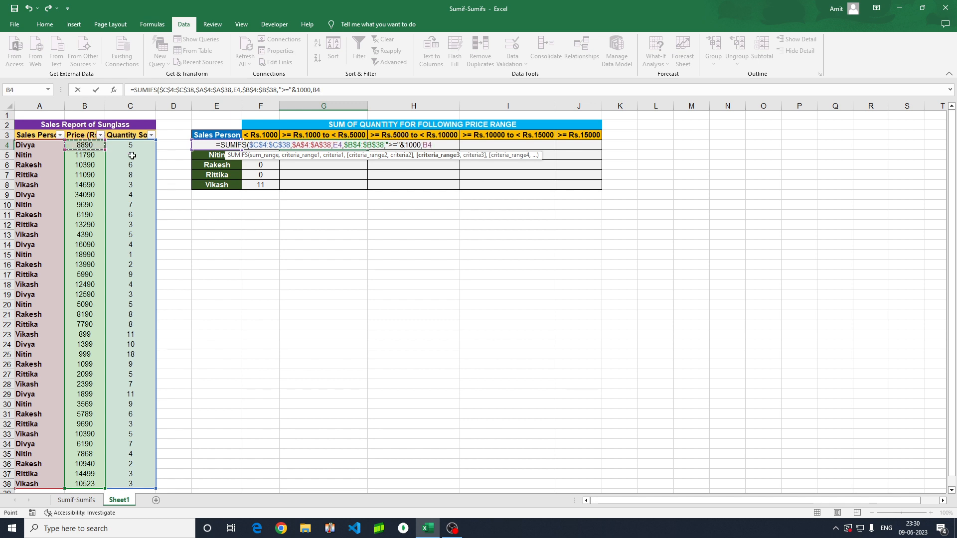
pyautogui.hotkey('ctrl', 'shift', 'Down')
pyautogui.press('F4')
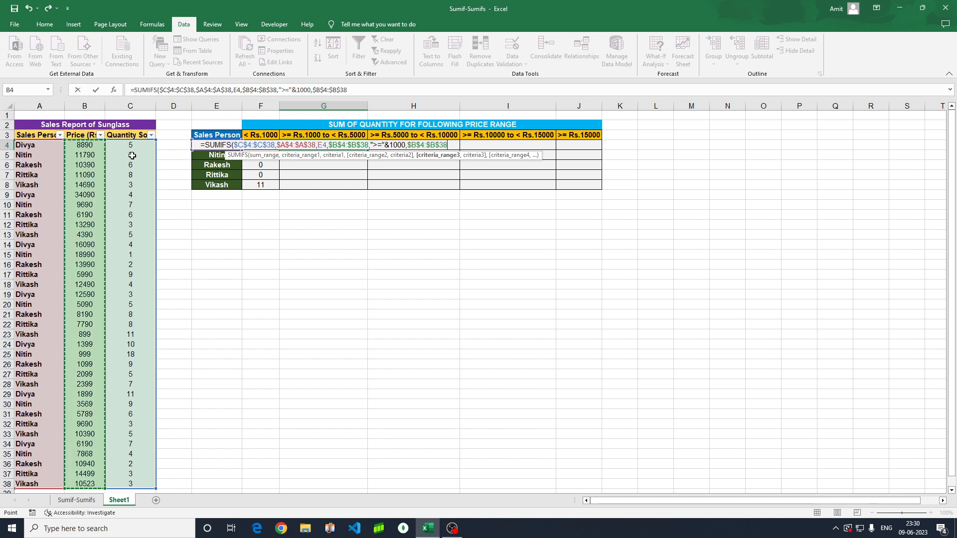
pyautogui.write(',')
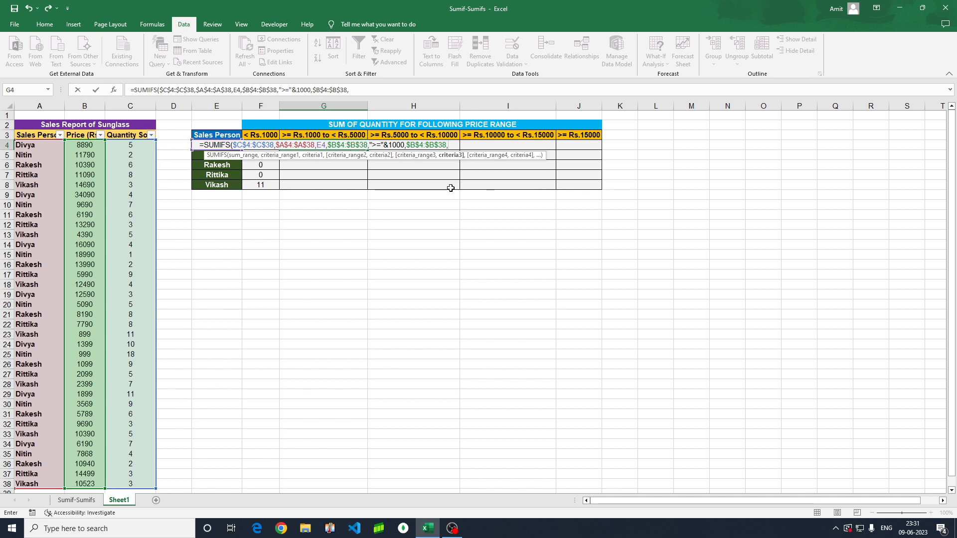
pyautogui.write('"')
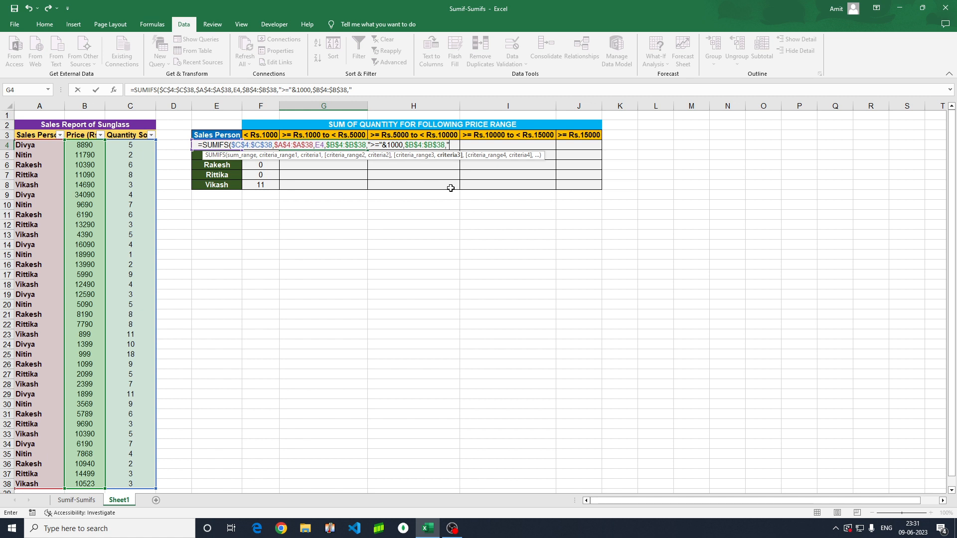
pyautogui.write('<')
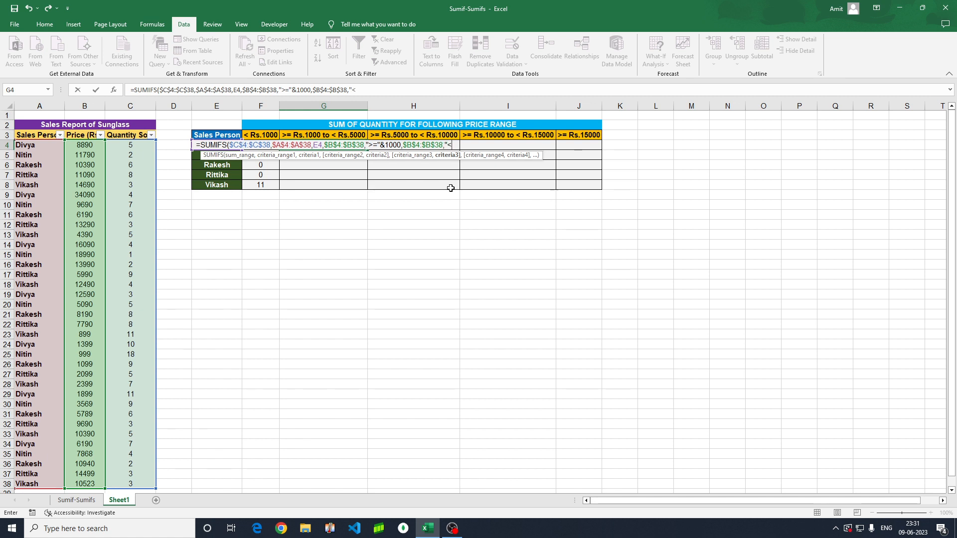
pyautogui.write('"')
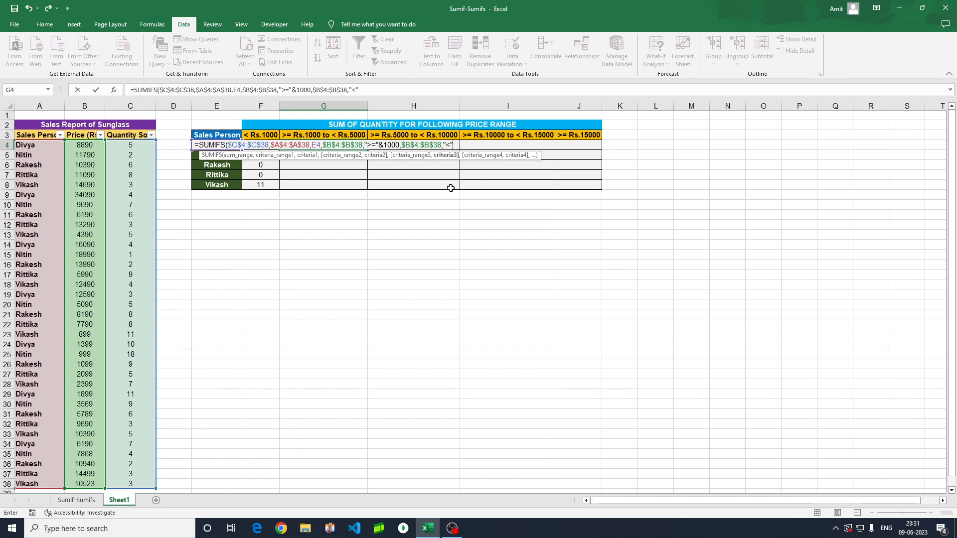
pyautogui.write('&5000')
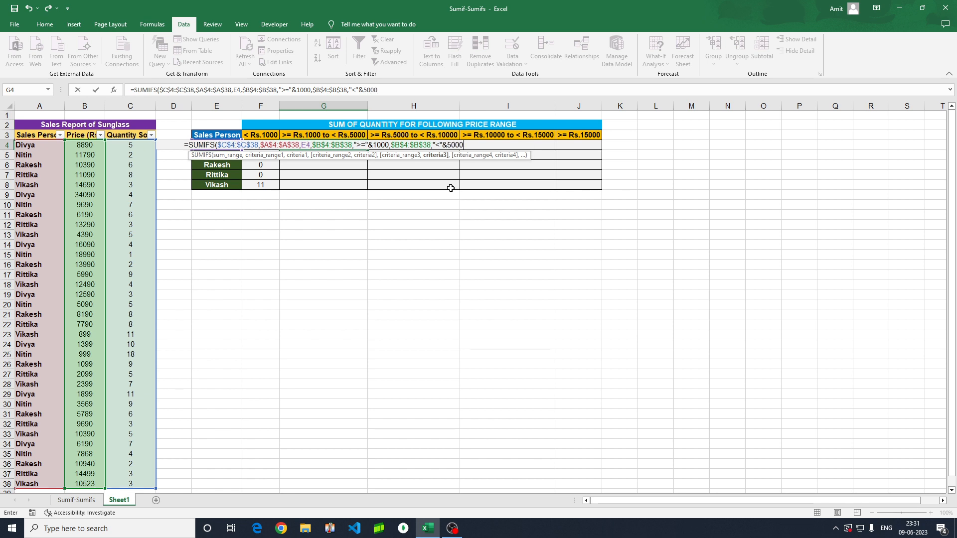
pyautogui.write(')')
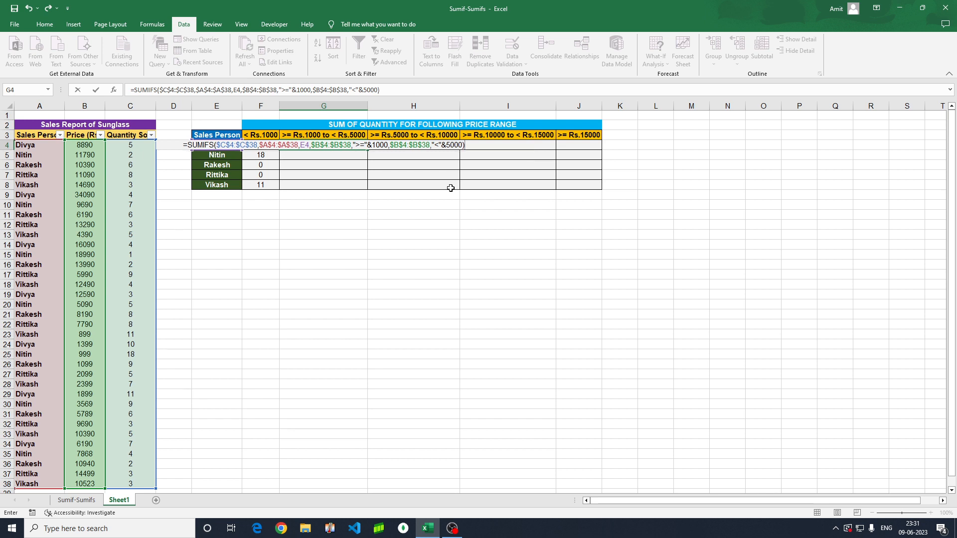
pyautogui.press('Return')
# - Fill the G4 formula down through G8 for the remaining sales persons
pyautogui.press('Up')
pyautogui.hotkey('shift', 'Down')
pyautogui.hotkey('shift', 'Down')
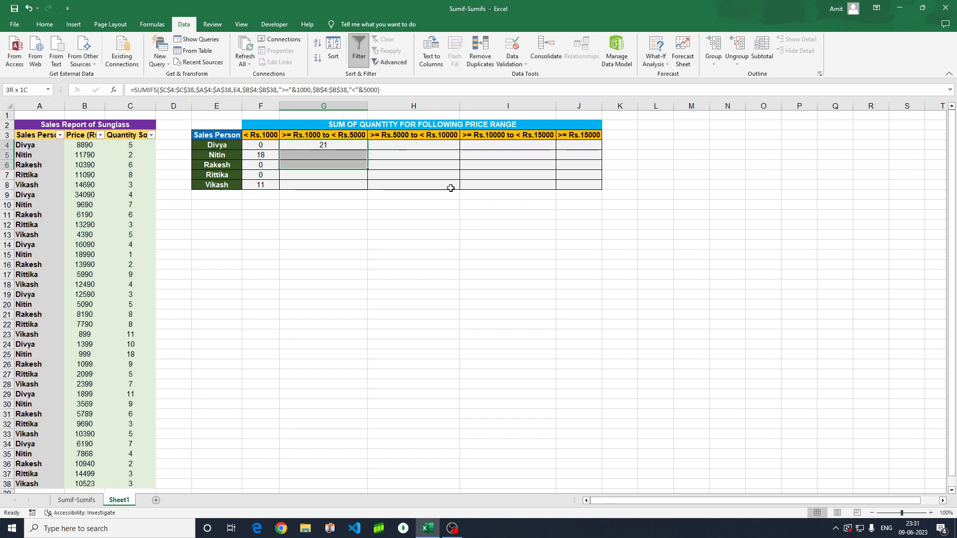
pyautogui.hotkey('shift', 'Down')
pyautogui.hotkey('shift', 'Down')
pyautogui.hotkey('ctrl', 'd')
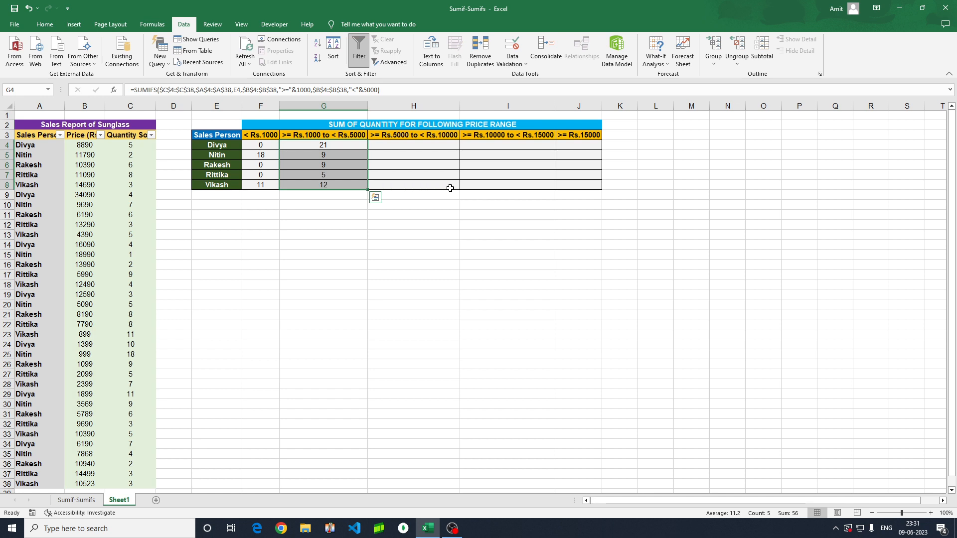
pyautogui.click(336, 185)
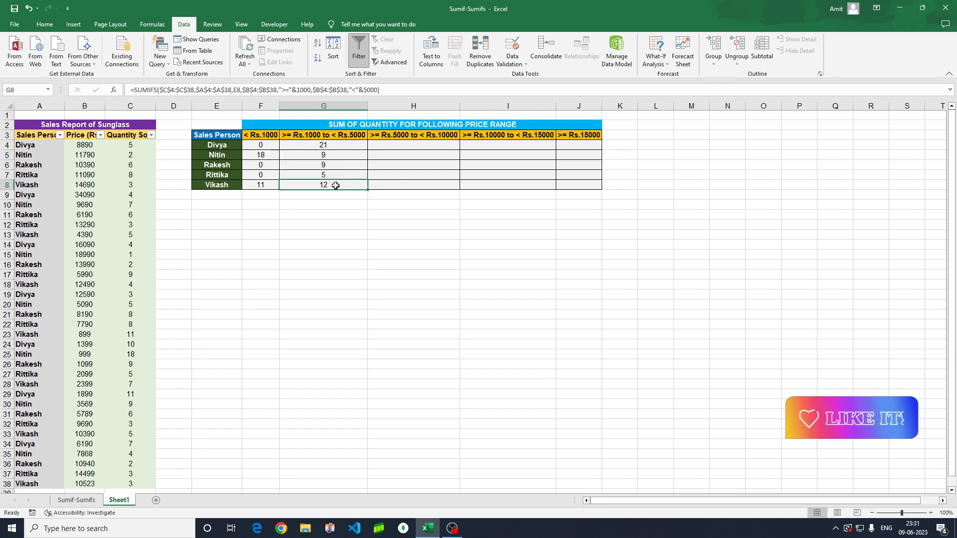
# - Filter the Sales Person column to show only the rows of the sales person named in E4
pyautogui.click(317, 148)
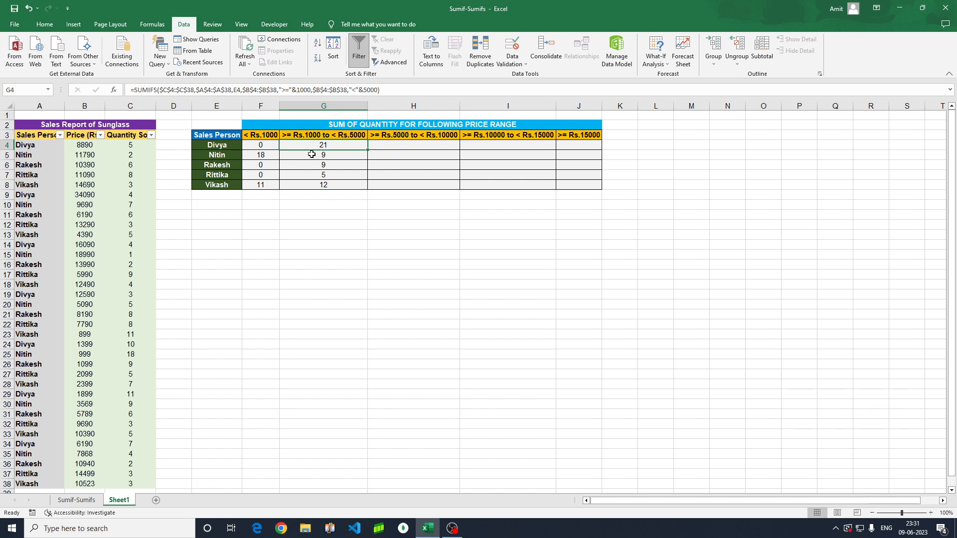
pyautogui.click(60, 135)
pyautogui.click(30, 244)
pyautogui.click(30, 254)
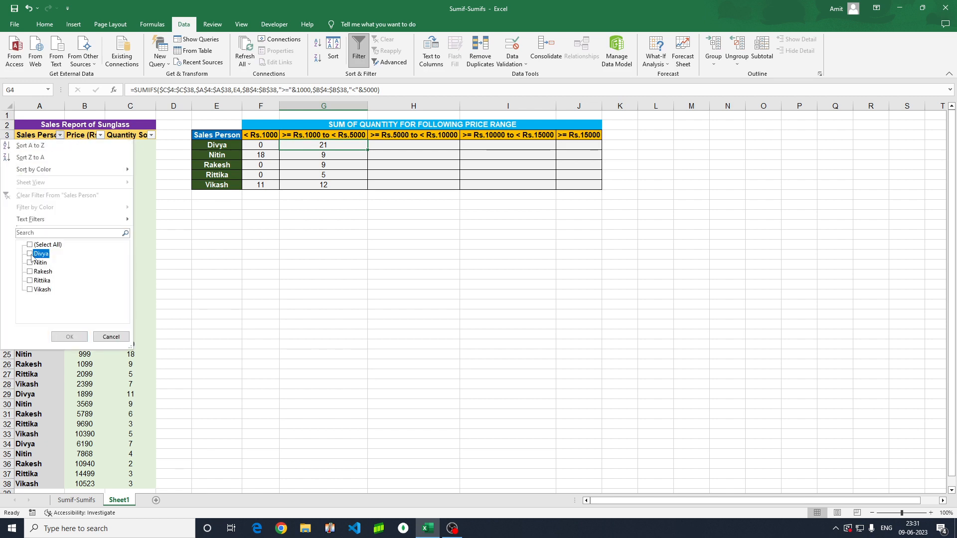
pyautogui.click(70, 337)
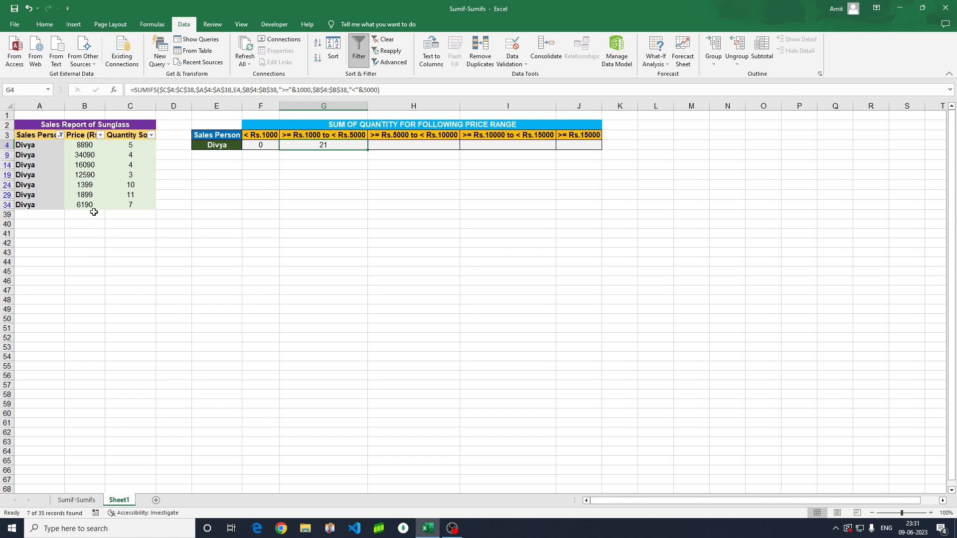
# - Check the G4 total by selecting quantities C24 and C29, whose prices fall between Rs.1000 and Rs.5000
pyautogui.click(93, 145)
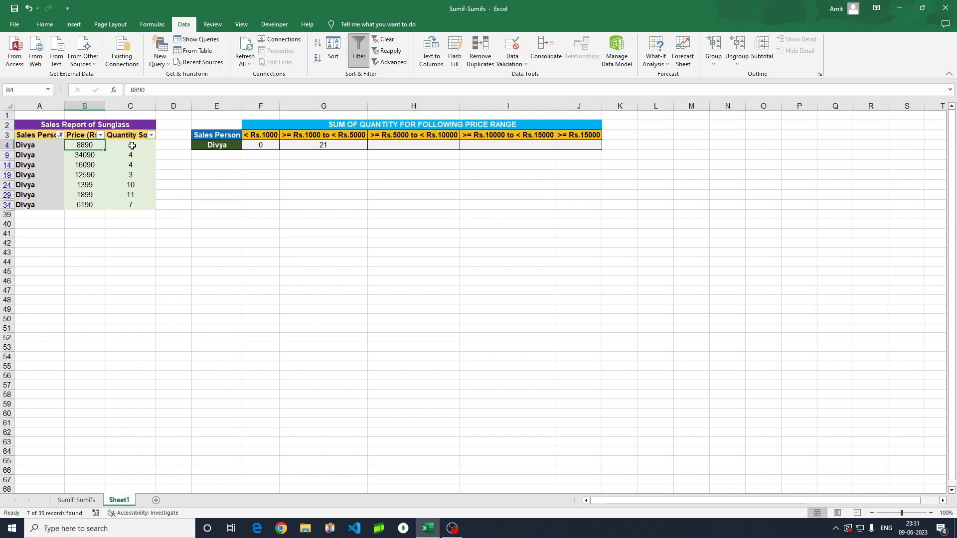
pyautogui.click(135, 145)
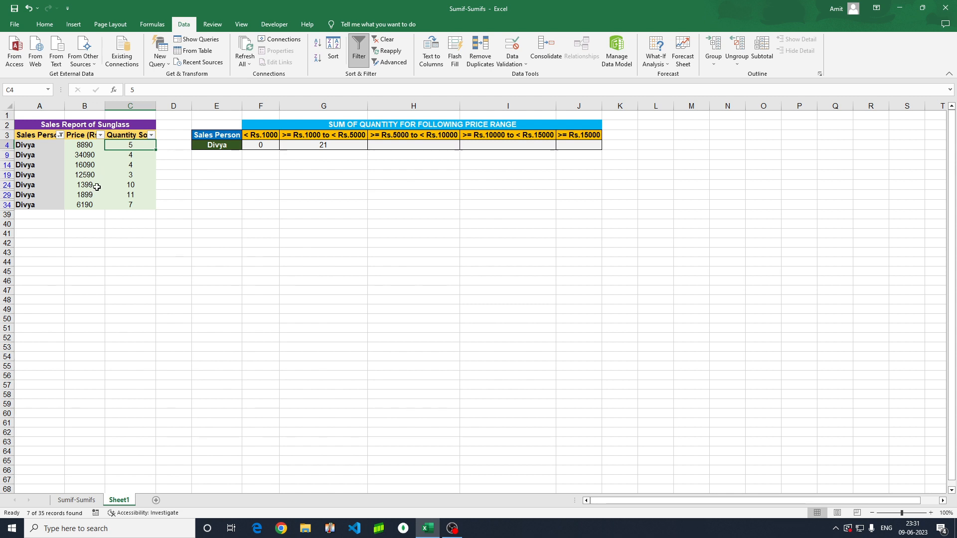
pyautogui.keyDown('ctrl'); pyautogui.click(129, 186); pyautogui.keyUp('ctrl')
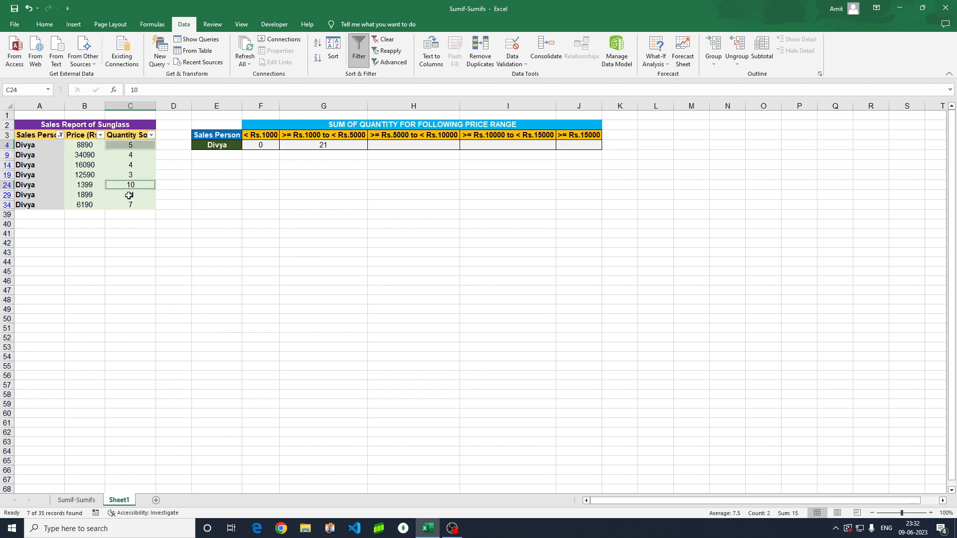
pyautogui.keyDown('ctrl'); pyautogui.click(129, 196); pyautogui.keyUp('ctrl')
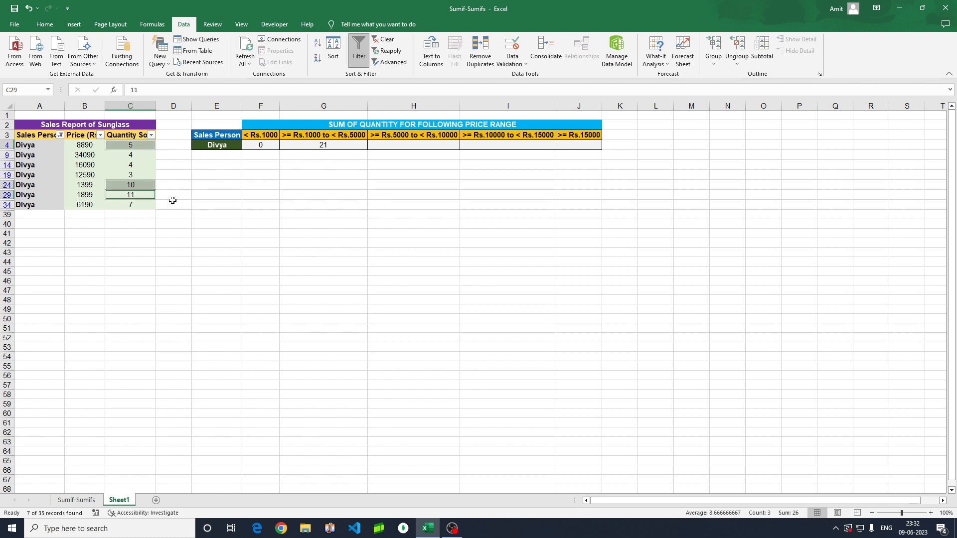
pyautogui.click(132, 185)
pyautogui.keyDown('ctrl'); pyautogui.click(133, 195); pyautogui.keyUp('ctrl')
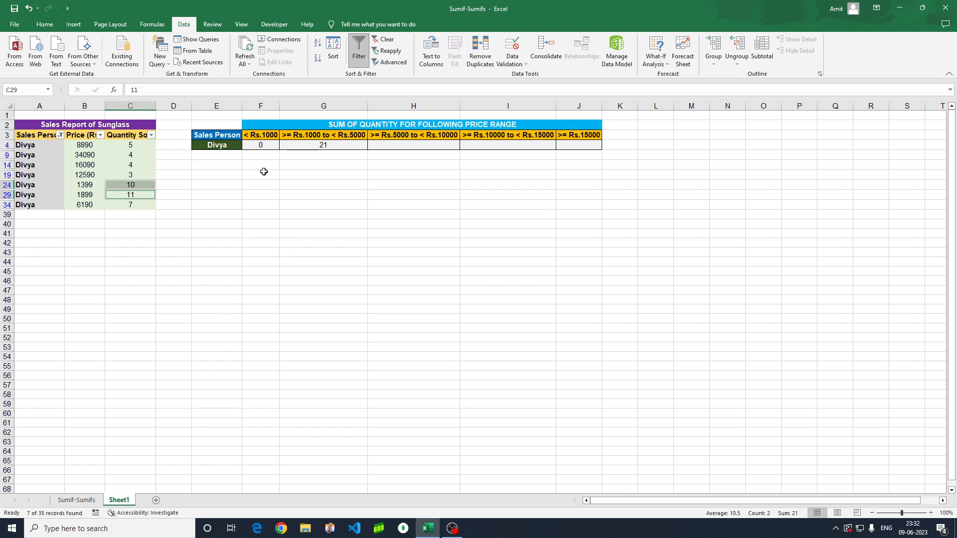
# - Show all sales persons again by selecting every name in the Sales Person filter
pyautogui.click(61, 135)
pyautogui.click(31, 245)
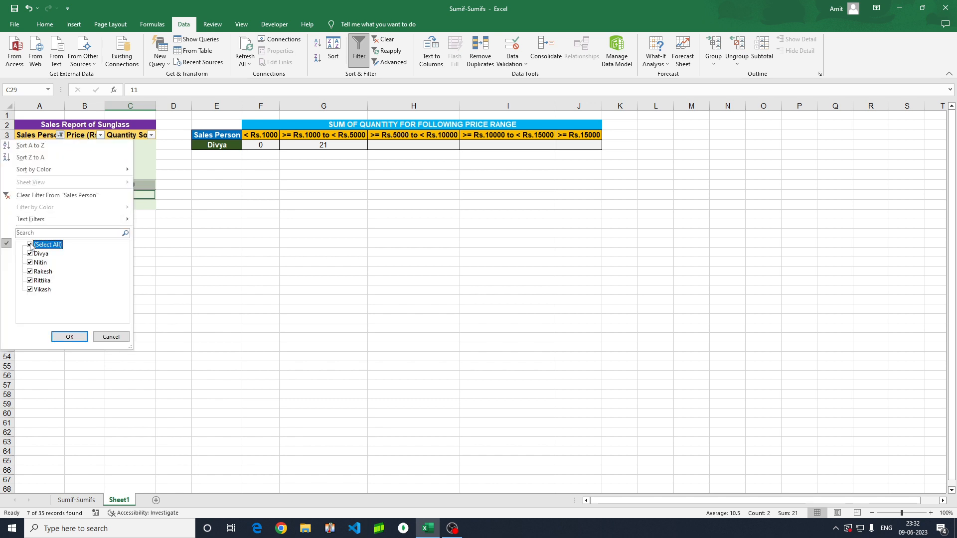
pyautogui.click(69, 337)
pyautogui.click(397, 261)
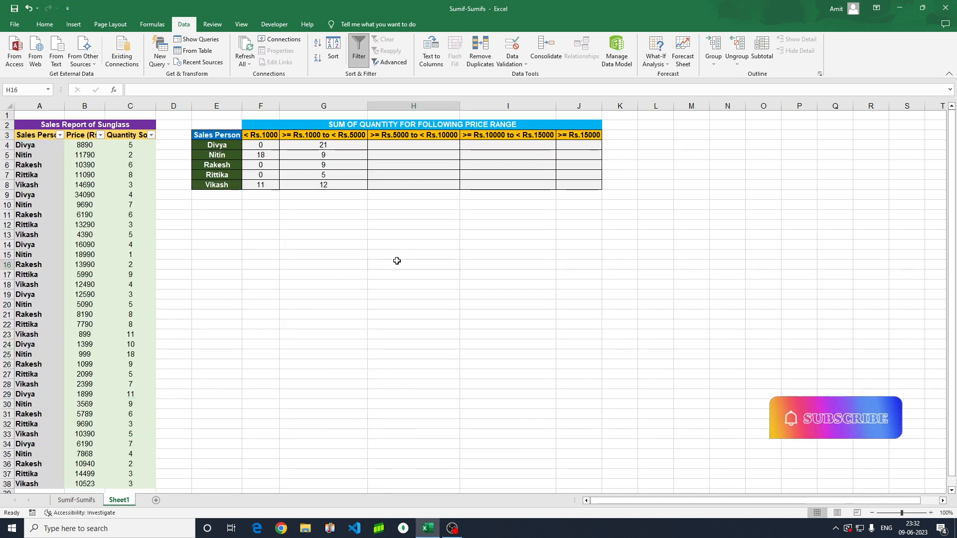
# - Start a SUMIFS formula in H4 with the Quantity column $C$4:$C$38 as the absolute sum range
pyautogui.click(394, 145)
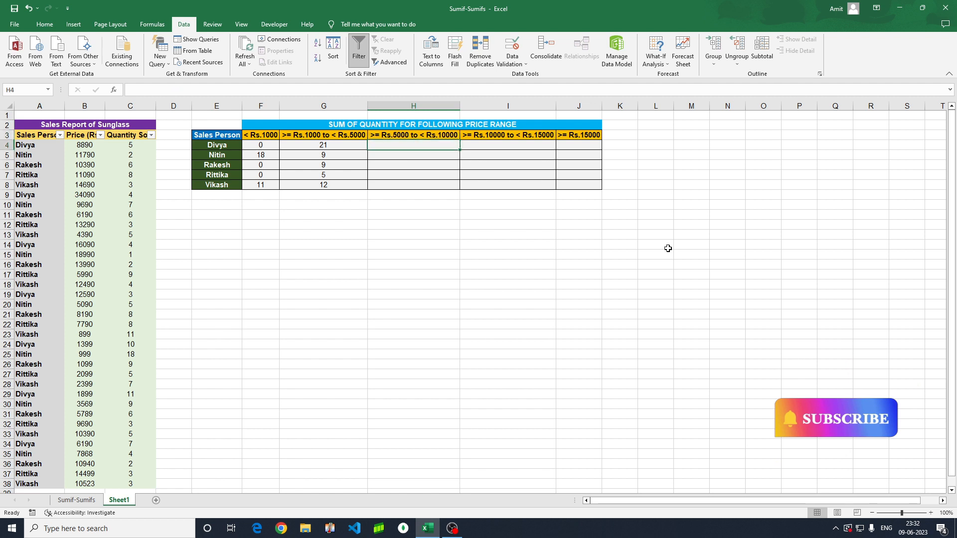
pyautogui.write('=')
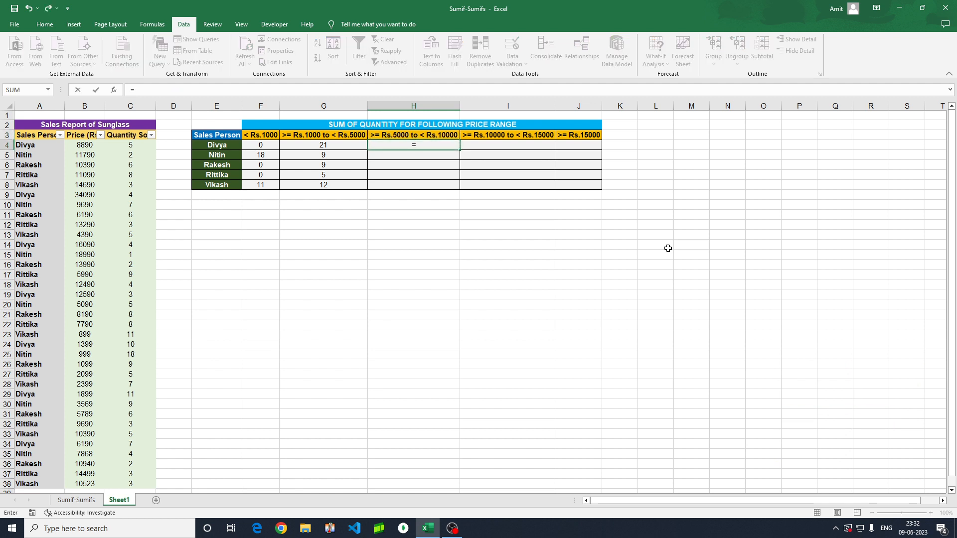
pyautogui.write('sumifs')
pyautogui.press('Tab')
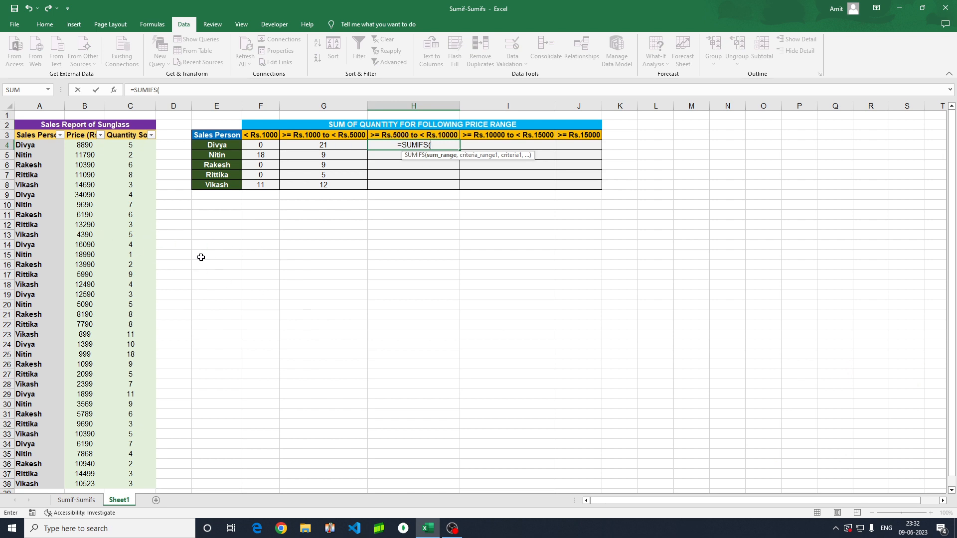
pyautogui.click(134, 144)
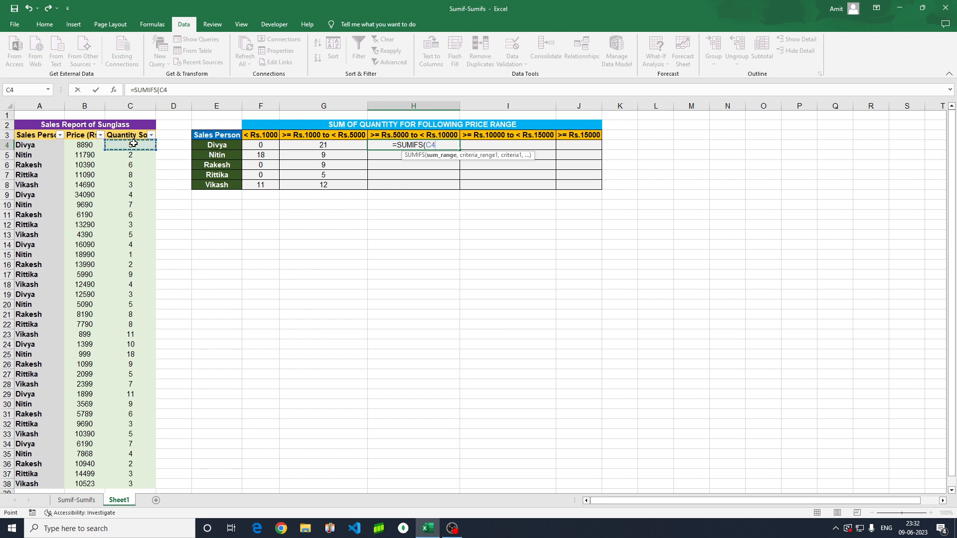
pyautogui.hotkey('ctrl', 'shift', 'Down')
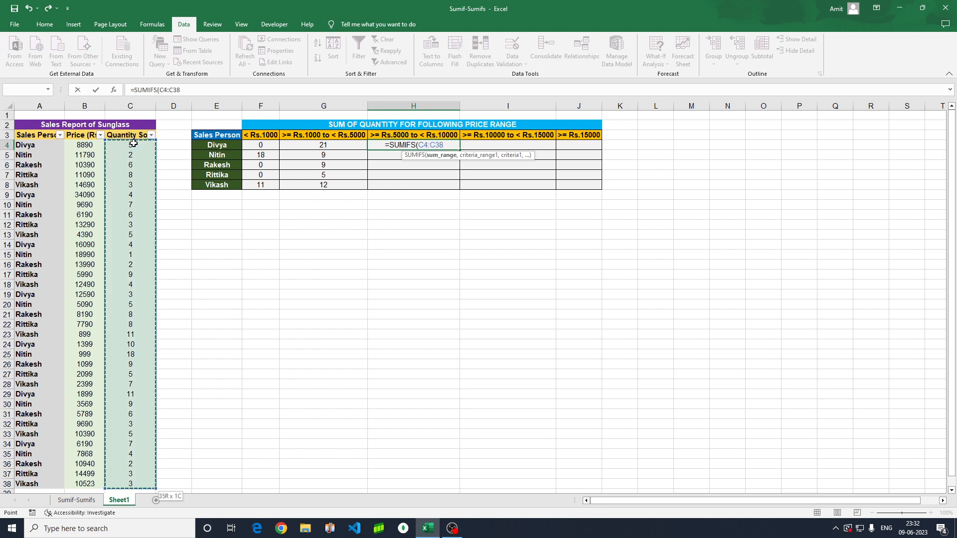
pyautogui.press('F4')
pyautogui.write(',')
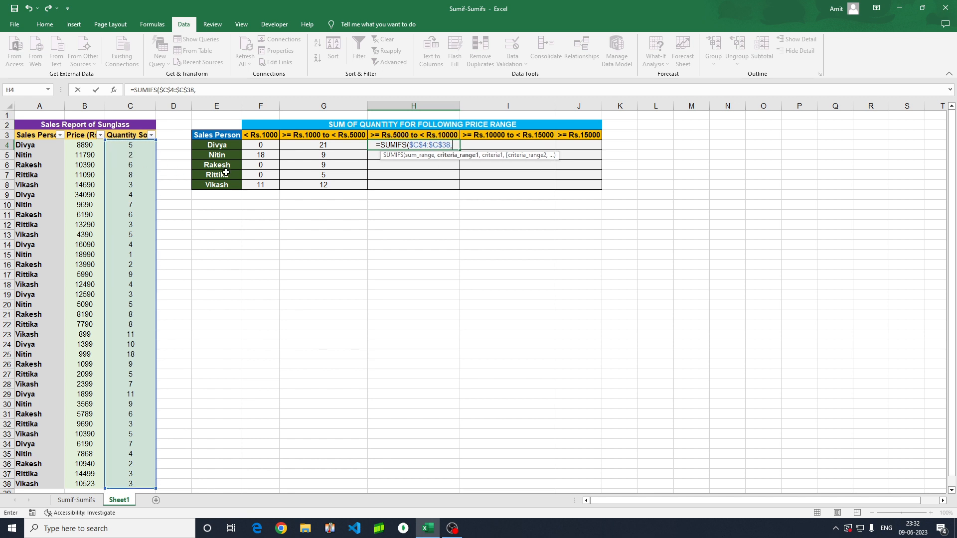
# - Add the Sales Person column $A$4:$A$38 as the first criteria range in the H4 formula, with E4 as its criterion
pyautogui.click(43, 147)
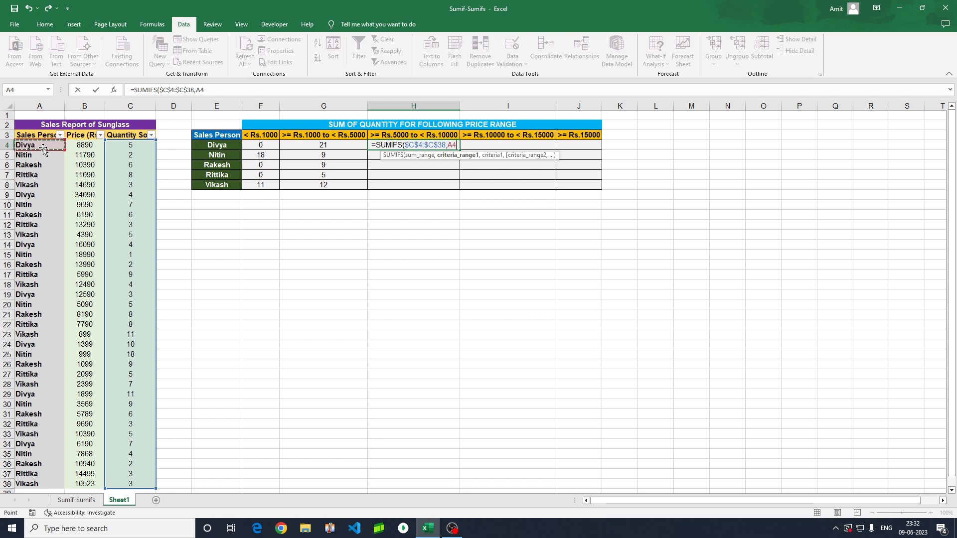
pyautogui.hotkey('ctrl', 'shift', 'Down')
pyautogui.press('F4')
pyautogui.write(',')
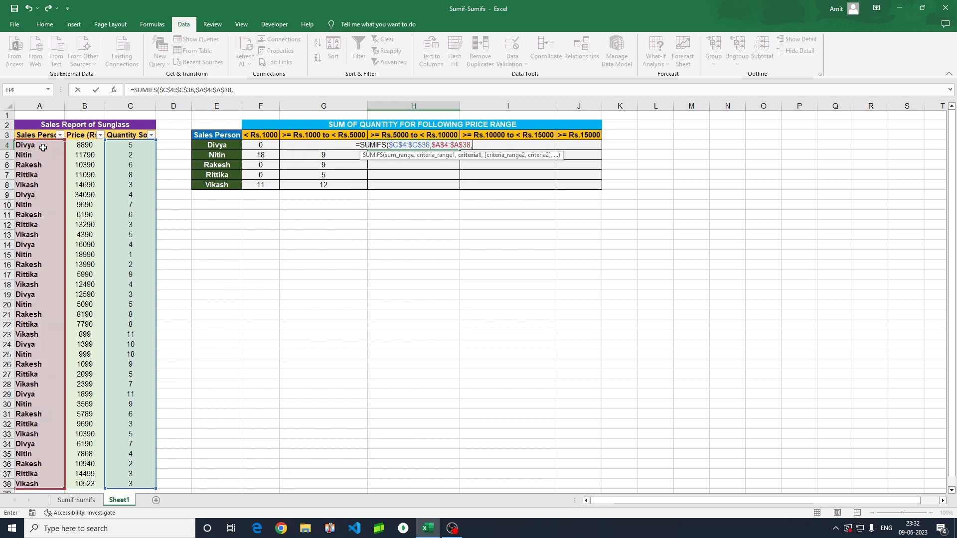
pyautogui.click(215, 145)
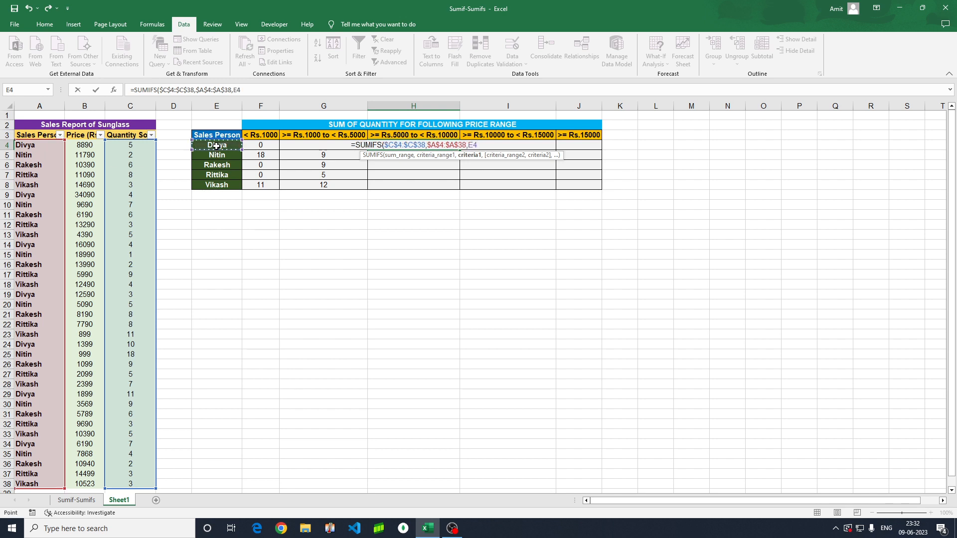
pyautogui.write(',')
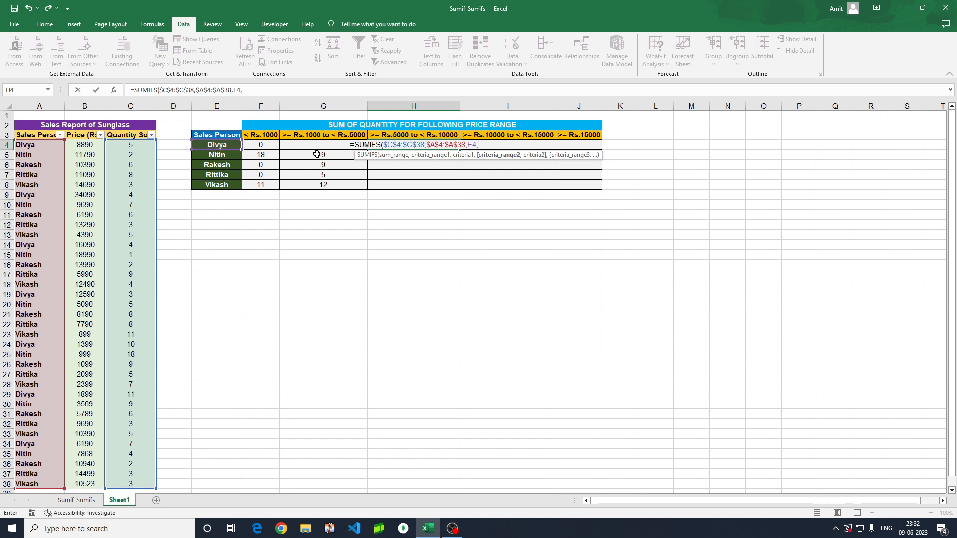
# - Add the Price column $B$4:$B$38 as the absolute second criteria range in the H4 formula
pyautogui.click(85, 145)
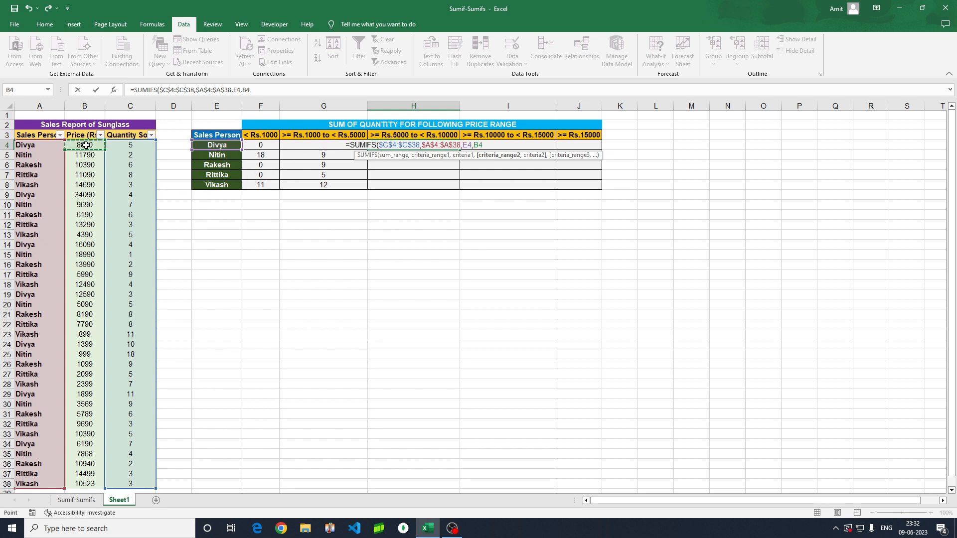
pyautogui.hotkey('ctrl', 'shift', 'Down')
pyautogui.press('F4')
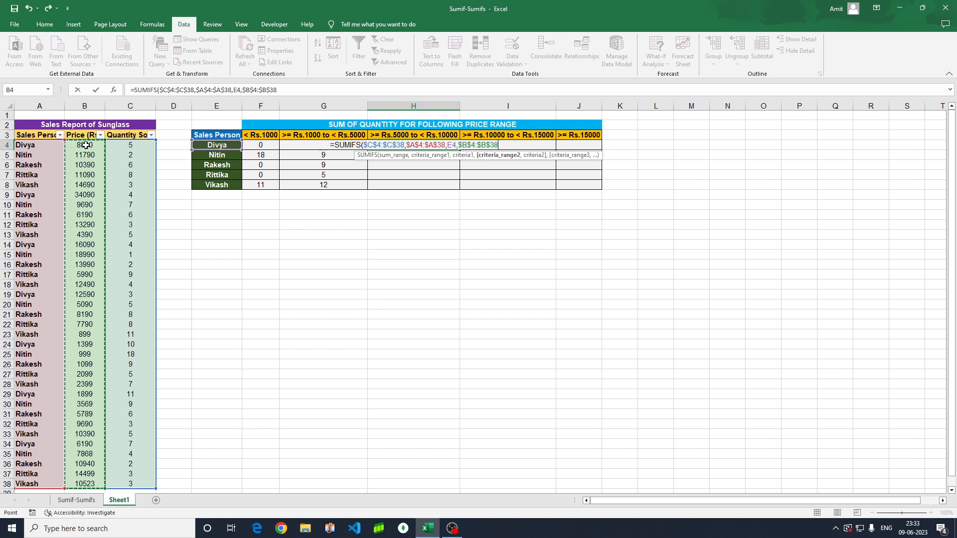
pyautogui.write(',')
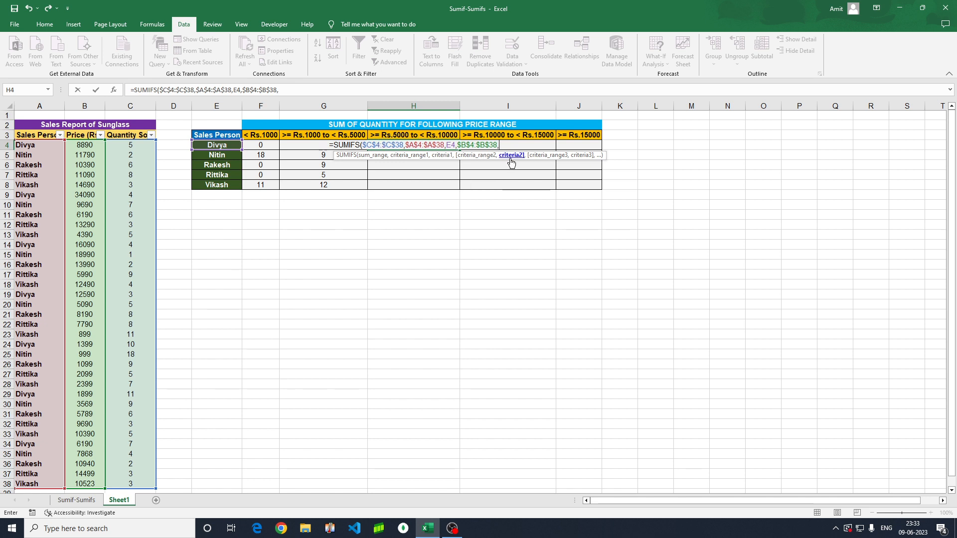
# - Enter ">="&5000 as the criterion for the second criteria range in the H4 formula
pyautogui.write('"')
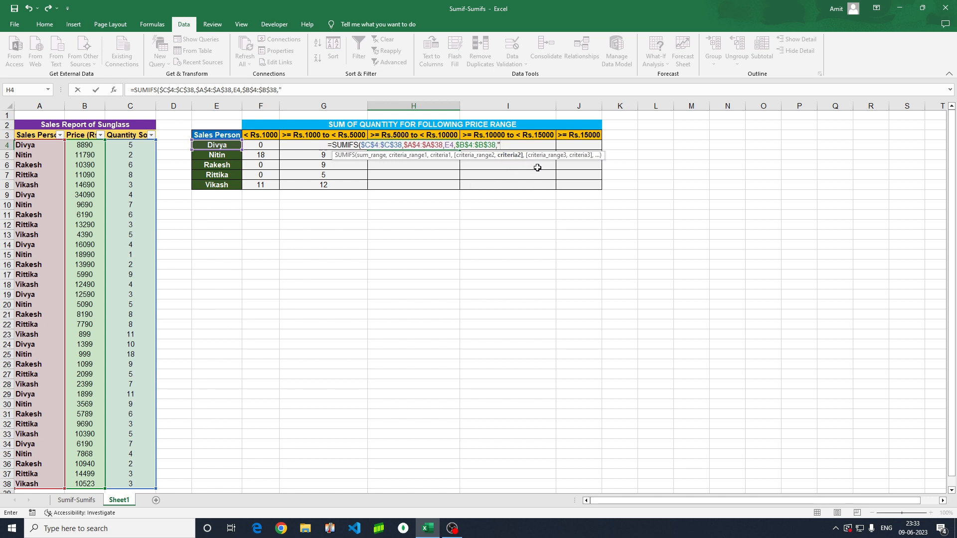
pyautogui.write('>=')
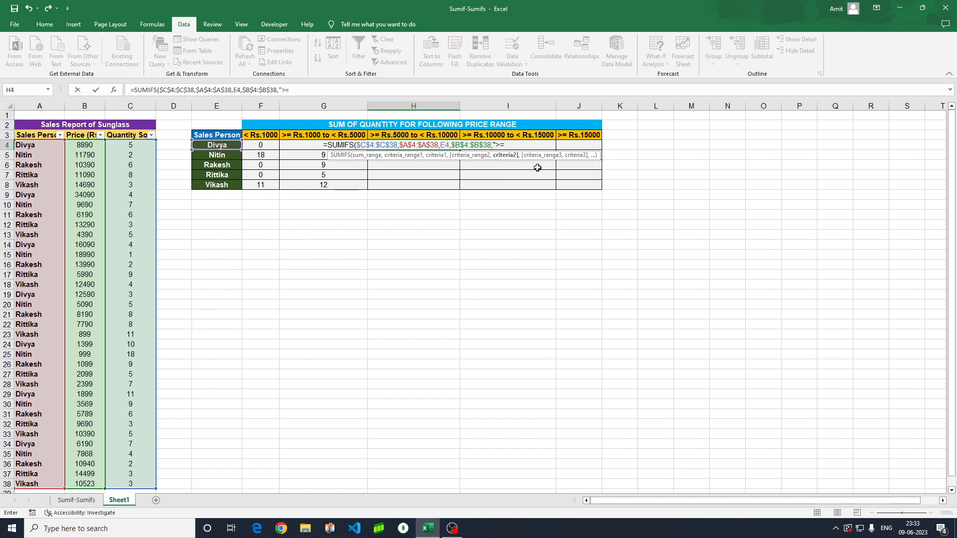
pyautogui.write('5000')
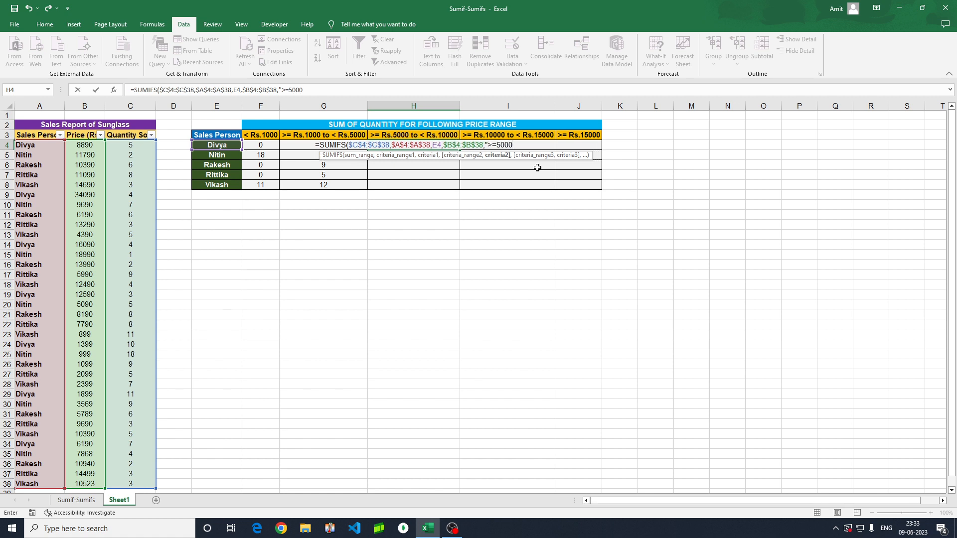
pyautogui.press('BackSpace')
pyautogui.press('BackSpace')
pyautogui.press('BackSpace')
pyautogui.press('BackSpace')
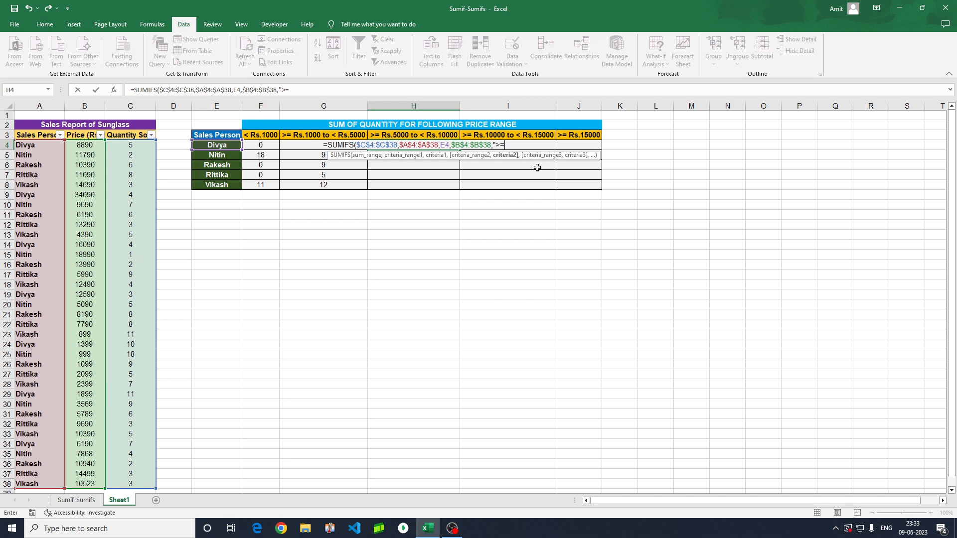
pyautogui.write('"')
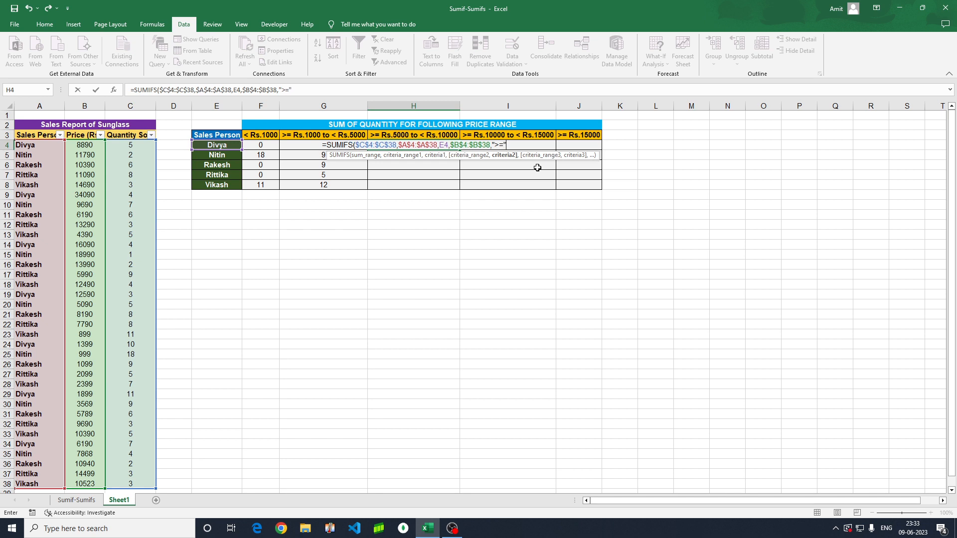
pyautogui.write('&5')
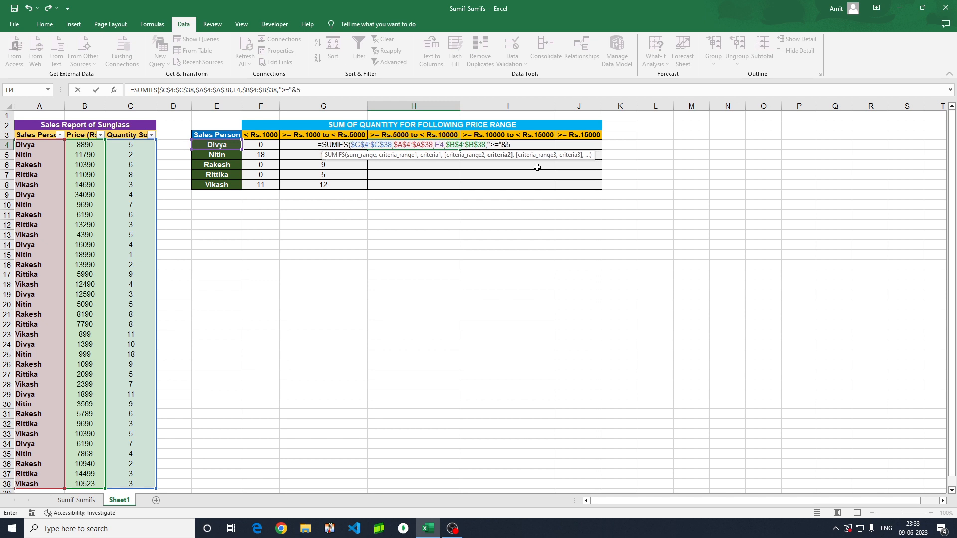
pyautogui.write('000')
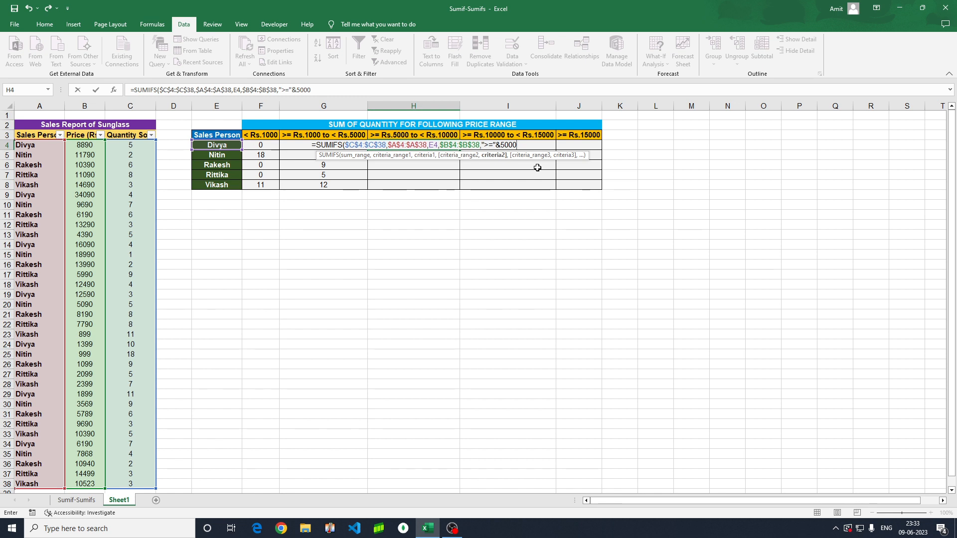
pyautogui.write(',')
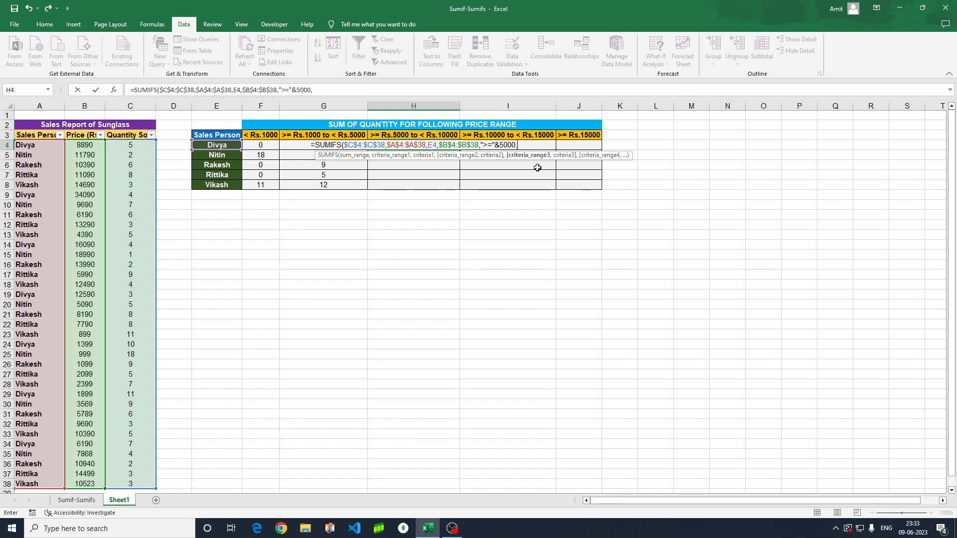
# - Add the Price column $B$4:$B$38 again as the absolute third criteria range in the H4 formula
pyautogui.click(85, 145)
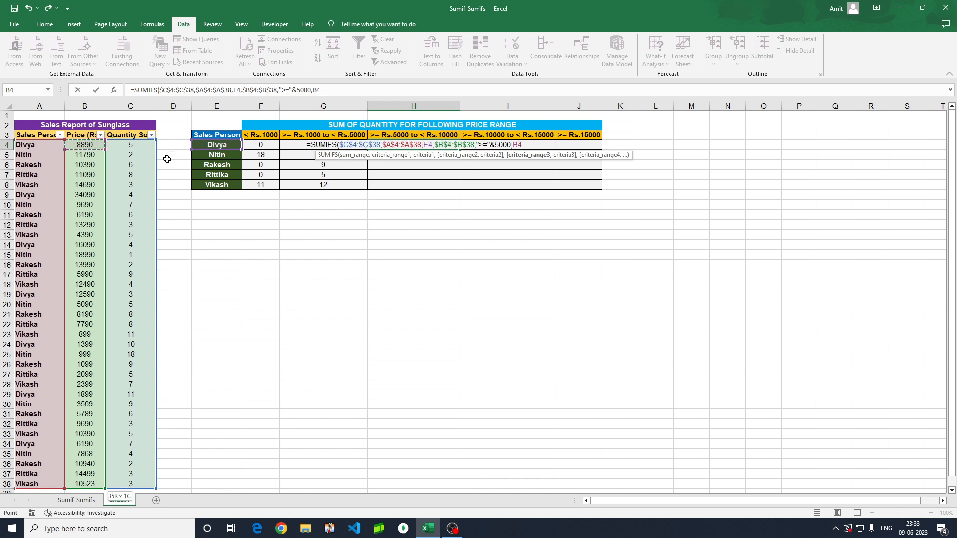
pyautogui.hotkey('ctrl', 'shift', 'Down')
pyautogui.press('F4')
pyautogui.write(',')
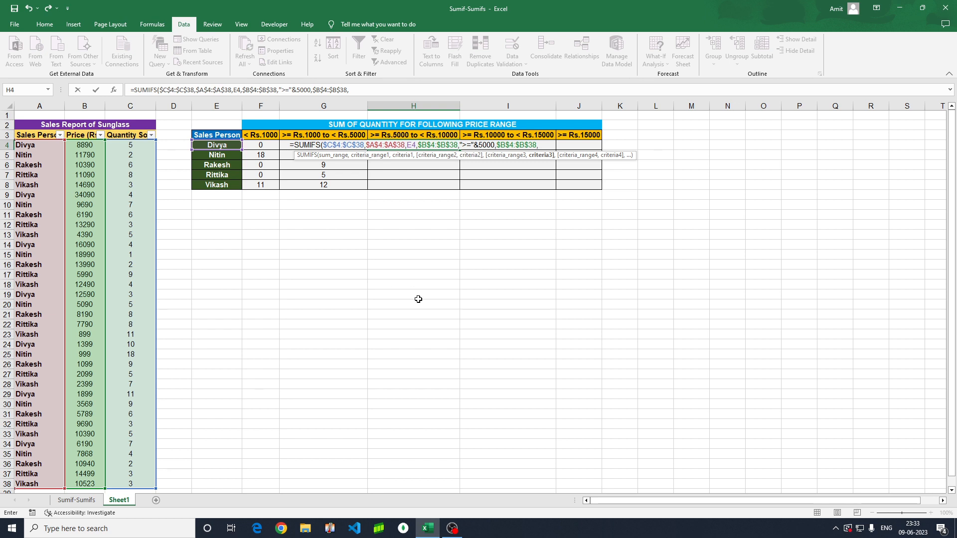
# - Enter "<"&10000 as the third criterion and complete the H4 formula
pyautogui.write('"<')
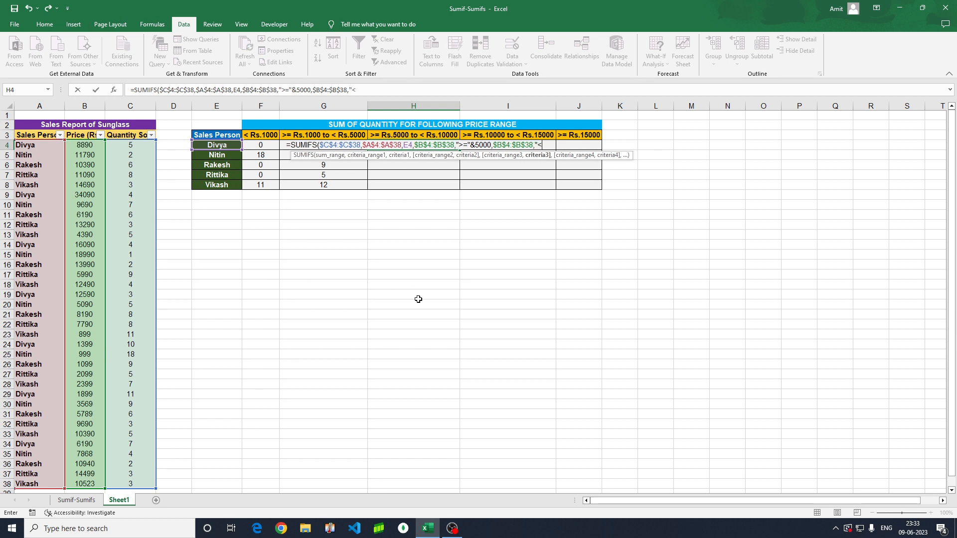
pyautogui.write('=')
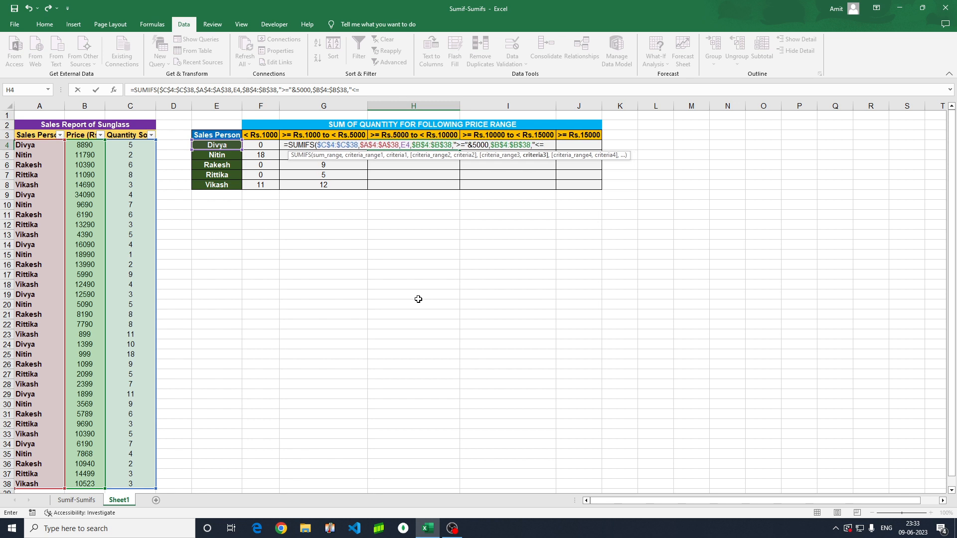
pyautogui.press('BackSpace')
pyautogui.write('"')
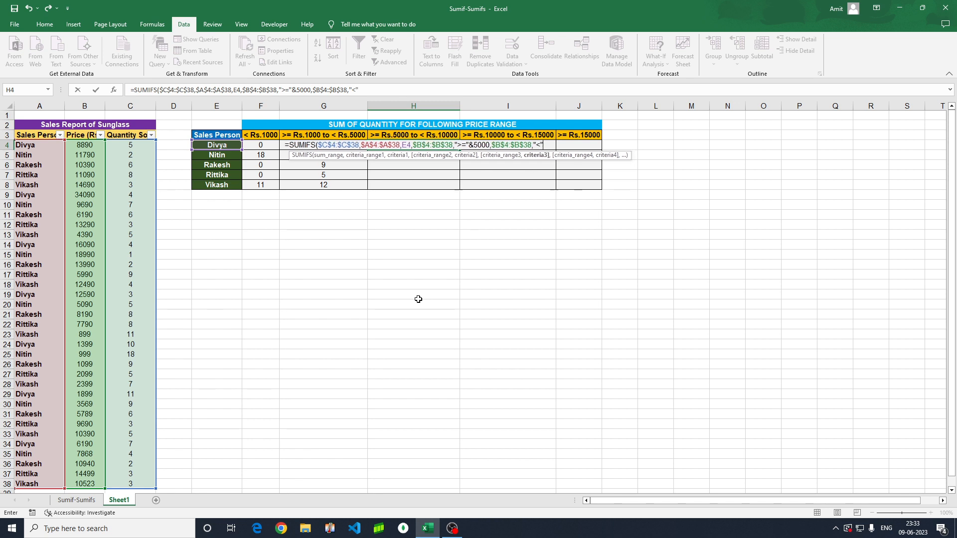
pyautogui.write('&')
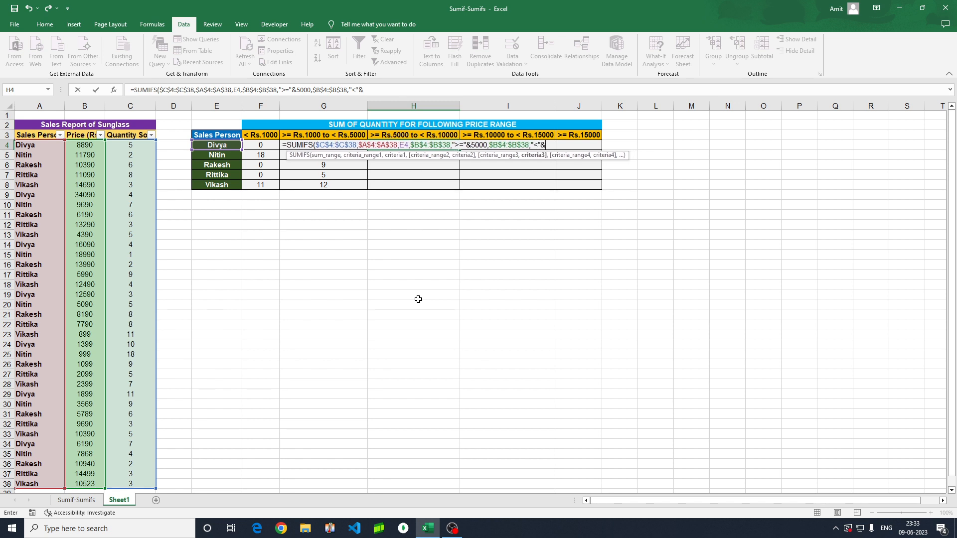
pyautogui.write('10000')
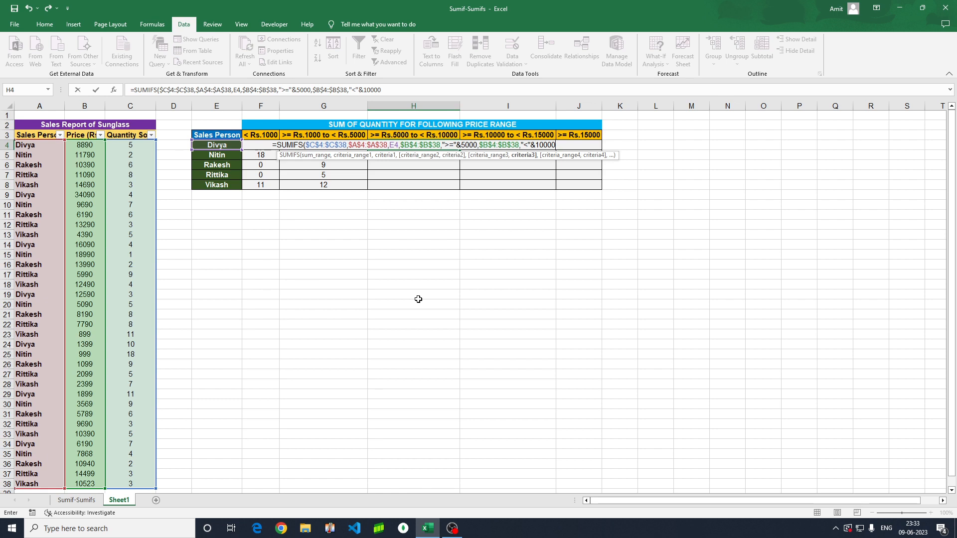
pyautogui.write(')')
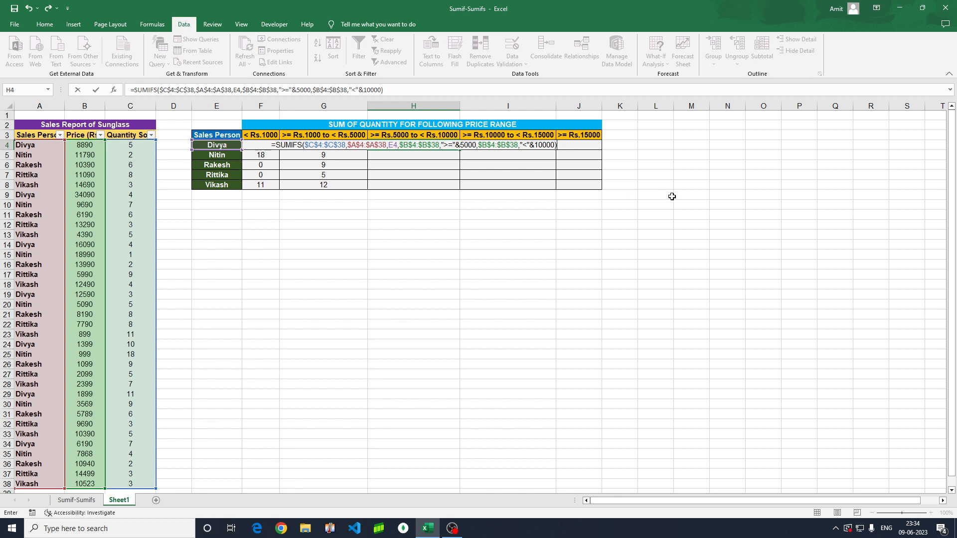
pyautogui.press('Return')
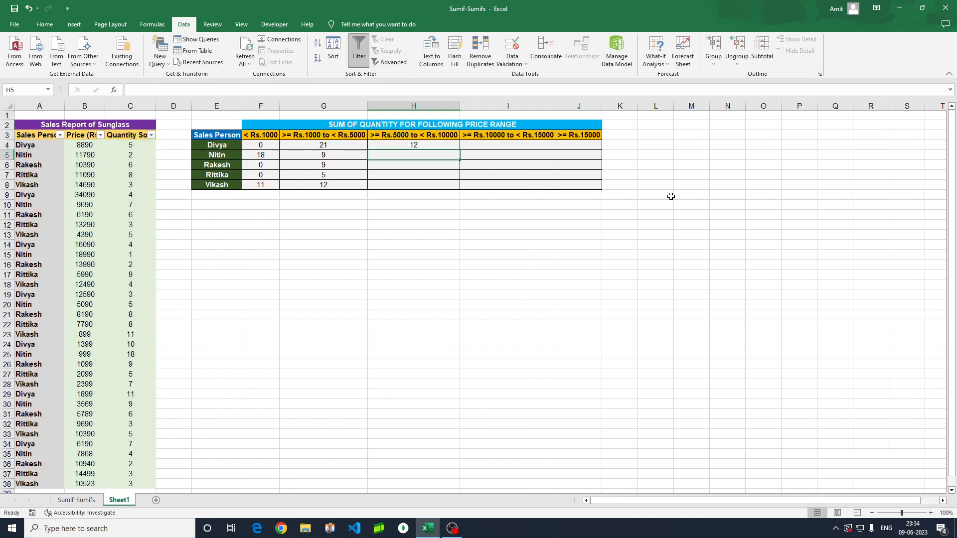
# - Fill the SUMIFS formula from H4 down through H8 for the remaining sales persons
pyautogui.press('Up')
pyautogui.hotkey('shift', 'Down')
pyautogui.hotkey('shift', 'Down')
pyautogui.hotkey('shift', 'Down')
pyautogui.hotkey('shift', 'Down')
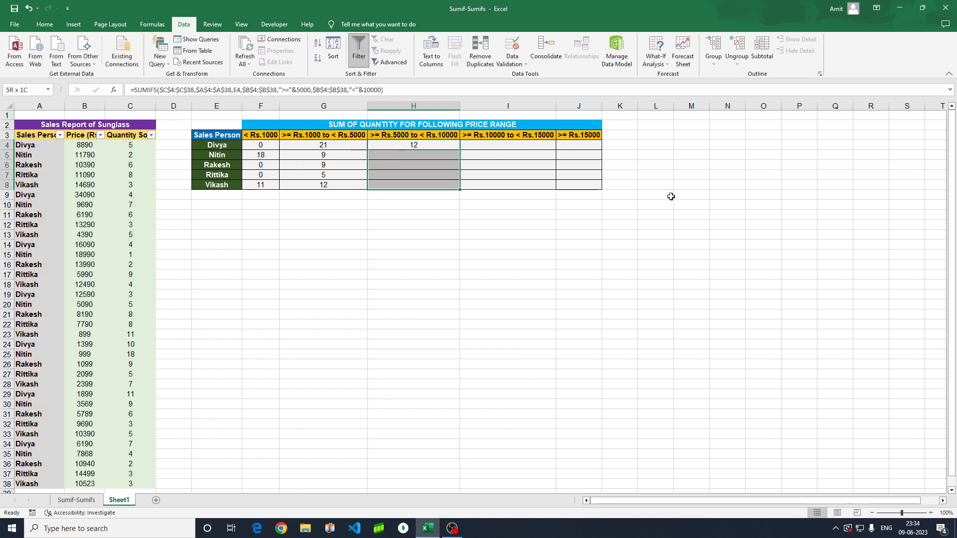
pyautogui.hotkey('ctrl', 'd')
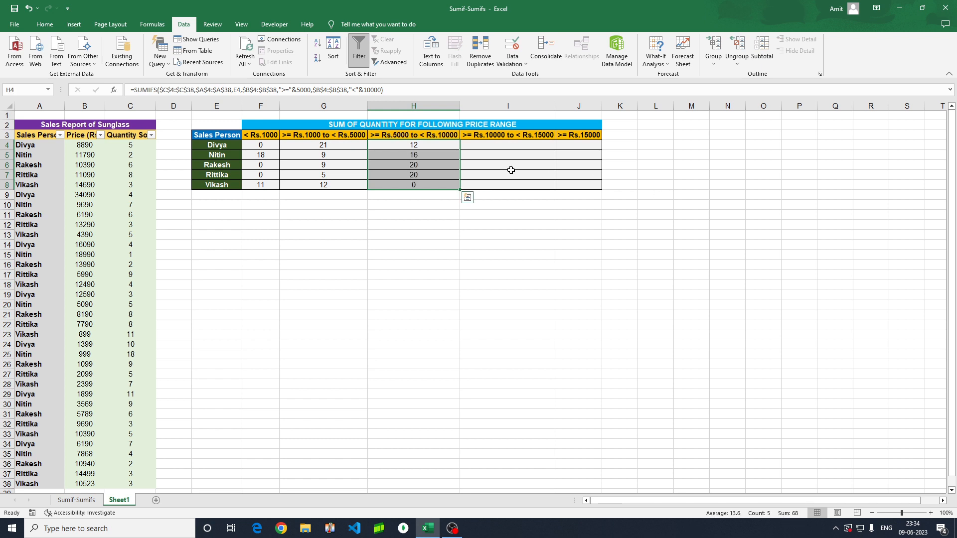
# - Filter the Sales Person column to only the sales person listed in E6 to verify the H6 total
pyautogui.click(477, 164)
pyautogui.click(428, 165)
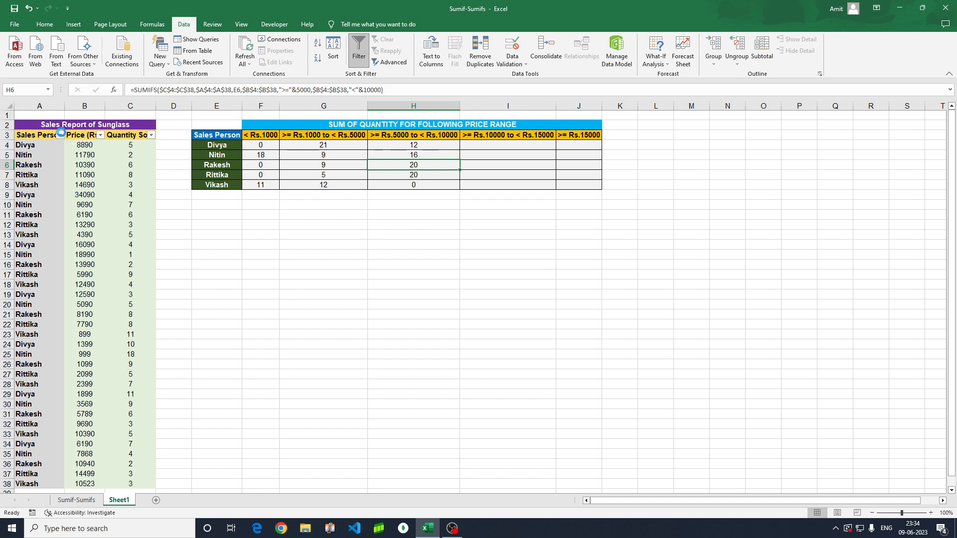
pyautogui.click(61, 136)
pyautogui.click(30, 245)
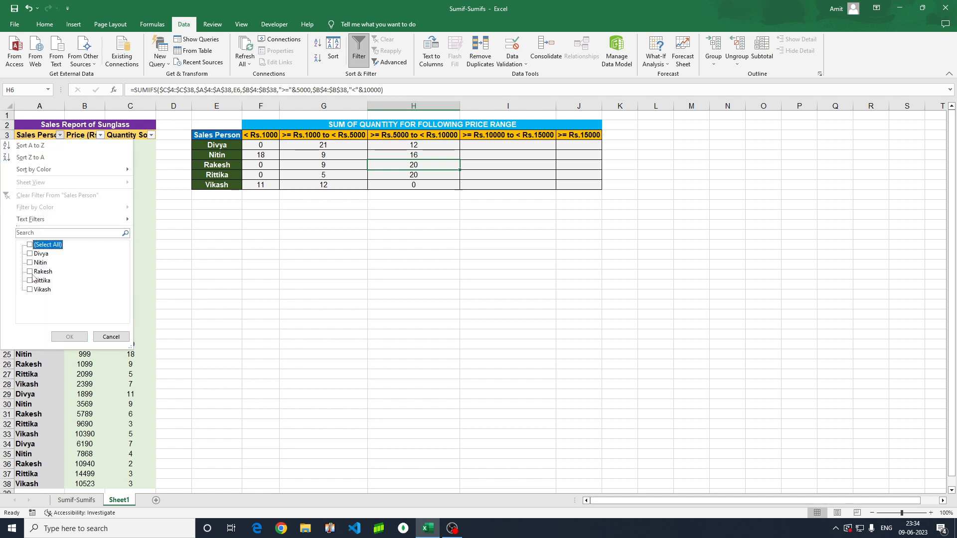
pyautogui.click(30, 271)
pyautogui.click(69, 337)
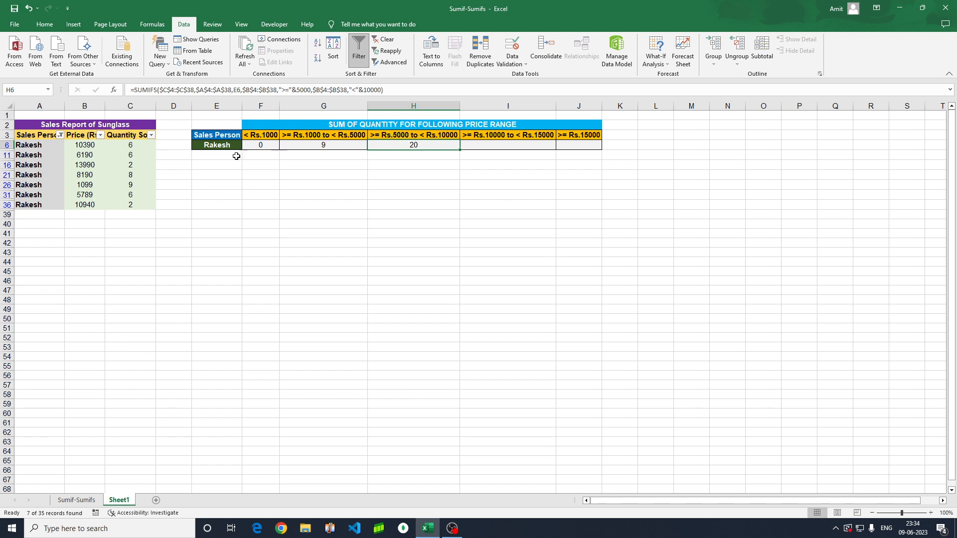
# - Check the H6 total by selecting quantities C11, C21 and C31, whose prices fall between Rs.5000 and Rs.10000
pyautogui.click(133, 156)
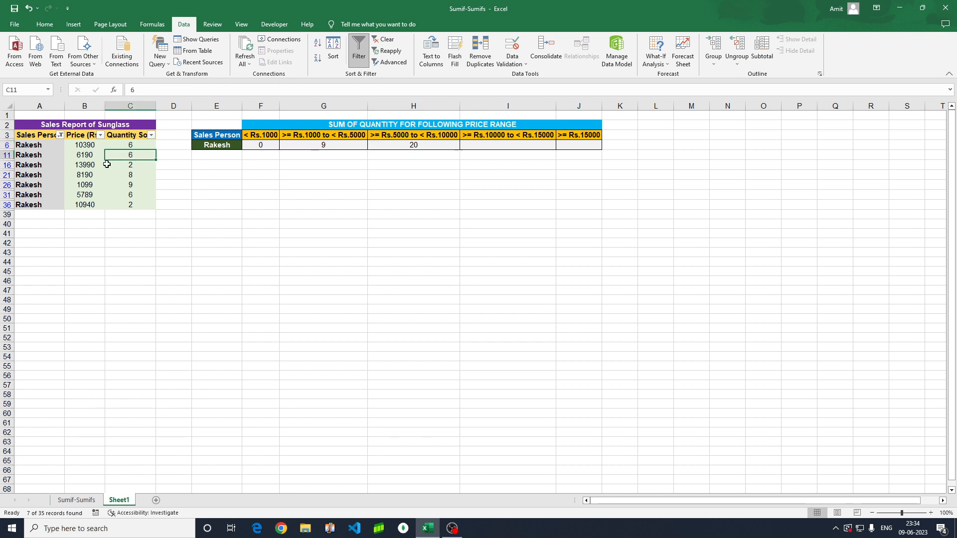
pyautogui.keyDown('ctrl'); pyautogui.click(126, 175); pyautogui.keyUp('ctrl')
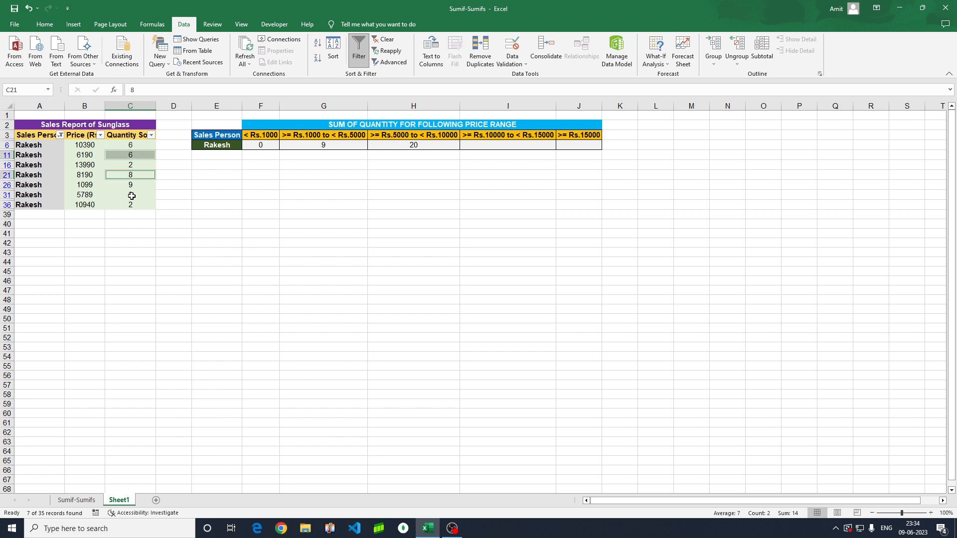
pyautogui.keyDown('ctrl'); pyautogui.click(132, 196); pyautogui.keyUp('ctrl')
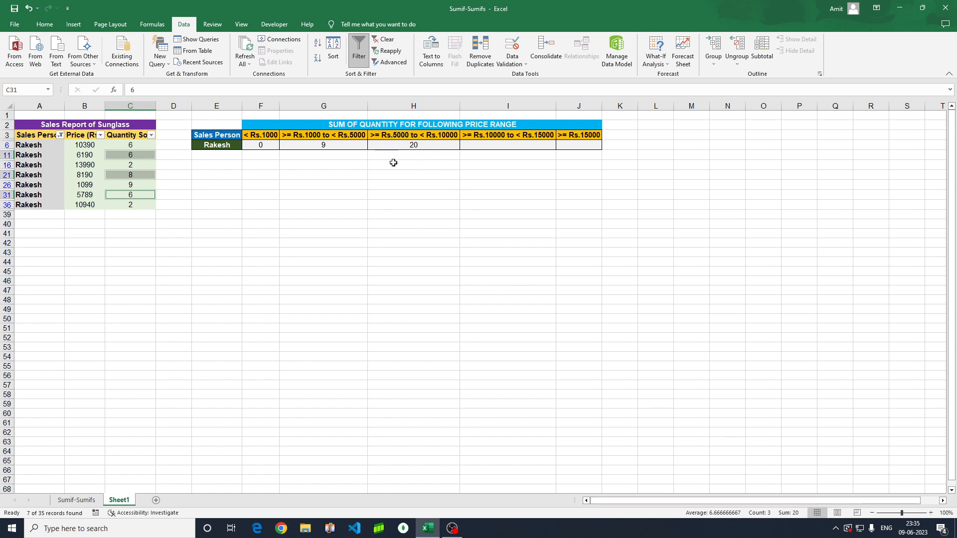
# - Restore all rows of the sales report by selecting every name in the Sales Person filter
pyautogui.click(59, 135)
pyautogui.click(30, 245)
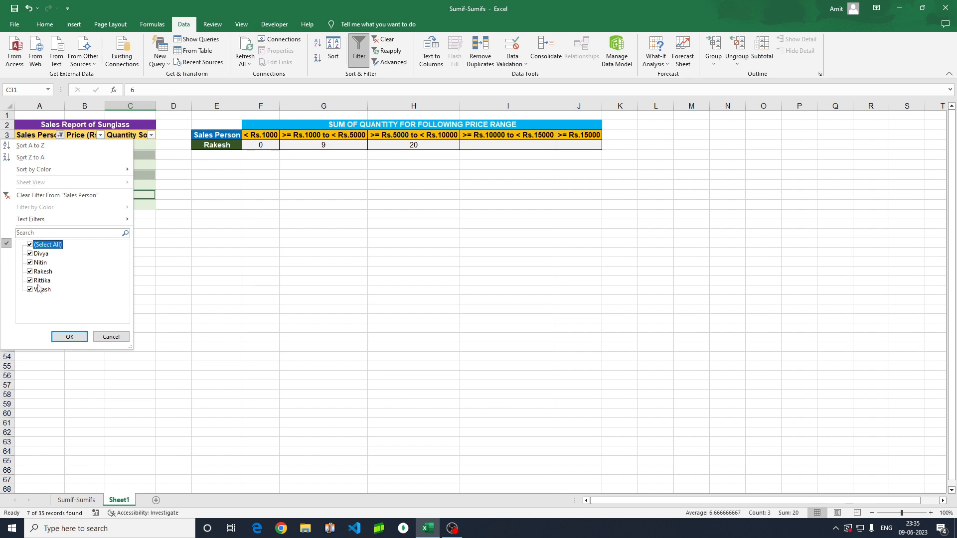
pyautogui.click(69, 337)
pyautogui.click(456, 254)
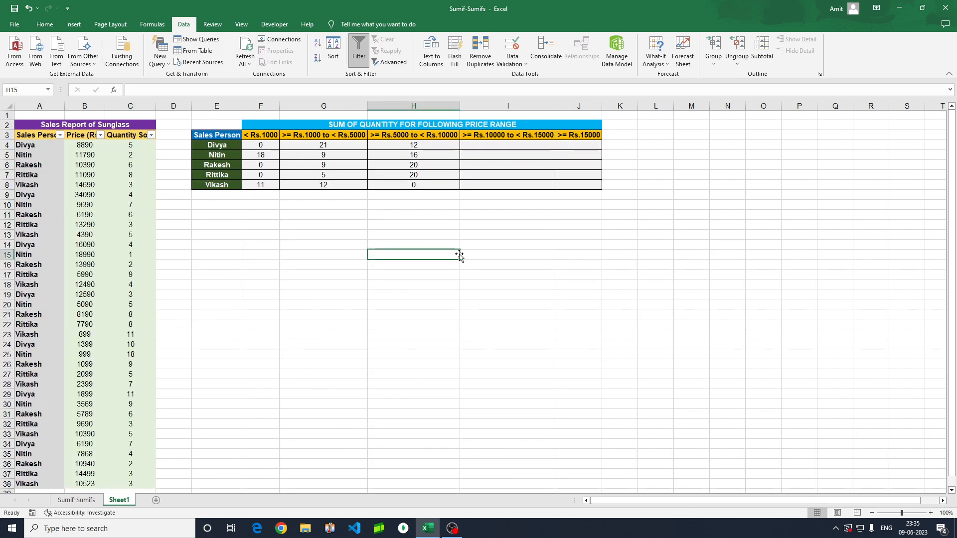
# - Start a SUMIFS formula in I4 with the absolute quantity range $C$4:$C$38 as the sum range
pyautogui.click(493, 144)
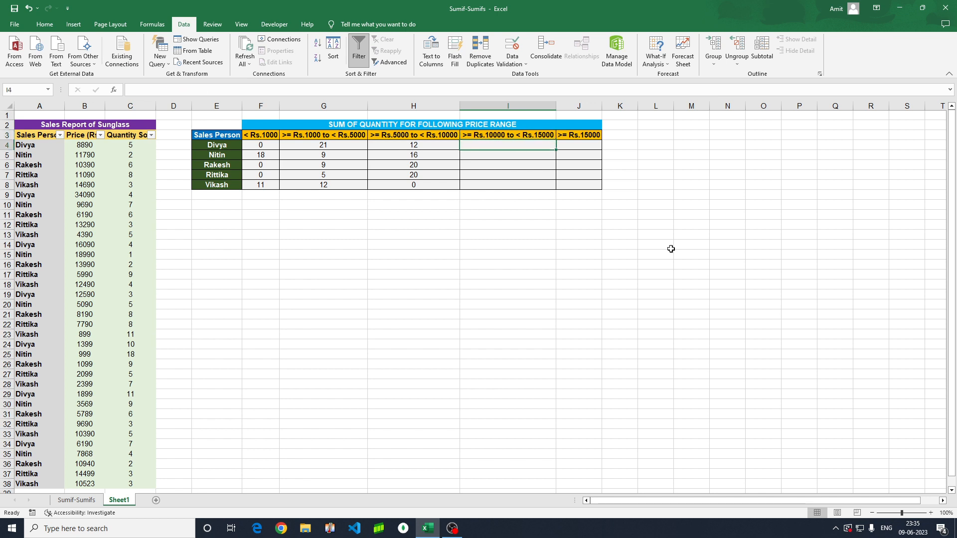
pyautogui.write('=sumifs')
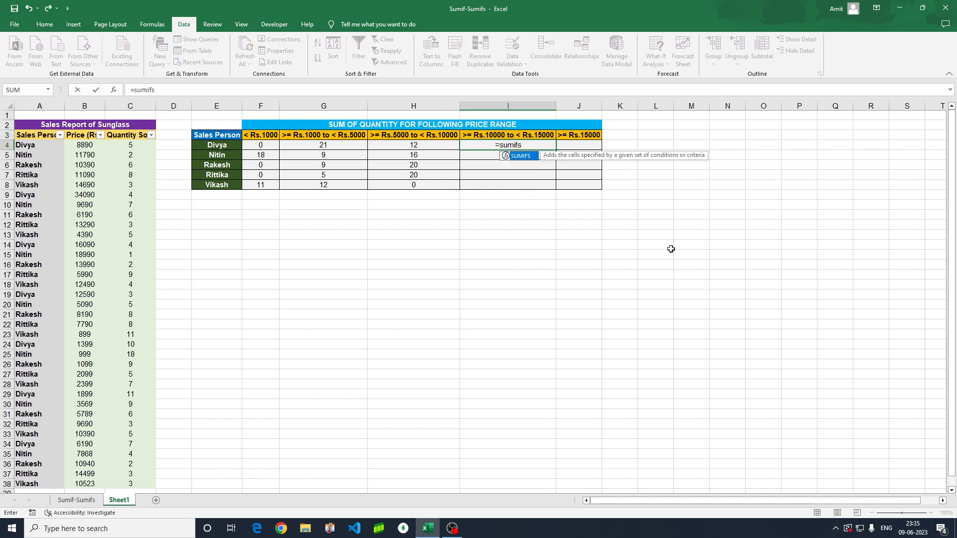
pyautogui.press('Tab')
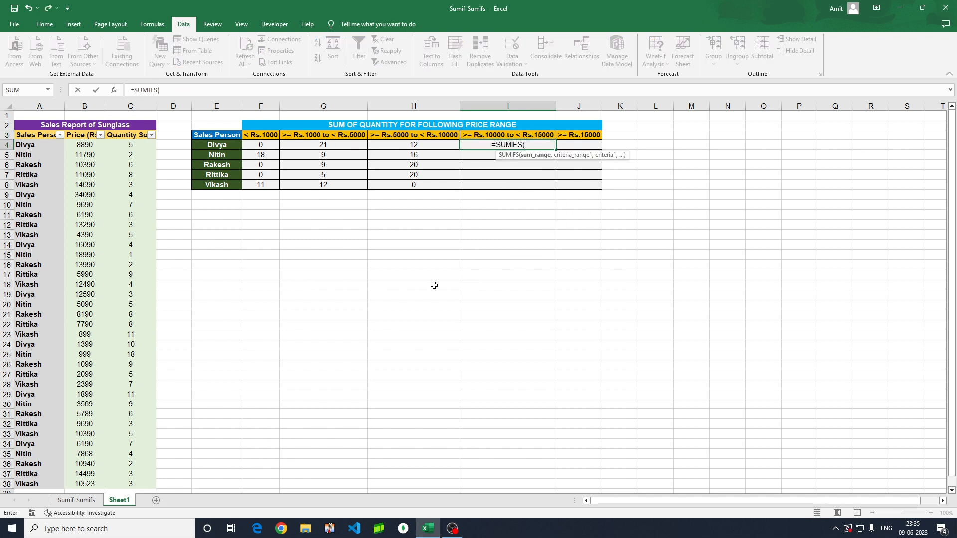
pyautogui.click(135, 143)
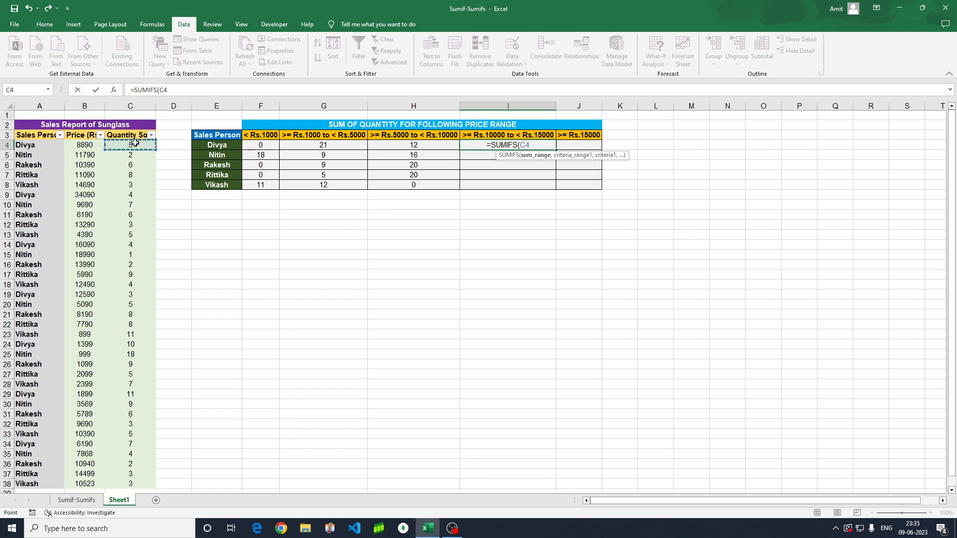
pyautogui.hotkey('ctrl', 'shift', 'Down')
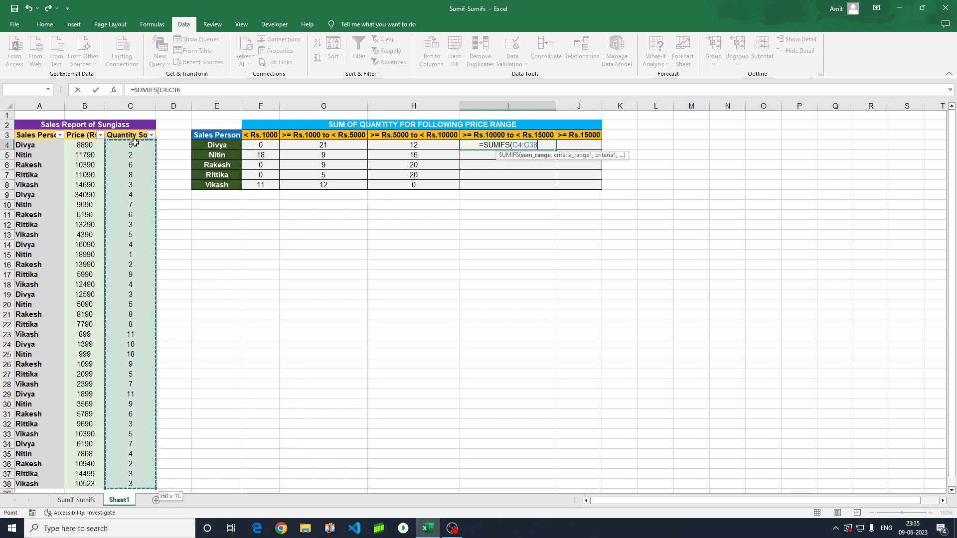
pyautogui.press('F4')
pyautogui.write(',')
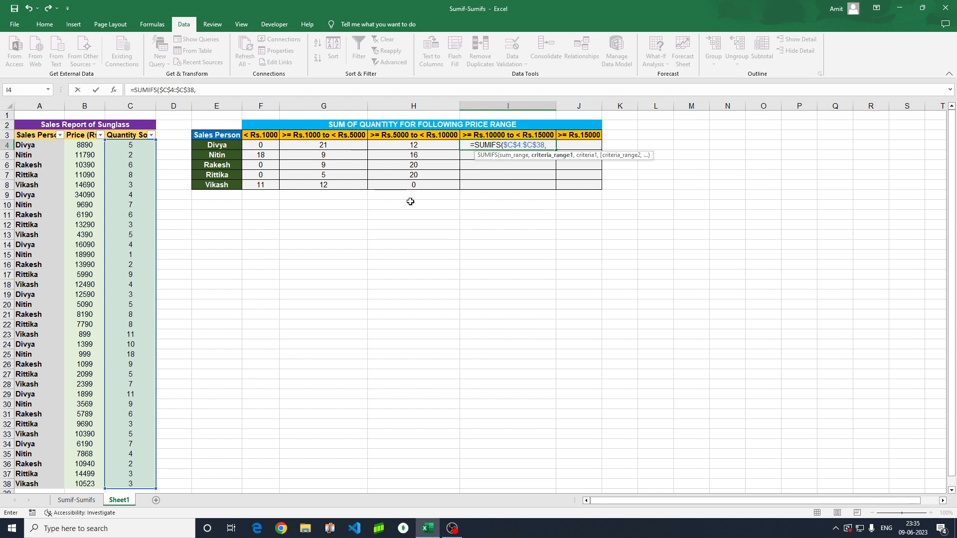
# - Add the first criterion to the I4 formula, matching the sales person range $A$4:$A$38 against E4
pyautogui.click(34, 138)
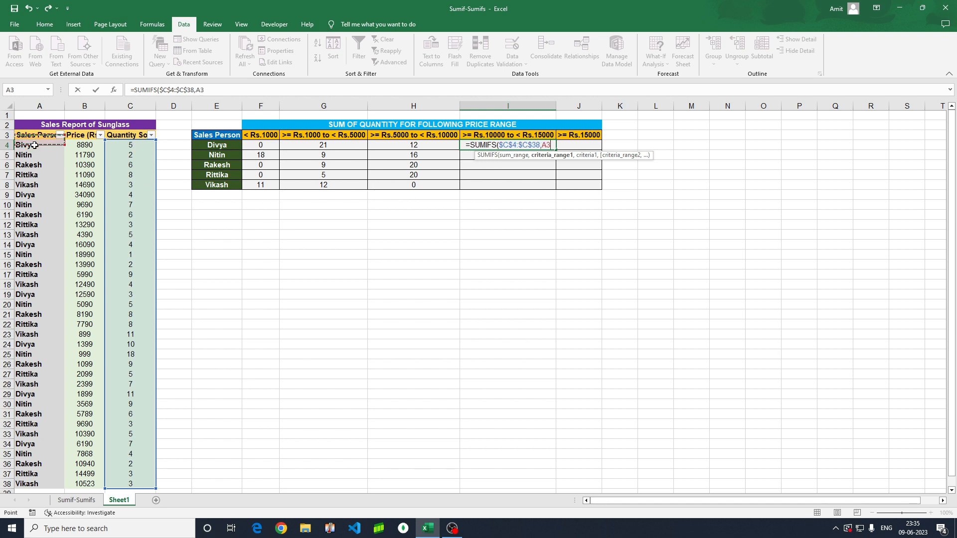
pyautogui.click(34, 145)
pyautogui.hotkey('ctrl', 'shift', 'Down')
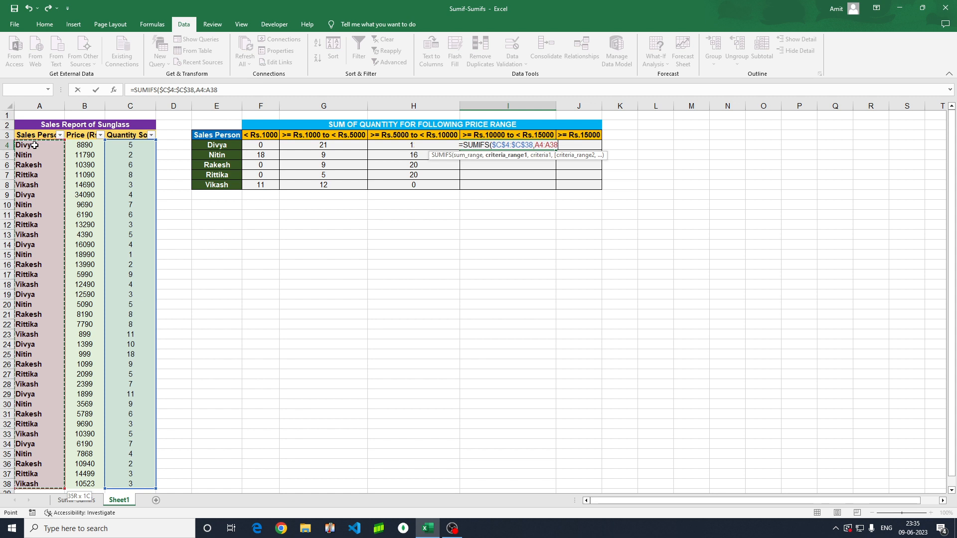
pyautogui.press('F4')
pyautogui.write(',')
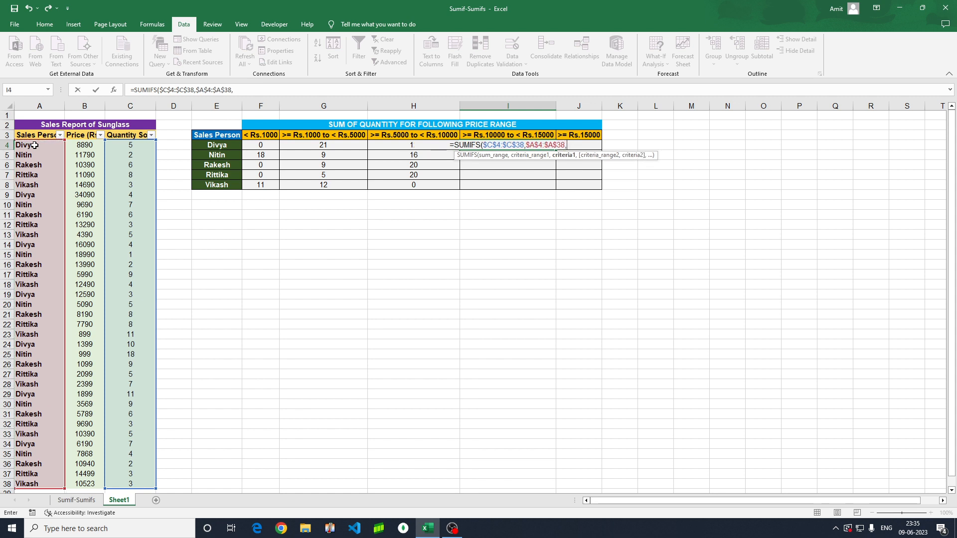
pyautogui.click(222, 146)
pyautogui.write(',')
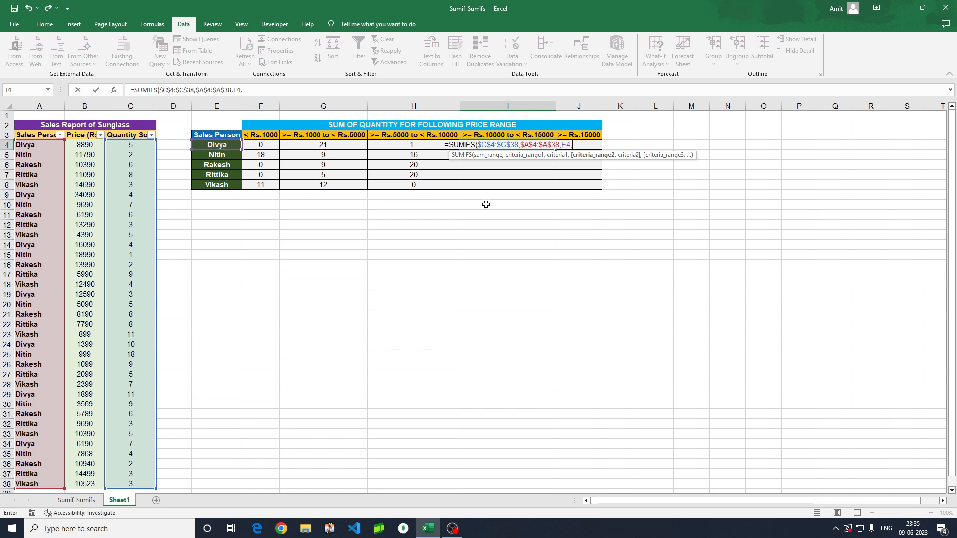
# - Add the lower price criterion to the I4 formula: range $B$4:$B$38 with ">="&10000
pyautogui.click(92, 145)
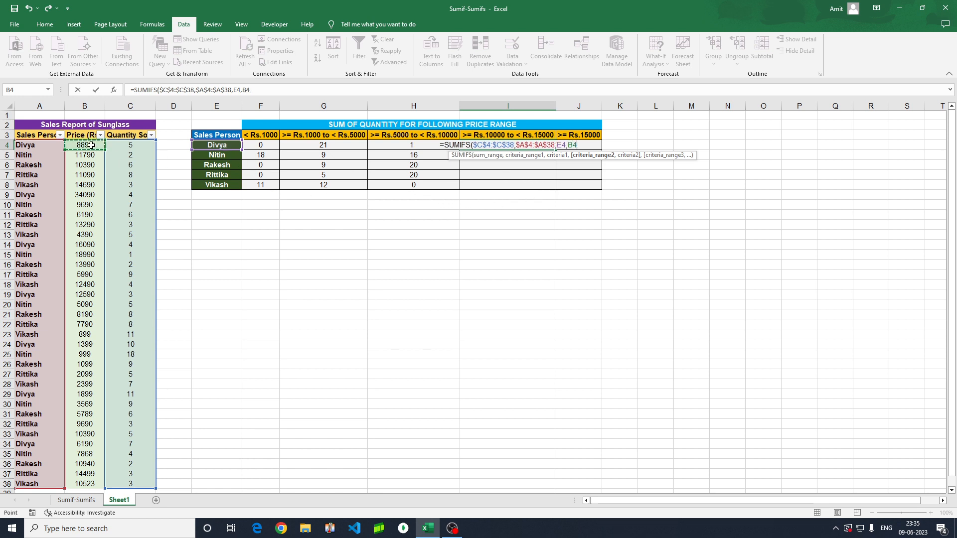
pyautogui.hotkey('ctrl', 'shift', 'Down')
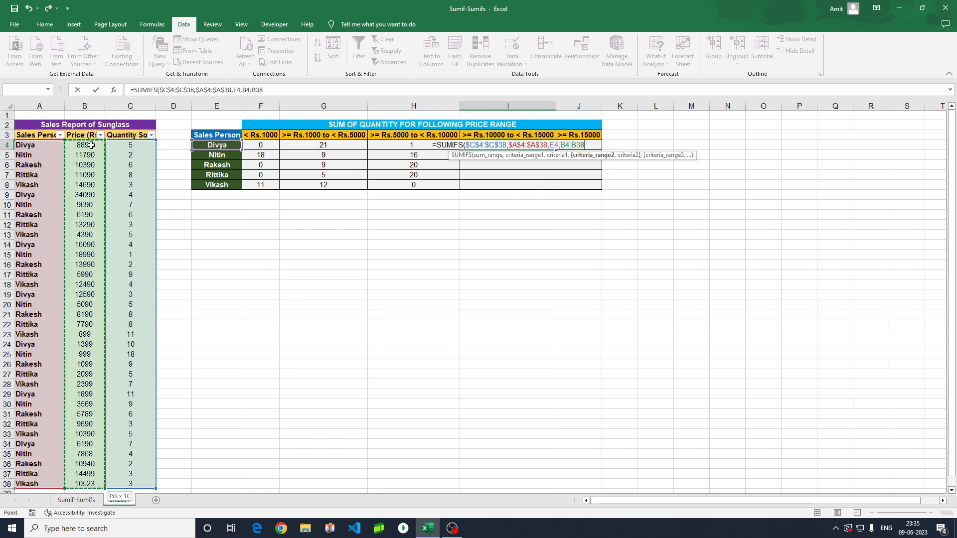
pyautogui.press('F4')
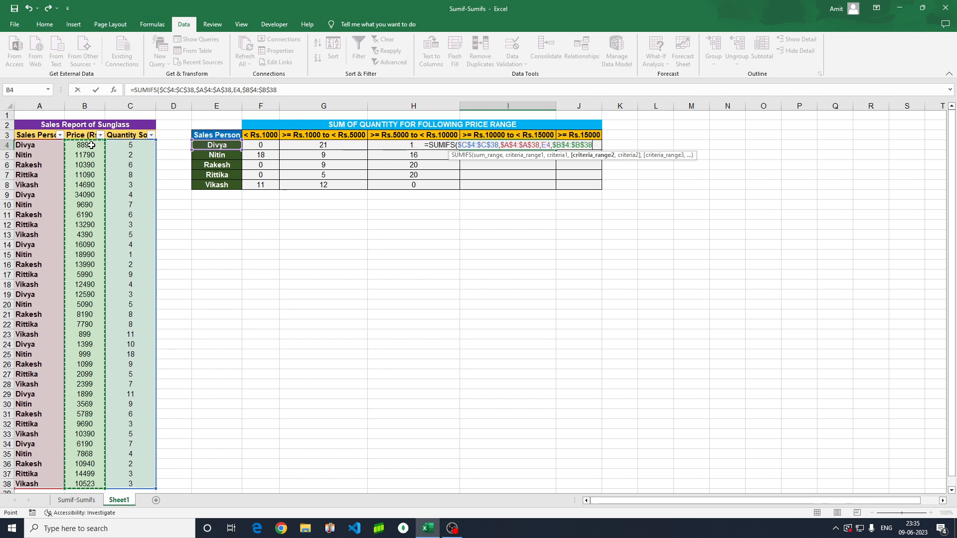
pyautogui.write(',')
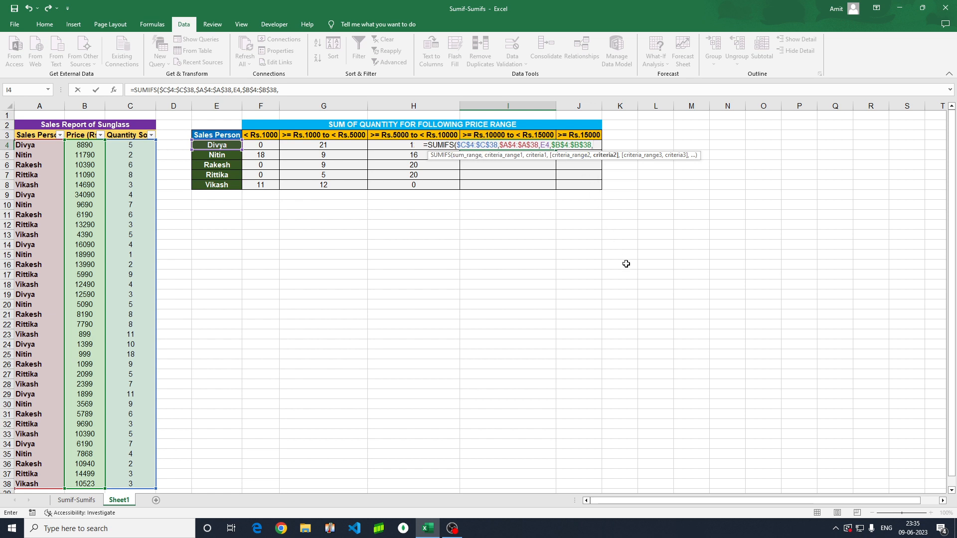
pyautogui.write('"')
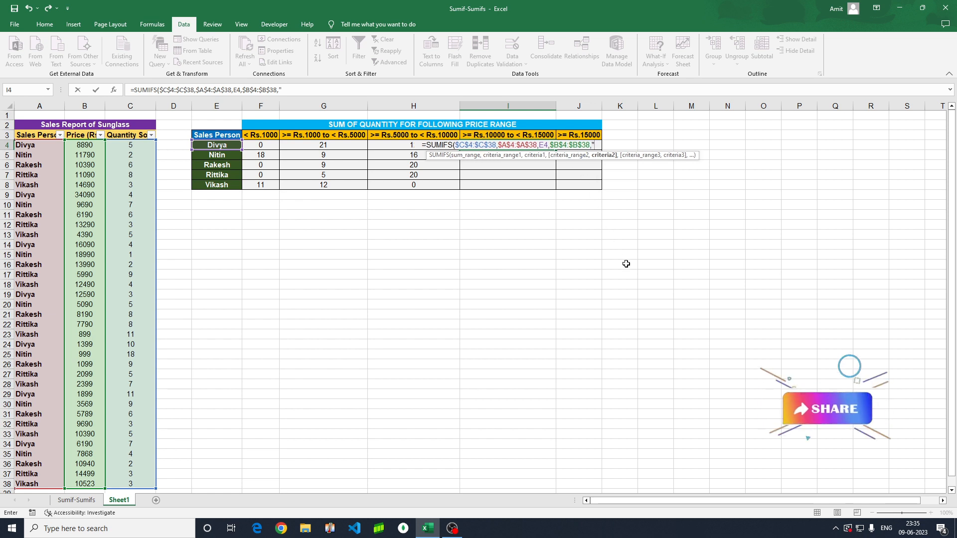
pyautogui.write('>=')
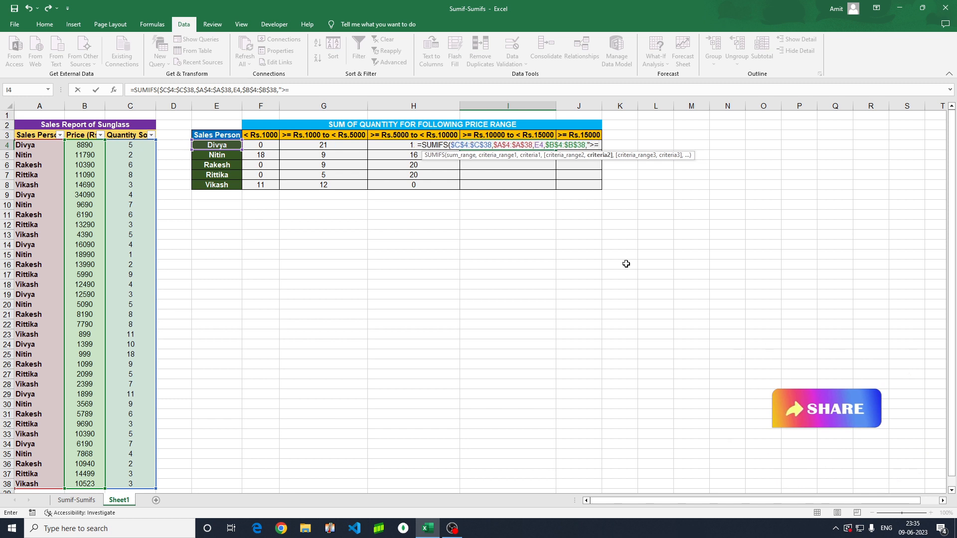
pyautogui.write('"')
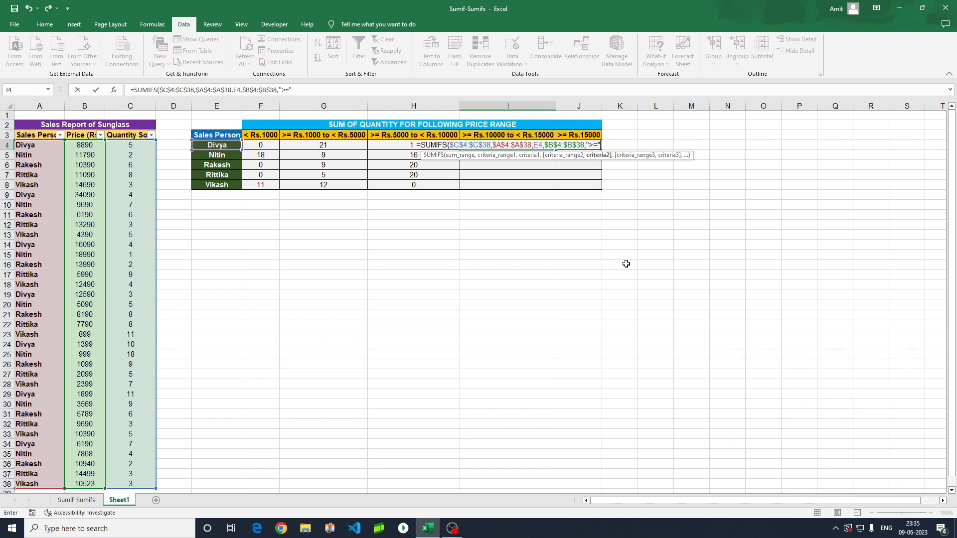
pyautogui.write('&1')
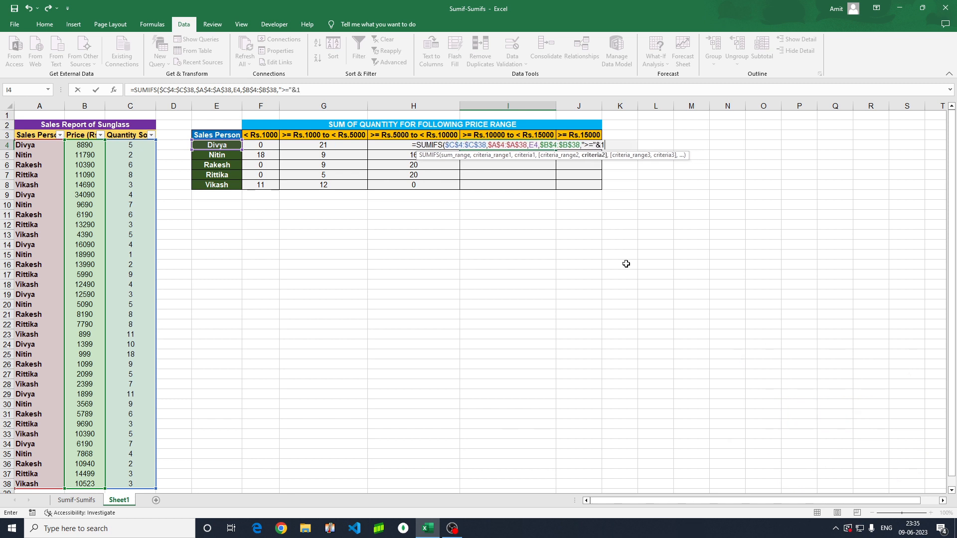
pyautogui.write('0000')
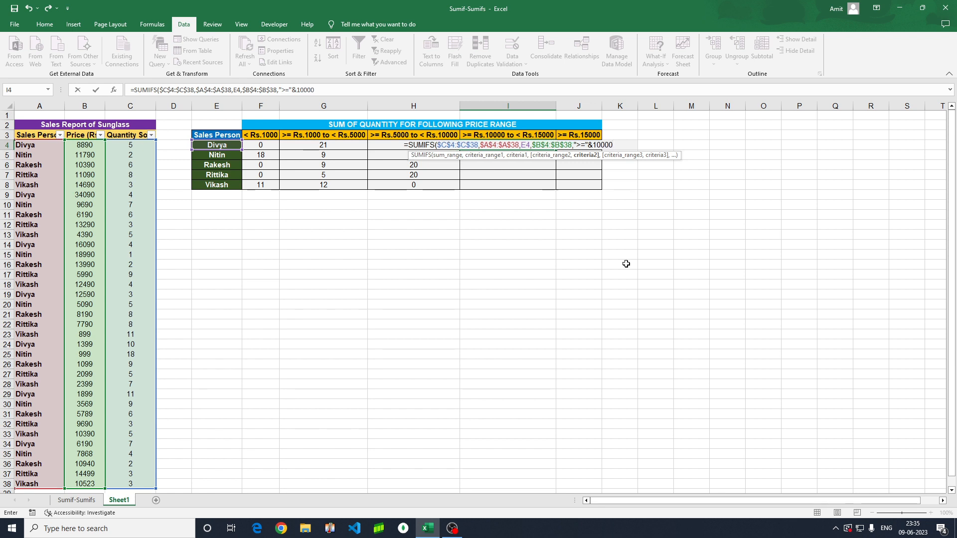
pyautogui.write(',')
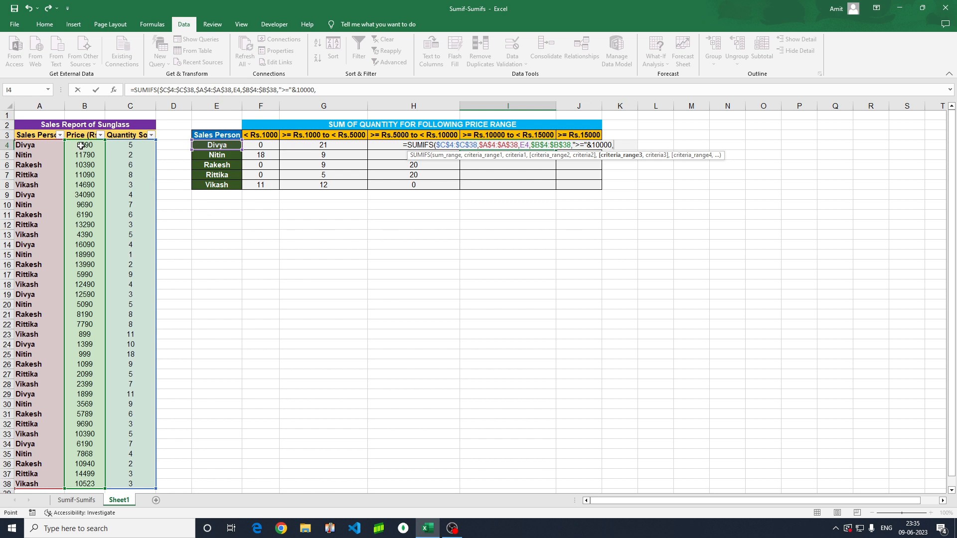
# - Add the upper price criterion $B$4:$B$38 with "<"&15000 and complete the SUMIFS formula in I4
pyautogui.click(79, 145)
pyautogui.hotkey('ctrl', 'shift', 'Down')
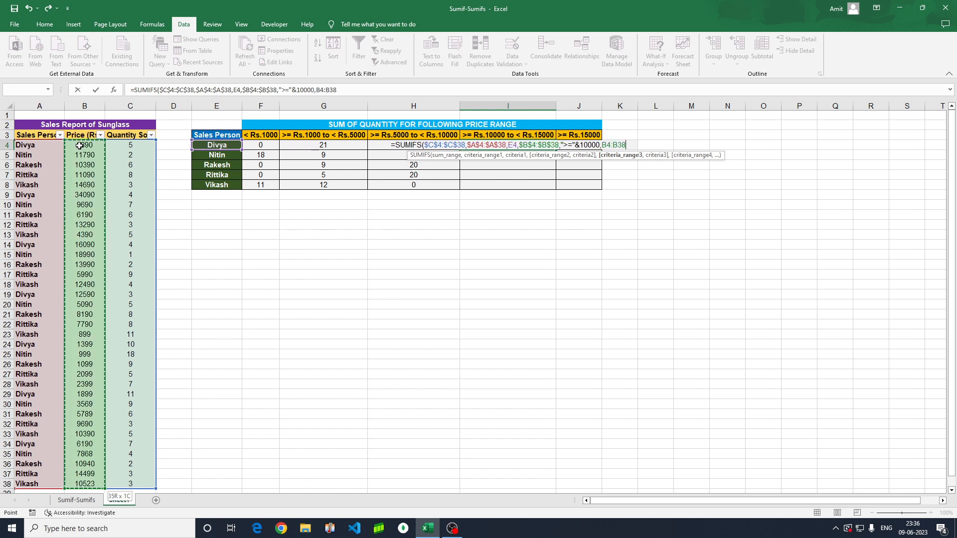
pyautogui.press('F4')
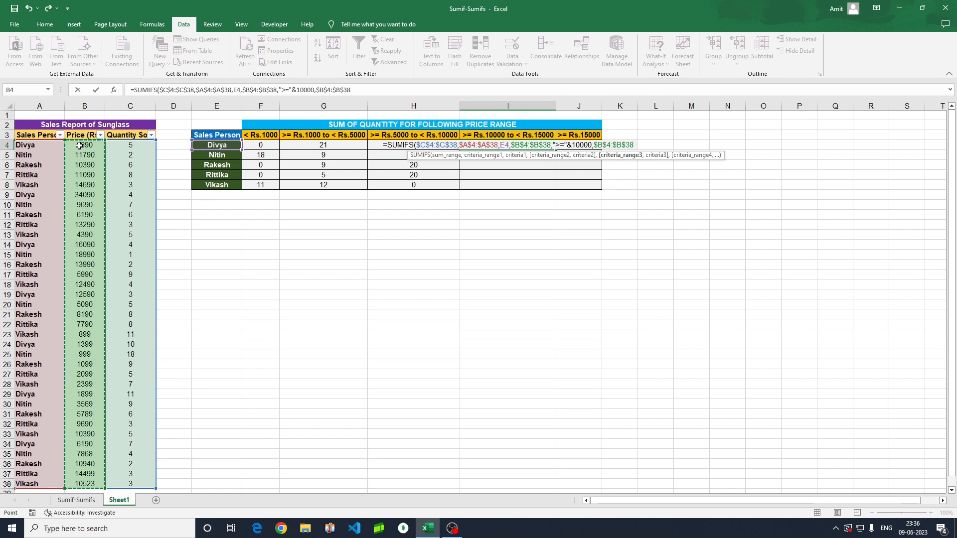
pyautogui.write(',')
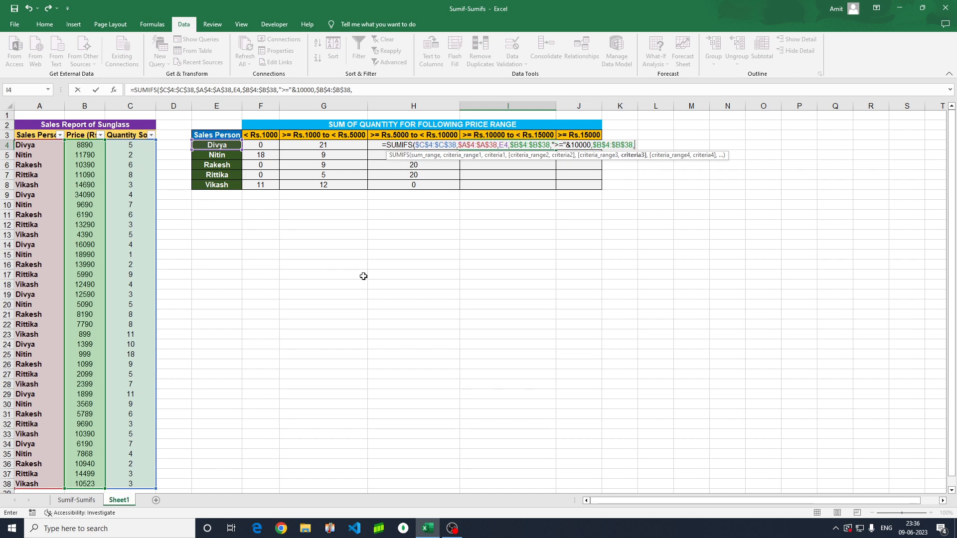
pyautogui.write('"')
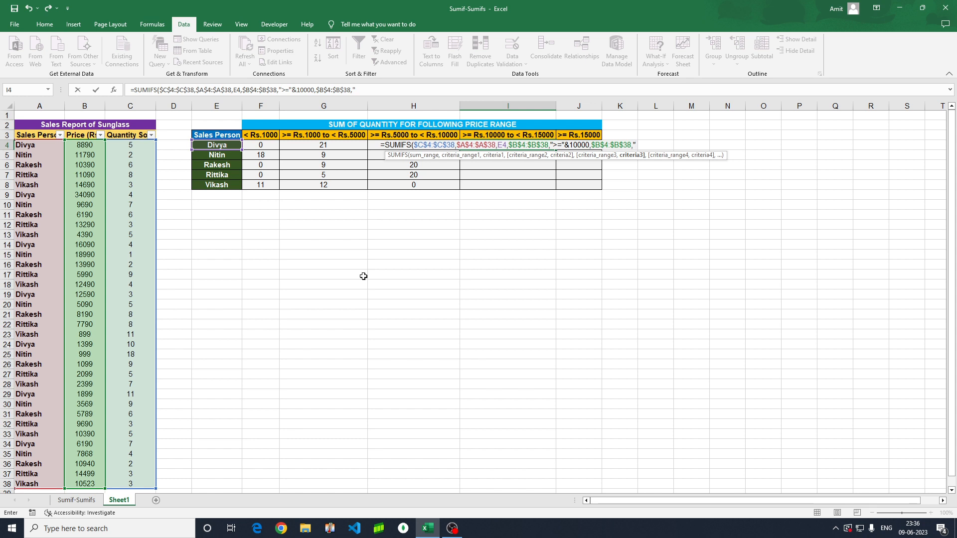
pyautogui.write('<"')
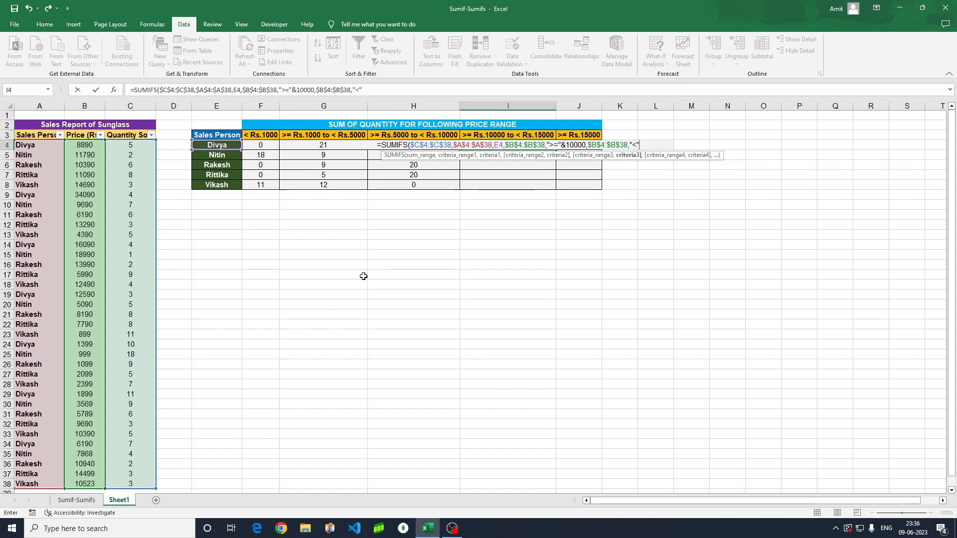
pyautogui.write('&1')
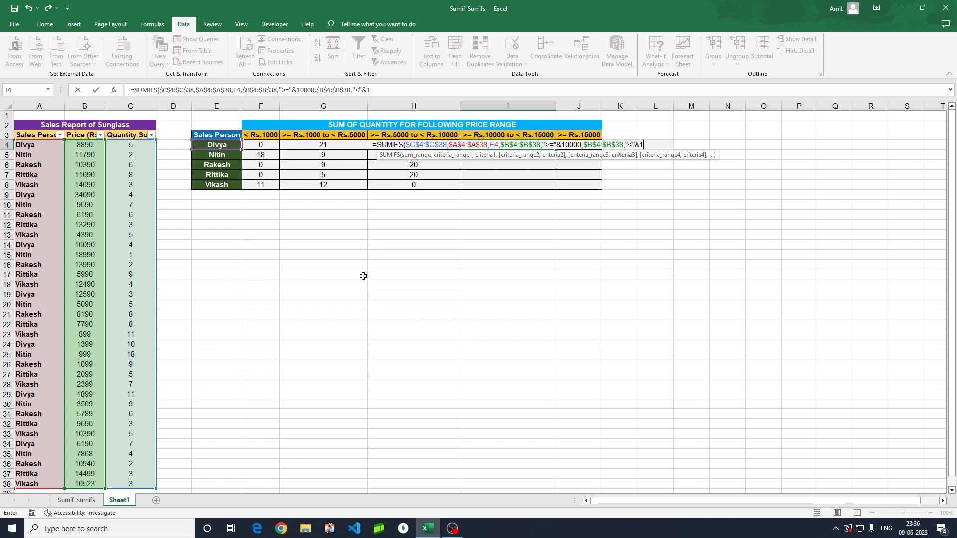
pyautogui.write('5000')
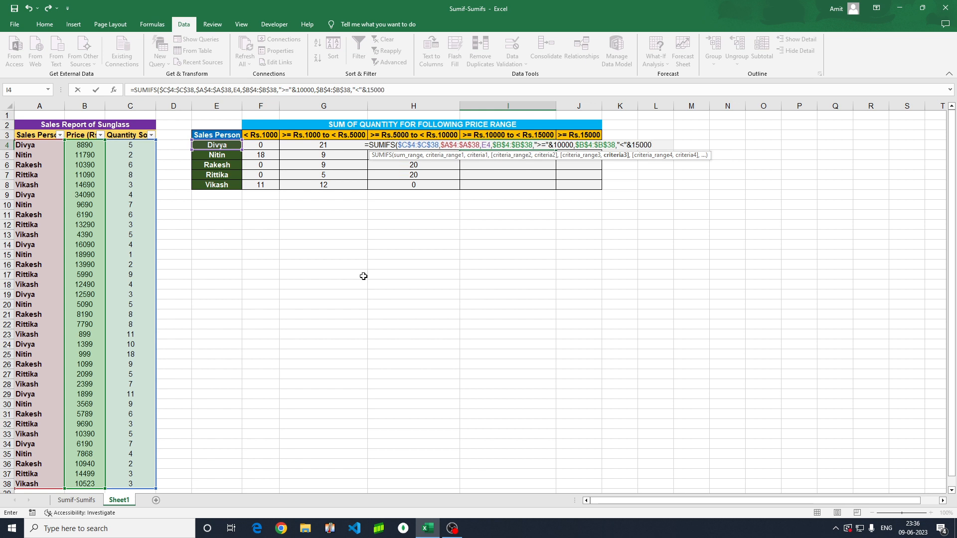
pyautogui.write(')')
pyautogui.hotkey('ctrl', 'Return')
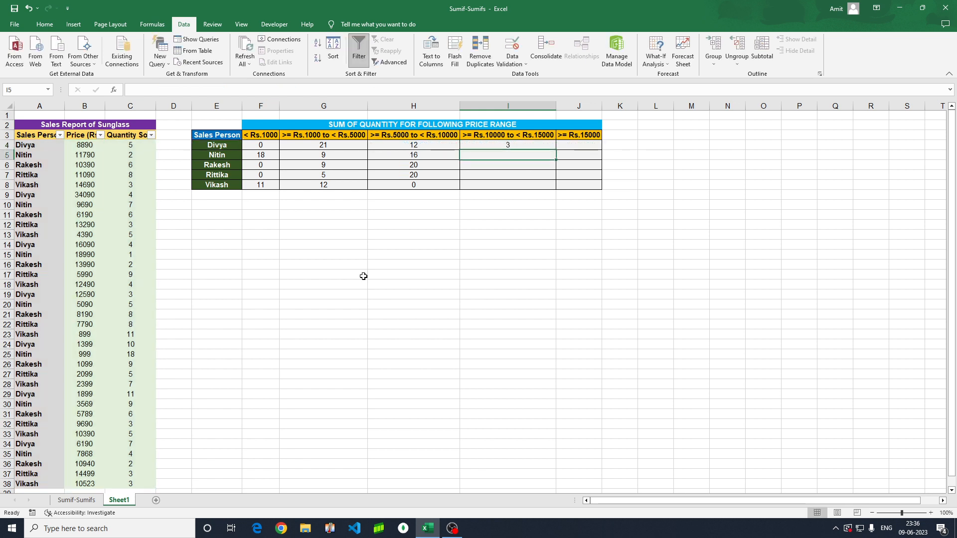
# - Fill the SUMIFS formula from I4 down through I8 for the remaining sales persons
pyautogui.hotkey('shift', 'Down')
pyautogui.hotkey('shift', 'Down')
pyautogui.hotkey('shift', 'Down')
pyautogui.hotkey('shift', 'Down')
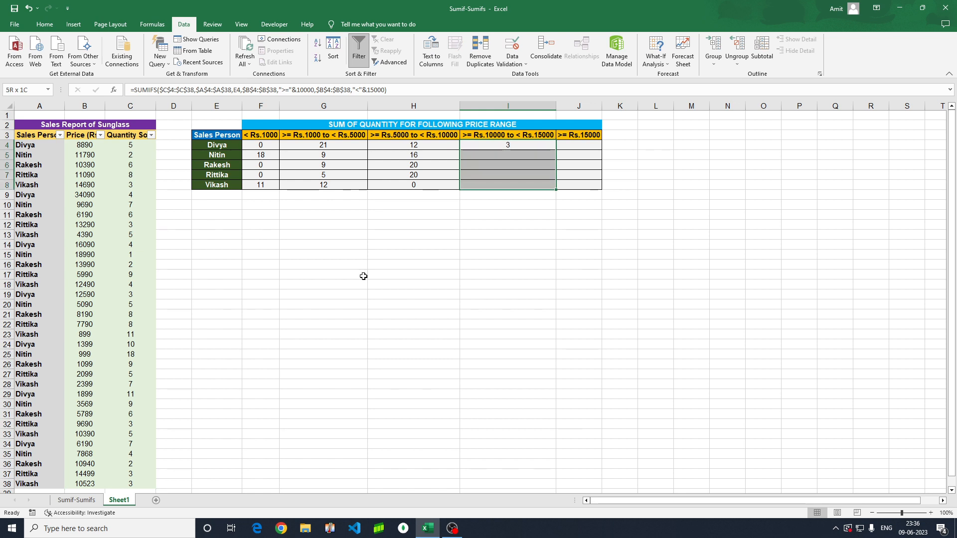
pyautogui.hotkey('ctrl', 'd')
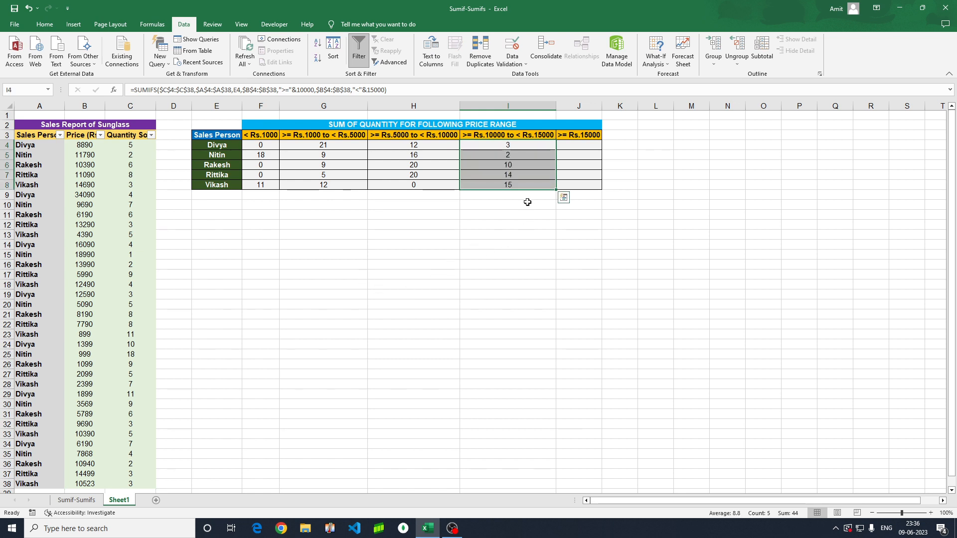
# - Filter the Sales Person column to only the sales person listed in E7 to verify the I7 total
pyautogui.click(507, 174)
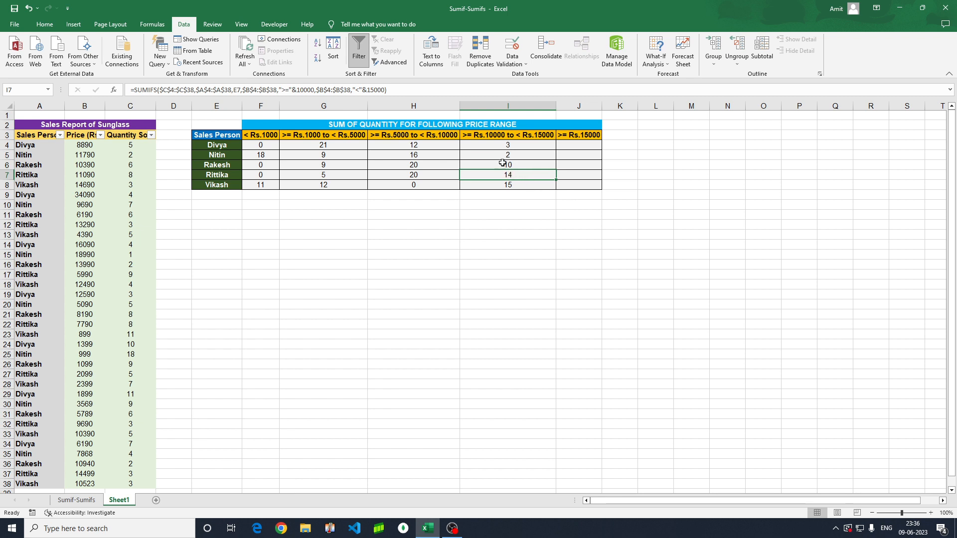
pyautogui.click(60, 135)
pyautogui.click(32, 245)
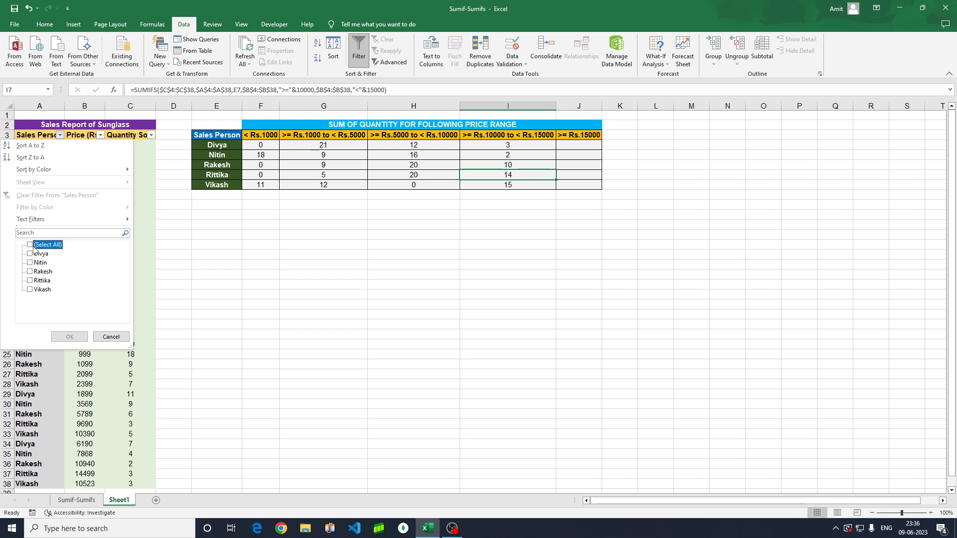
pyautogui.click(29, 280)
pyautogui.click(69, 336)
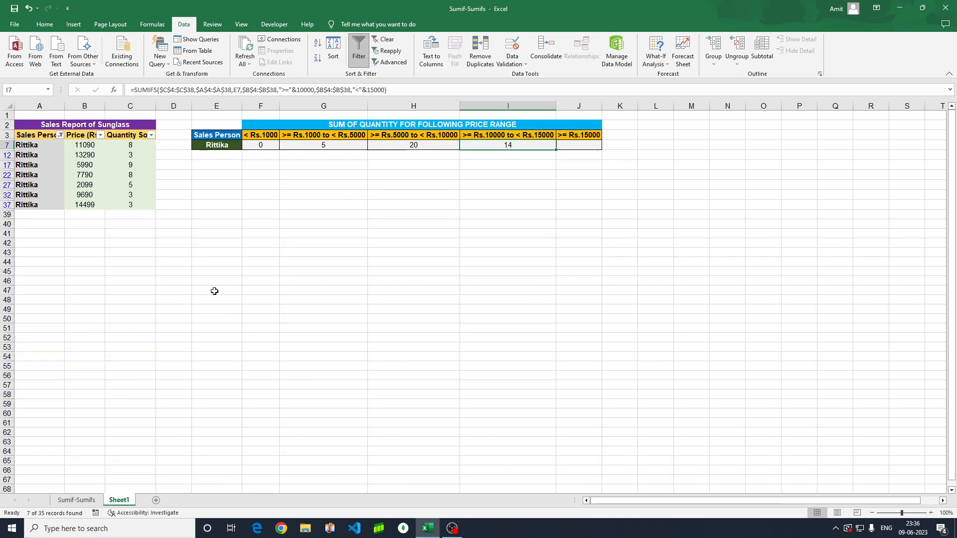
# - Select the quantities in C7, C12 and C37, priced from Rs.10000 to under Rs.15000, to check their sum against I7
pyautogui.click(125, 146)
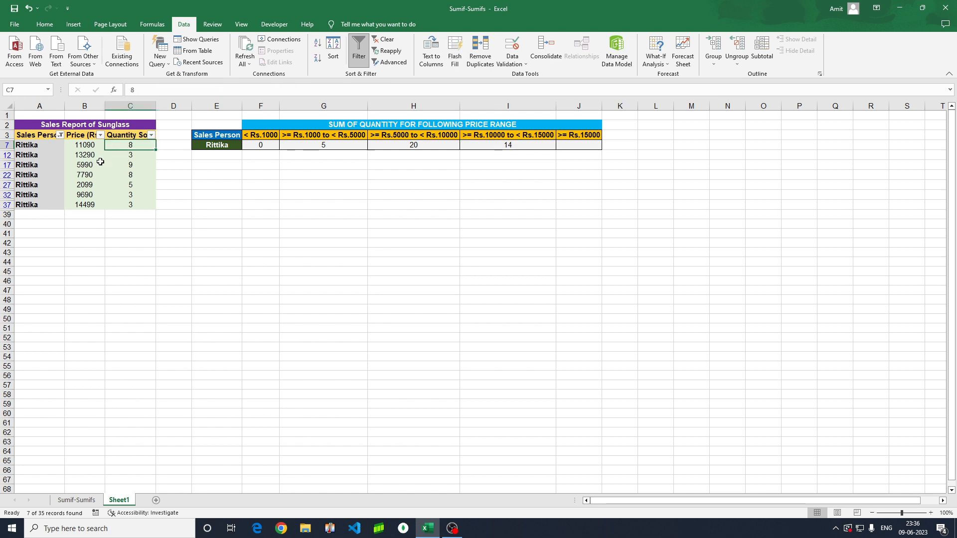
pyautogui.keyDown('ctrl'); pyautogui.click(125, 156); pyautogui.keyUp('ctrl')
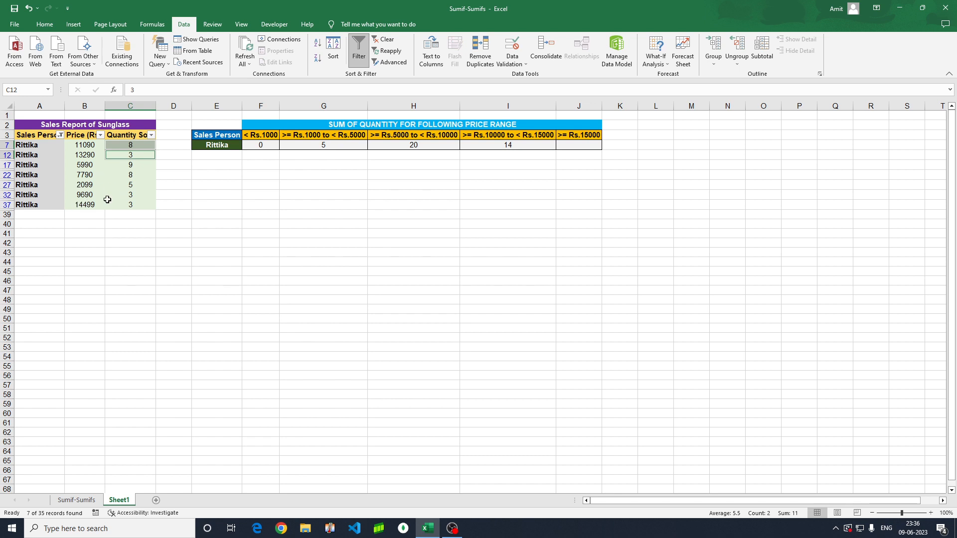
pyautogui.keyDown('ctrl'); pyautogui.click(131, 207); pyautogui.keyUp('ctrl')
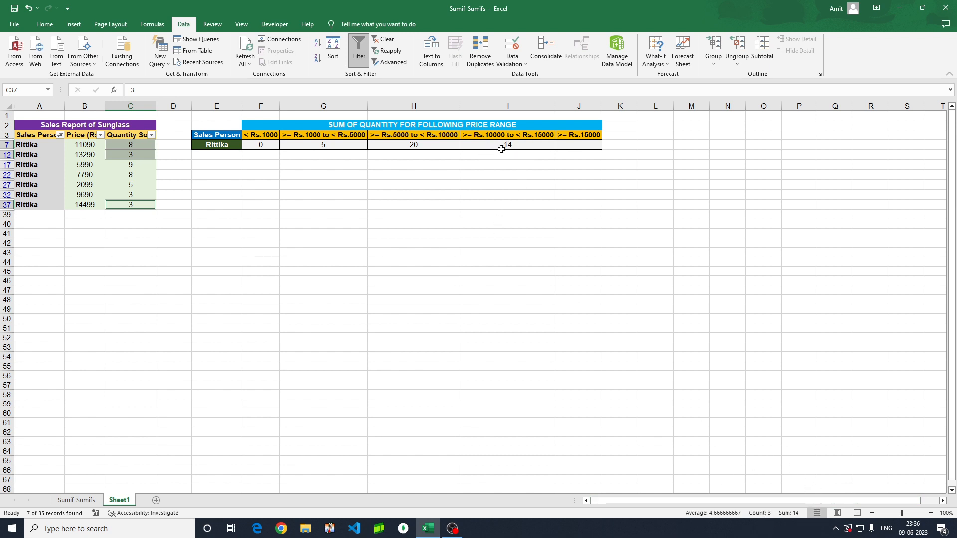
# - Restore all sales persons in the Sales Person column filter
pyautogui.click(60, 135)
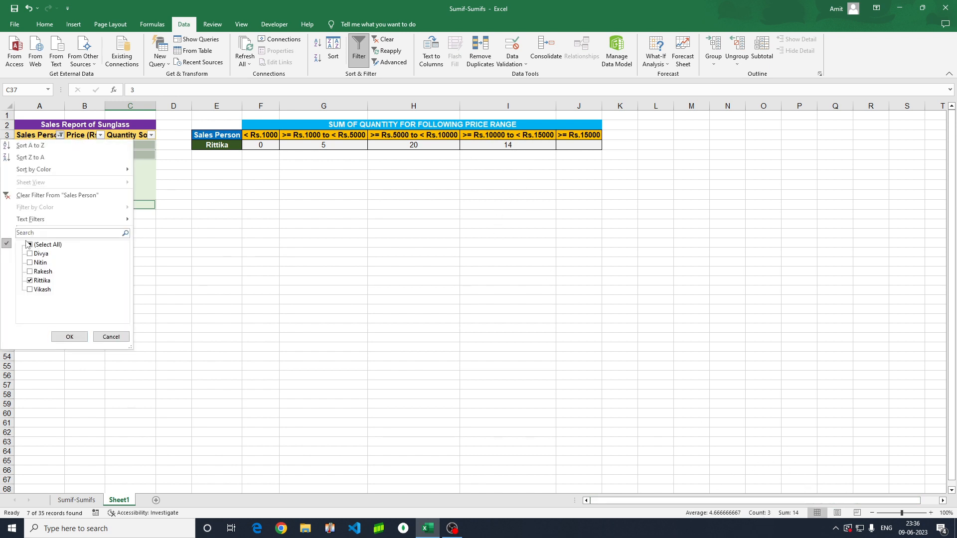
pyautogui.click(28, 244)
pyautogui.click(69, 336)
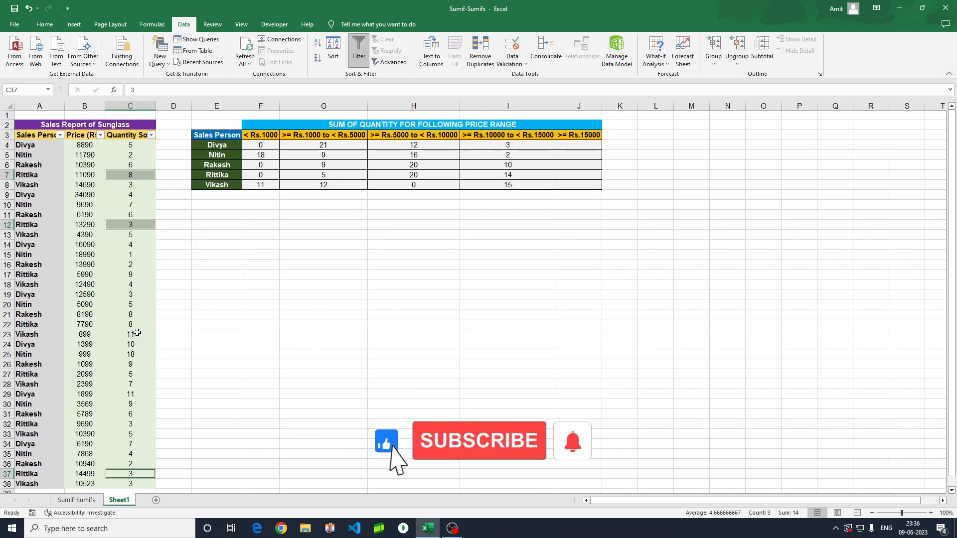
pyautogui.click(550, 295)
# - Start a SUMIFS formula in J4 with the quantity cells $C$4:$C$38 as the absolute sum range
pyautogui.click(579, 145)
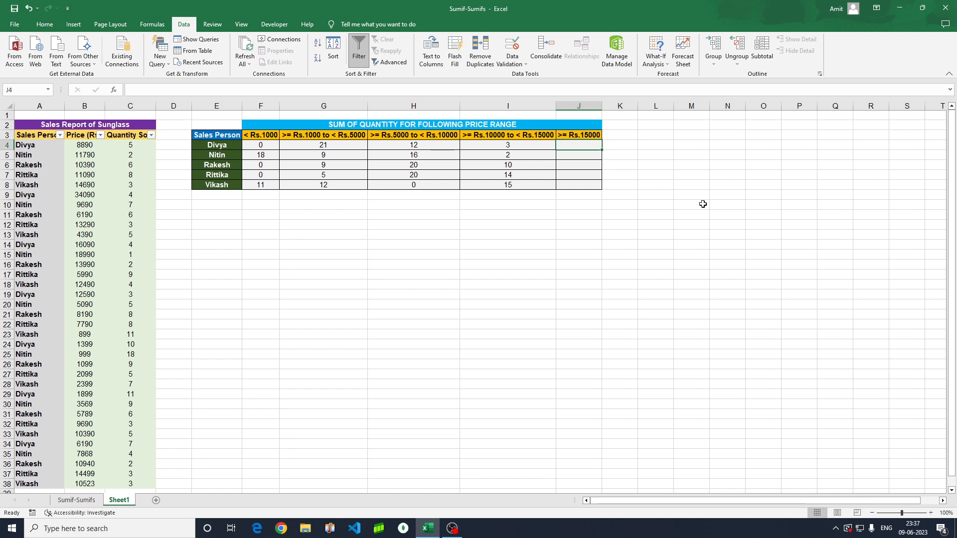
pyautogui.write('=sumifs')
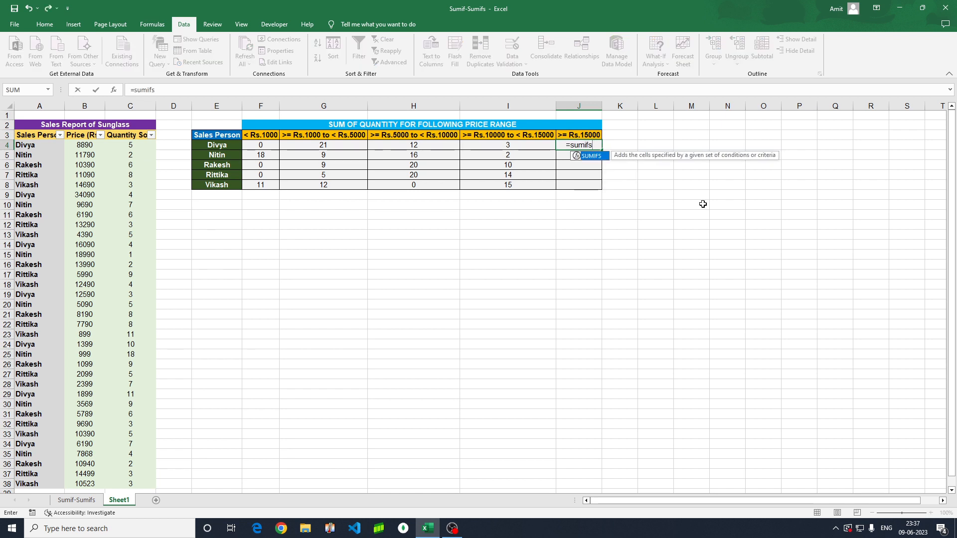
pyautogui.press('Tab')
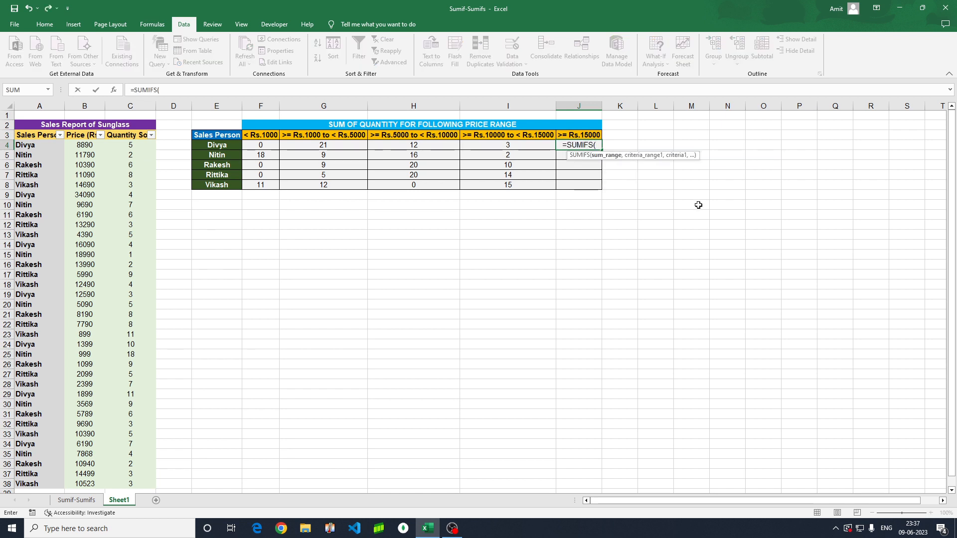
pyautogui.click(139, 138)
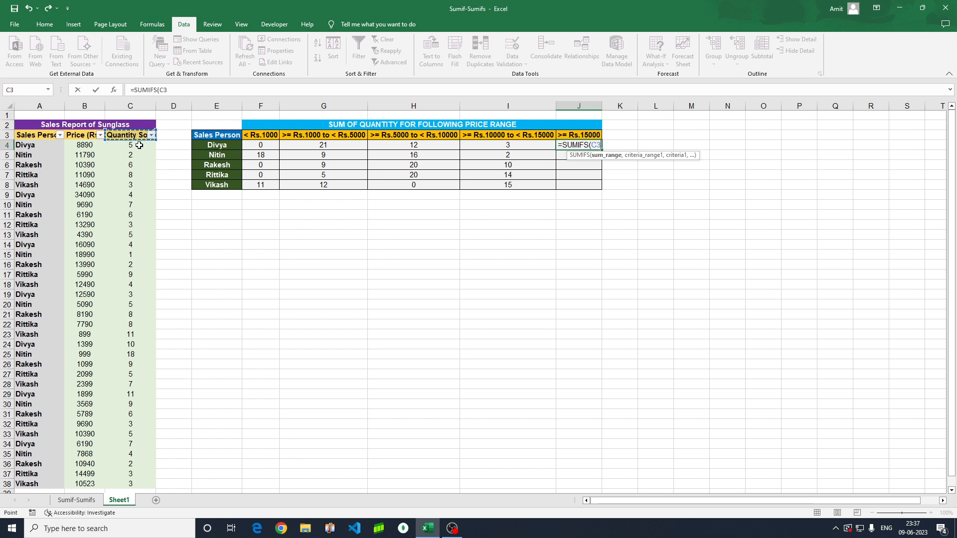
pyautogui.click(139, 145)
pyautogui.hotkey('ctrl', 'shift', 'Down')
pyautogui.press('F4')
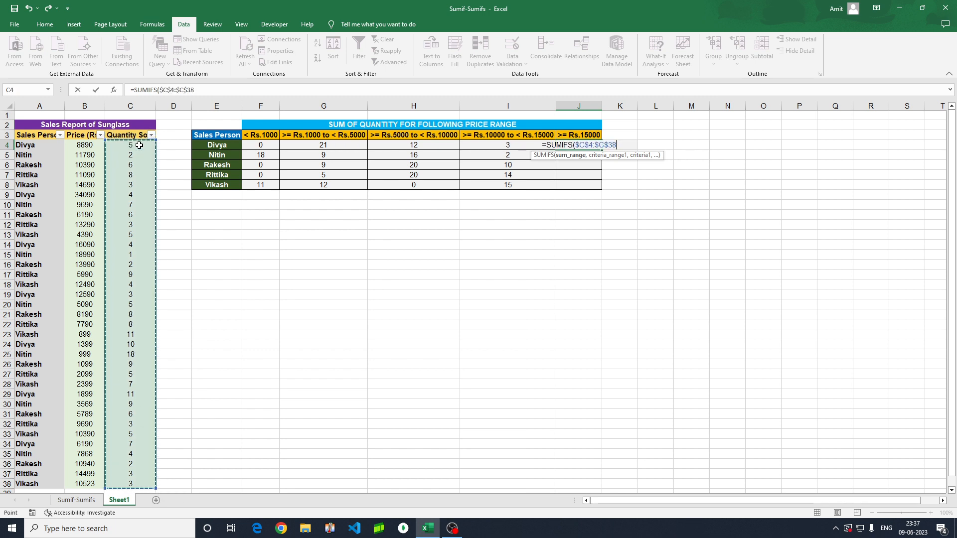
pyautogui.write(',')
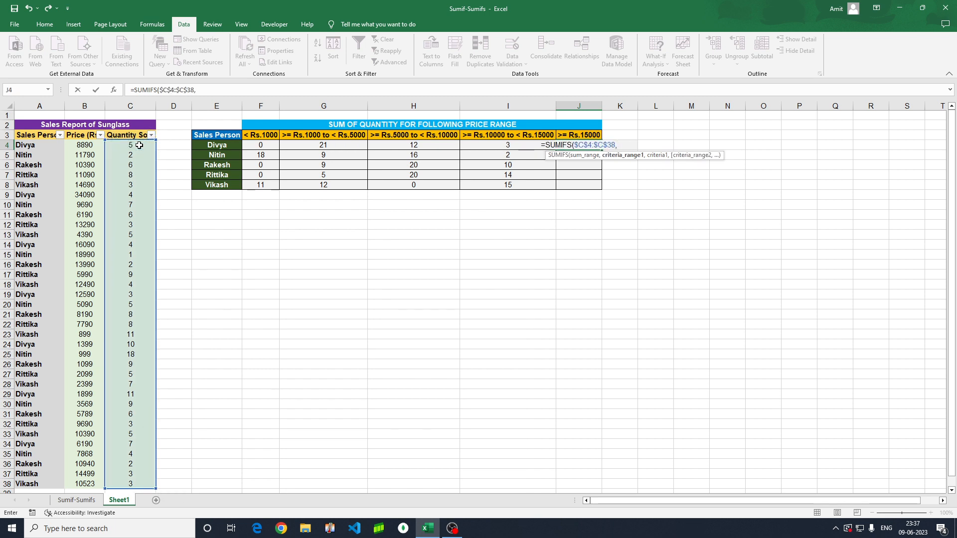
# - Add the sales person criterion to the J4 formula: range $A$4:$A$38 with criterion E4
pyautogui.click(35, 145)
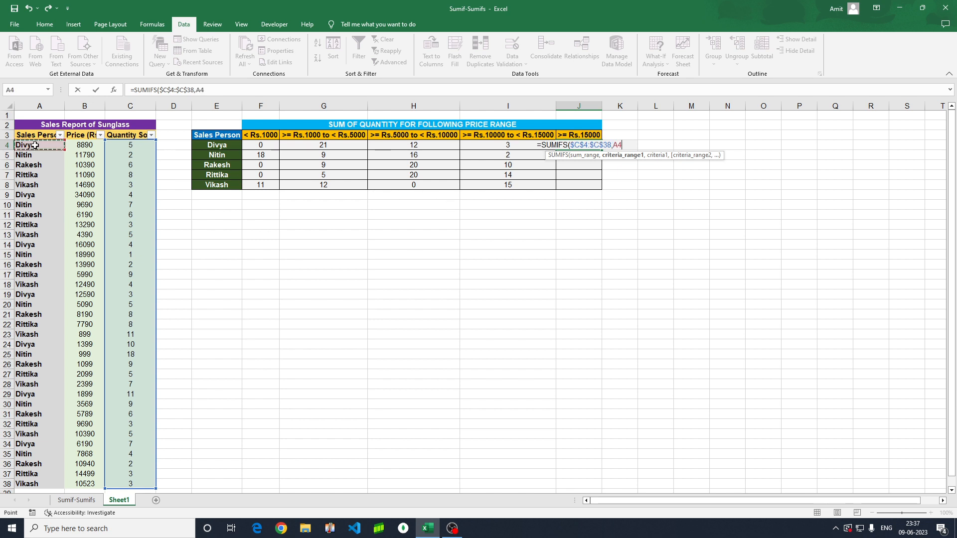
pyautogui.hotkey('ctrl', 'shift', 'Down')
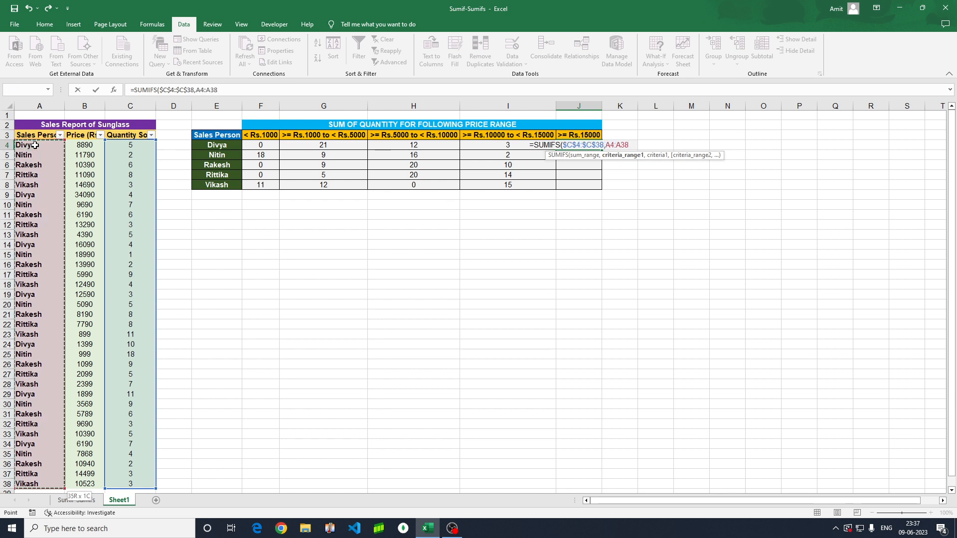
pyautogui.press('F4')
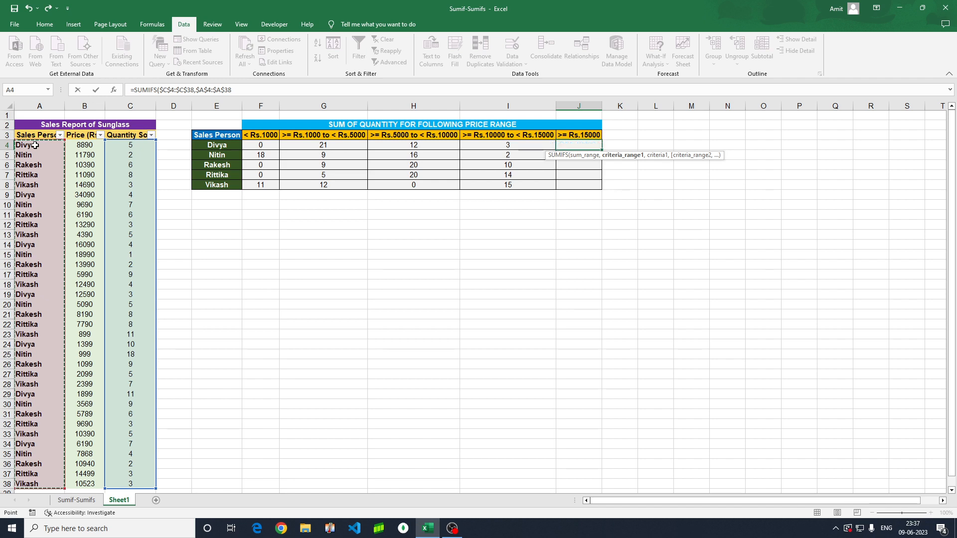
pyautogui.write(',')
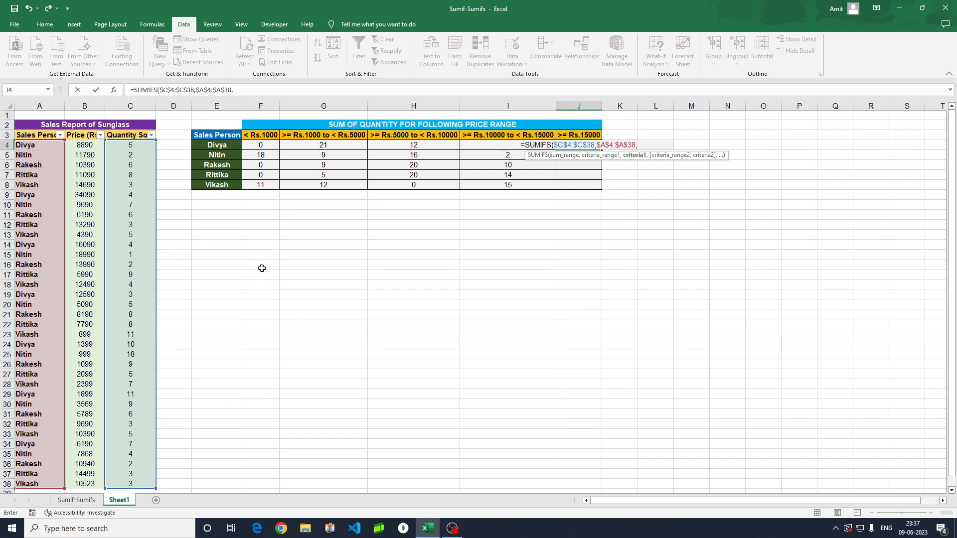
pyautogui.click(217, 145)
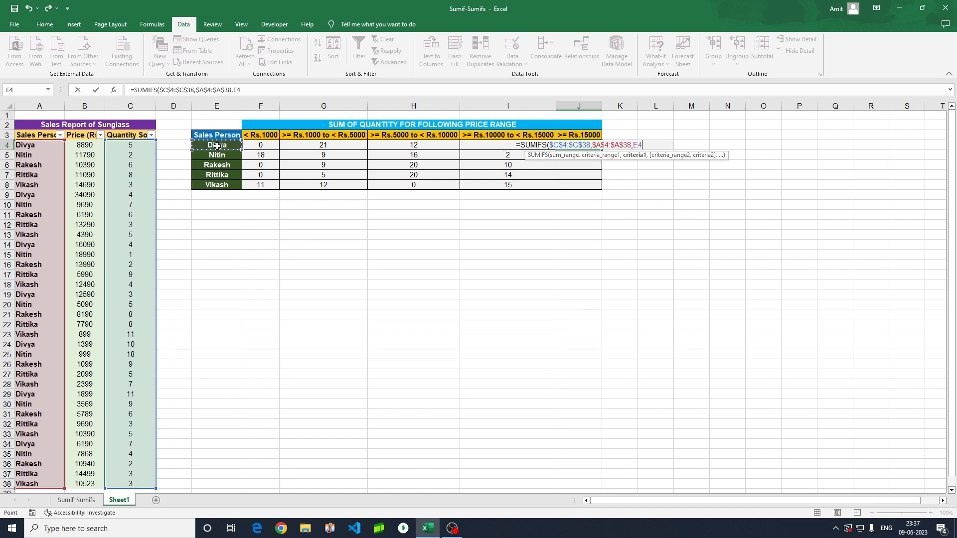
pyautogui.write(',')
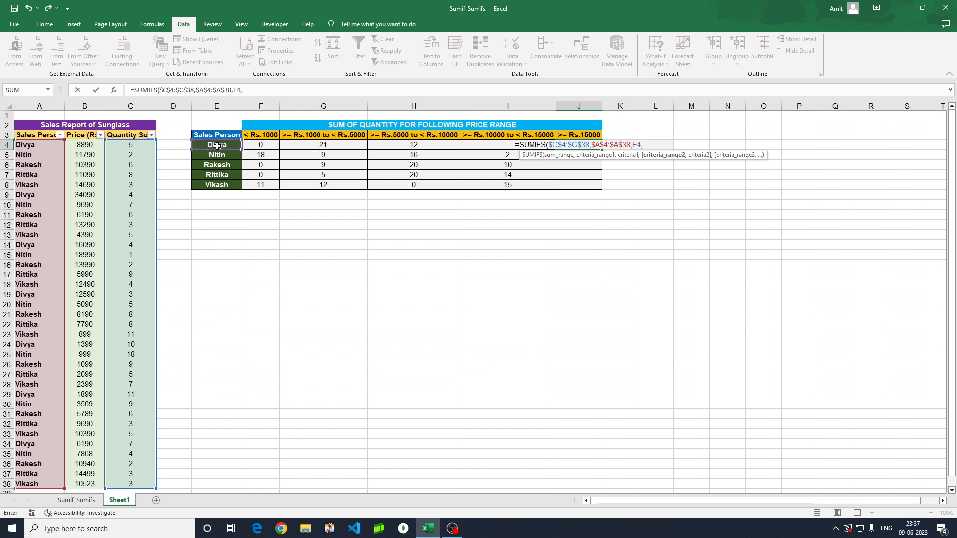
# - Add the price criterion $B$4:$B$38 with ">="&15000 and complete the SUMIFS formula in J4
pyautogui.click(88, 146)
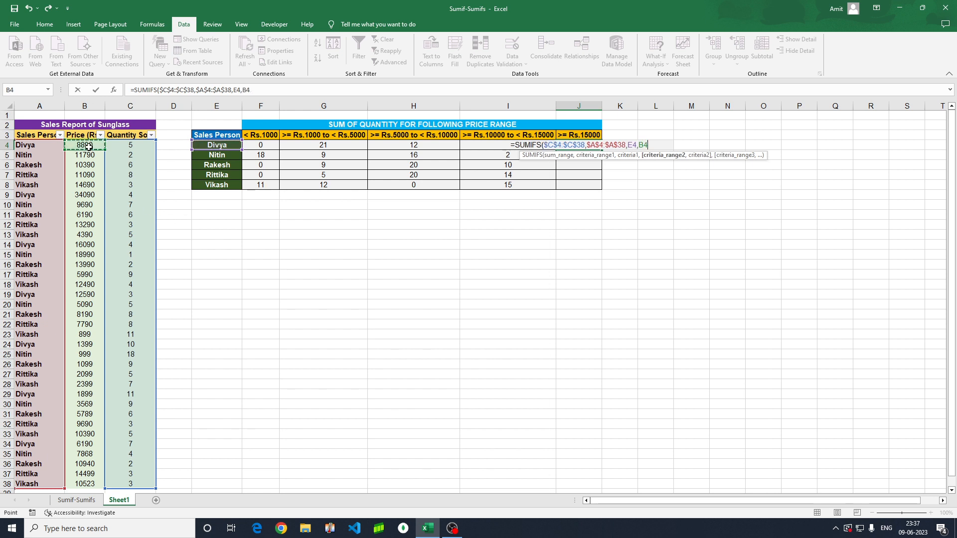
pyautogui.hotkey('ctrl', 'shift', 'Down')
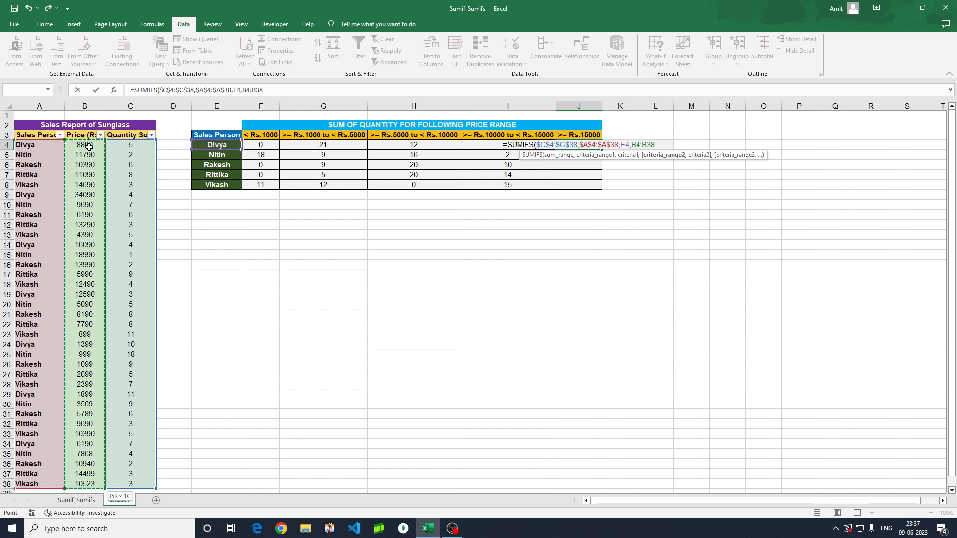
pyautogui.press('F4')
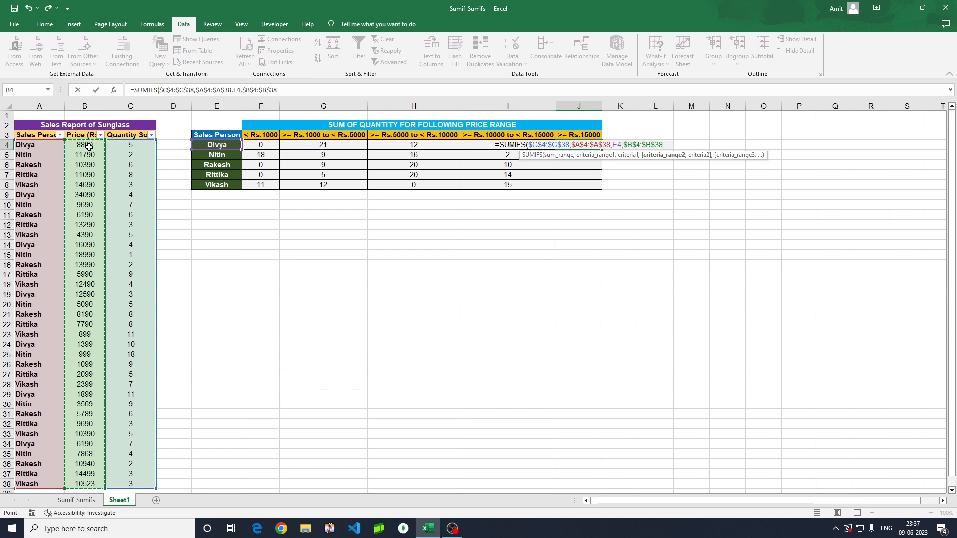
pyautogui.write(',')
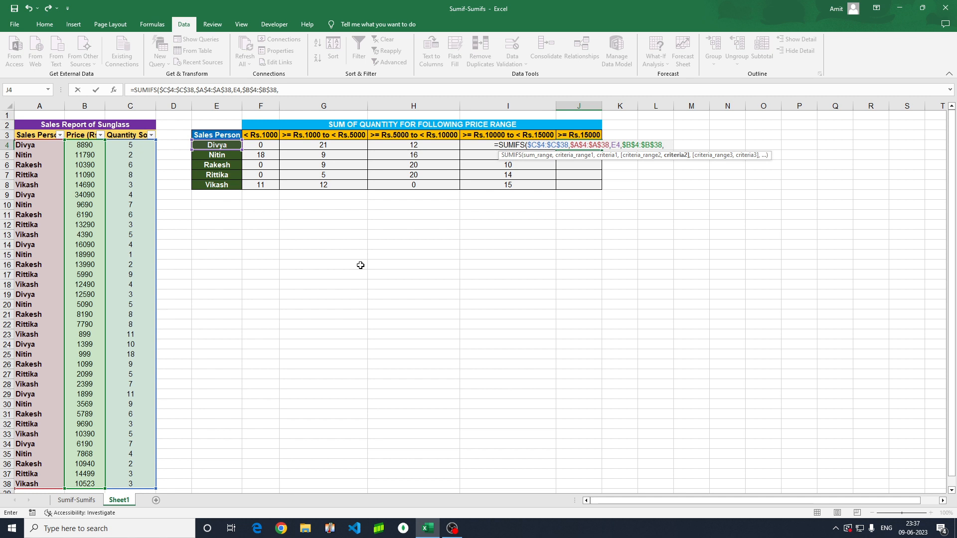
pyautogui.write('">=')
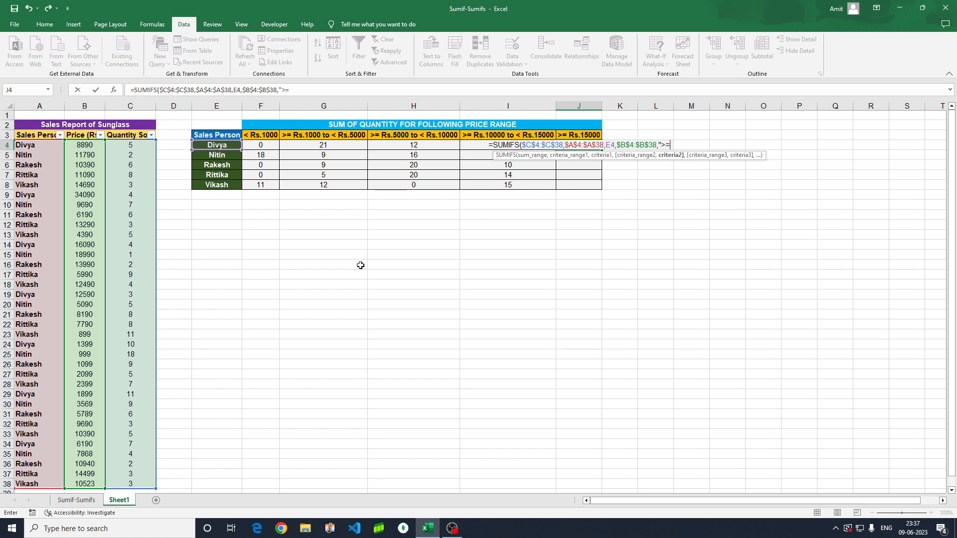
pyautogui.write('"')
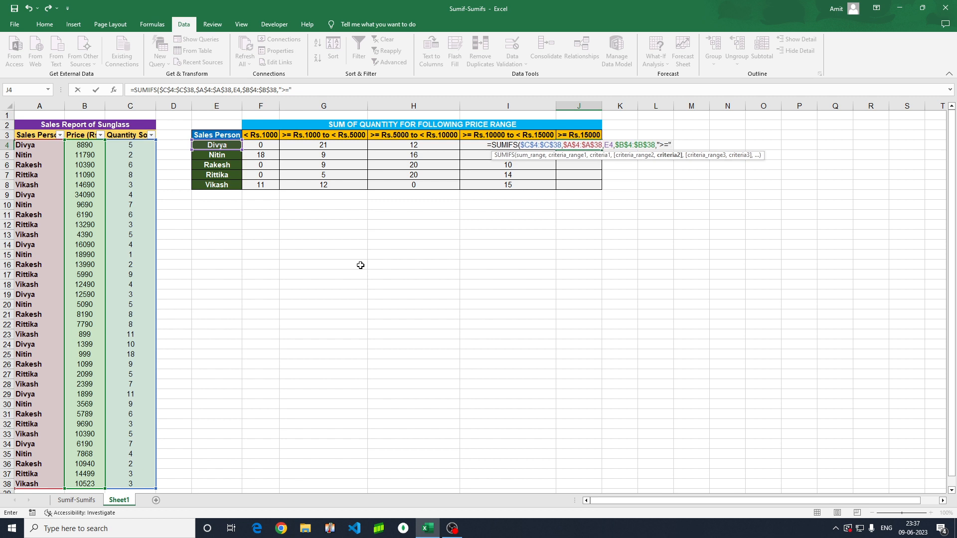
pyautogui.write('&')
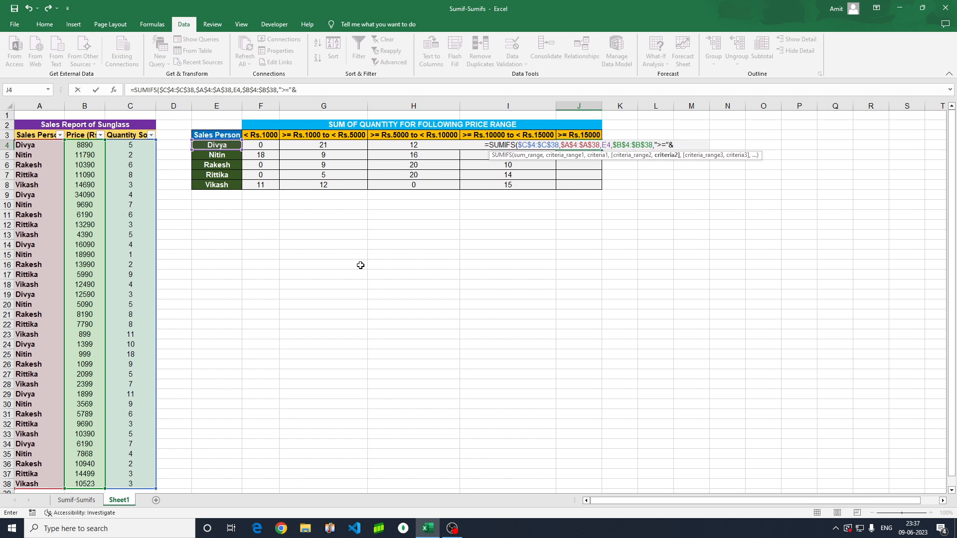
pyautogui.write('15000')
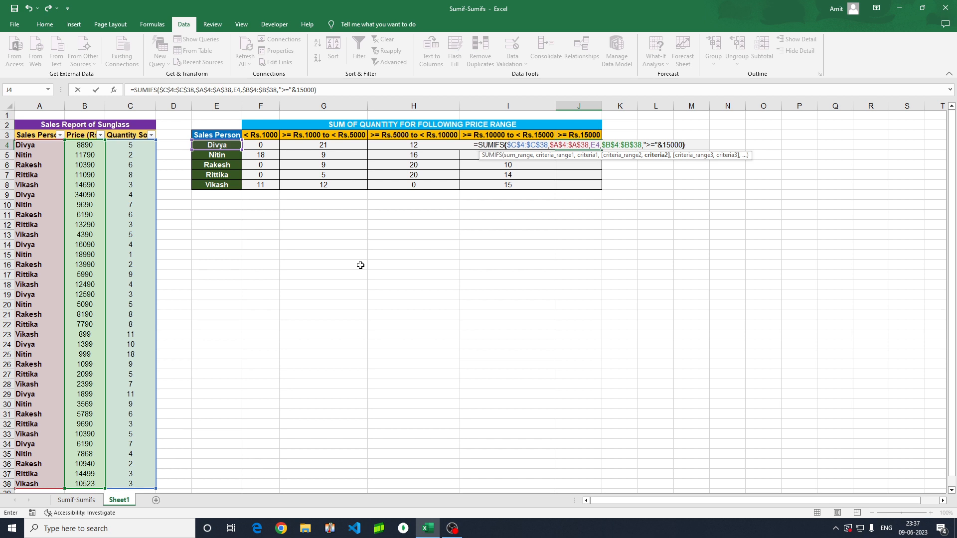
pyautogui.write(')')
pyautogui.press('Return')
pyautogui.press('Up')
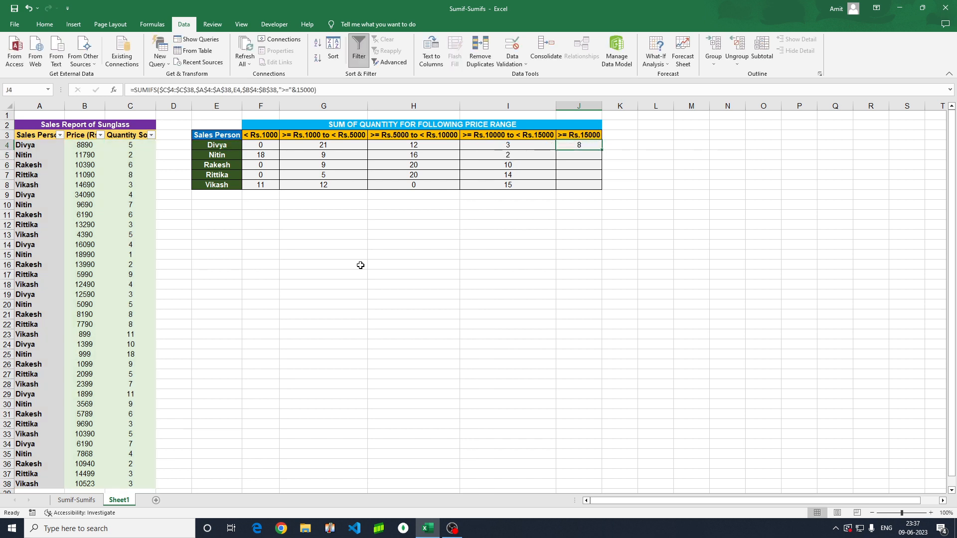
# - Fill the SUMIFS formula from J4 down through J8 for the remaining sales persons
pyautogui.hotkey('shift', 'Down')
pyautogui.hotkey('shift', 'Down')
pyautogui.hotkey('shift', 'Down')
pyautogui.hotkey('shift', 'Down')
pyautogui.hotkey('ctrl', 'd')
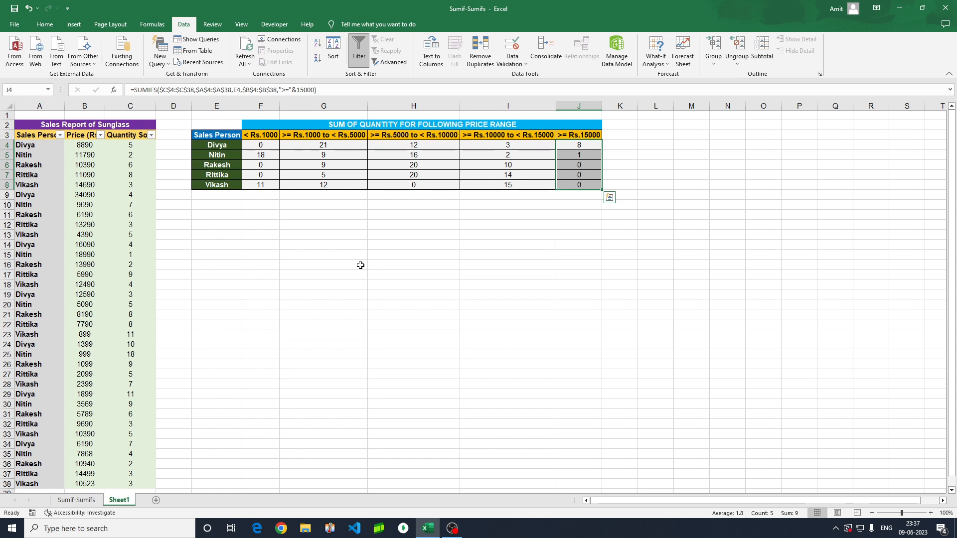
# - Filter the Sales Person column to only the person in E4 and select quantities C14 and C9 to verify the J4 total
pyautogui.click(574, 145)
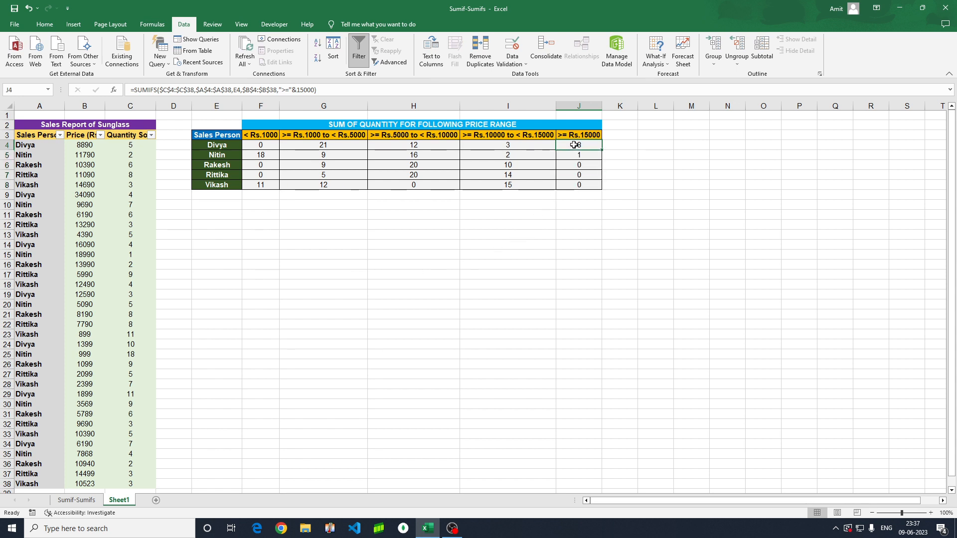
pyautogui.click(61, 135)
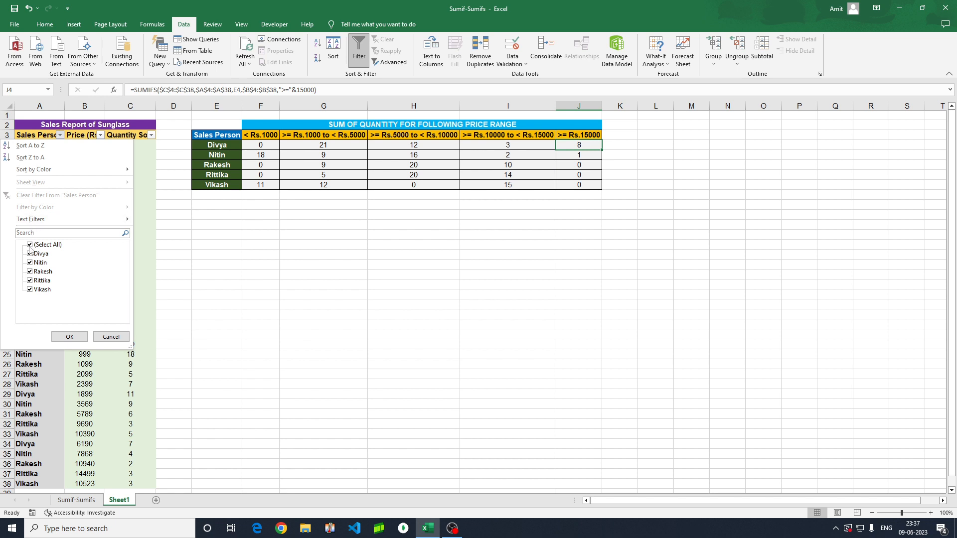
pyautogui.click(29, 244)
pyautogui.click(29, 254)
pyautogui.click(70, 337)
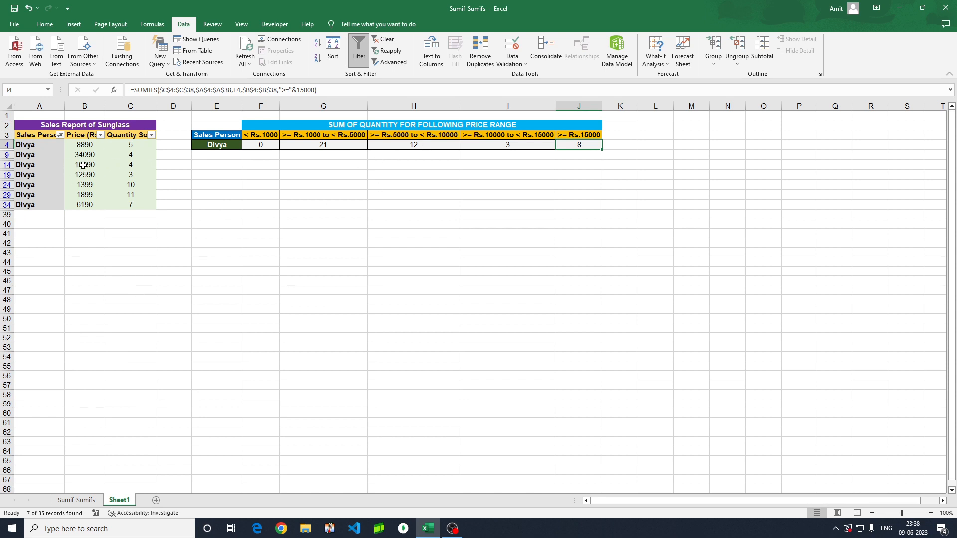
pyautogui.click(128, 166)
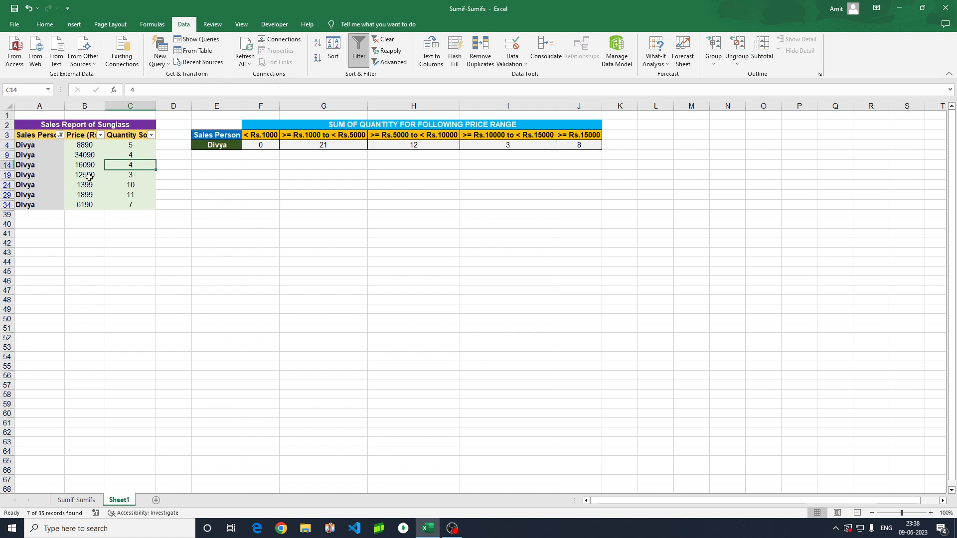
pyautogui.keyDown('ctrl'); pyautogui.click(133, 157); pyautogui.keyUp('ctrl')
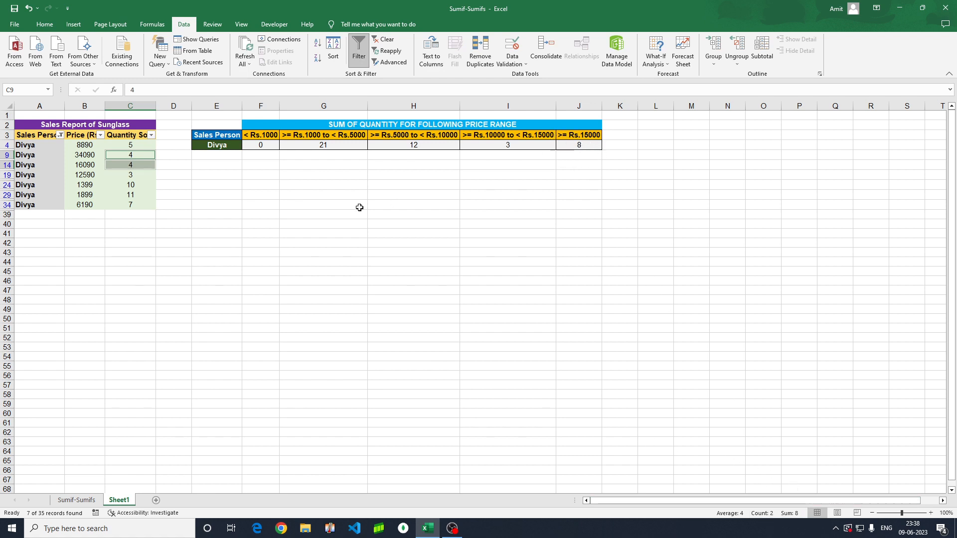
# - Clear the single-person filter so the sales report shows every sales person, then deselect the checked quantities
pyautogui.click(60, 135)
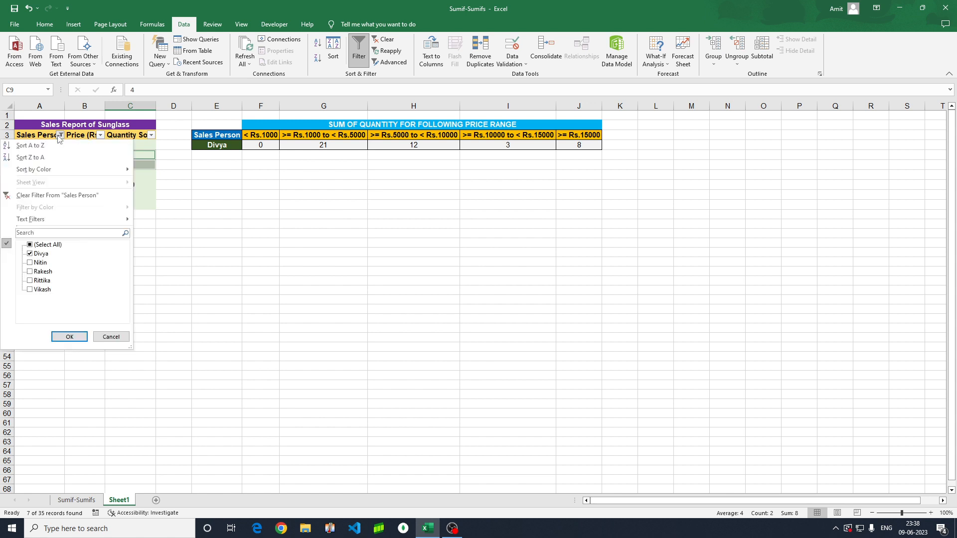
pyautogui.click(30, 244)
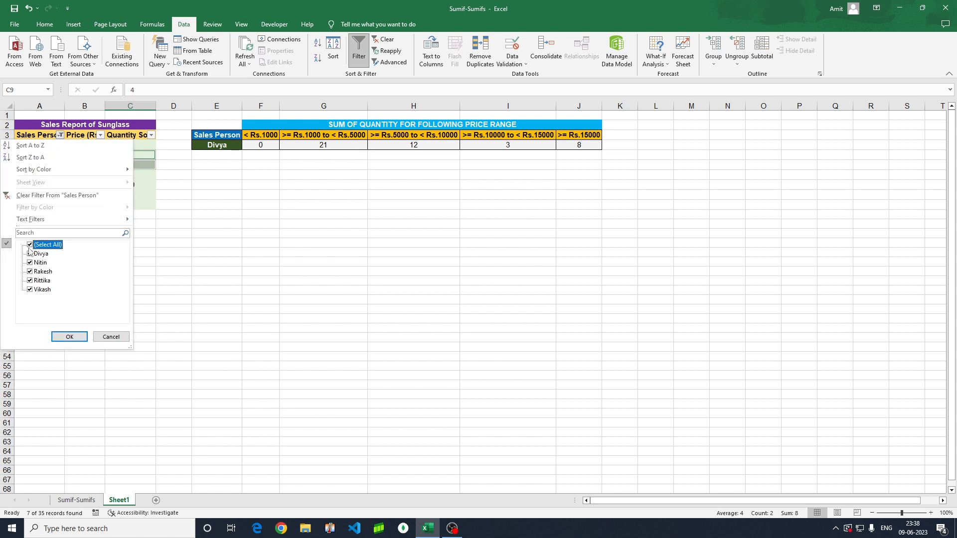
pyautogui.click(71, 337)
pyautogui.click(725, 257)
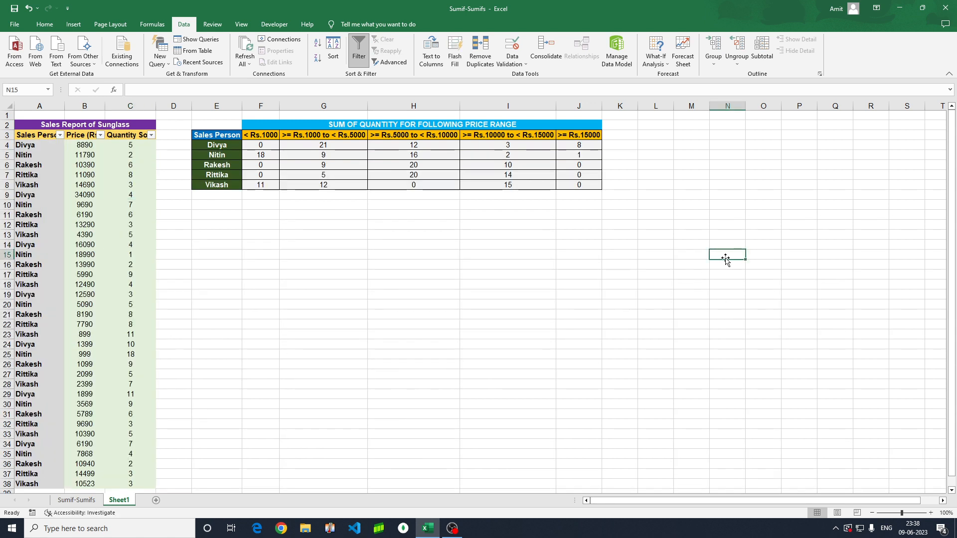